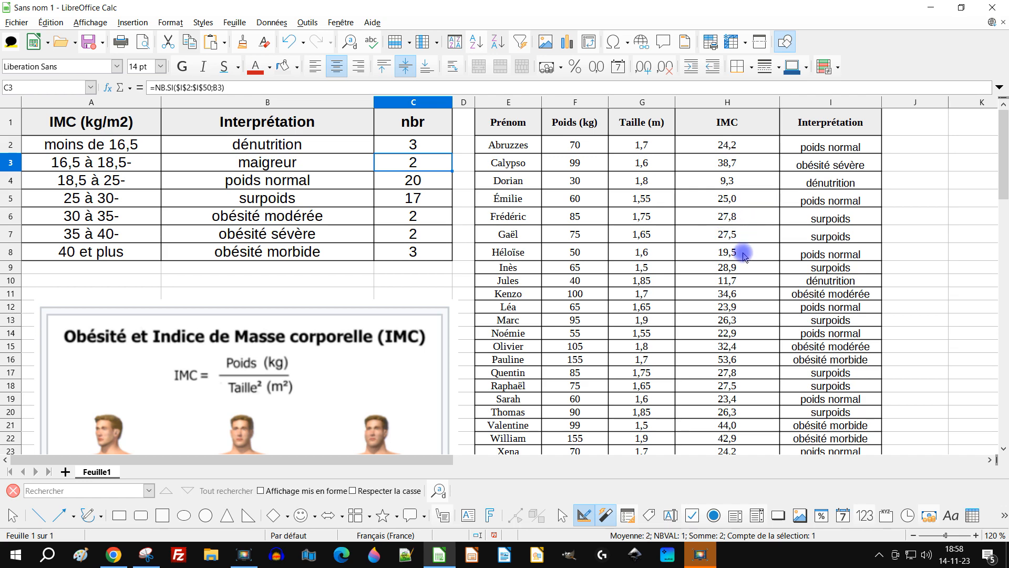
Step: Look over the finished IMC example down to its summary rows, and close the LibreOffice version information
scroll(737, 268, down, 14)
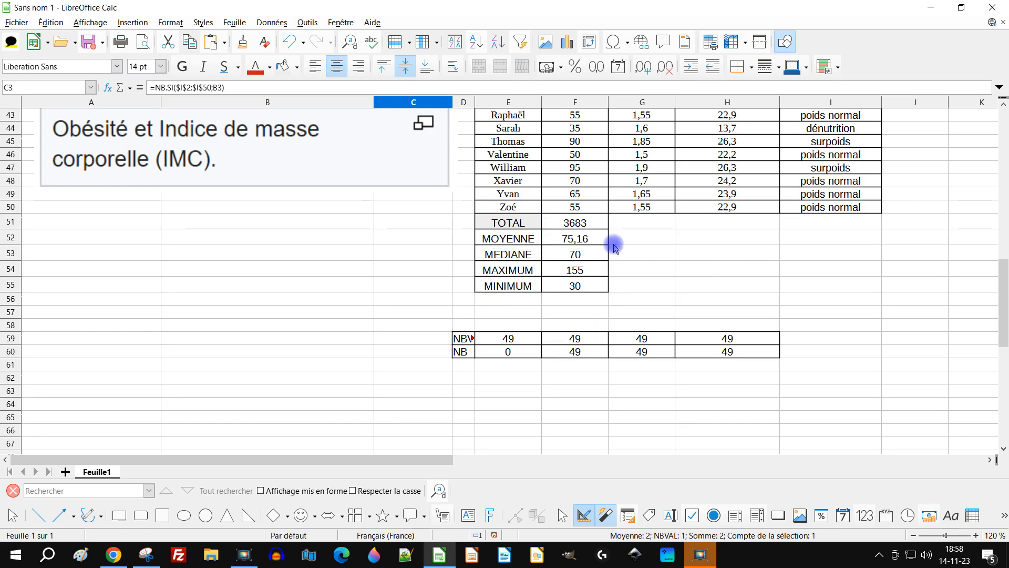
scroll(739, 298, up, 14)
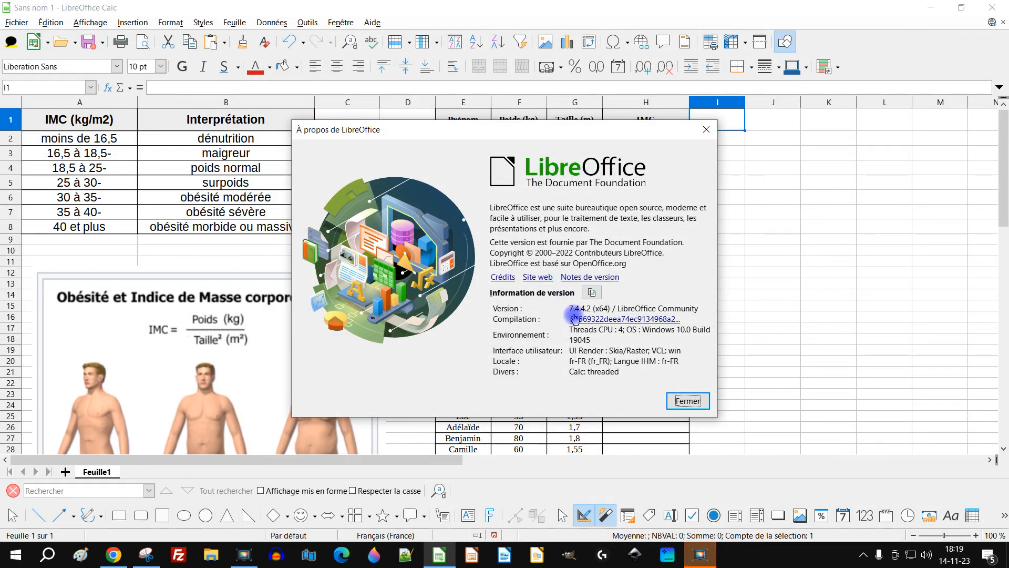
click(688, 401)
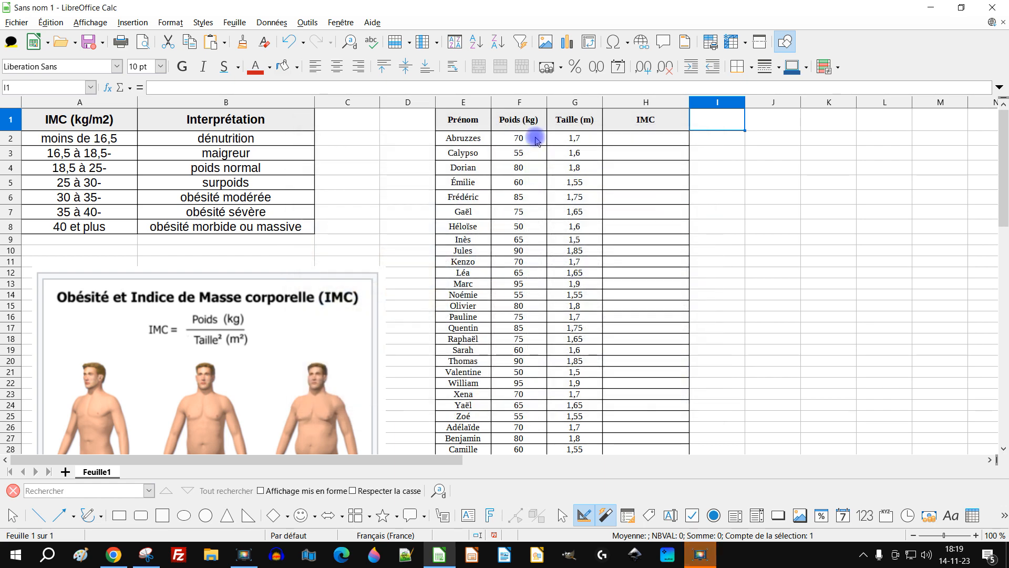
Step: Examine the Prénom, Poids (kg), Taille (m) and IMC columns of the data table
click(473, 102)
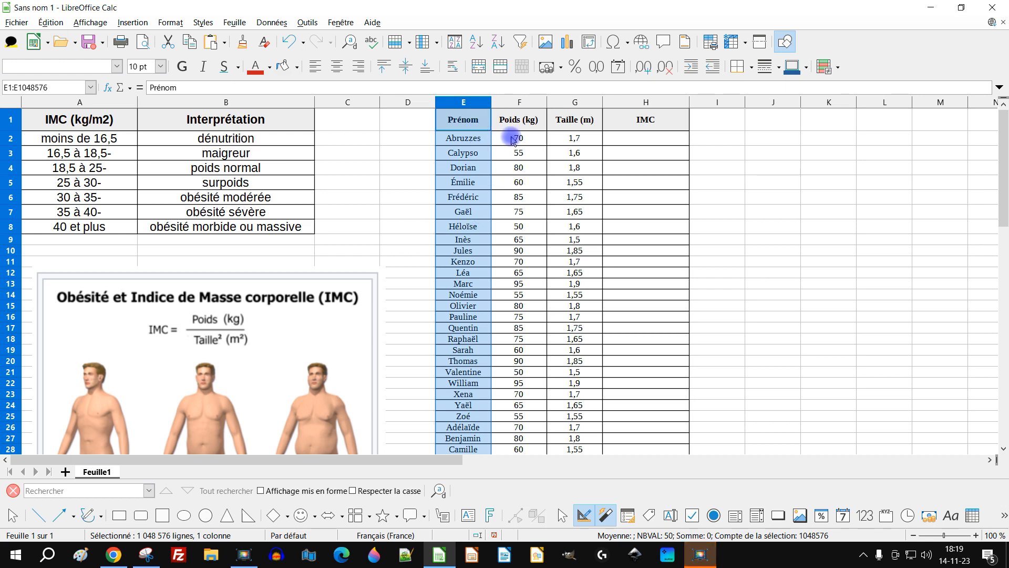
click(519, 102)
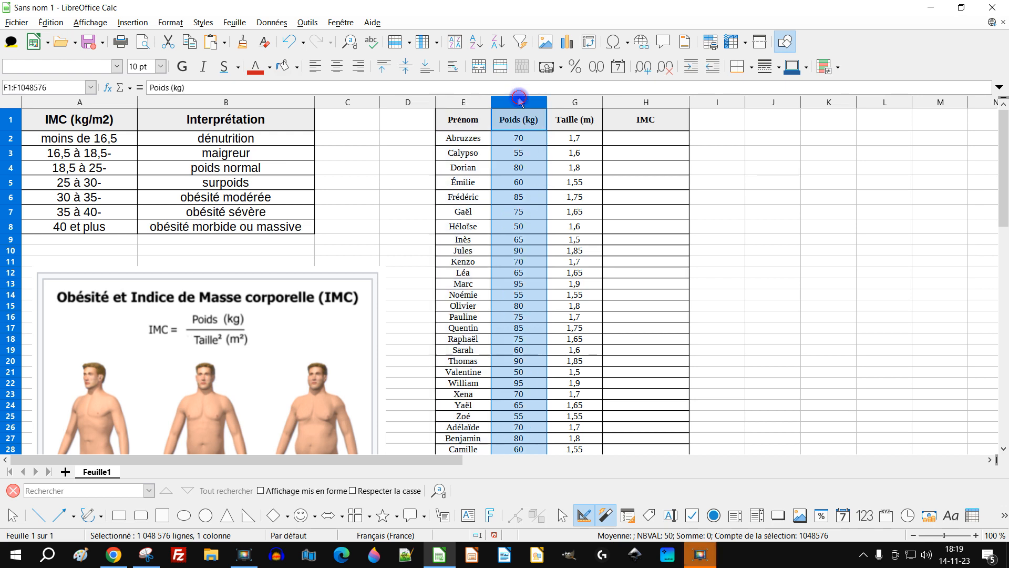
click(575, 101)
click(640, 104)
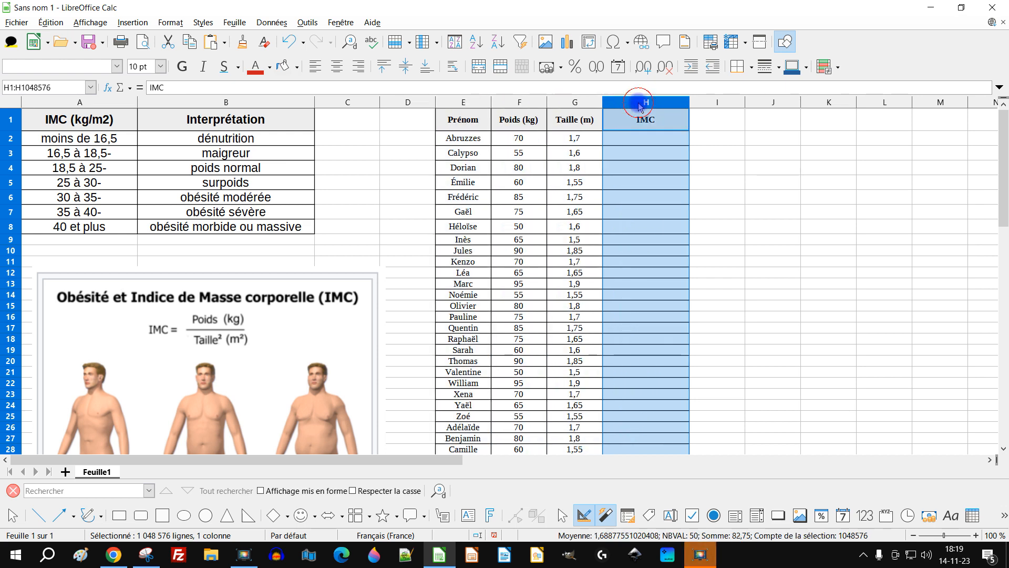
click(612, 140)
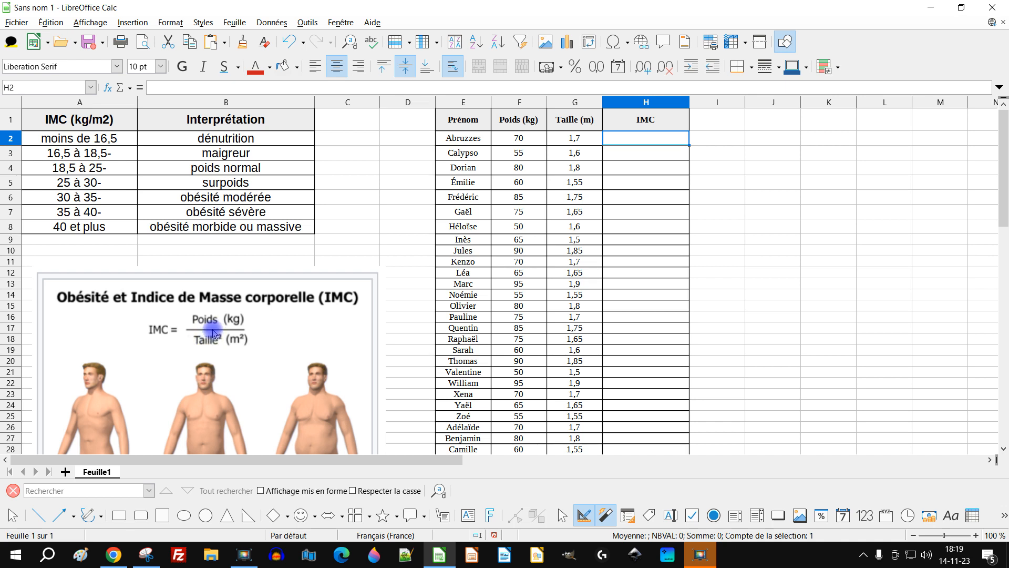
click(577, 134)
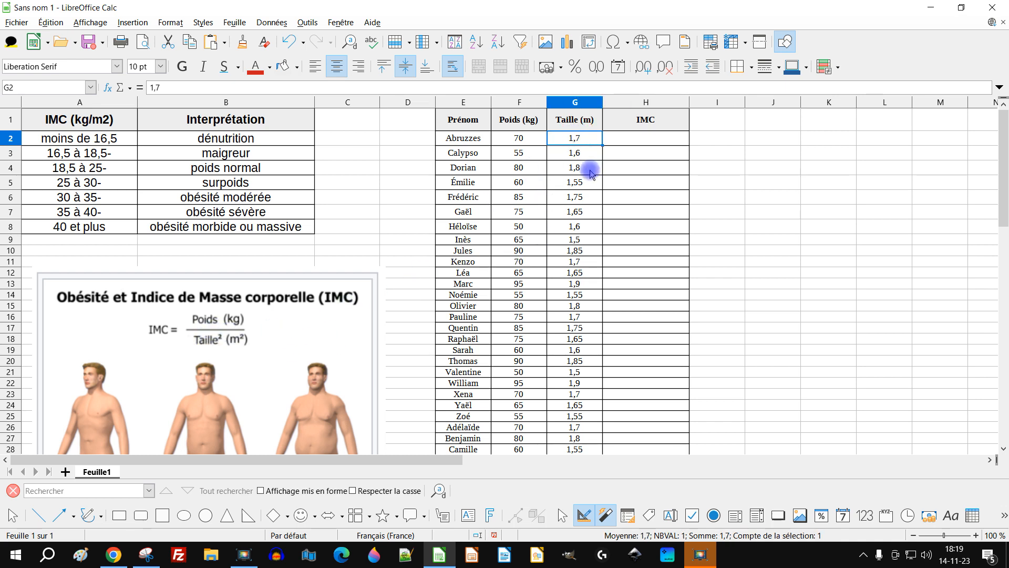
click(624, 139)
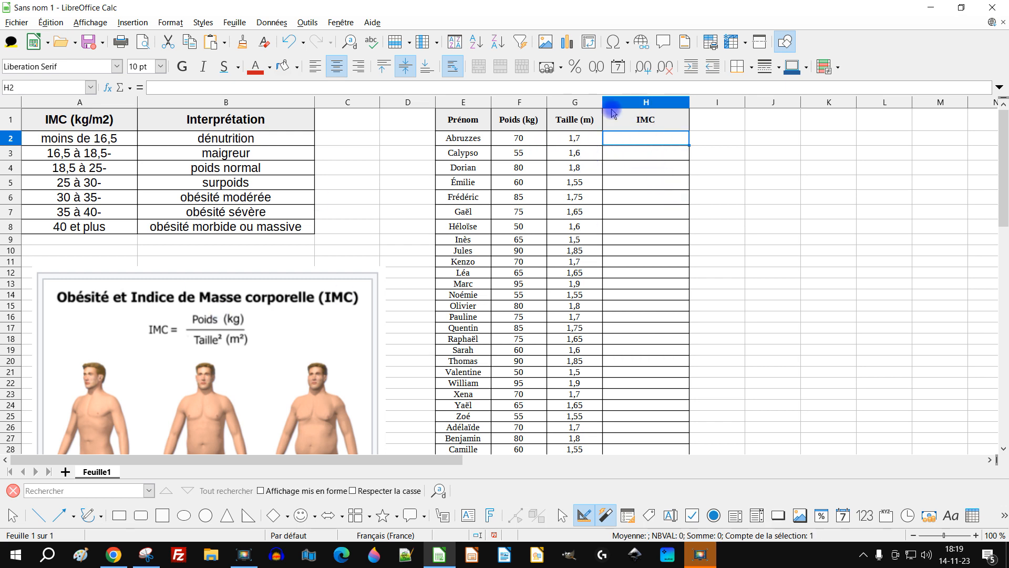
click(643, 102)
Step: Calculate the first IMC in H2 by dividing the weight by the height times itself, with =F2/(G2*G2)
click(628, 143)
scroll(803, 231, up, 4)
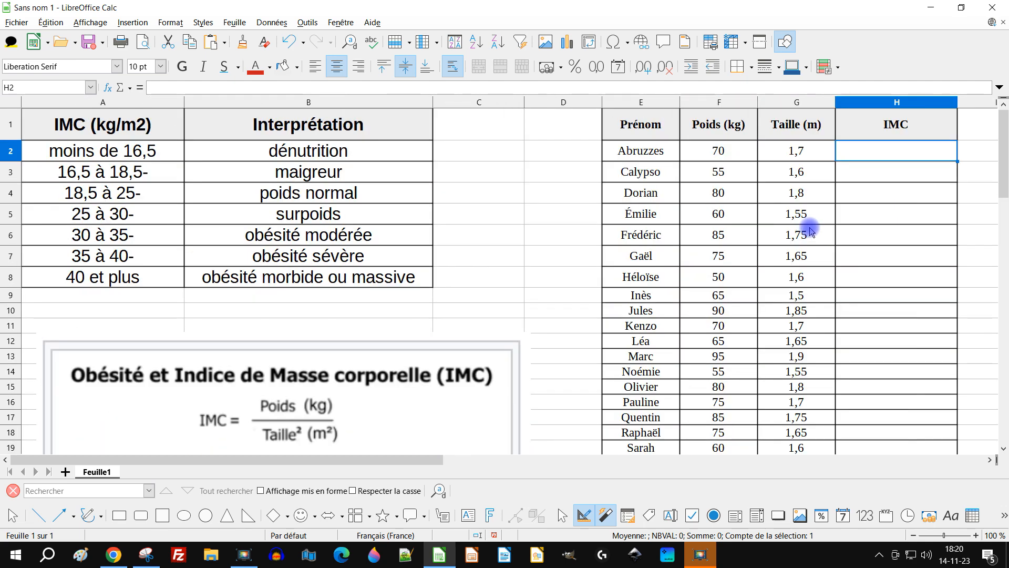
drag(405, 458, 555, 451)
scroll(672, 203, up, 2)
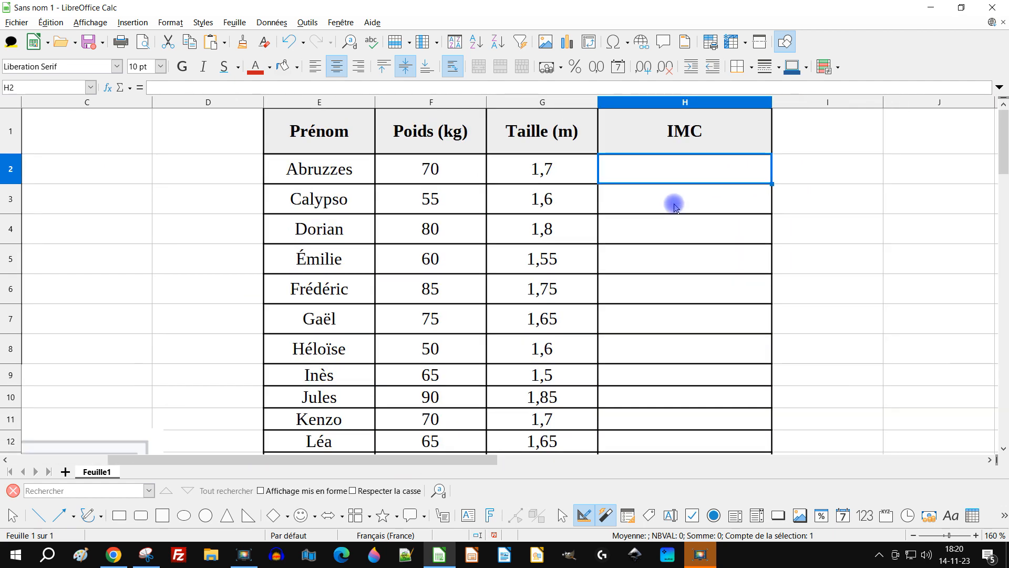
drag(466, 462, 524, 458)
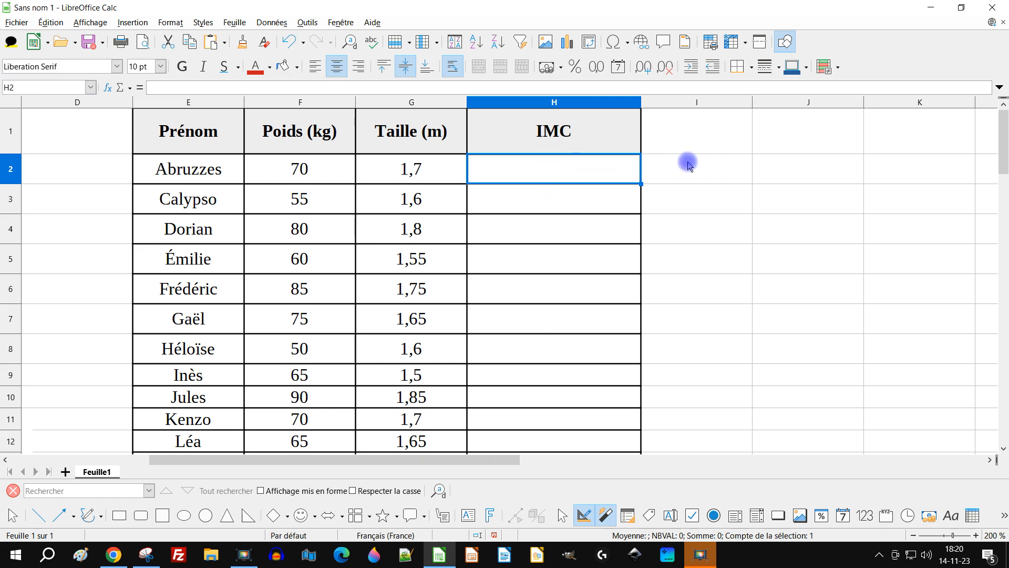
text(=)
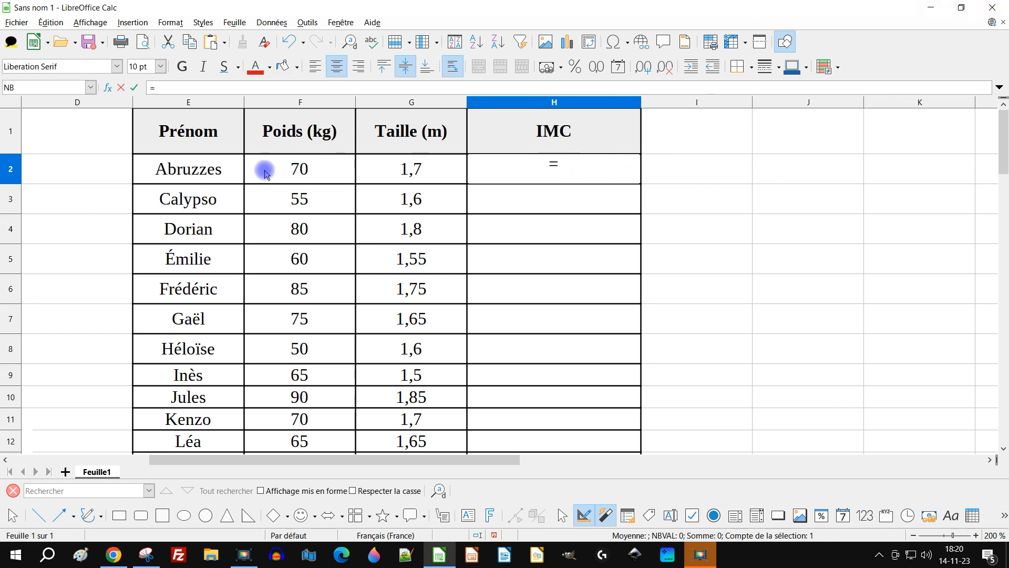
click(307, 170)
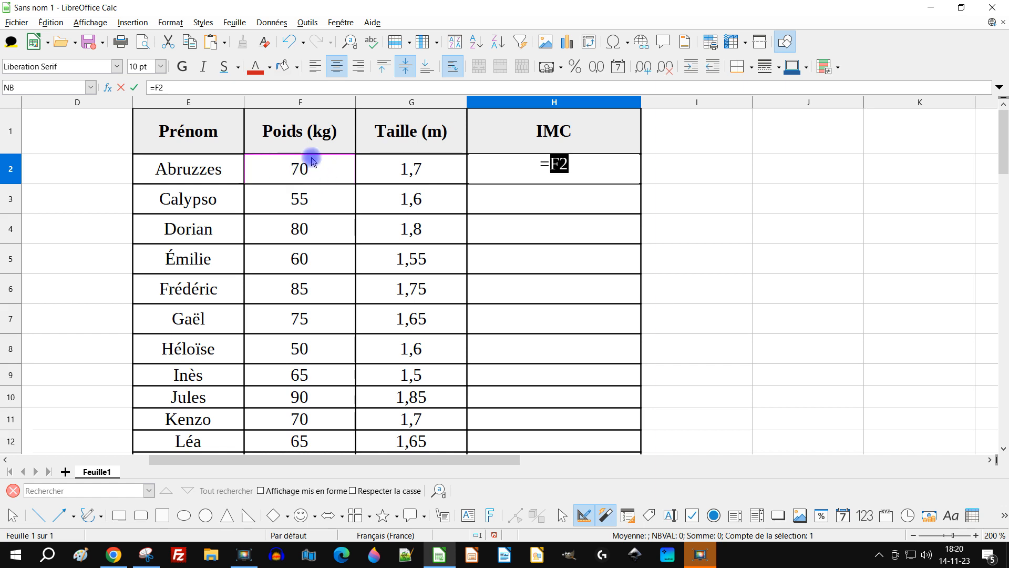
click(584, 165)
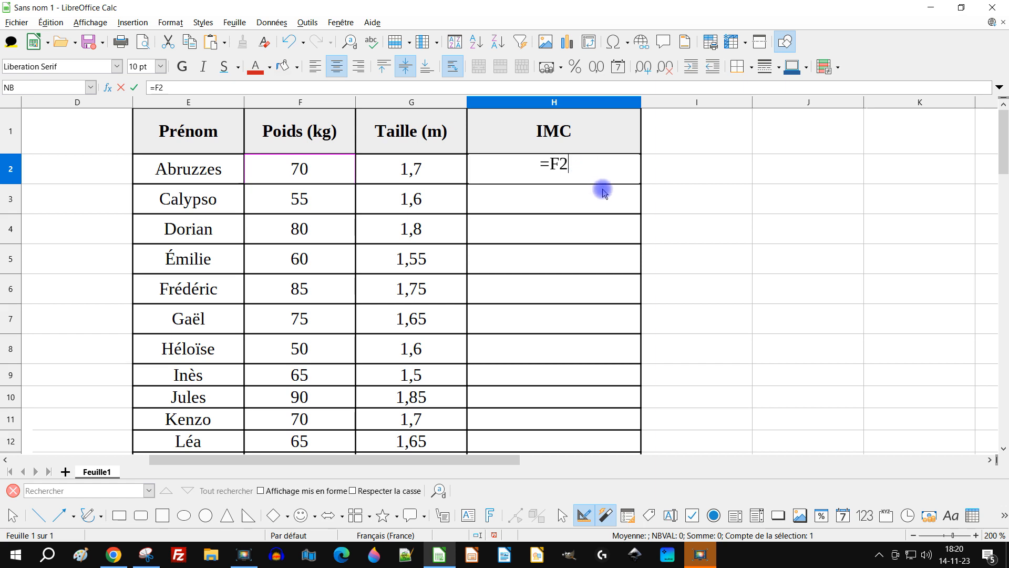
text(/)
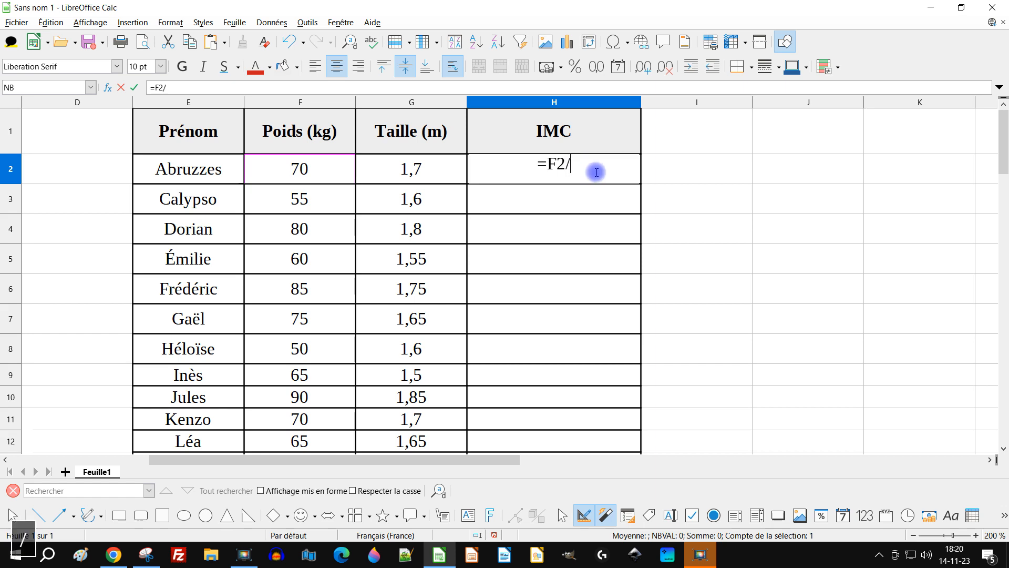
text(()
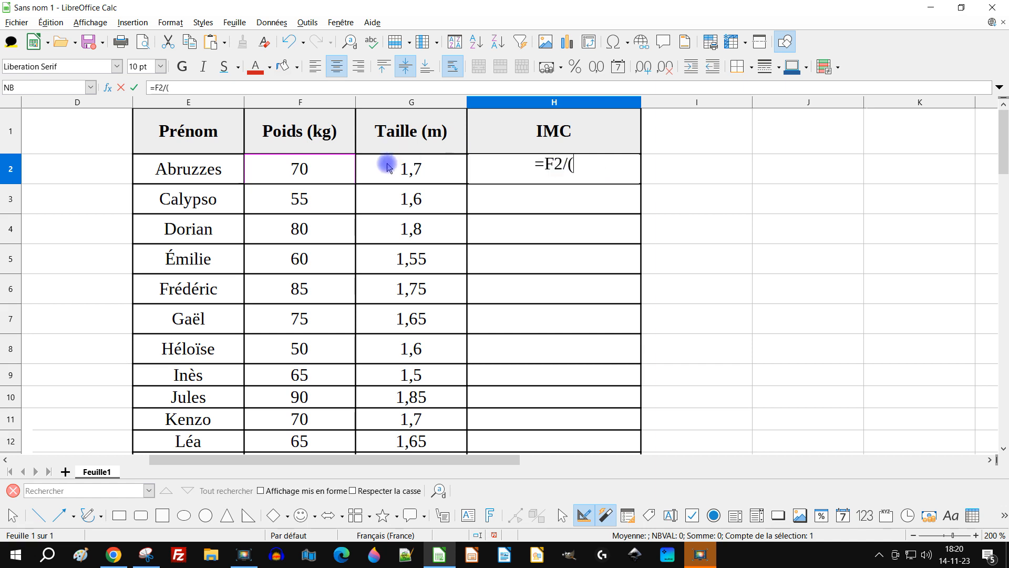
click(414, 172)
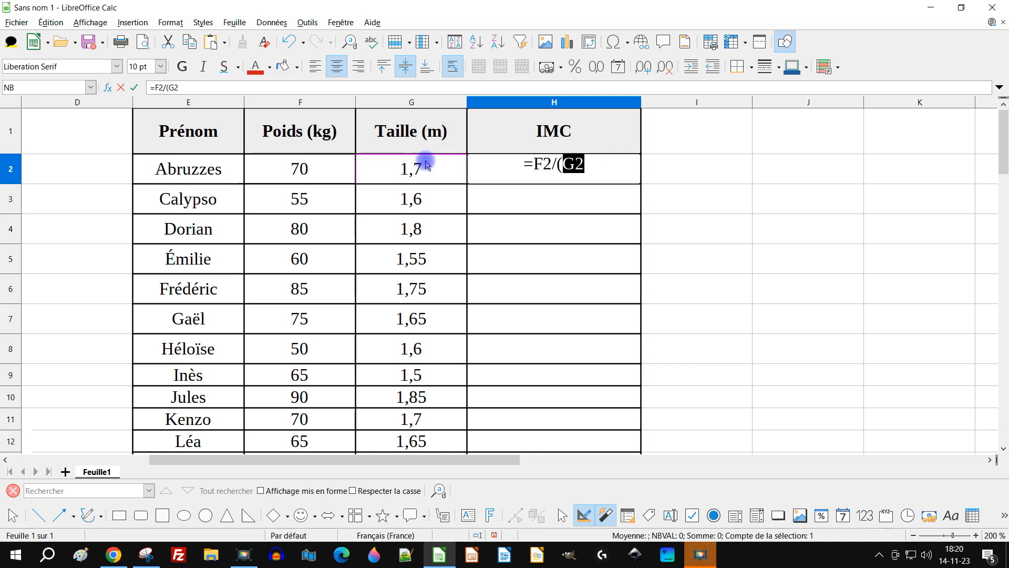
text(*)
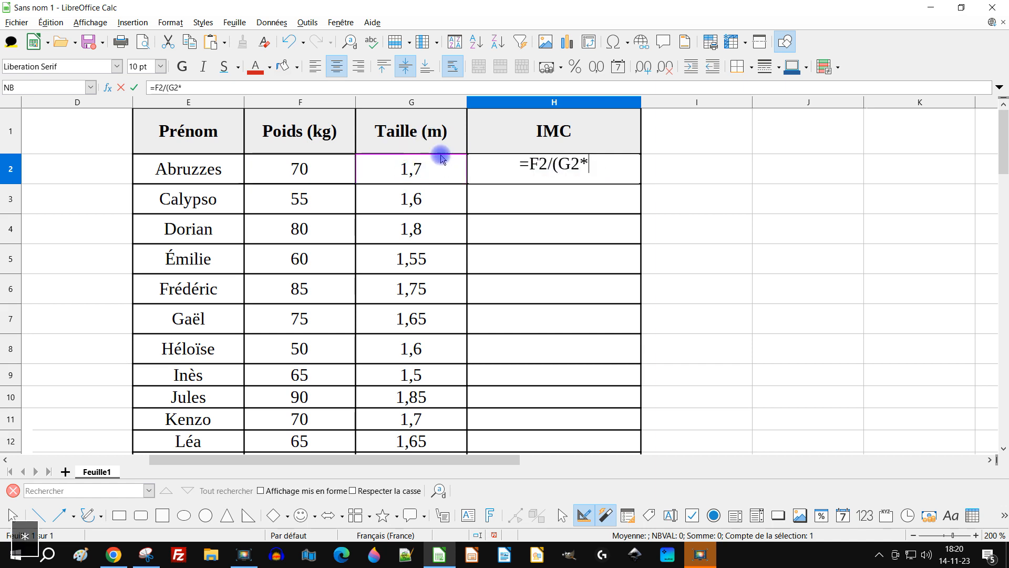
click(410, 171)
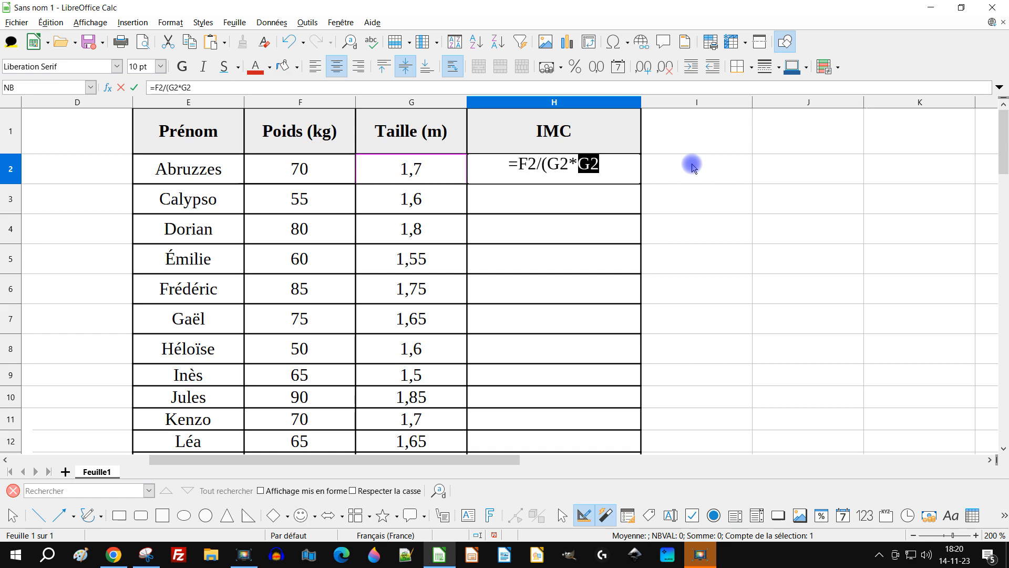
text())
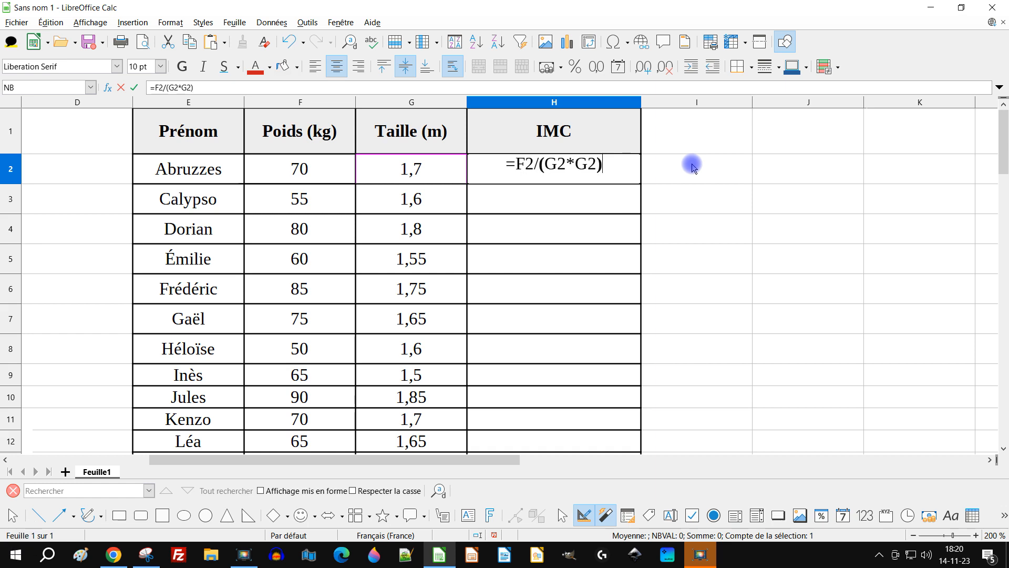
key(Return)
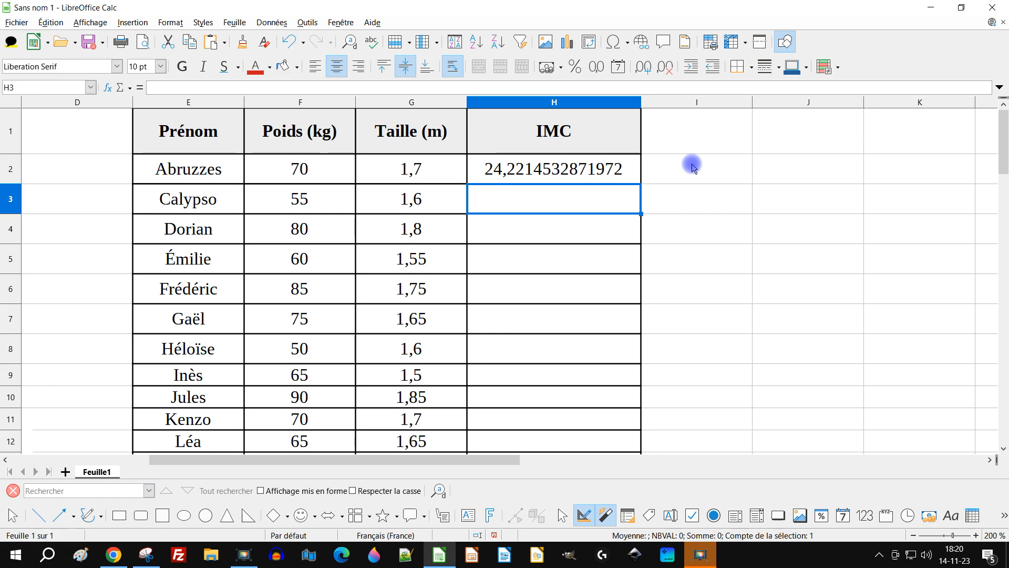
Step: Calculate the second IMC in H3 using the PRODUIT function, with =F3/PRODUIT(G3;G3)
text(=)
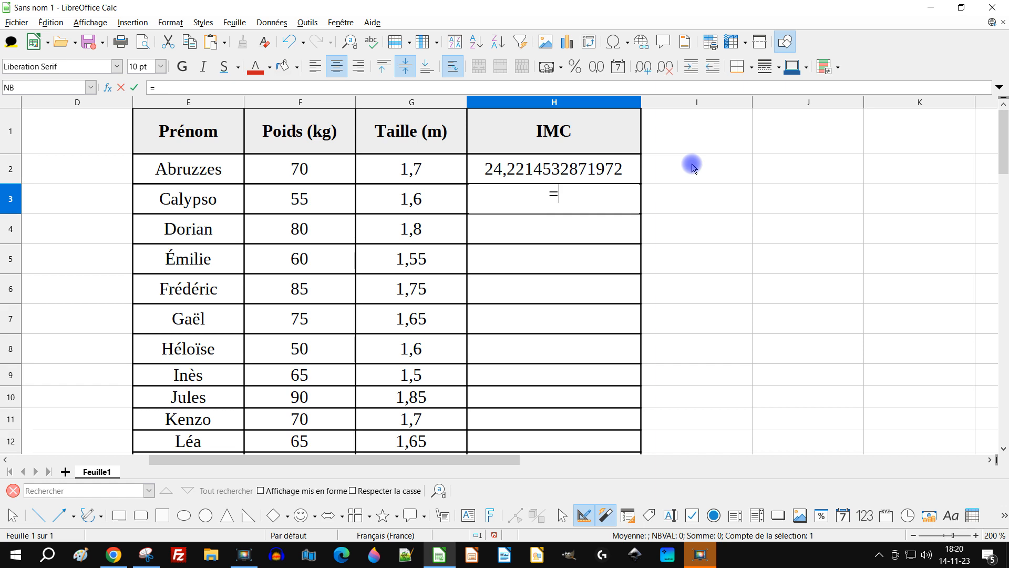
click(310, 201)
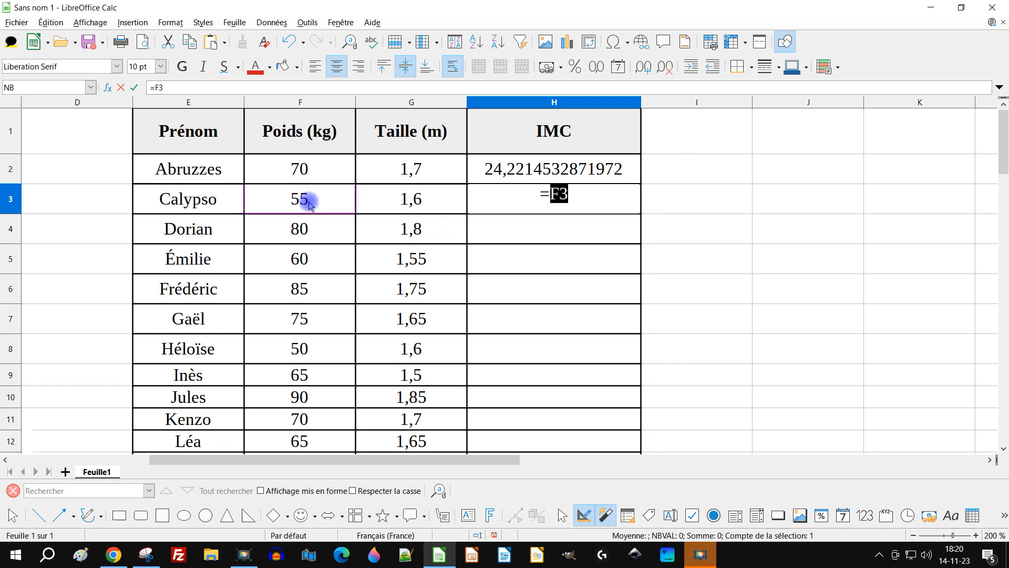
text(/)
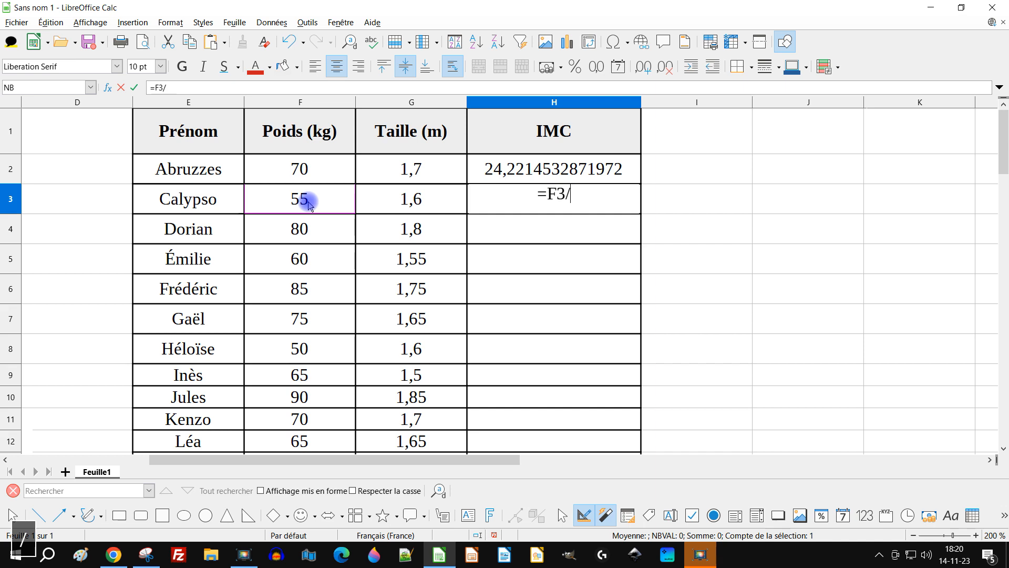
text(pro)
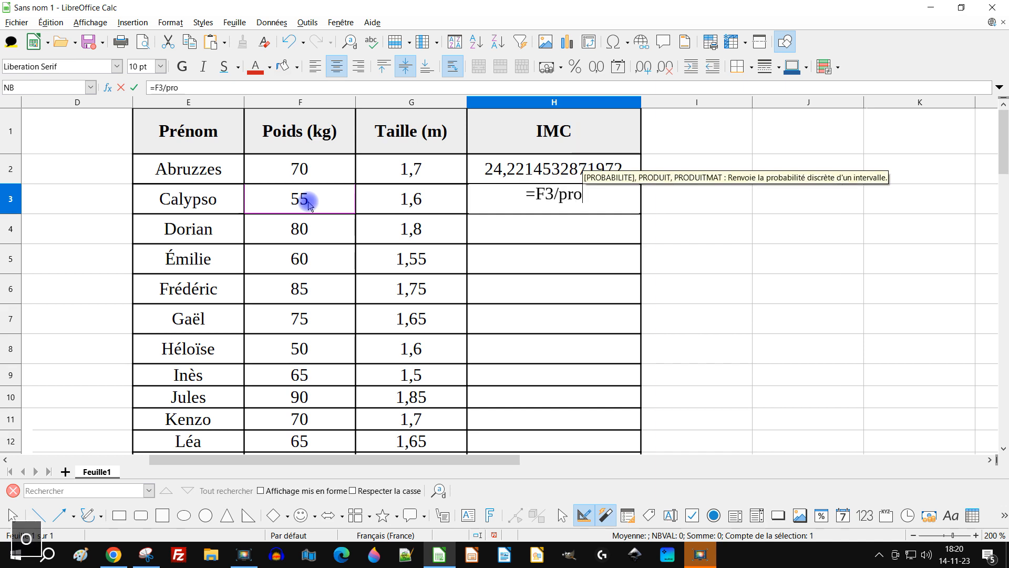
text(duit)
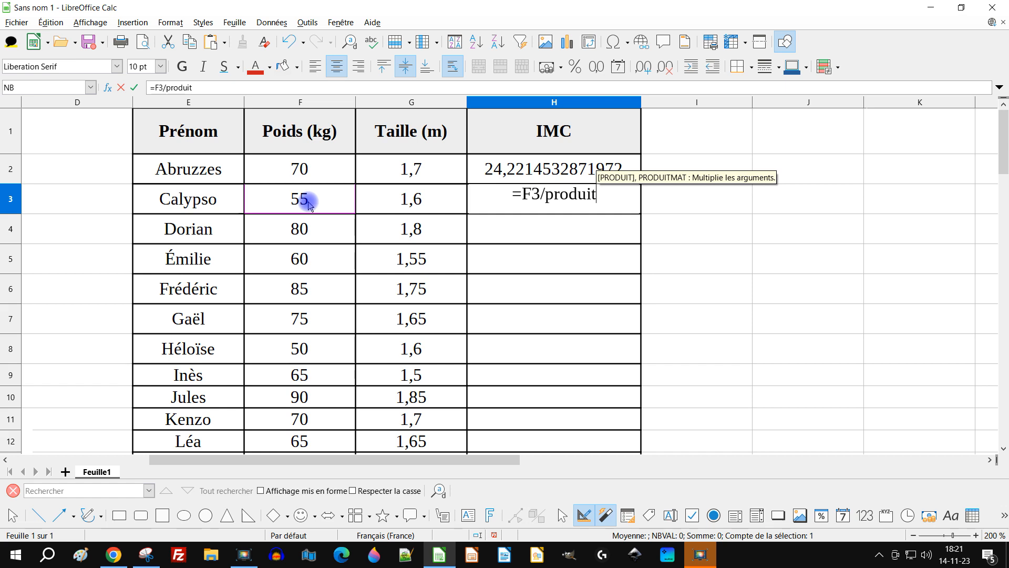
key(Return)
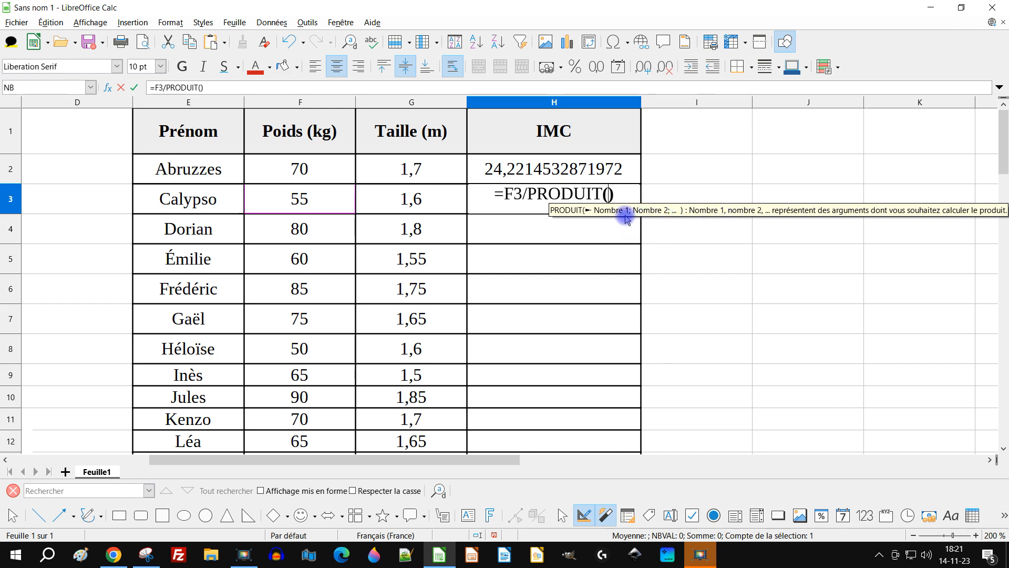
click(396, 206)
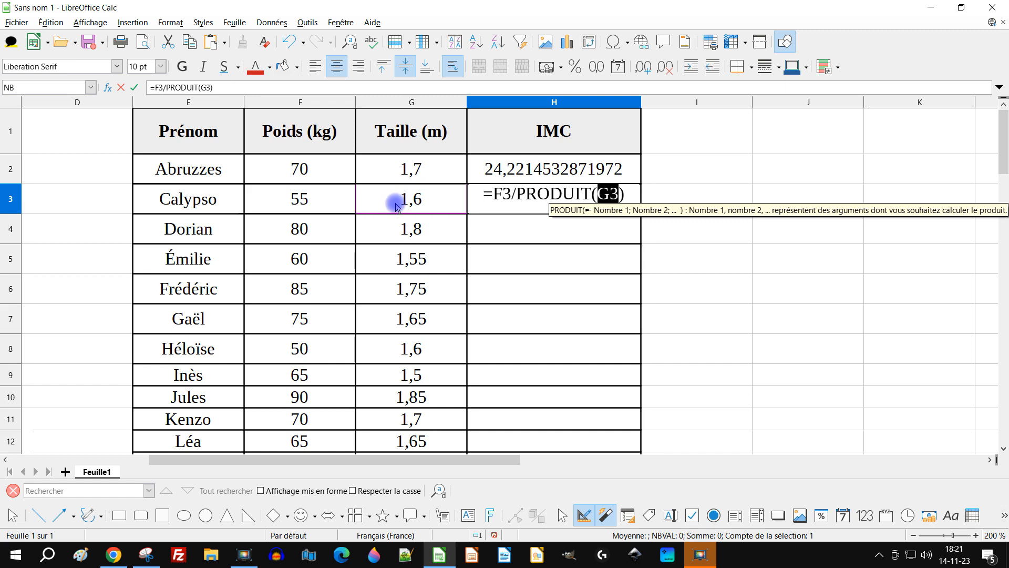
text(;)
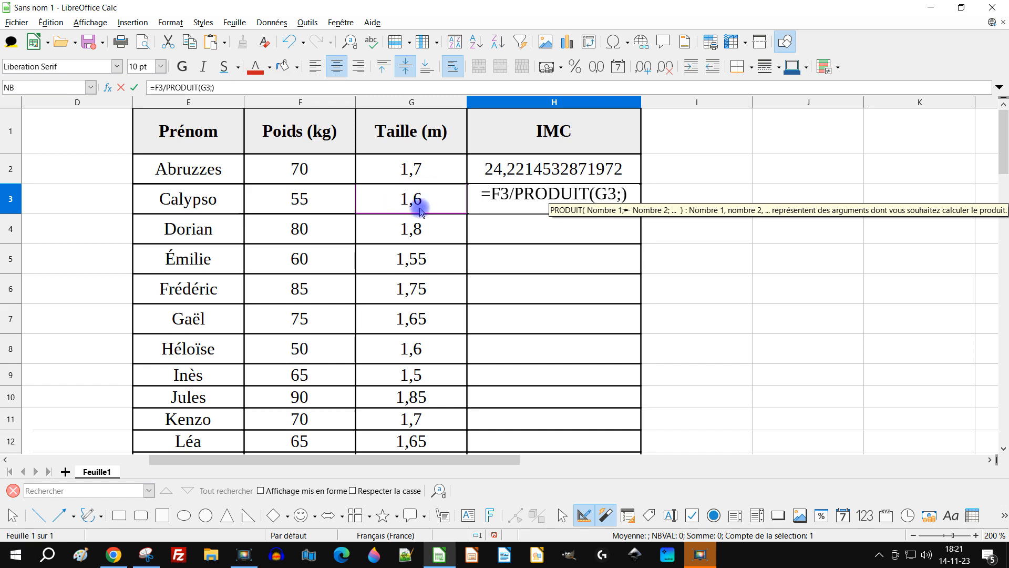
click(414, 200)
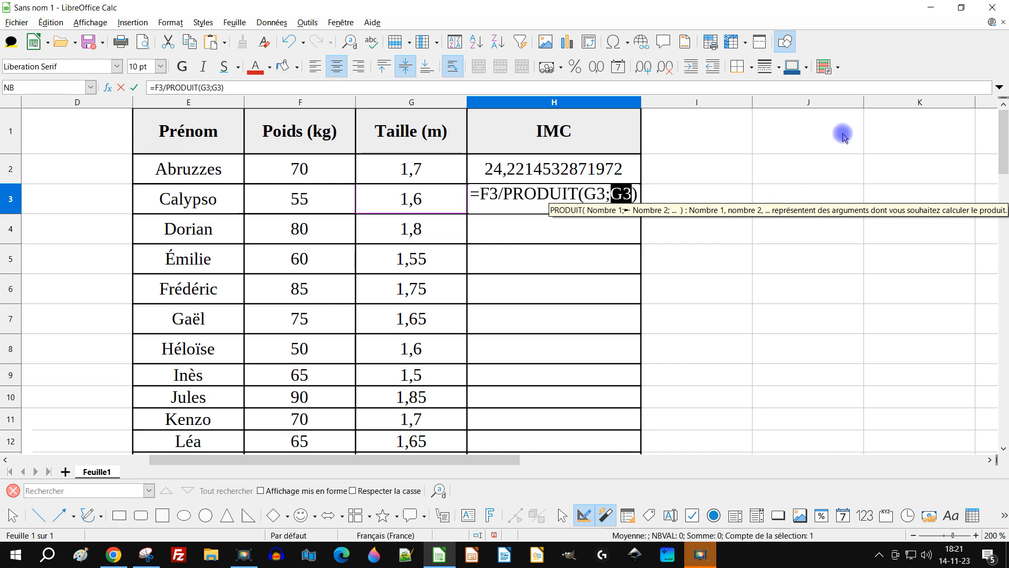
key(Return)
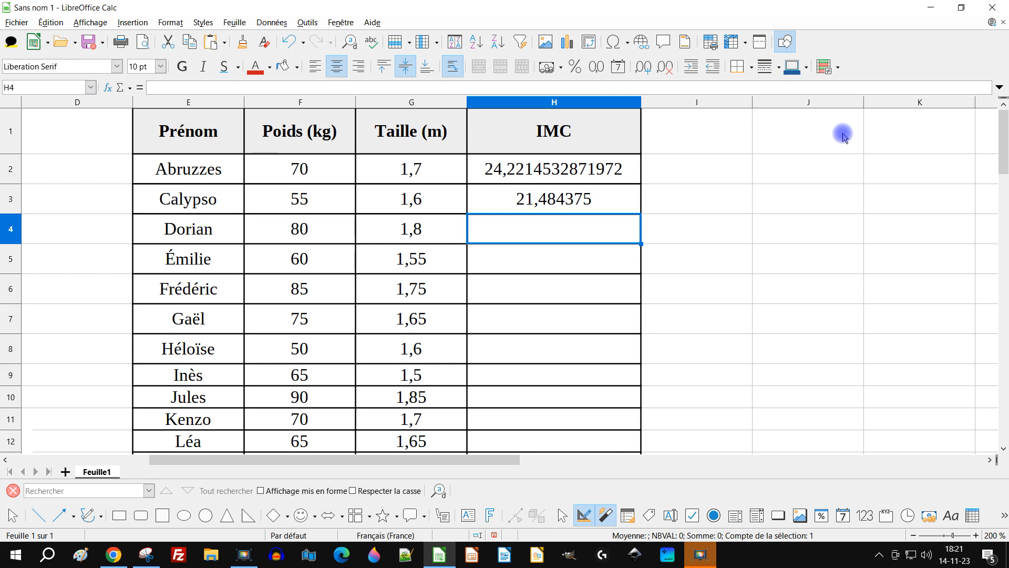
Step: Start the third IMC formula in H4 by dividing the weight in F4, with =F4/
text(=)
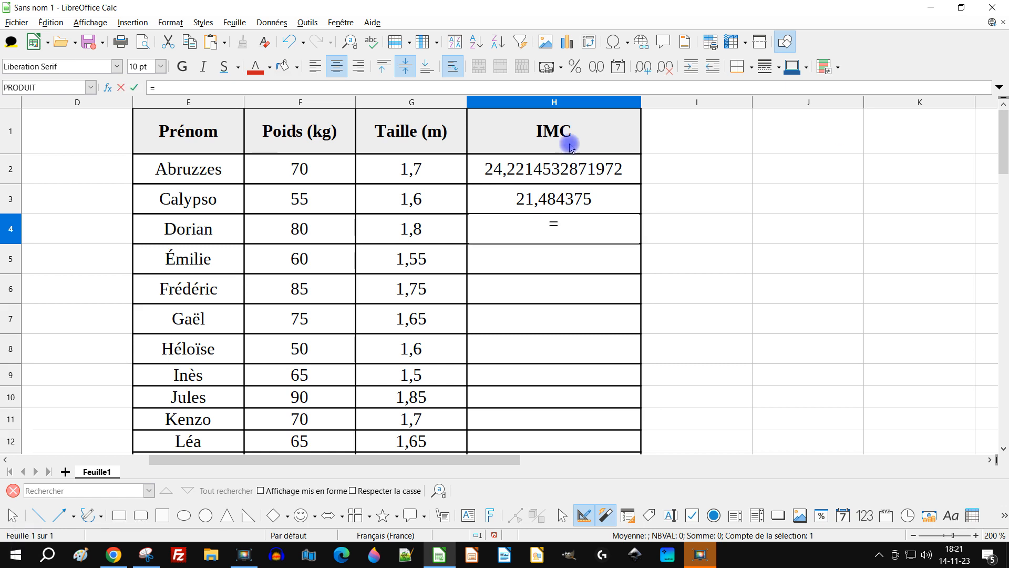
click(320, 227)
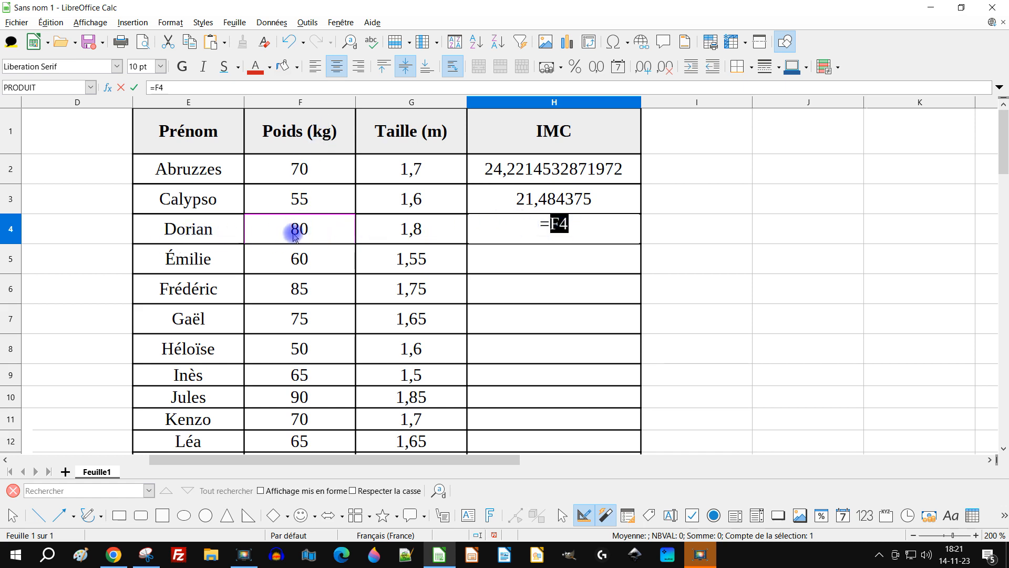
text(/ex)
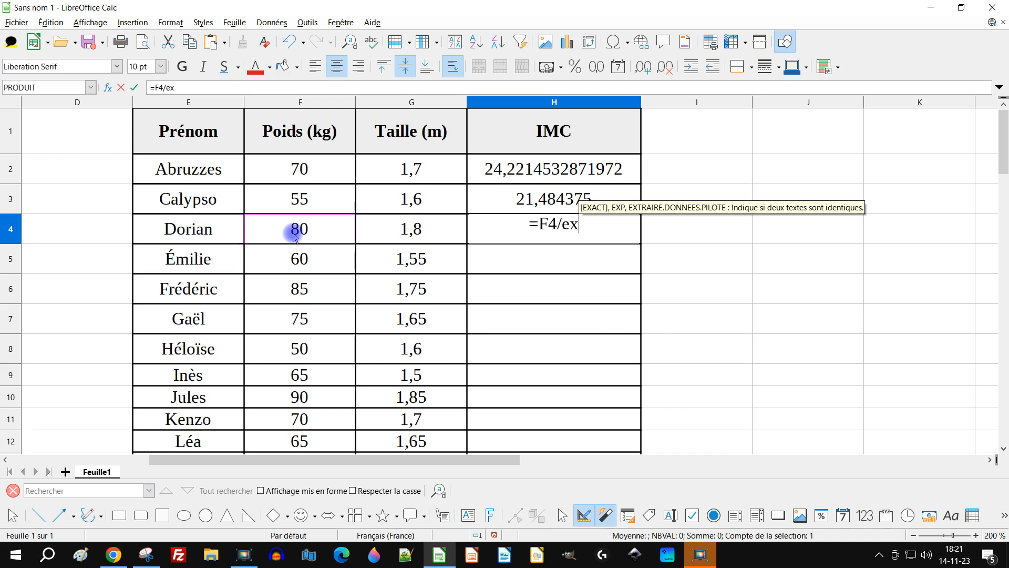
text(po)
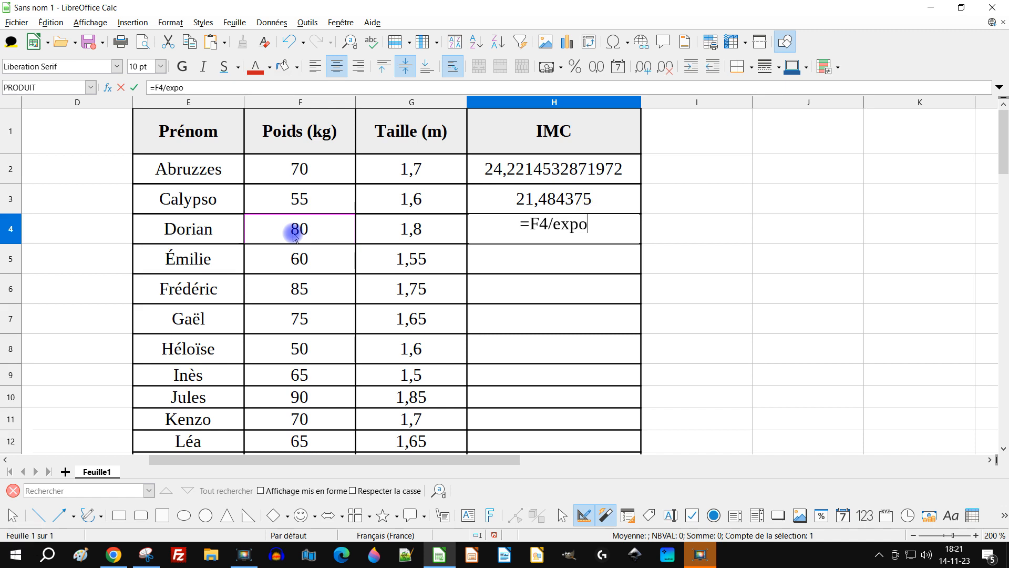
key(BackSpace)
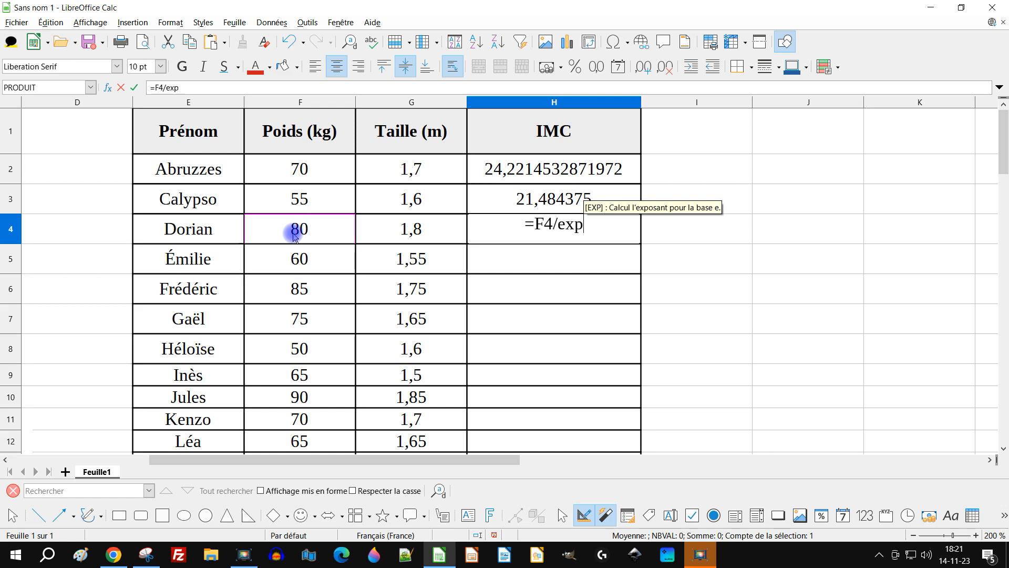
text(osa)
key(BackSpace)
key(BackSpace)
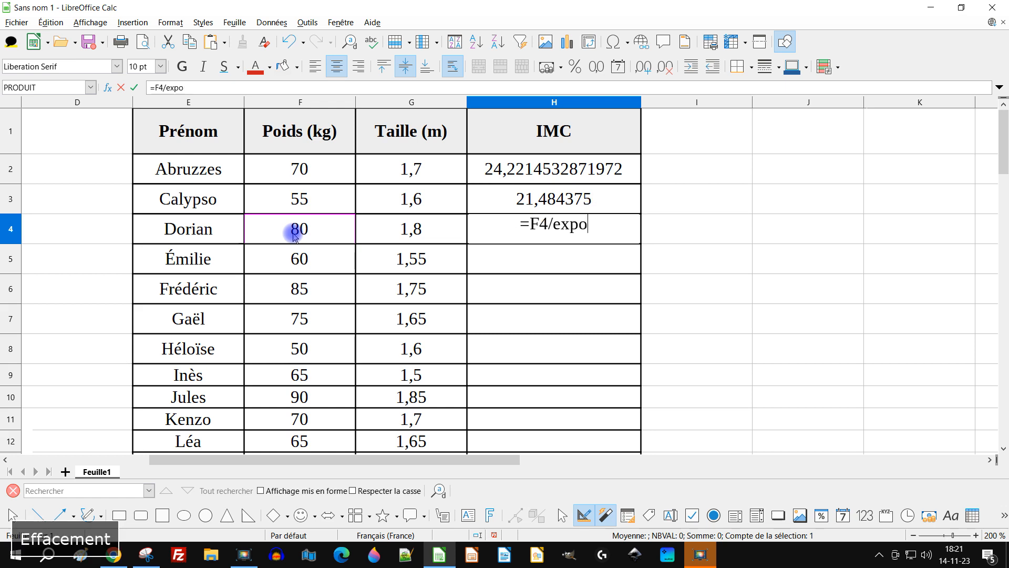
text(s)
key(BackSpace)
key(BackSpace)
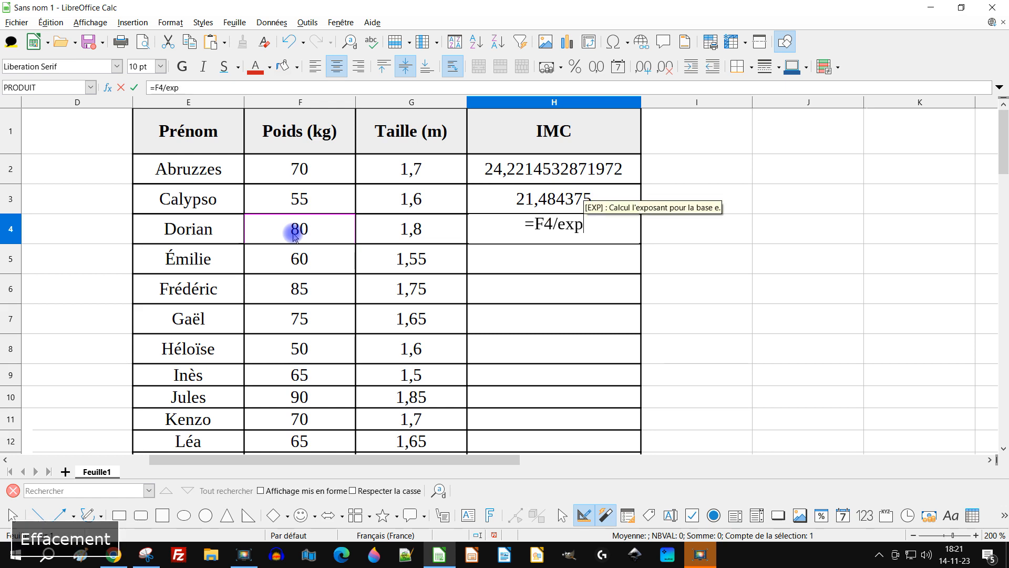
key(Return)
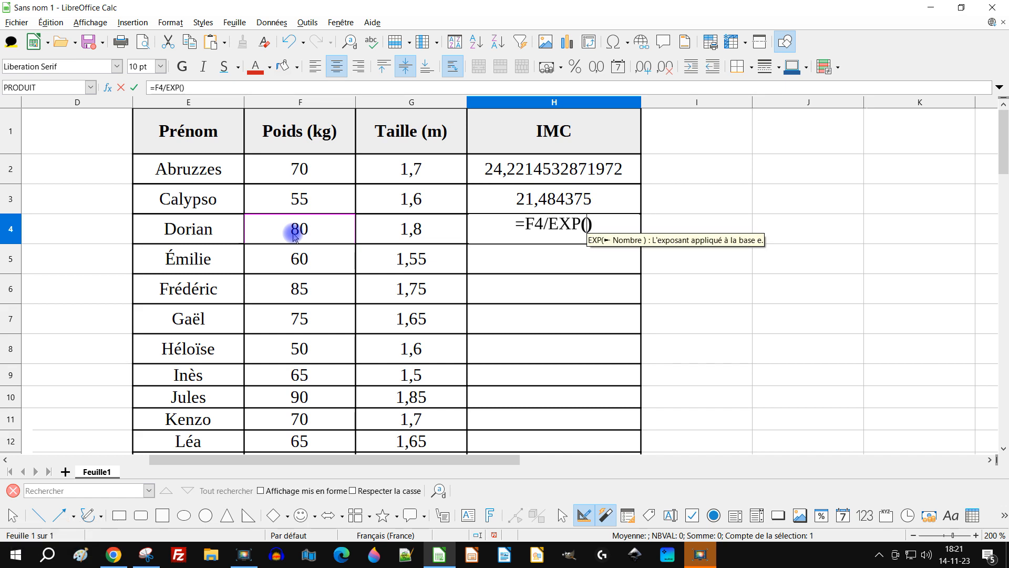
key(BackSpace)
key(BackSpace)
key(BackSpace)
key(BackSpace)
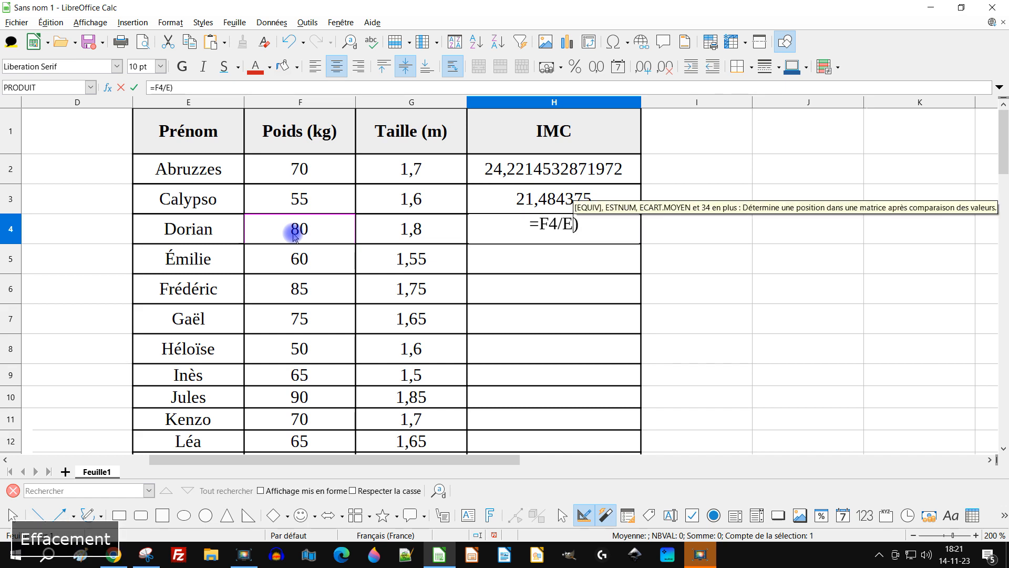
key(Delete)
text(uiss)
key(BackSpace)
key(BackSpace)
key(BackSpace)
key(BackSpace)
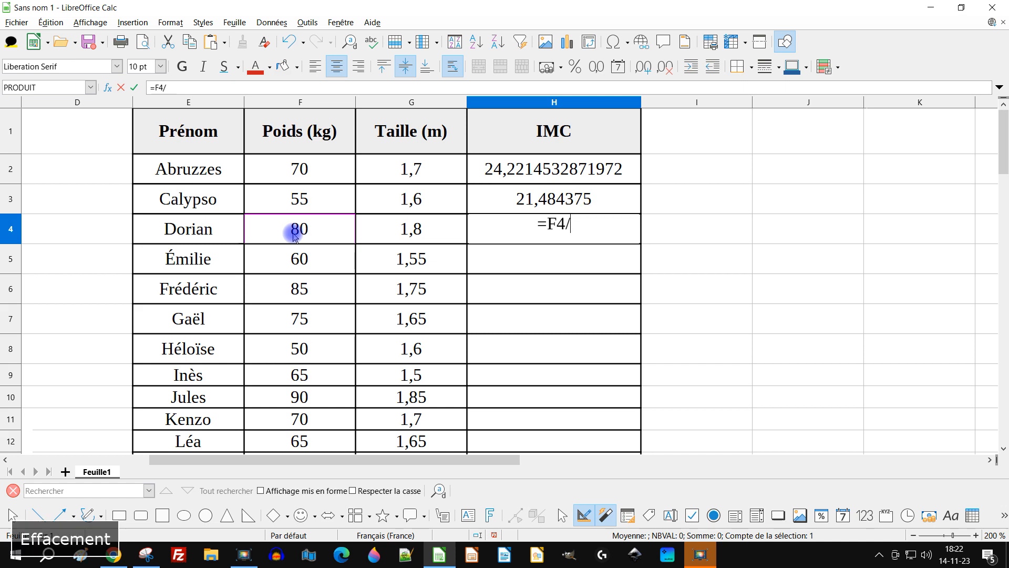
Step: Complete the H4 formula by squaring the height with the PUISSANCE function, as =F4/PUISSANCE(G4;2)
text(puiss)
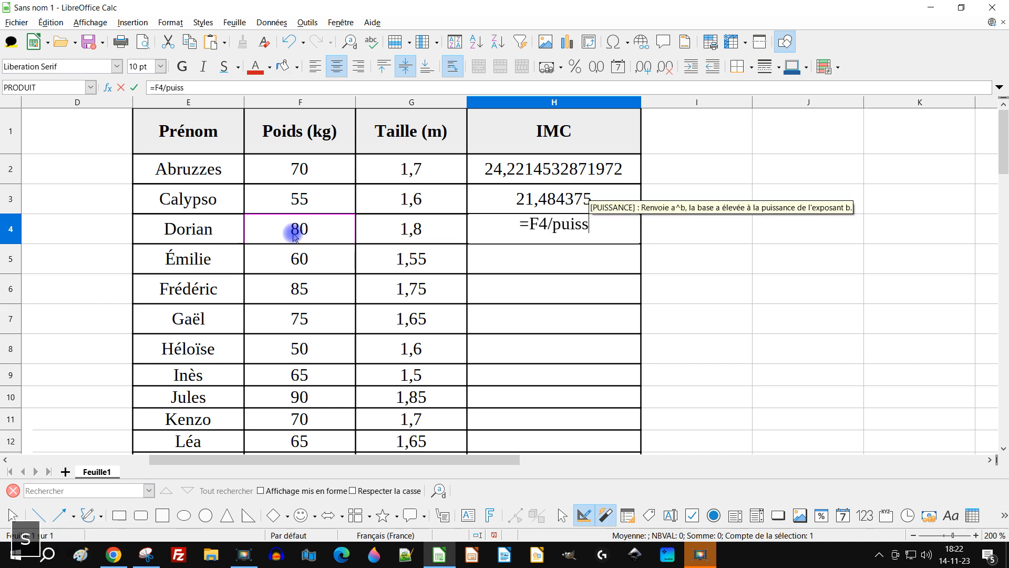
key(Return)
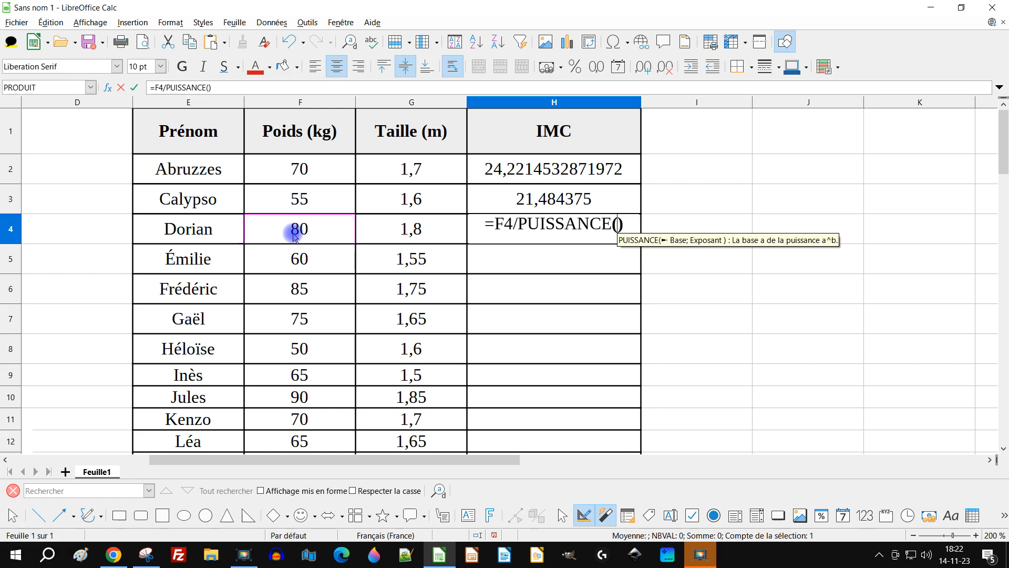
click(425, 232)
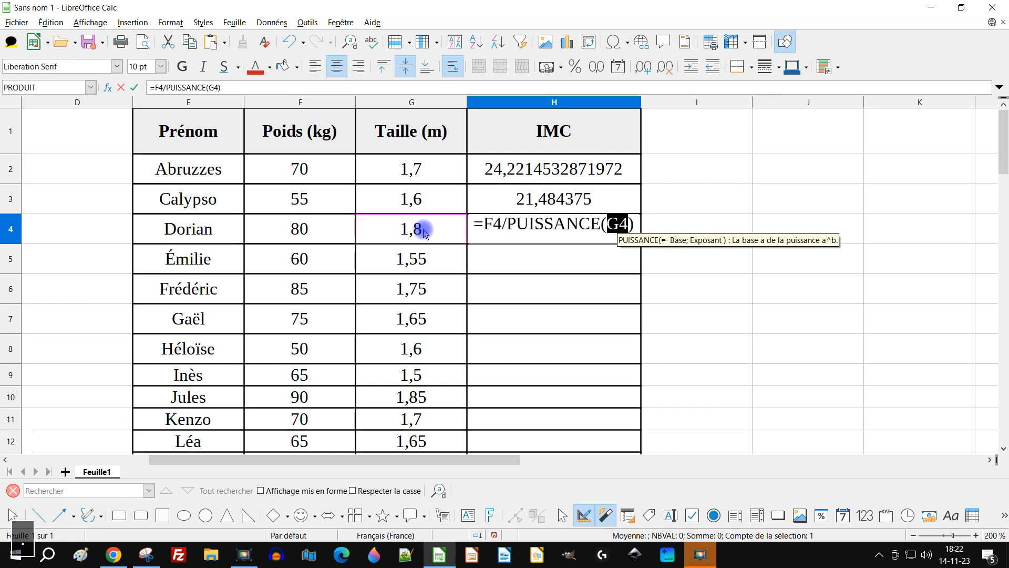
text(;)
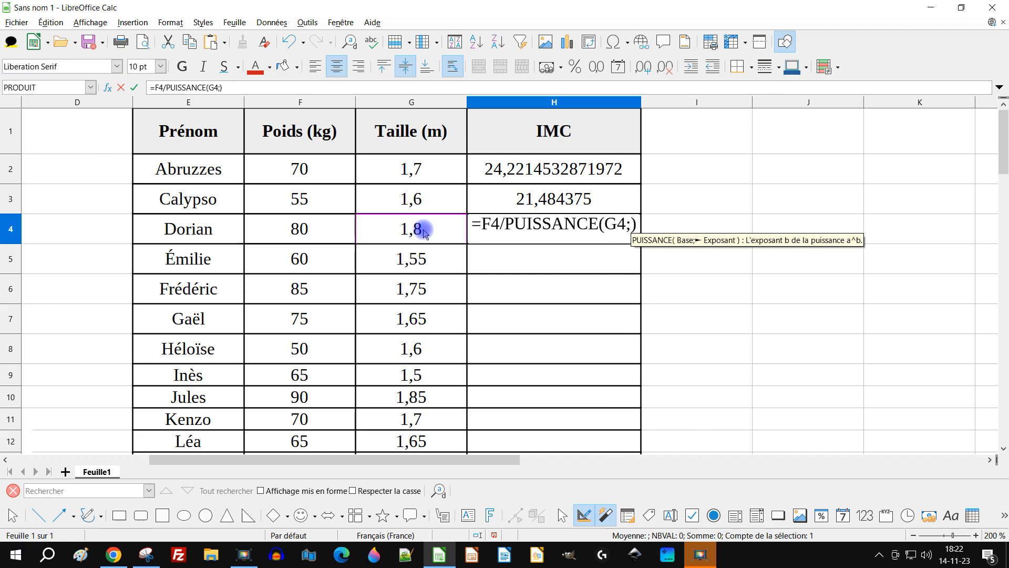
text(2)
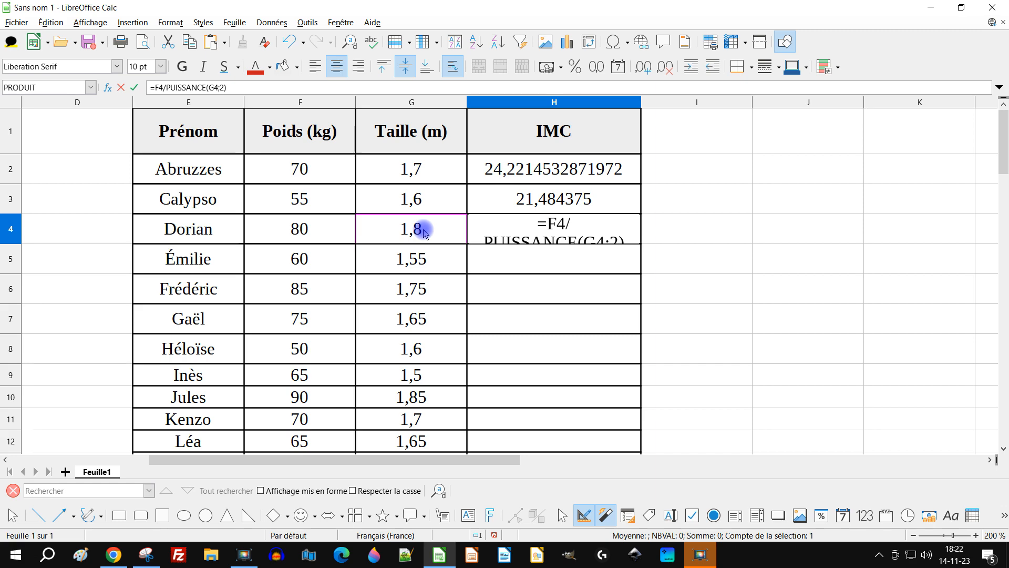
scroll(486, 300, down, 1)
scroll(488, 295, up, 2)
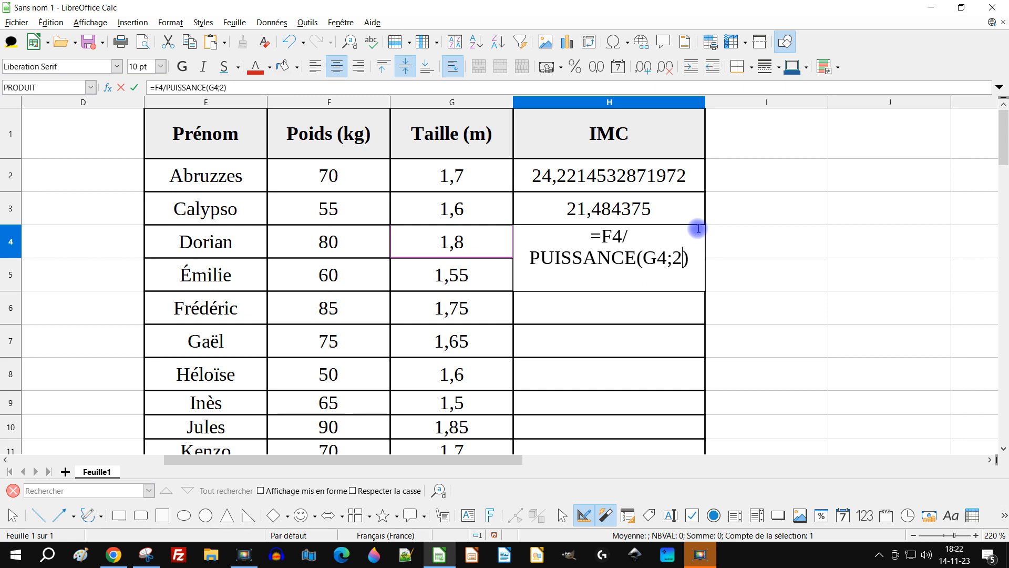
key(Return)
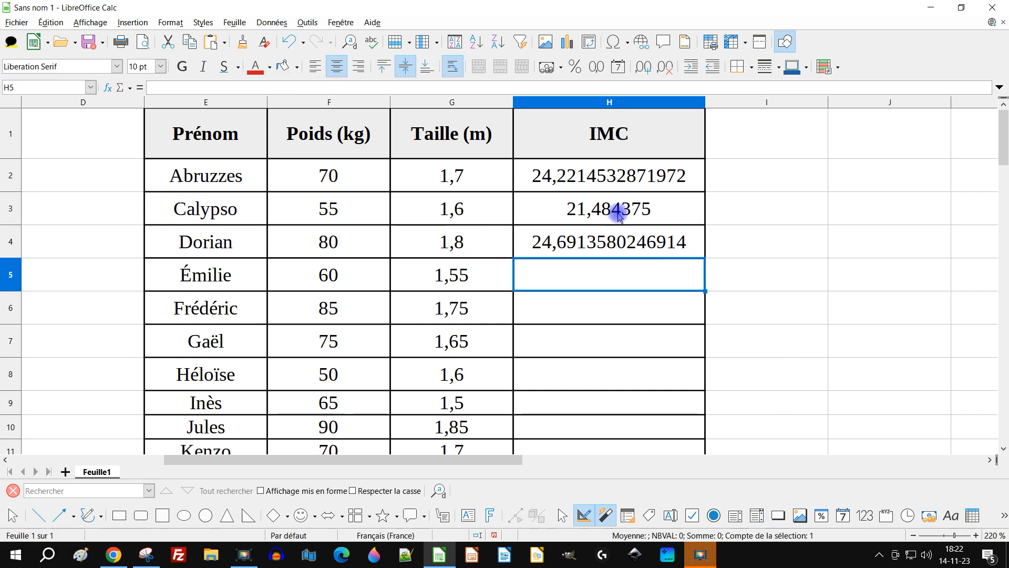
Step: Review the IMC formulas in H2 and H4, leaving them as they are
click(619, 182)
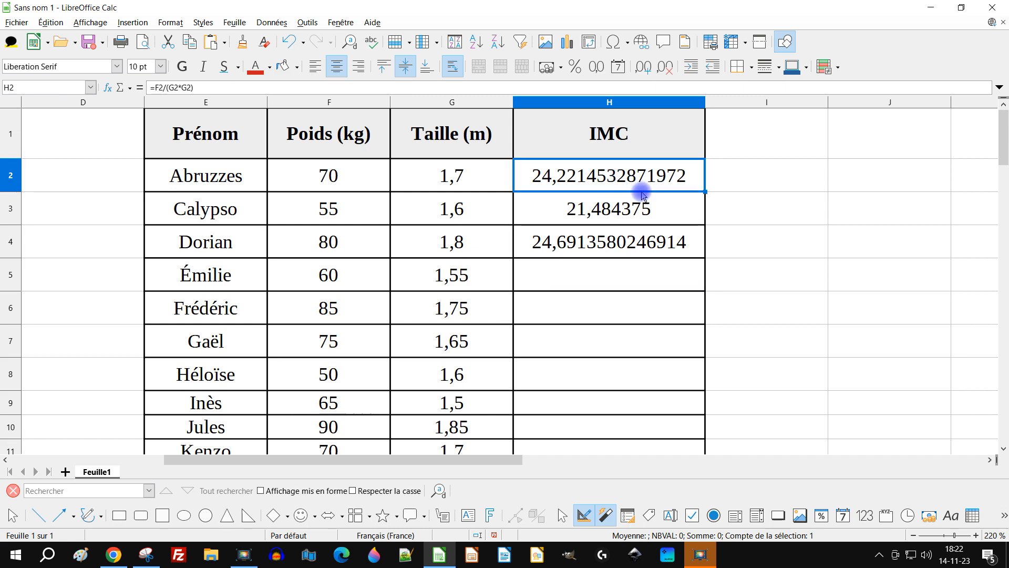
double_click(625, 242)
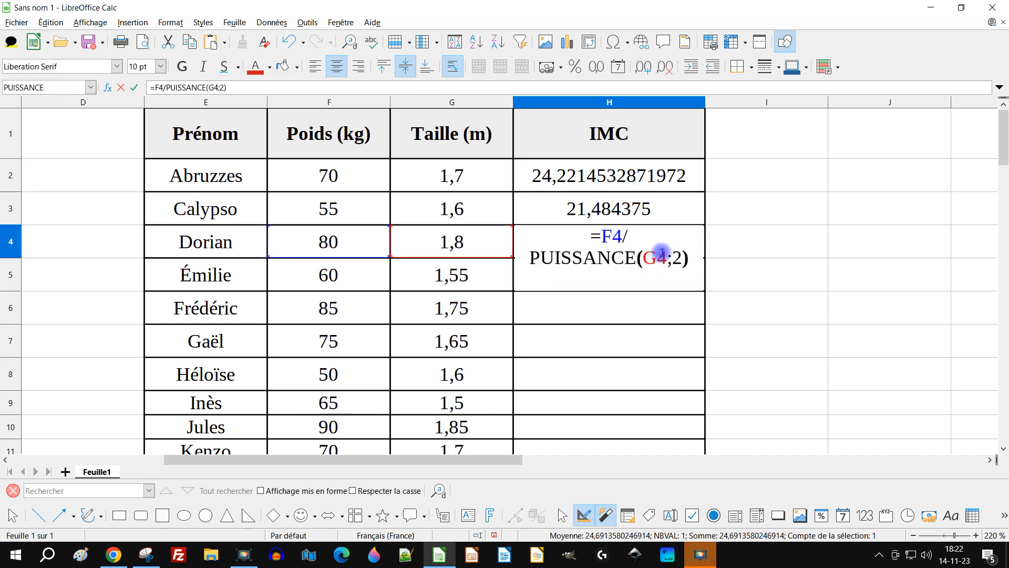
key(Return)
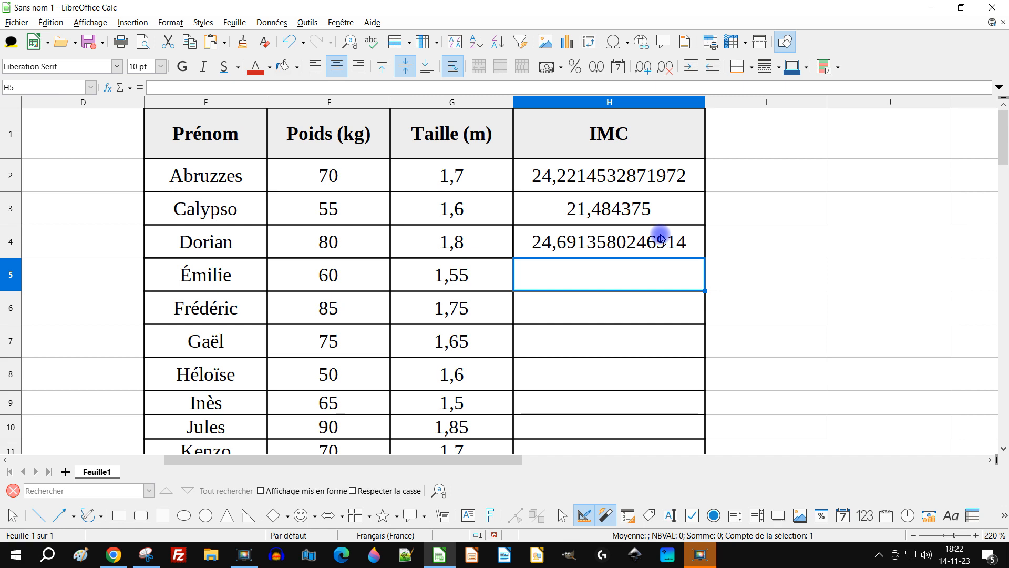
click(109, 90)
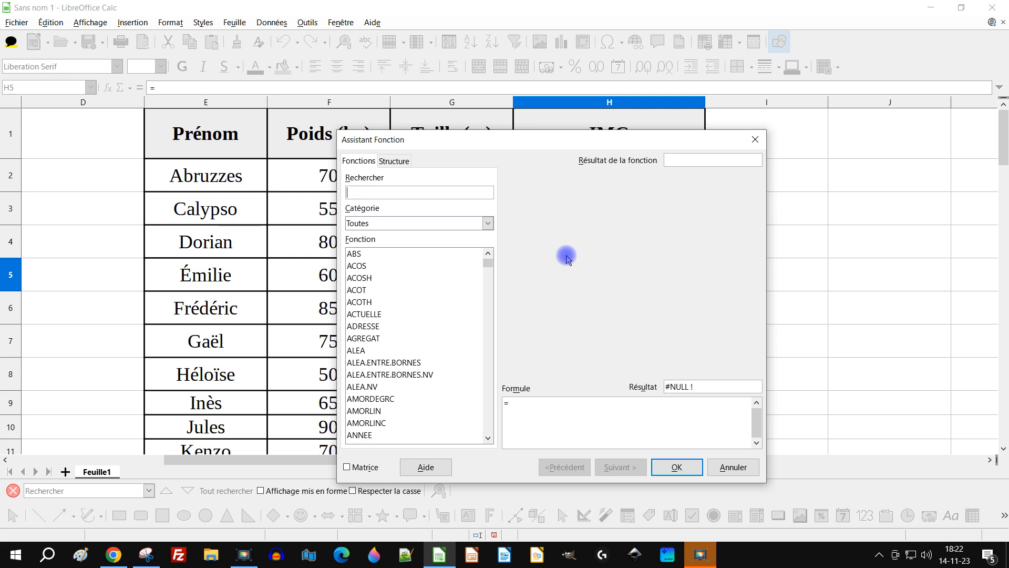
text(pui)
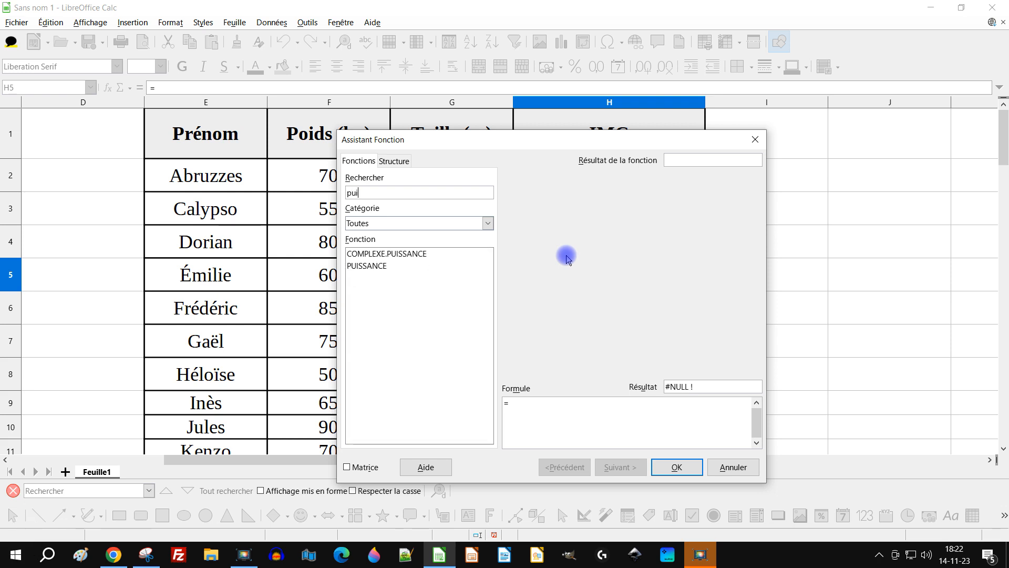
click(390, 266)
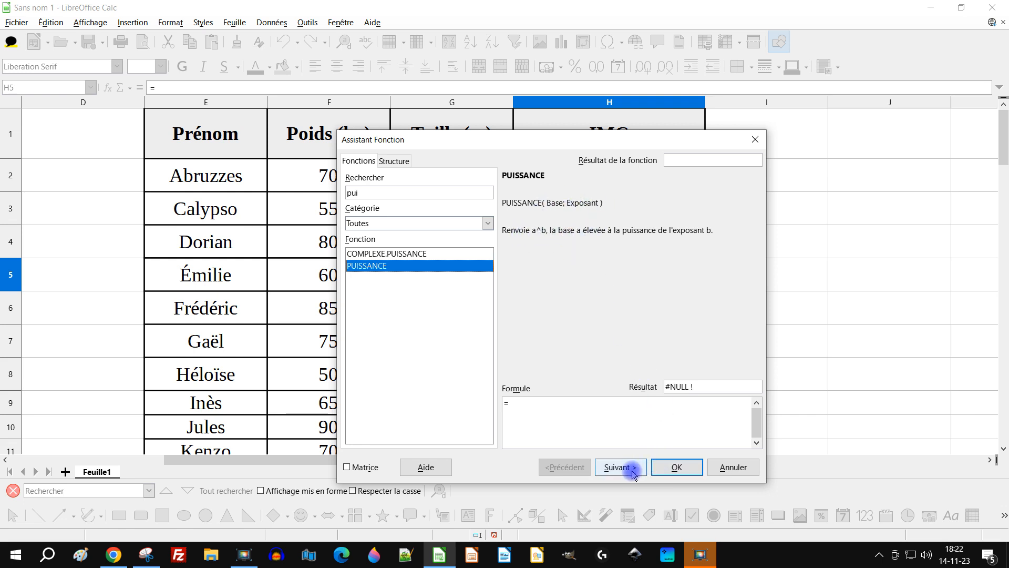
click(755, 139)
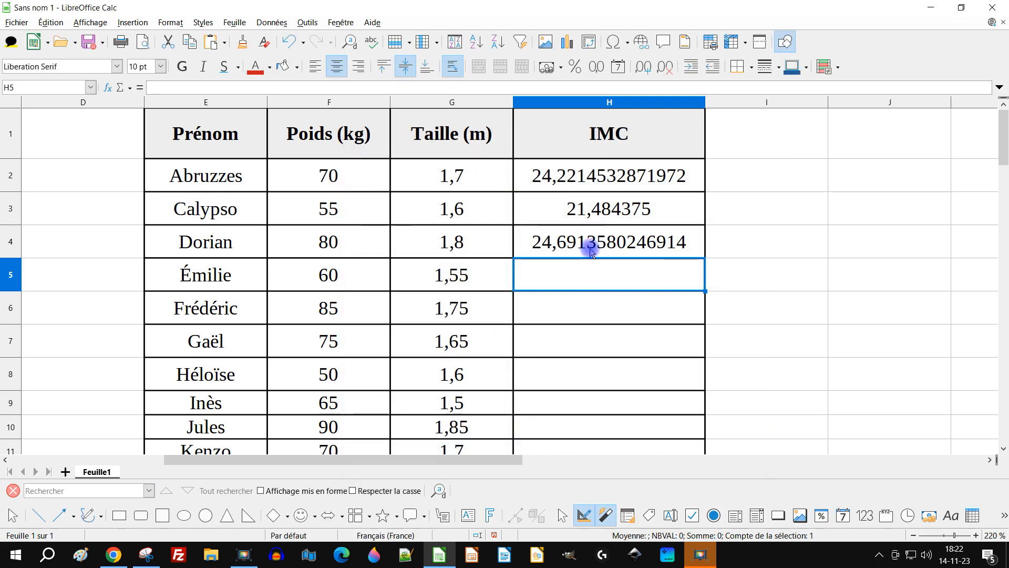
Step: Start the fourth IMC formula in H5 with the weight in F5 and continue it as =F5/ in the Function Wizard
text(=)
click(361, 271)
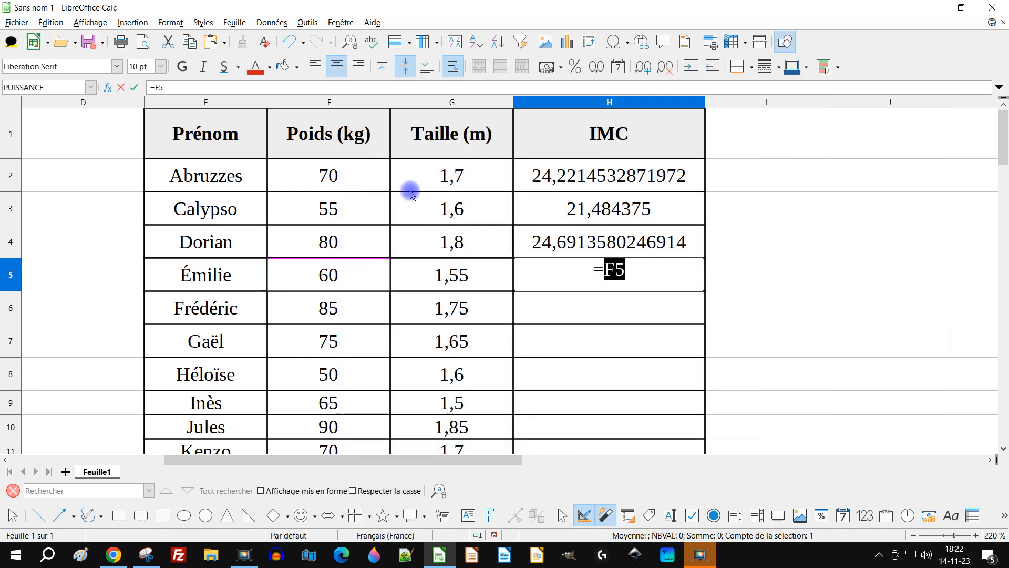
text(/)
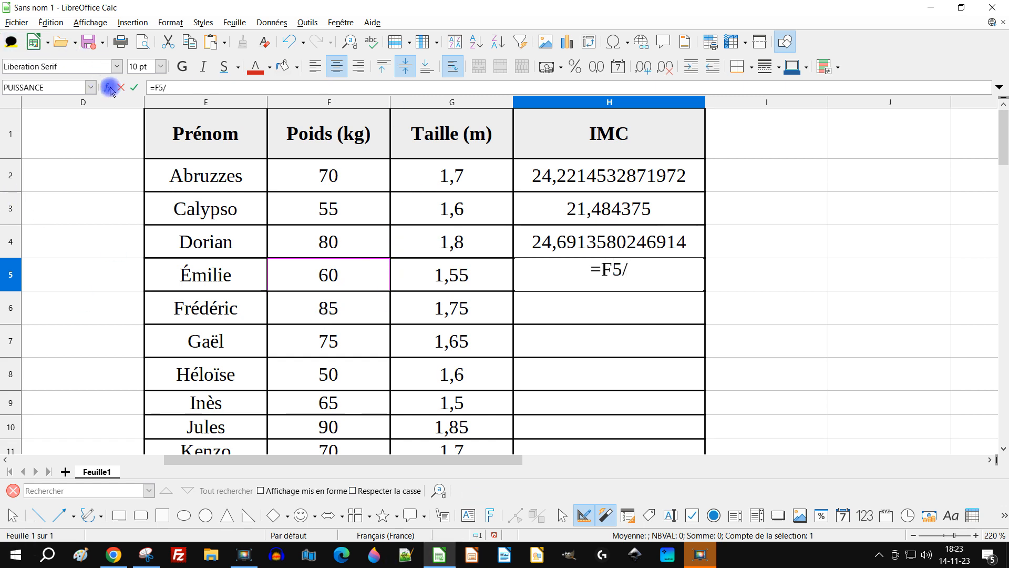
key(Return)
click(592, 335)
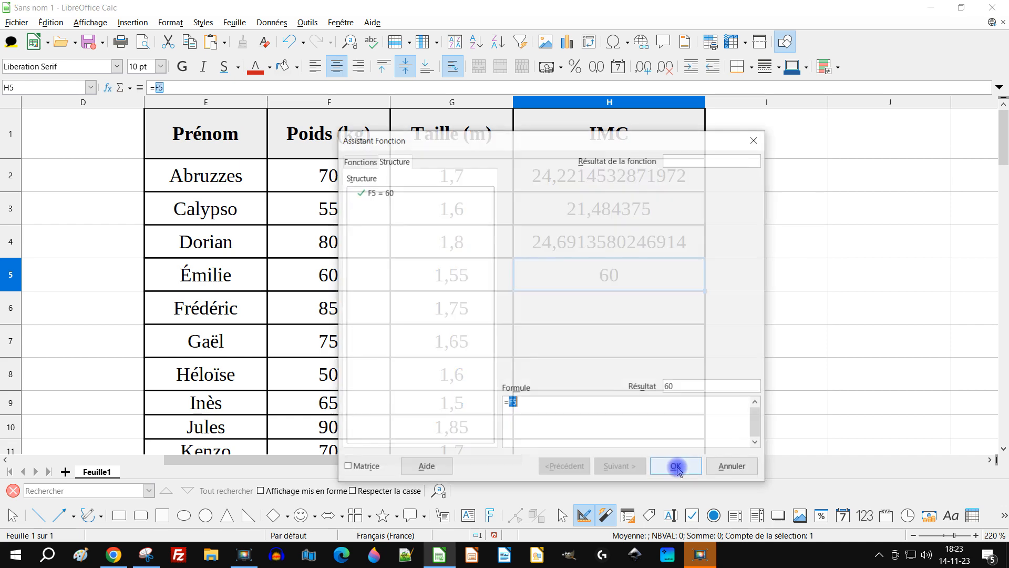
click(558, 407)
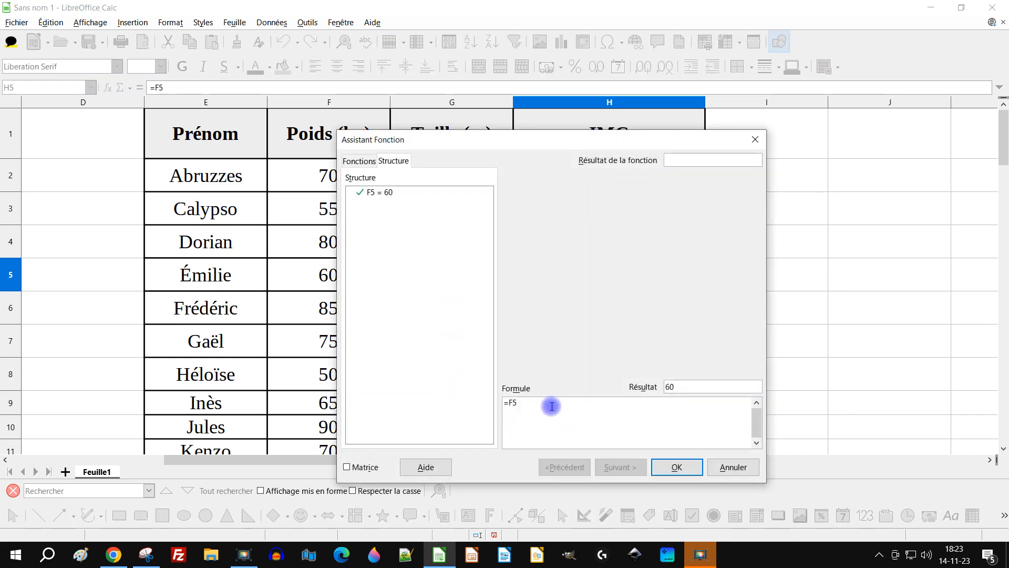
text(/)
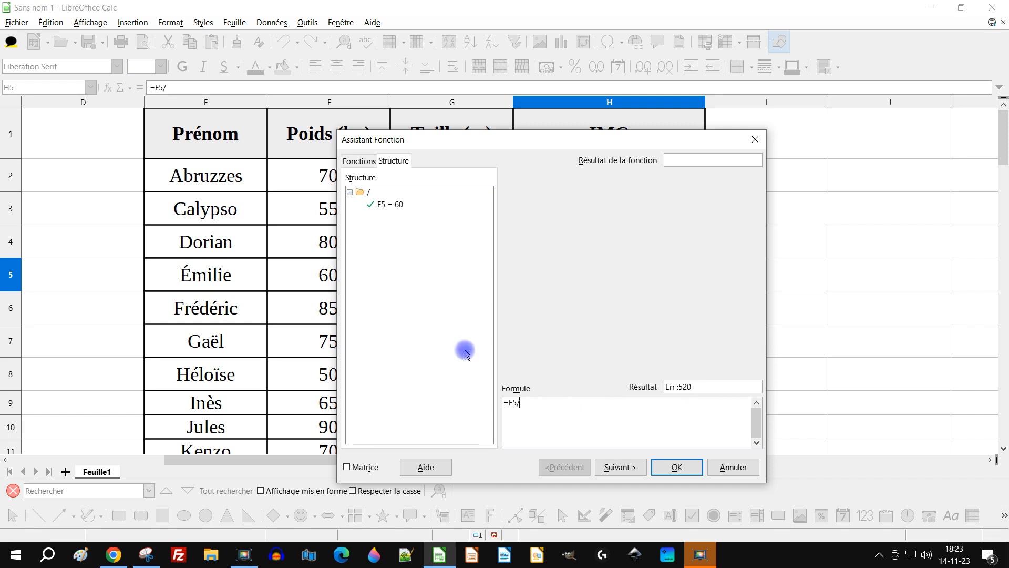
Step: Search the wizard's functions for "puis" and insert PUISSANCE as the divisor in the H5 formula
click(360, 161)
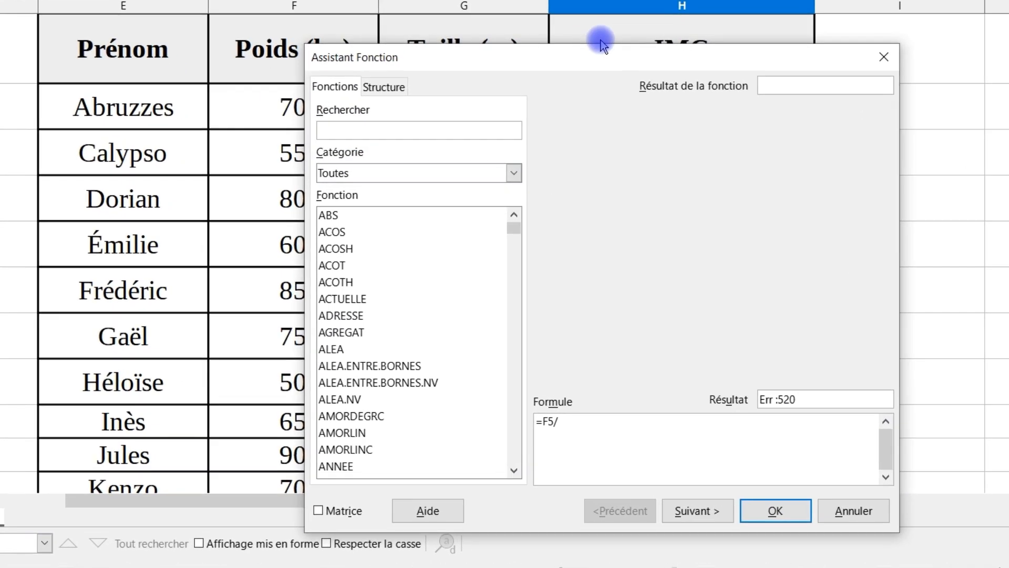
text(puis)
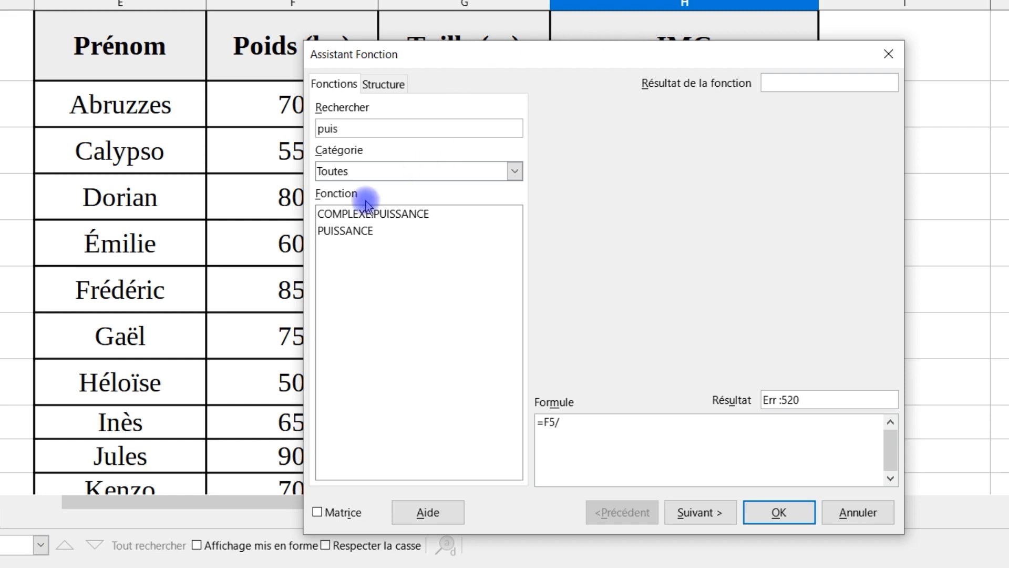
click(363, 232)
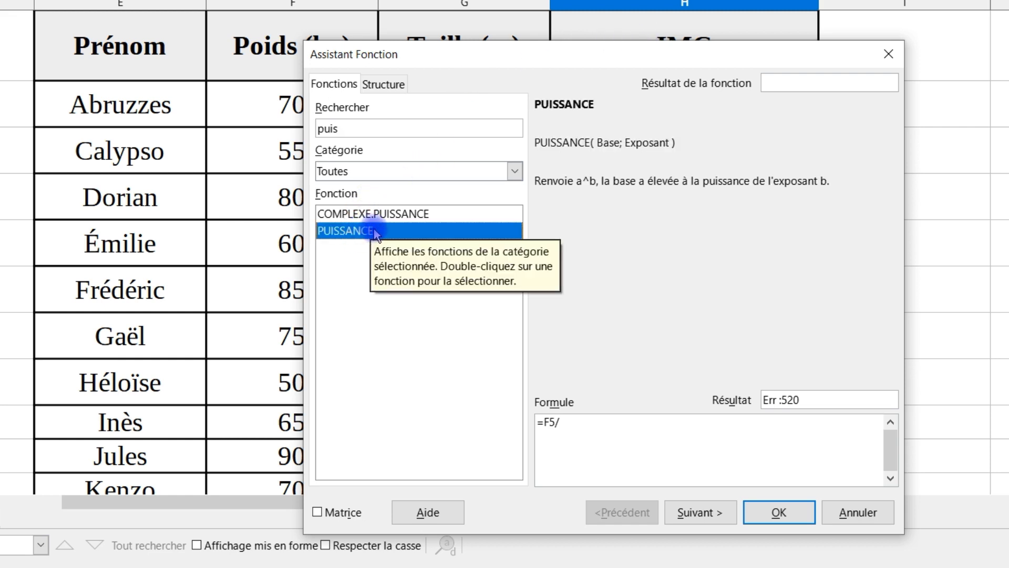
double_click(363, 231)
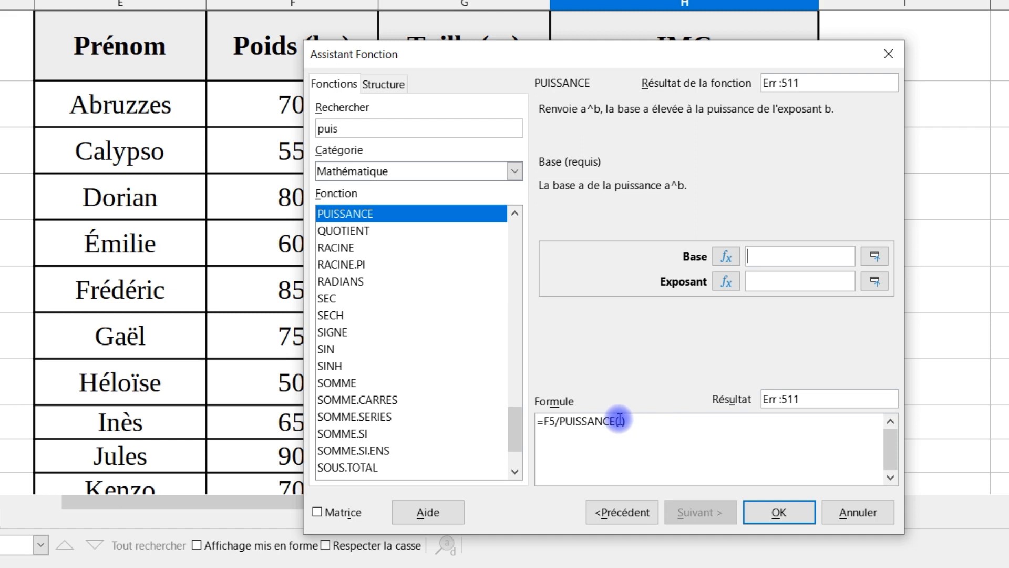
Step: Complete the H5 formula as =F5/PUISSANCE(G5;2), with G5 as the base and 2 as the exponent, and validate it
click(792, 256)
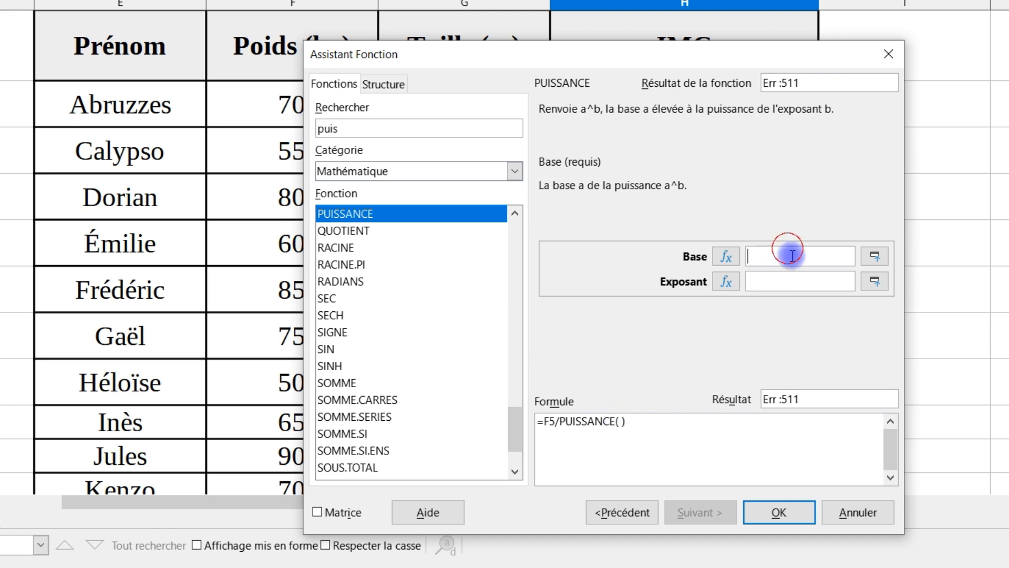
click(874, 257)
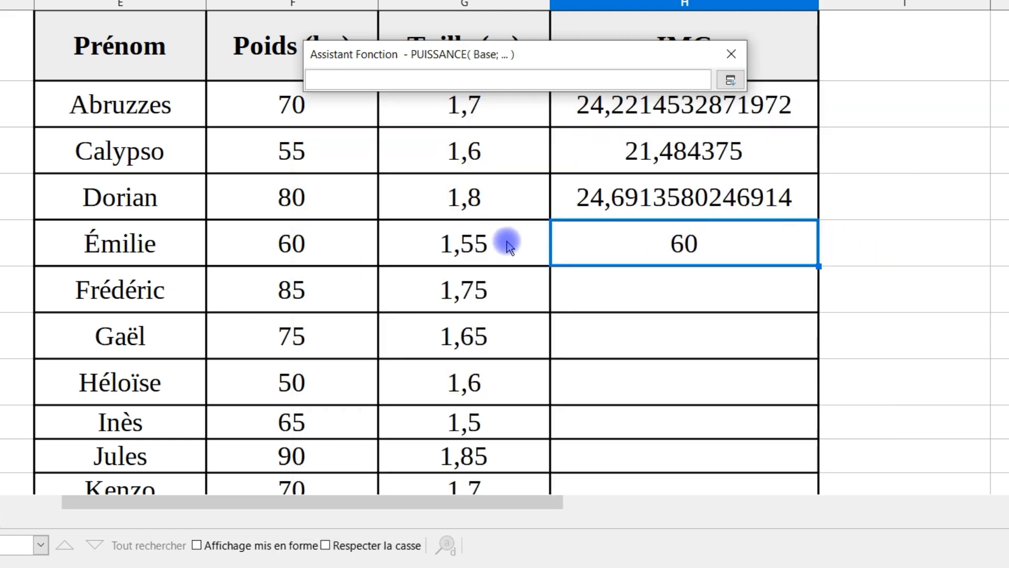
click(465, 256)
click(731, 82)
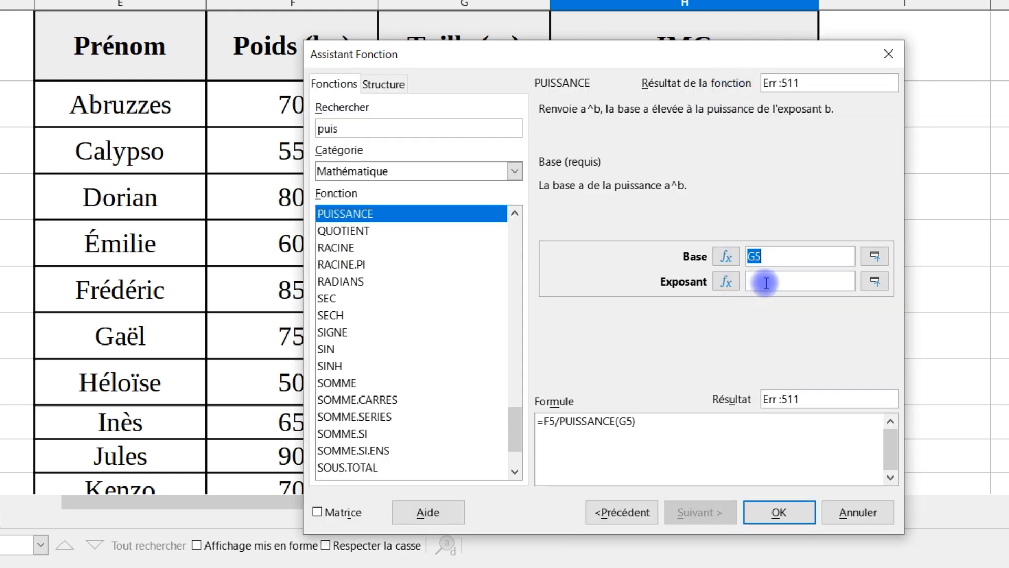
click(767, 284)
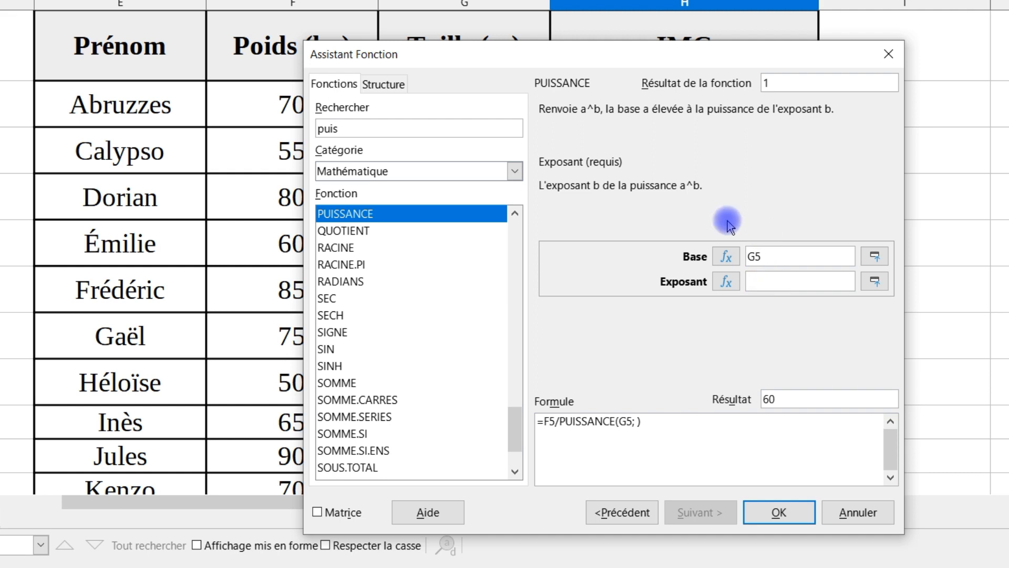
text(2)
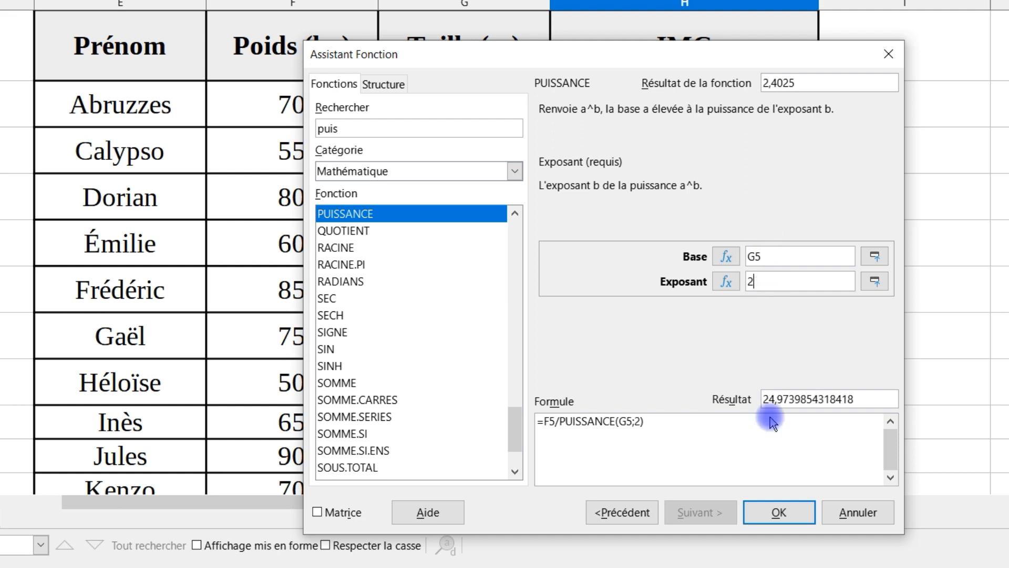
click(769, 514)
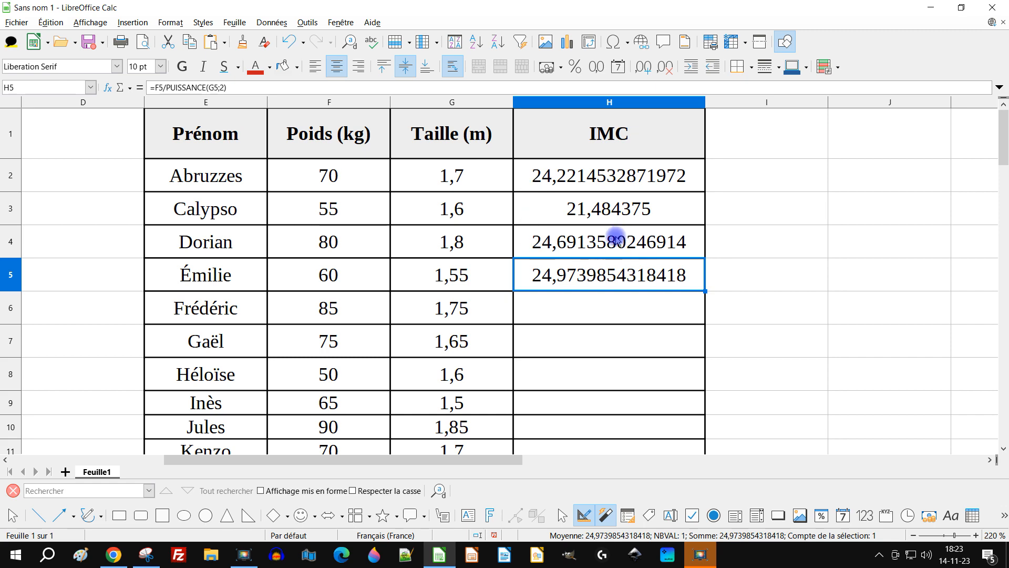
Step: Fill the H5 formula down the IMC column to row 50 and look over the filled cells
ctrl+scroll(619, 237, down, 3)
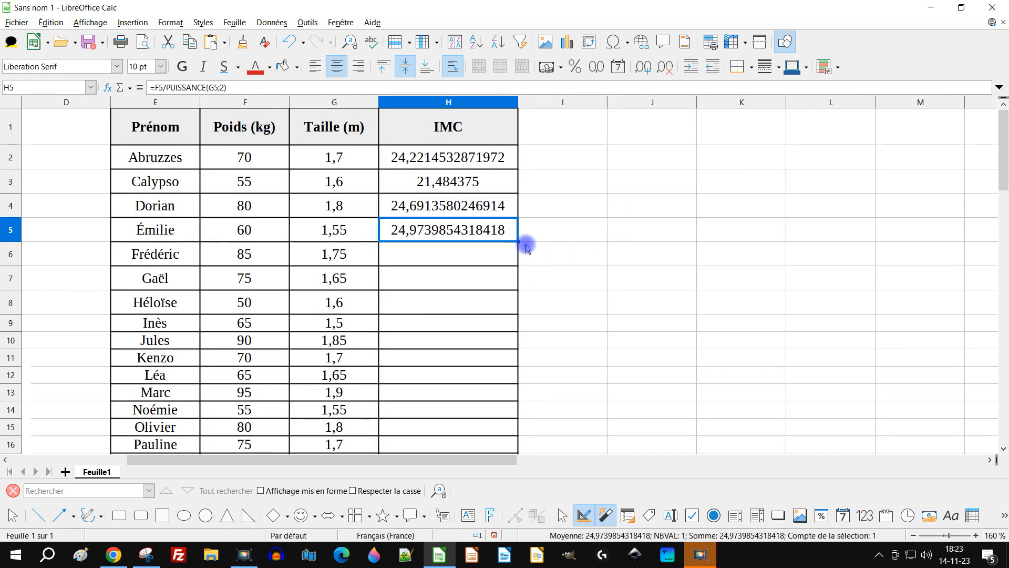
ctrl+scroll(562, 225, up, 4)
drag(536, 468, 649, 462)
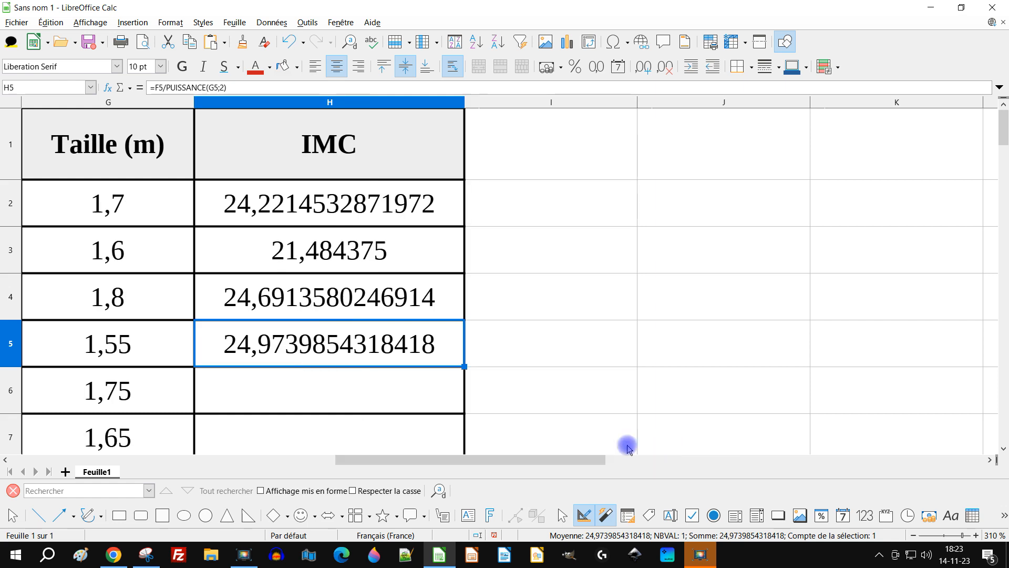
double_click(464, 369)
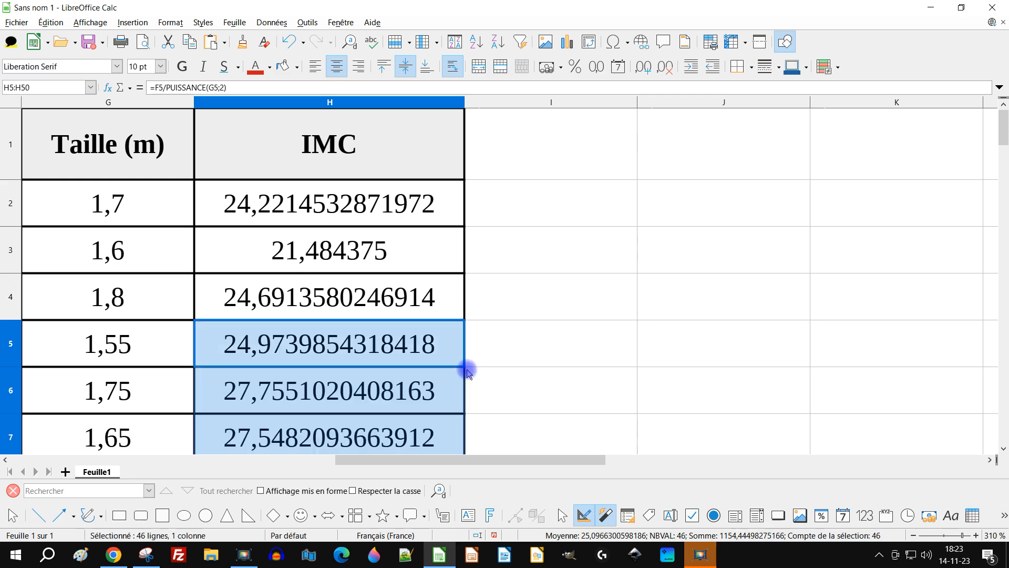
scroll(336, 342, down, 14)
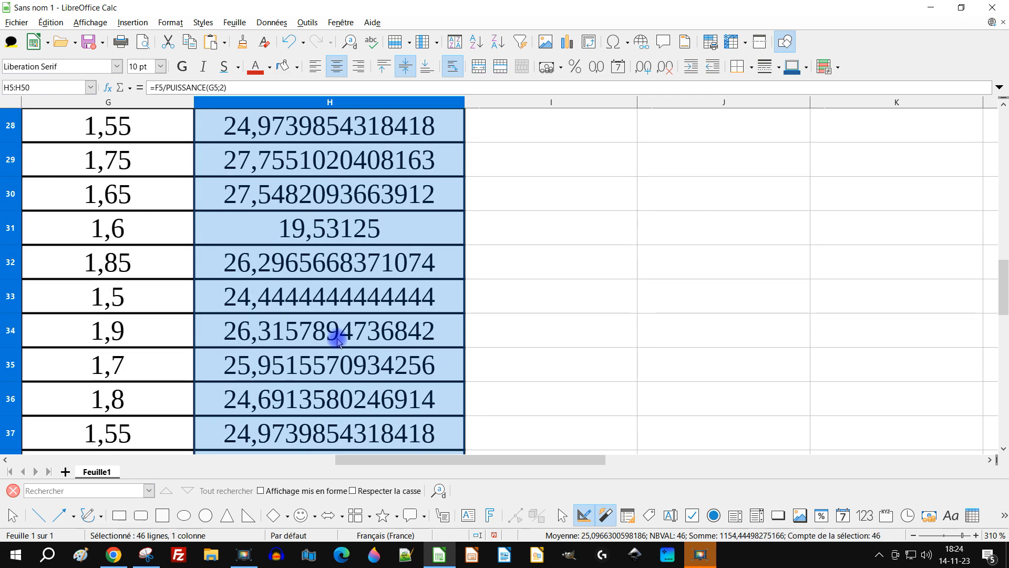
scroll(331, 331, down, 1)
scroll(322, 323, up, 15)
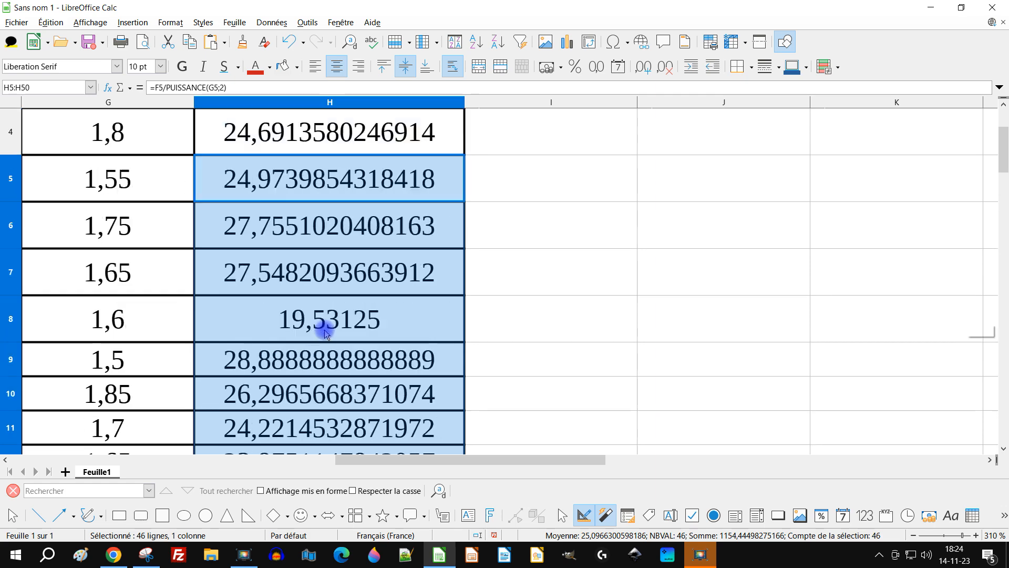
scroll(150, 352, down, 10)
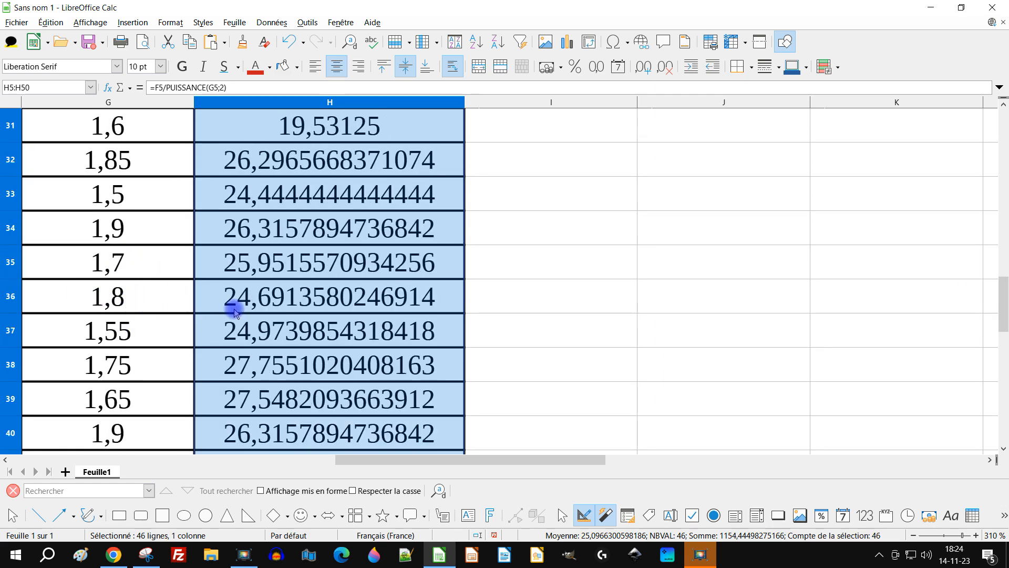
ctrl+scroll(234, 308, down, 4)
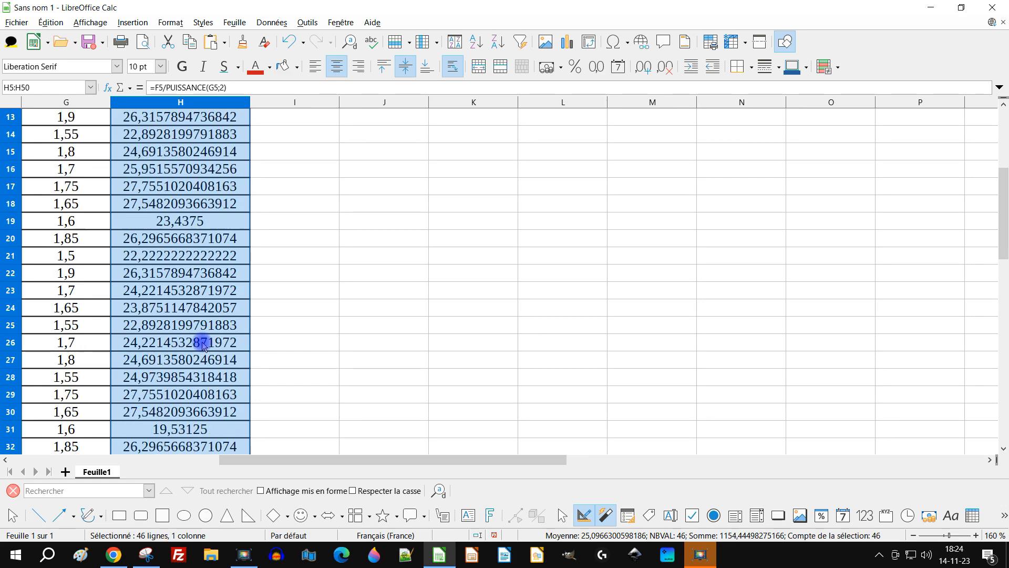
Step: Format all IMC values in H2:H50 as numbers with one decimal place
scroll(205, 337, up, 4)
click(182, 155)
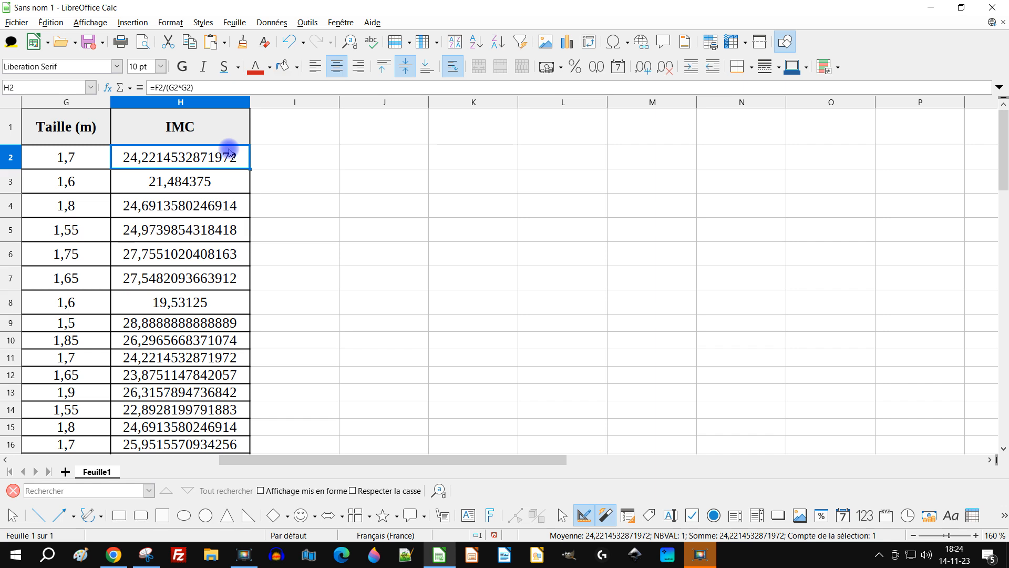
key(ctrl+shift+Down)
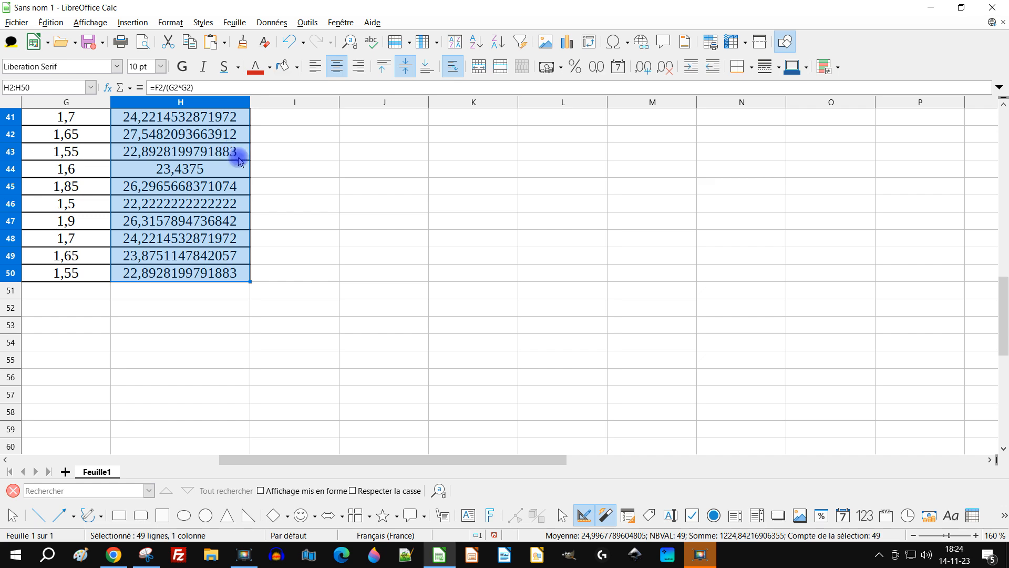
scroll(231, 158, up, 13)
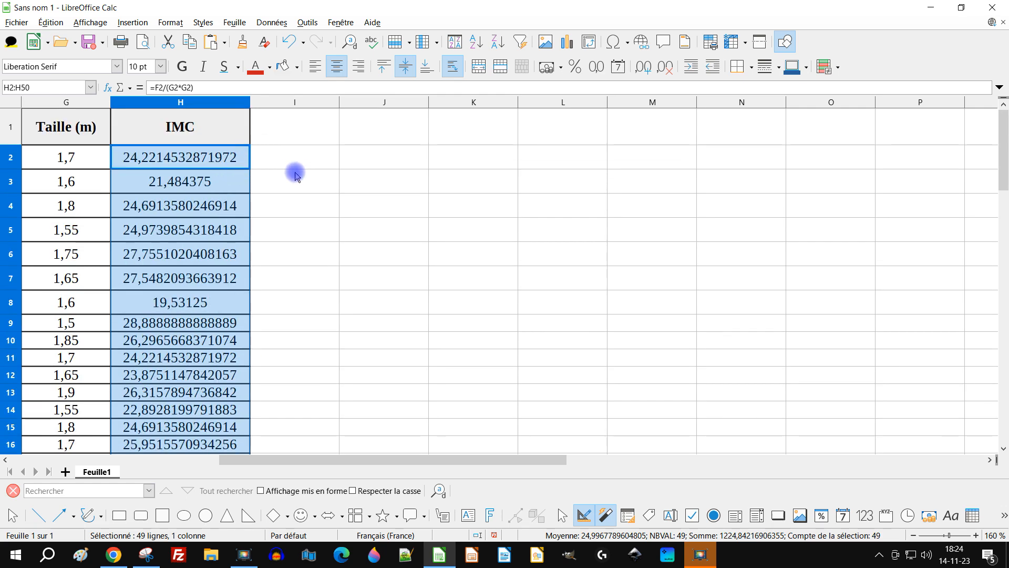
right_click(156, 167)
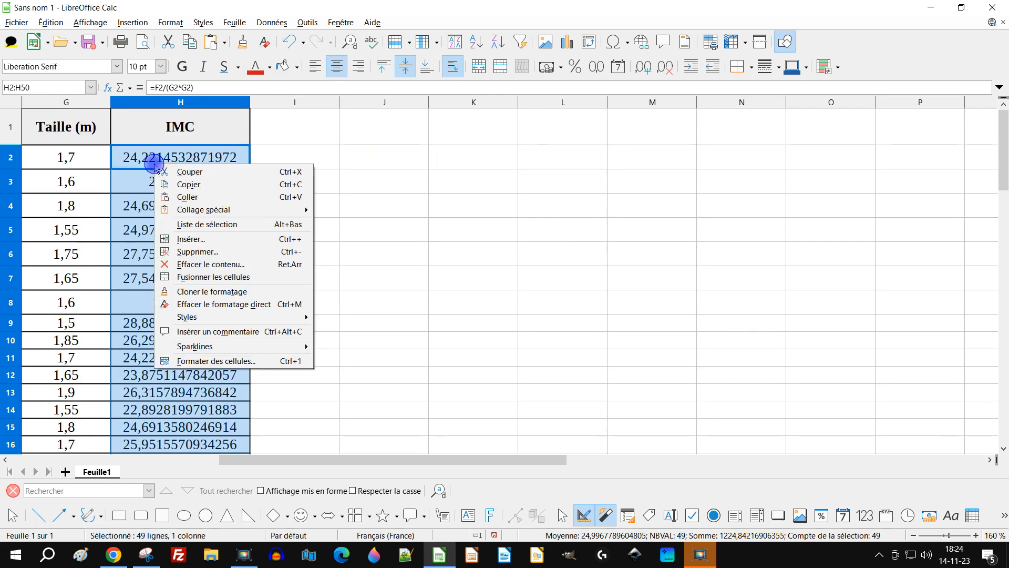
click(253, 361)
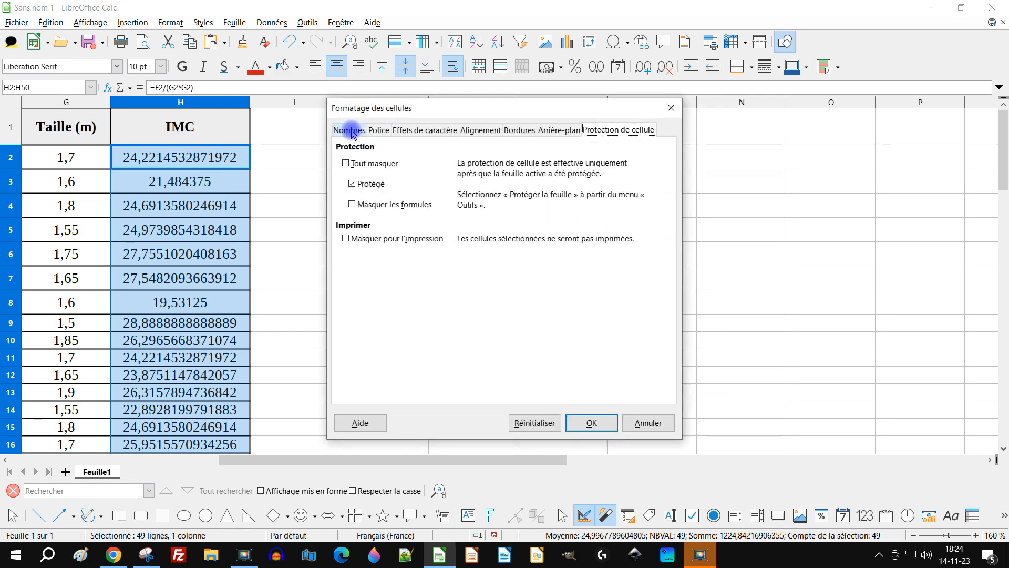
click(350, 131)
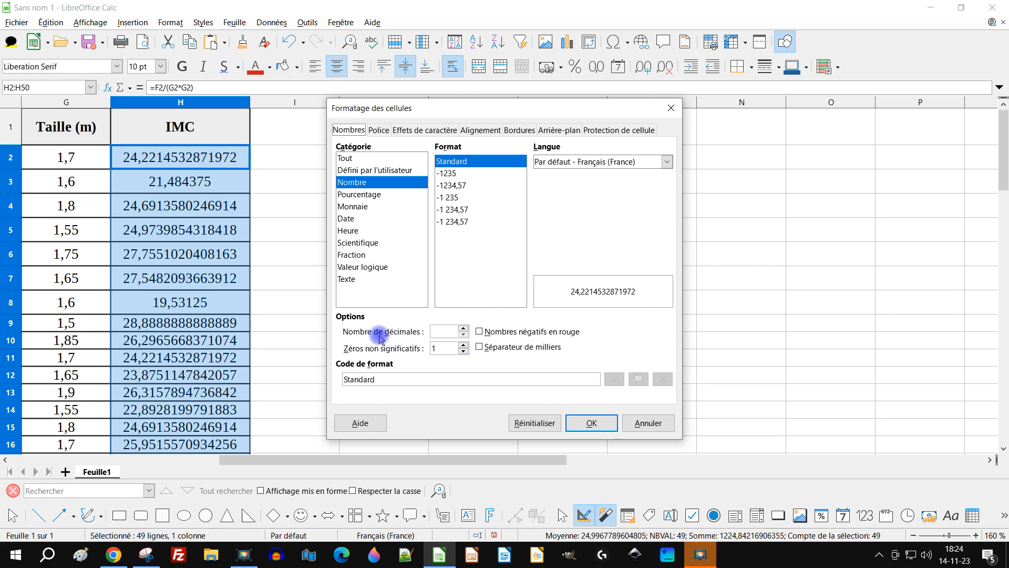
click(463, 329)
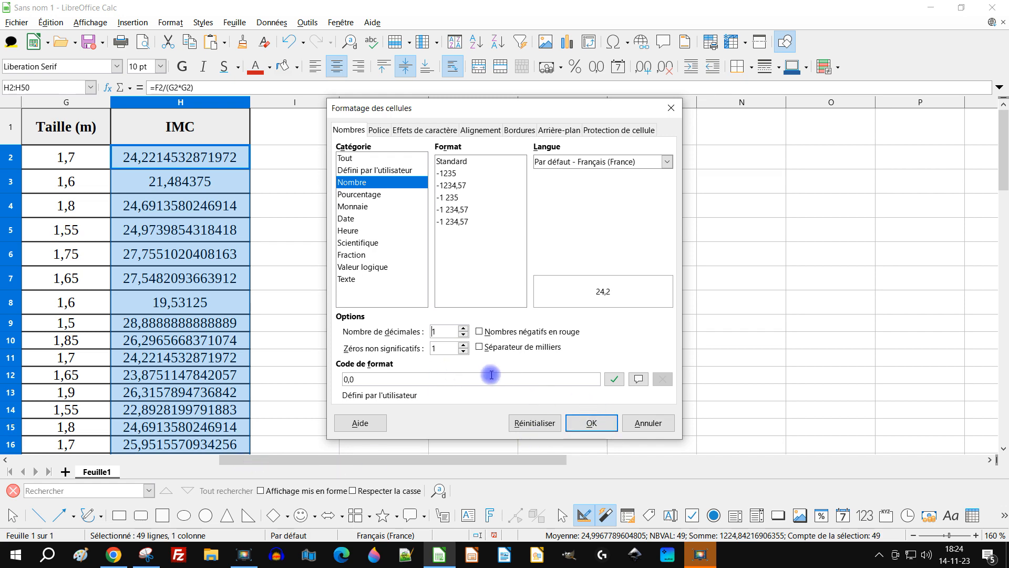
click(591, 422)
Step: Review the IMC column beside the interpretation table and inspect the formulas in H2, H3 and H4, leaving them as they are
drag(327, 459, 119, 459)
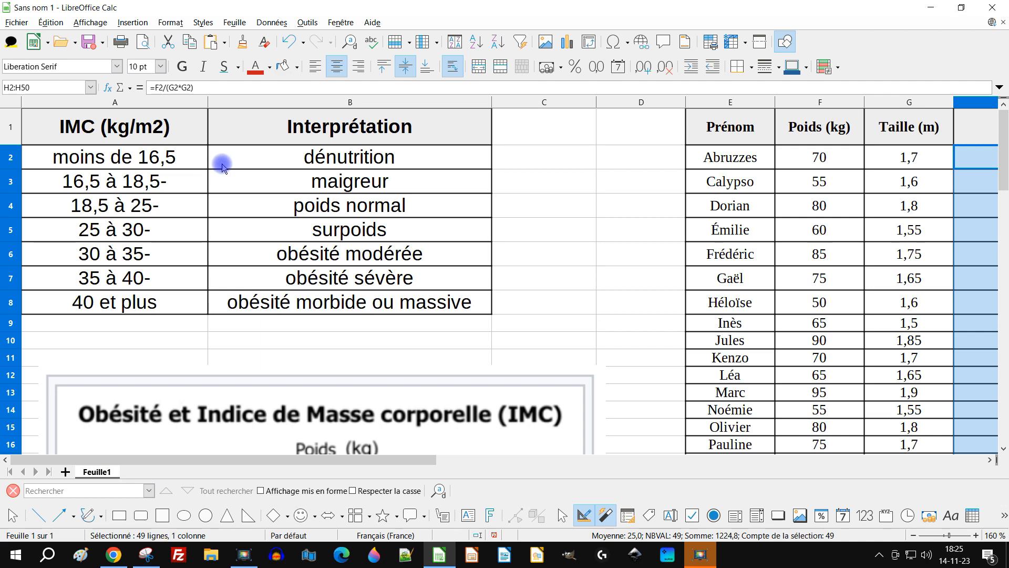
ctrl+scroll(597, 239, down, 2)
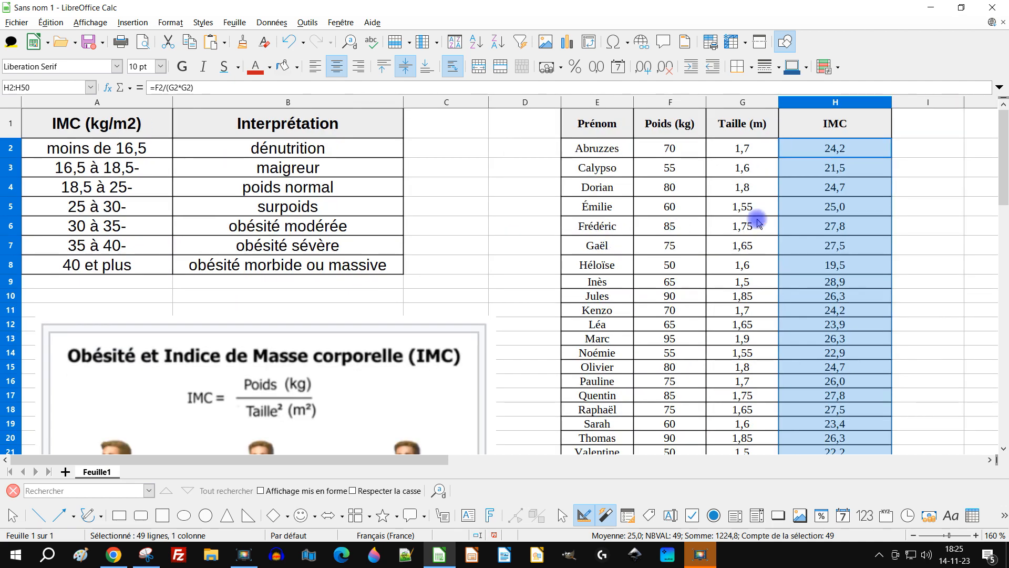
click(847, 176)
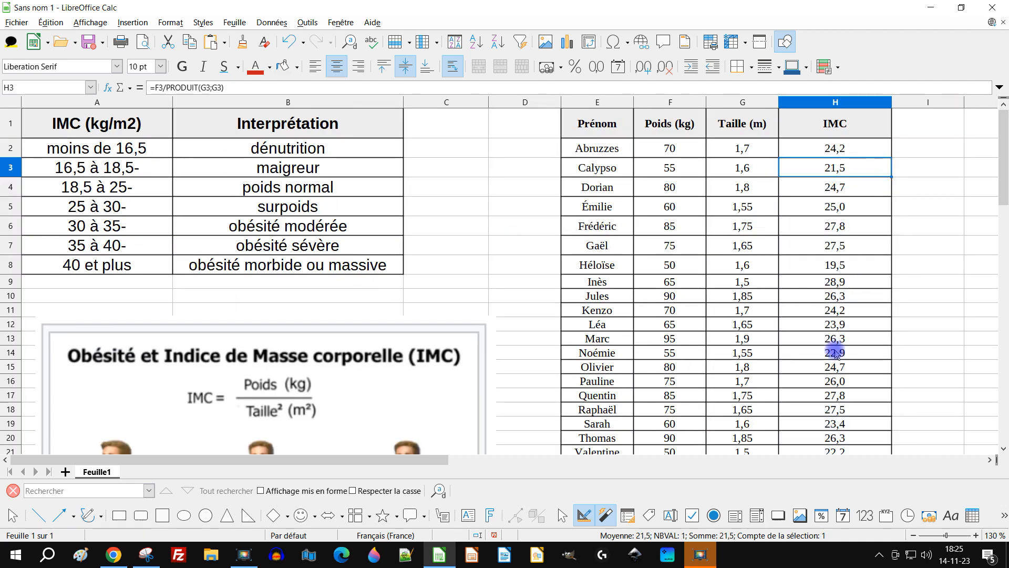
click(849, 150)
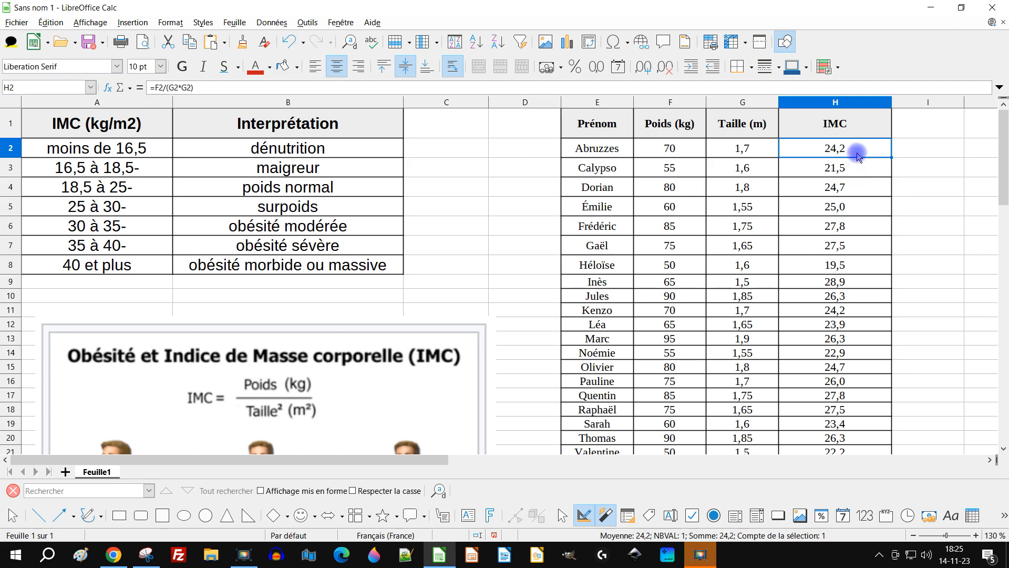
double_click(851, 172)
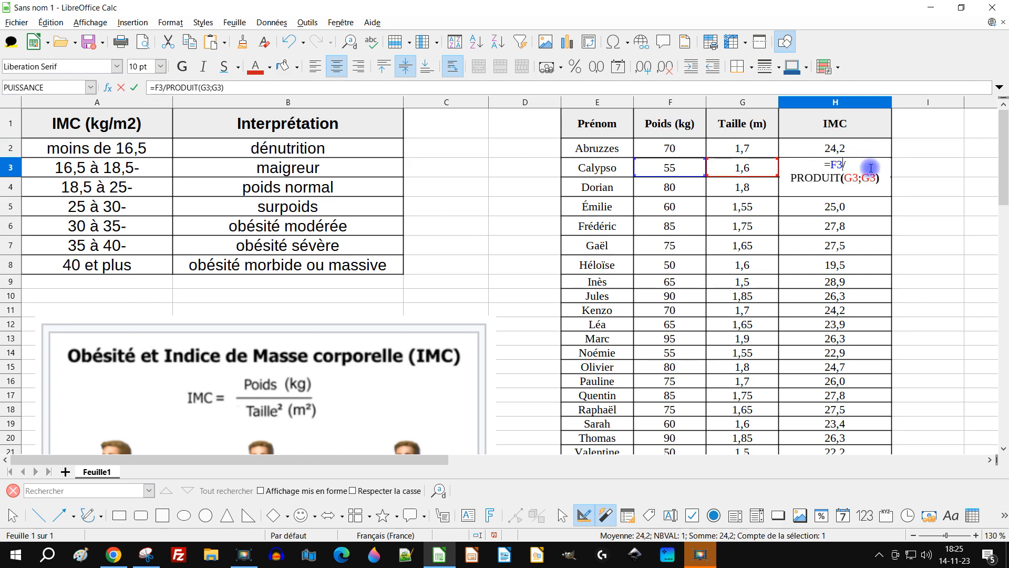
key(Return)
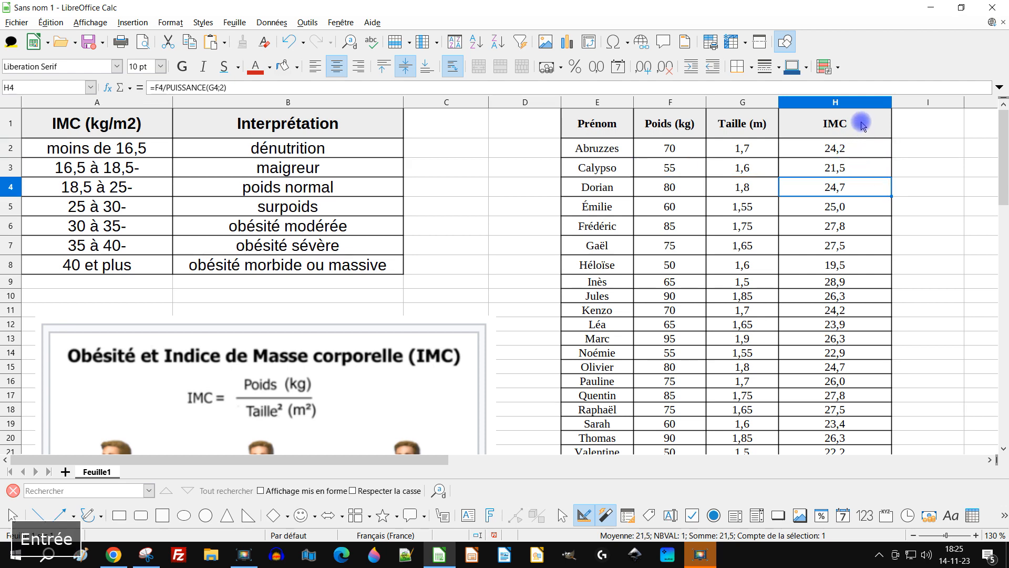
double_click(840, 148)
key(Return)
double_click(846, 188)
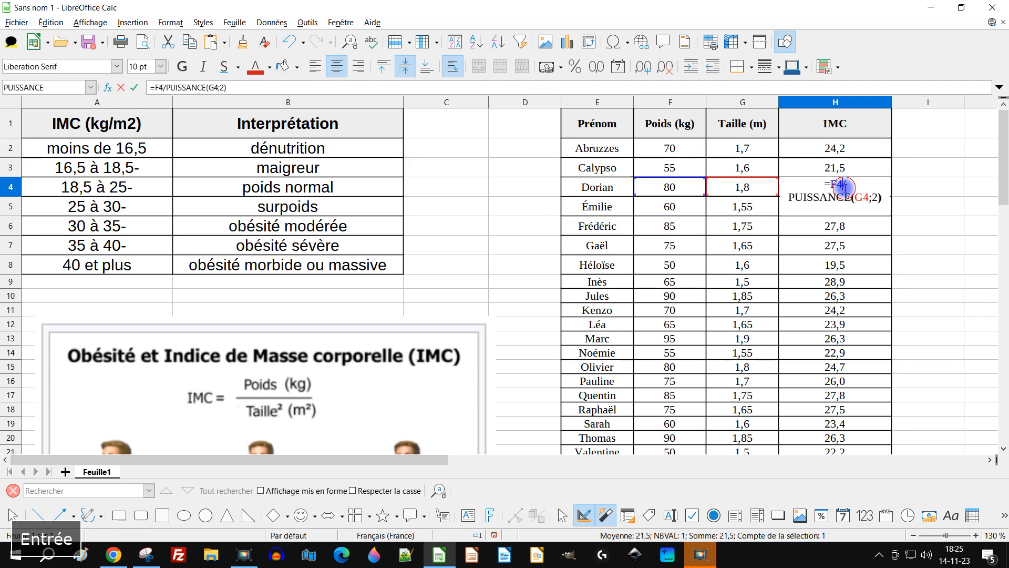
key(Return)
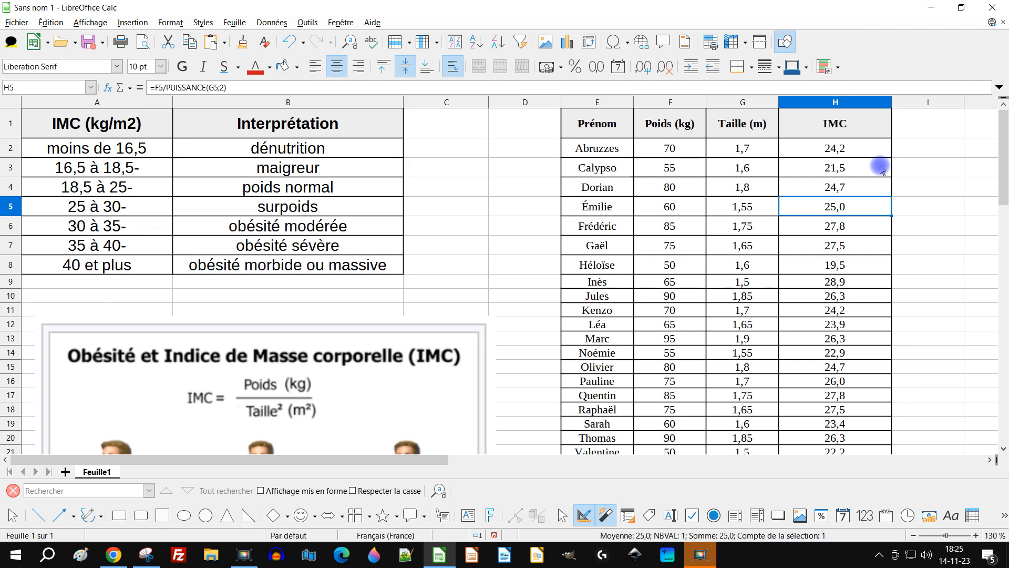
Step: Examine the extent of the Prénom column, selecting E2:E50 and jumping between its header and its last filled cell, E50
click(604, 146)
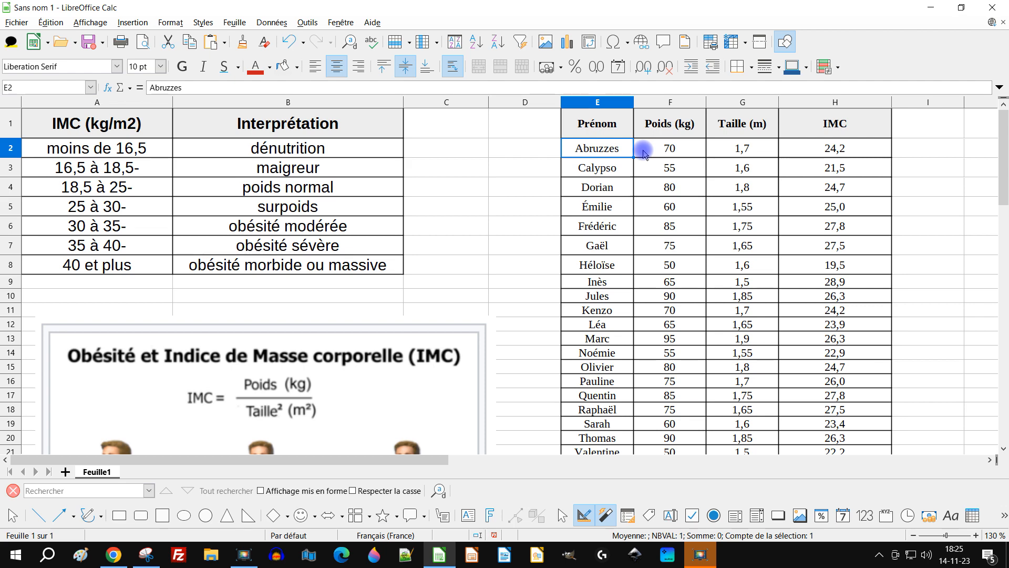
key(Up)
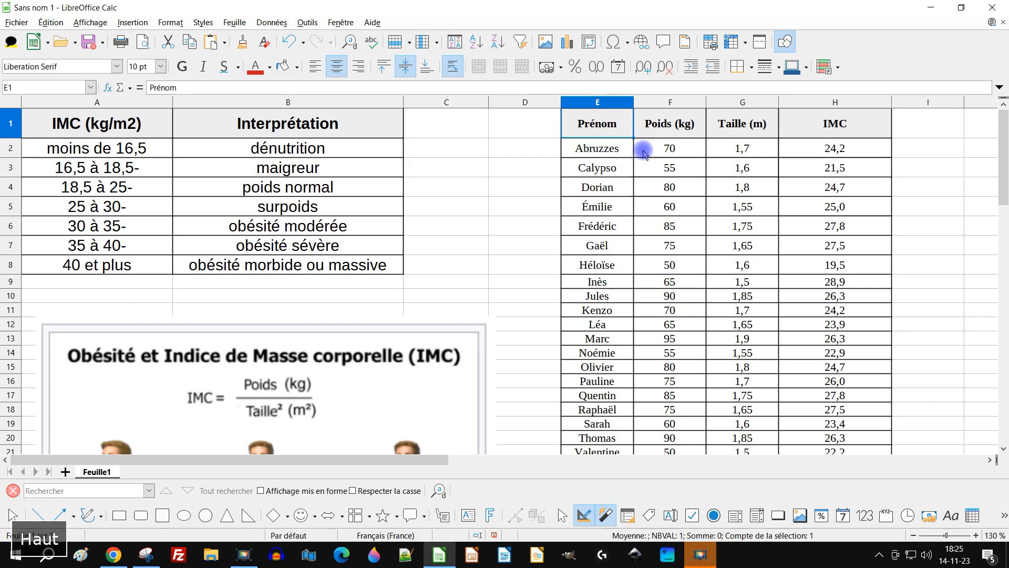
key(Down)
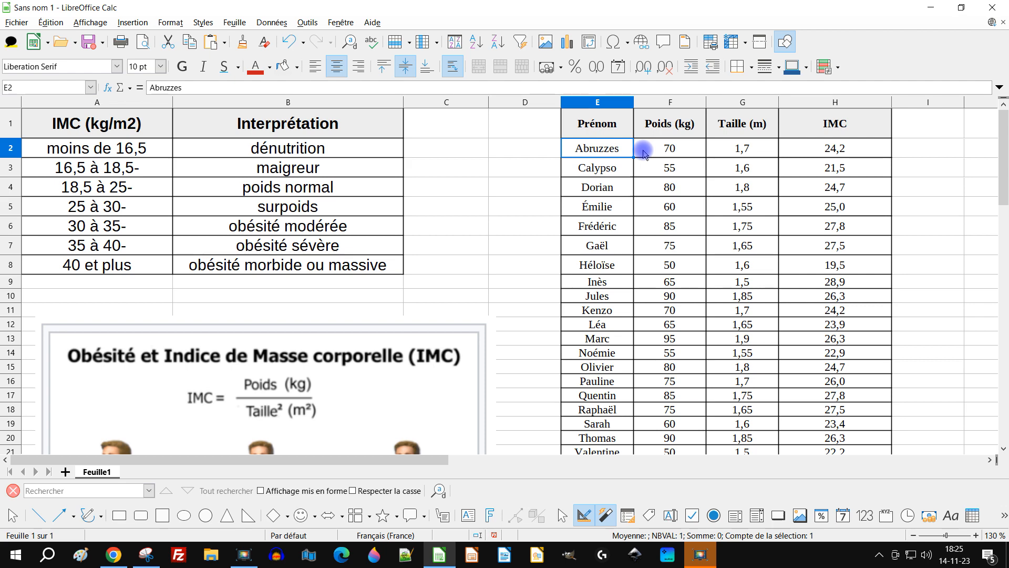
key(ctrl+shift+Down)
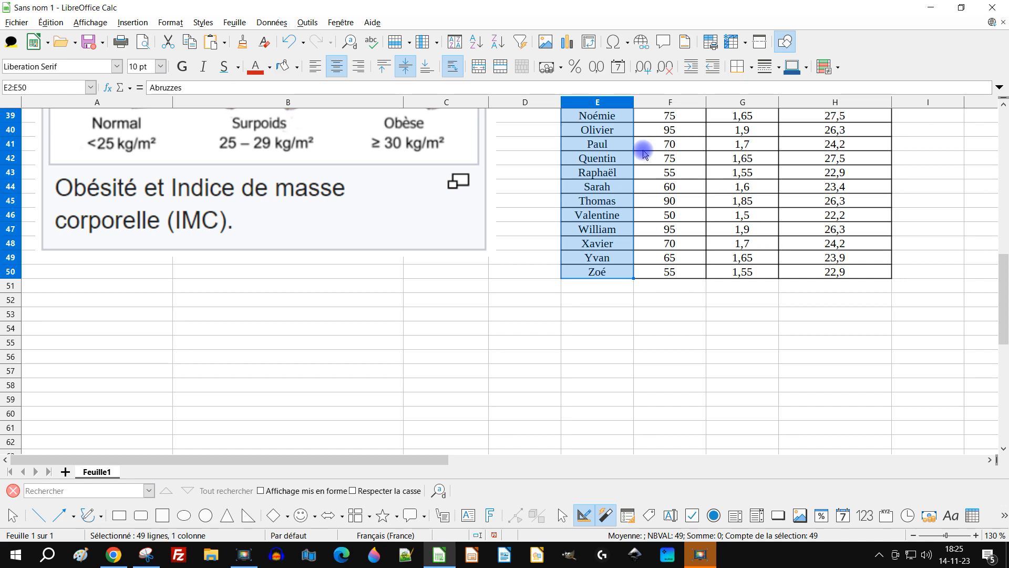
key(Down)
key(Up)
key(ctrl+Up)
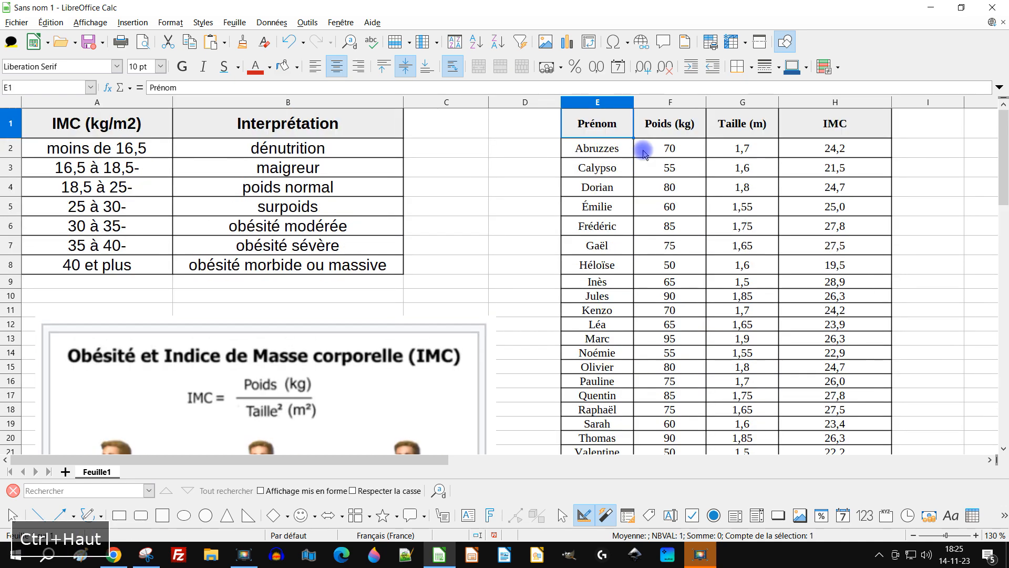
key(Down)
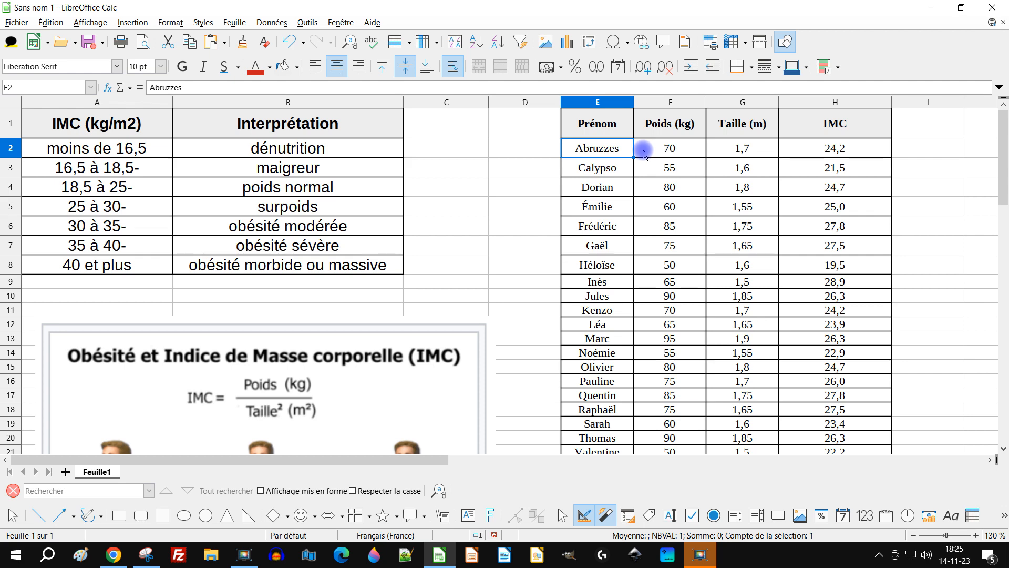
key(ctrl+Down)
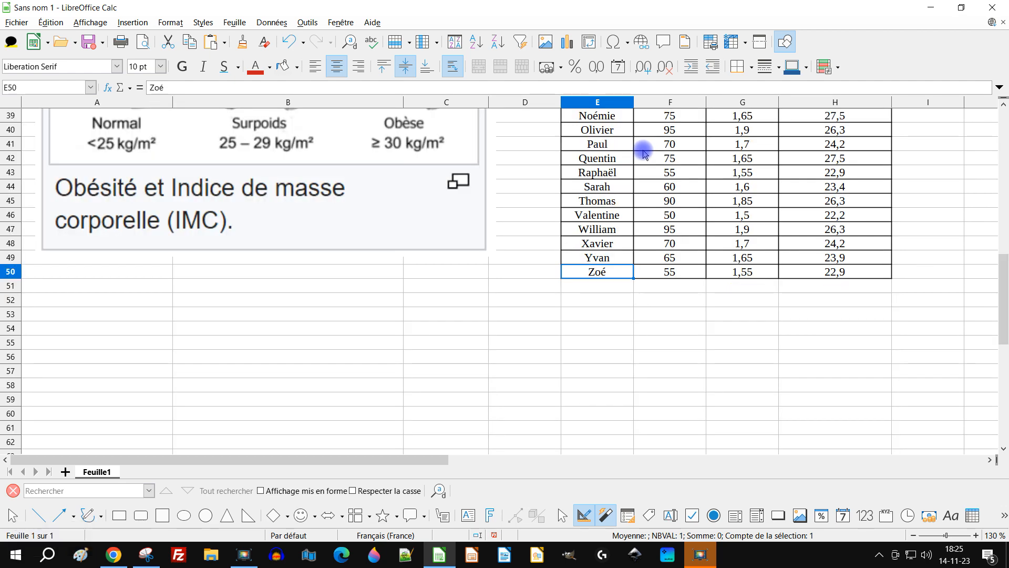
Step: Select E51 below the Prénom column and look over the available quick functions, such as Somme, Moyenne, NB and NBVAL
key(Down)
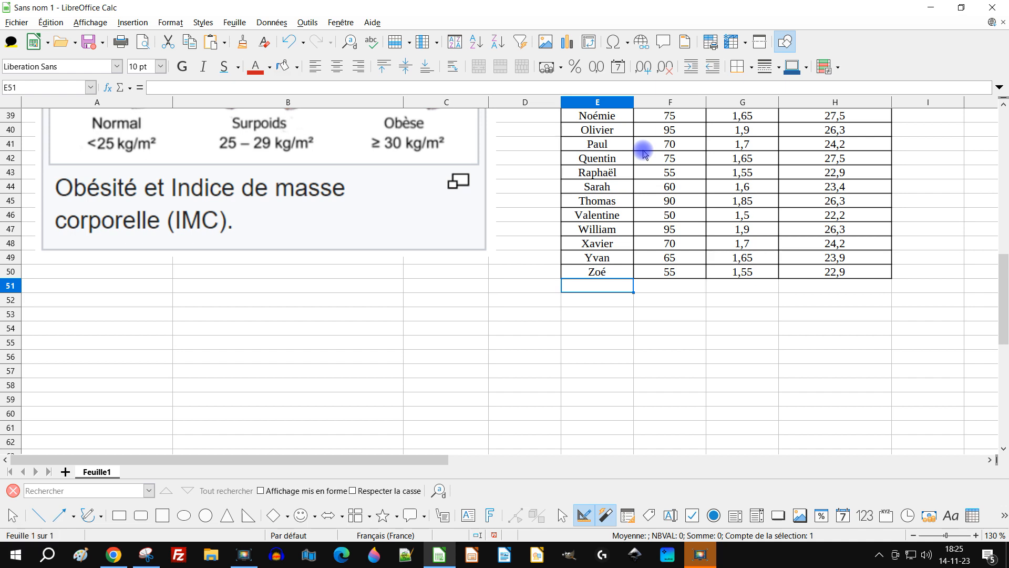
text(=)
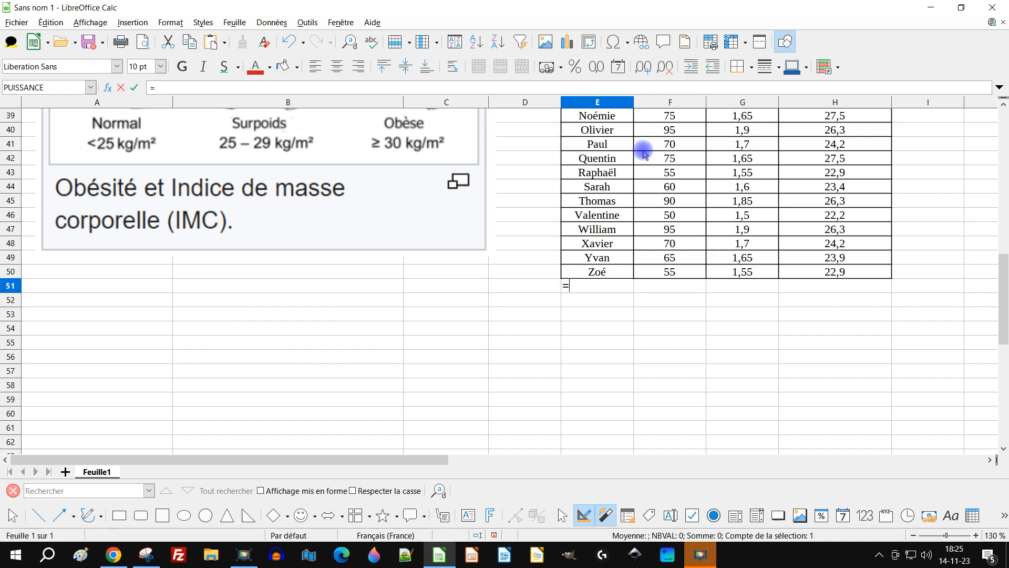
key(BackSpace)
key(Escape)
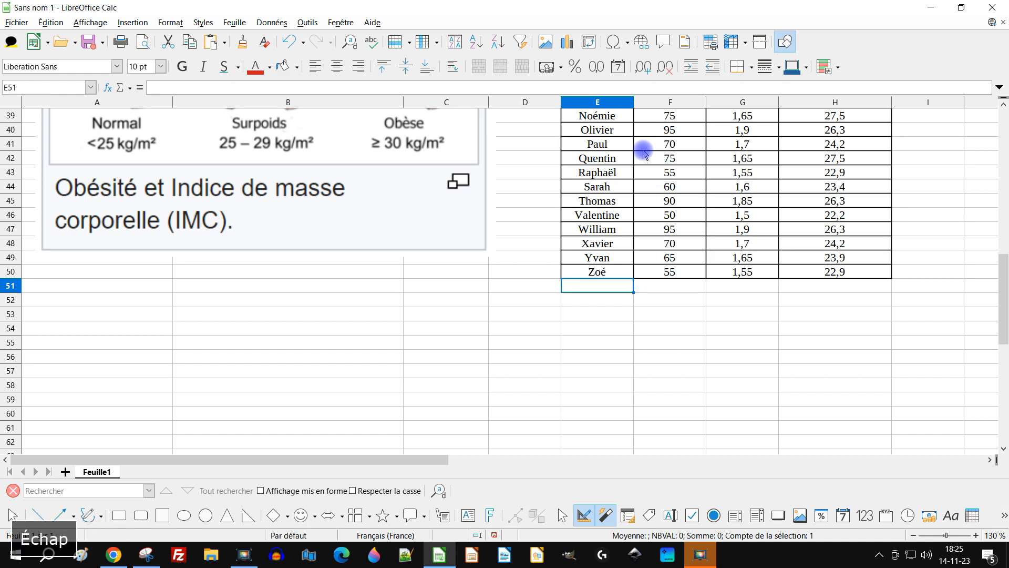
click(127, 89)
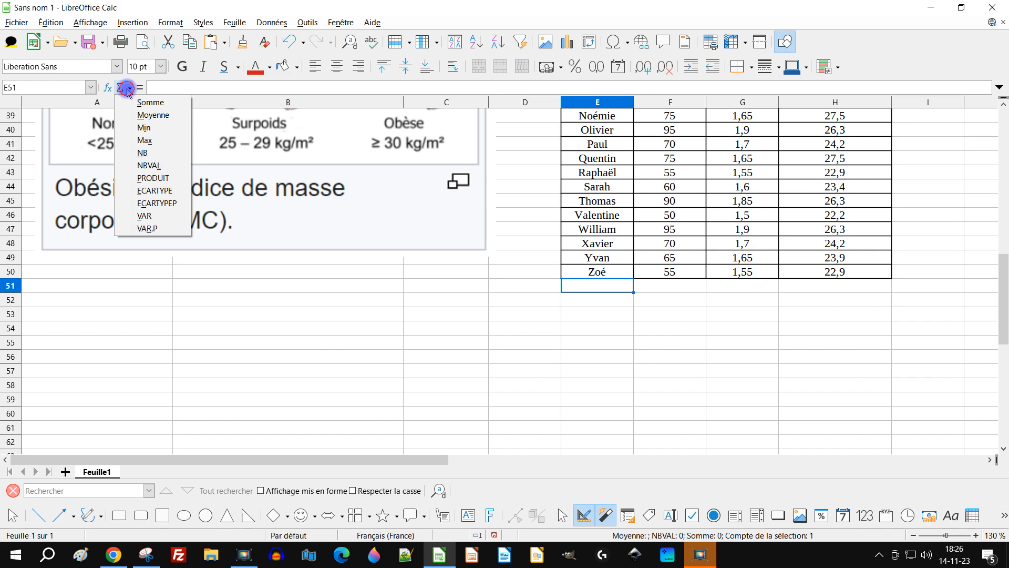
click(127, 89)
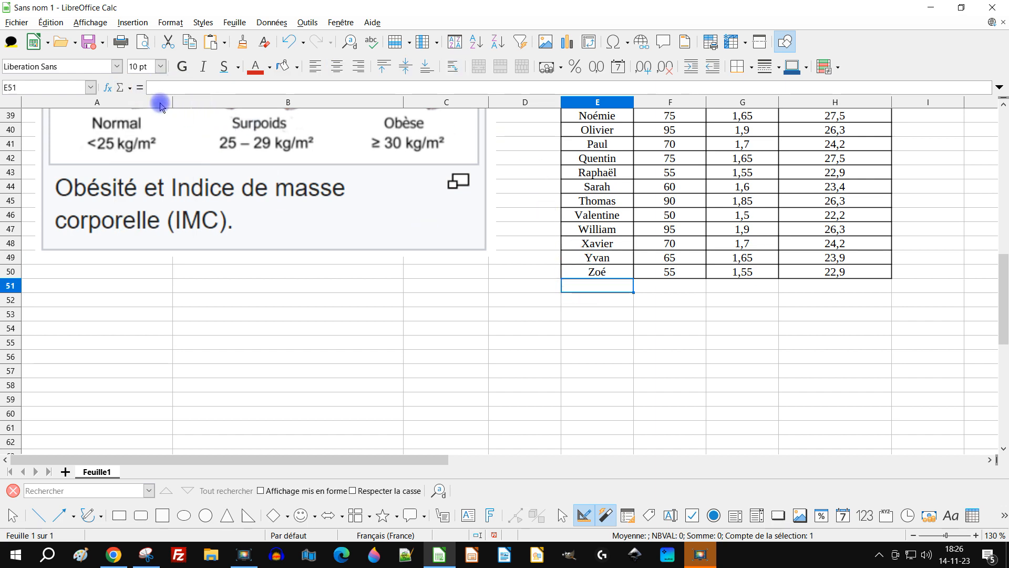
click(128, 88)
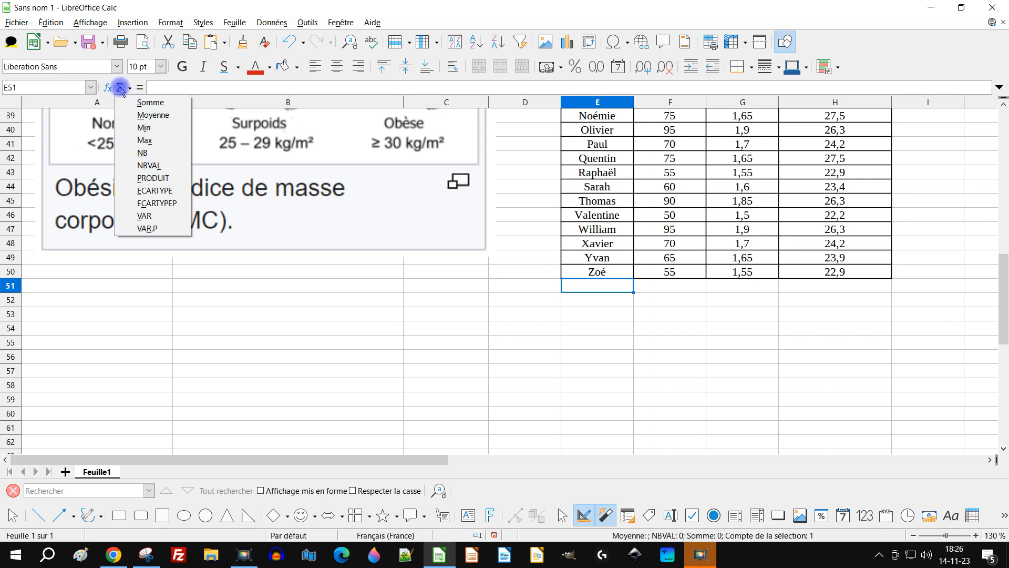
click(646, 307)
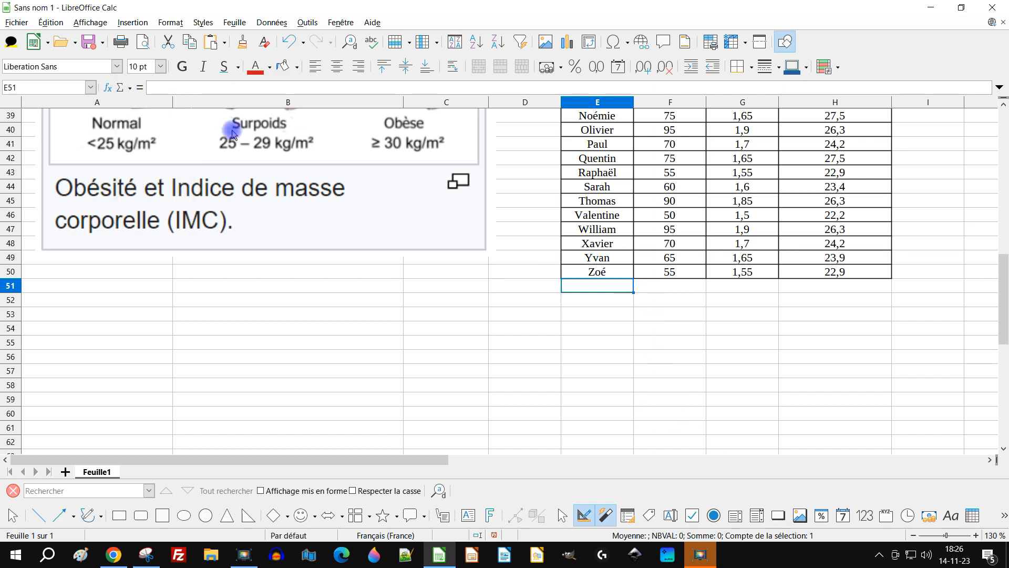
Step: Enter the counting formula =NB(E2:E50) in E51 and fill it across to H51
click(126, 89)
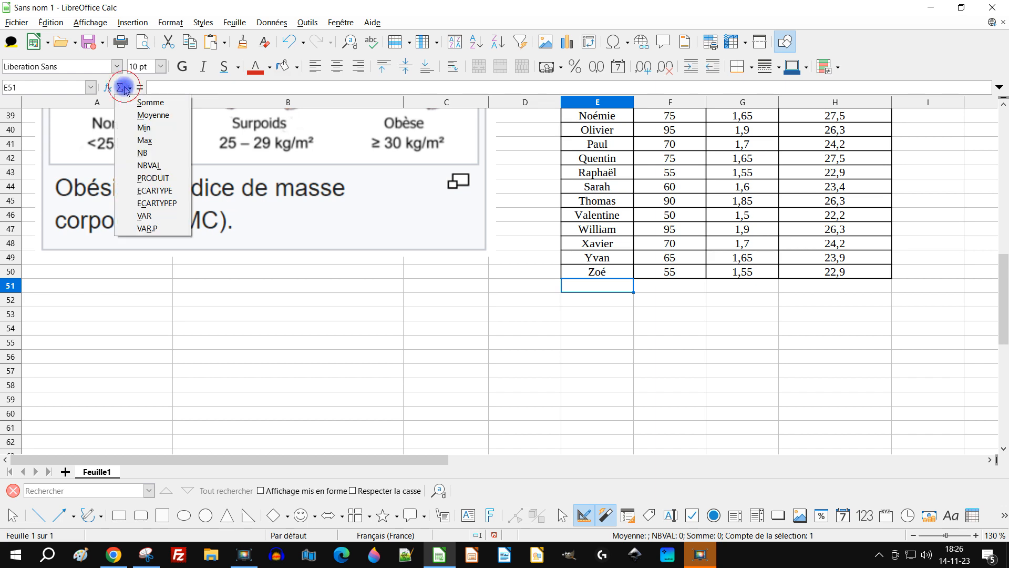
click(163, 153)
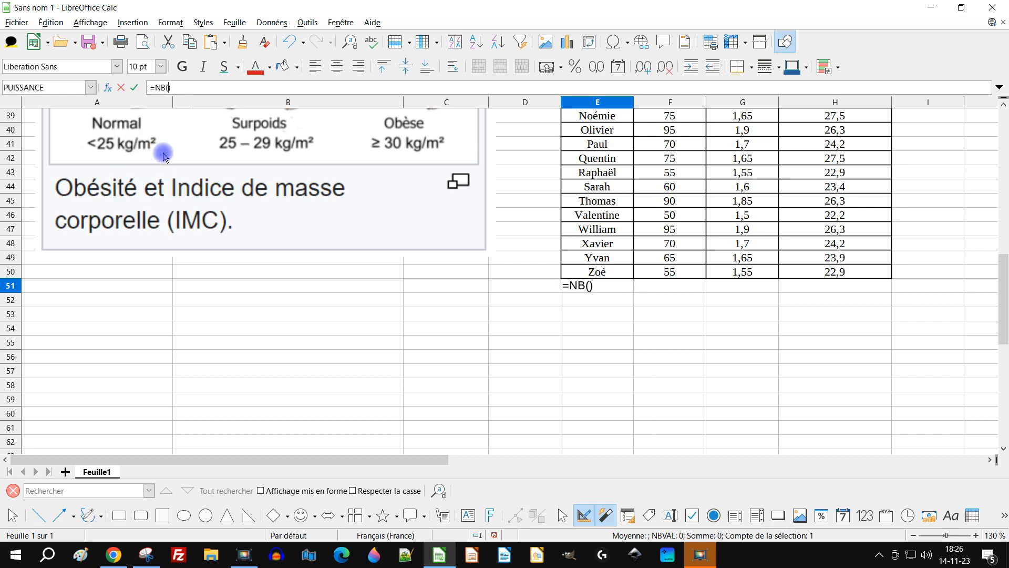
click(589, 287)
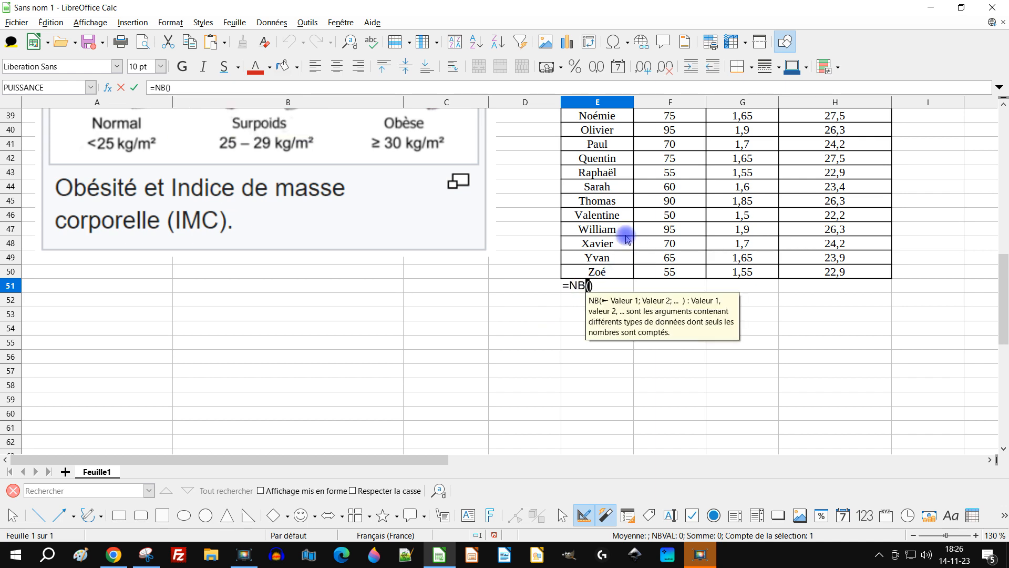
text(e2)
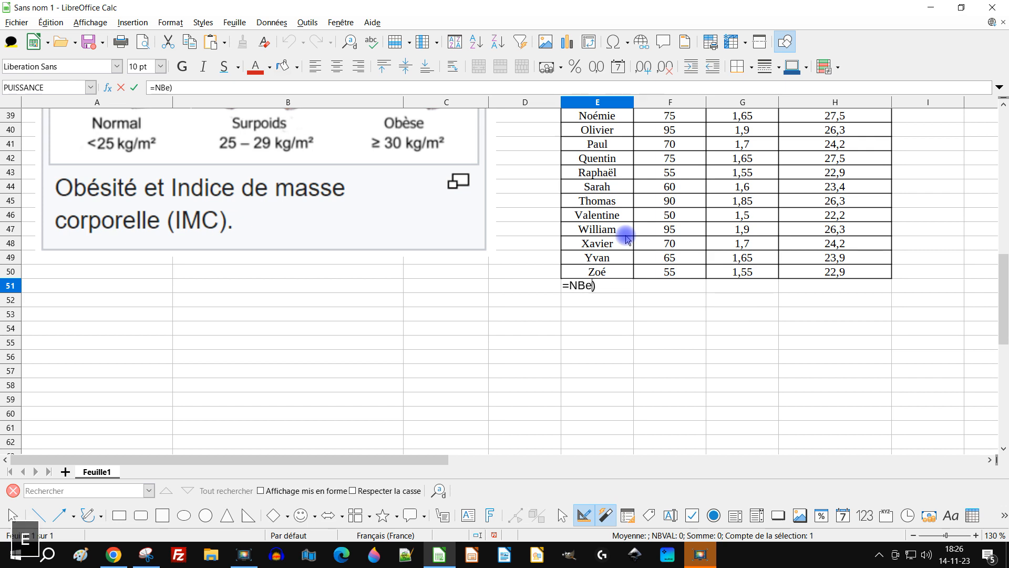
key(BackSpace)
key(BackSpace)
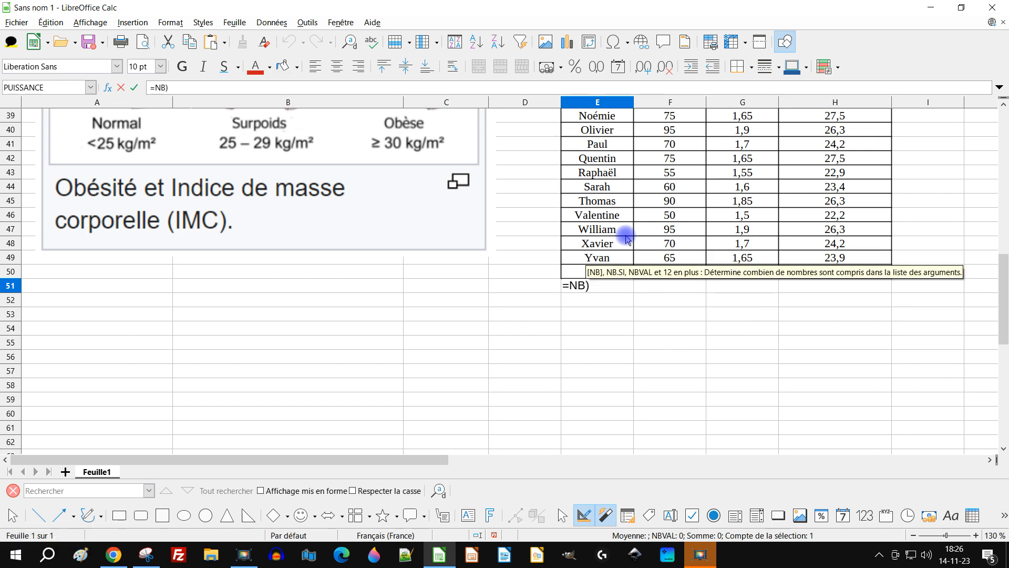
text(()
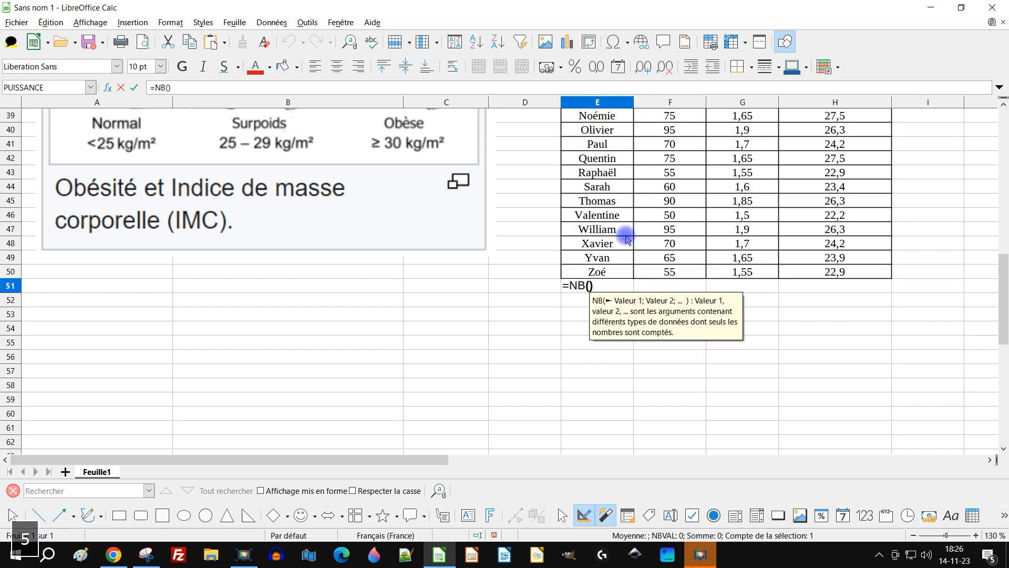
text(e2:)
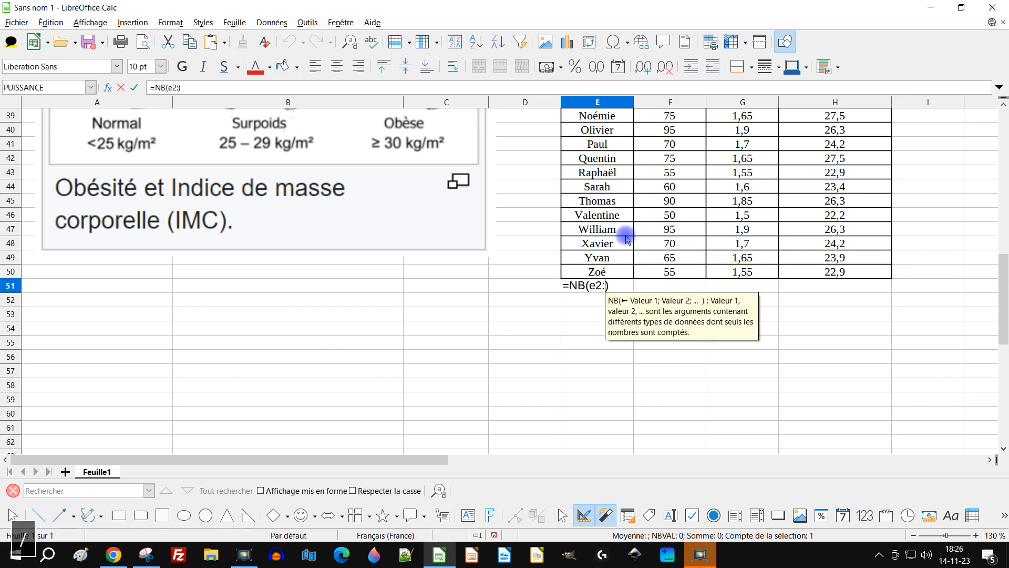
text(e50)
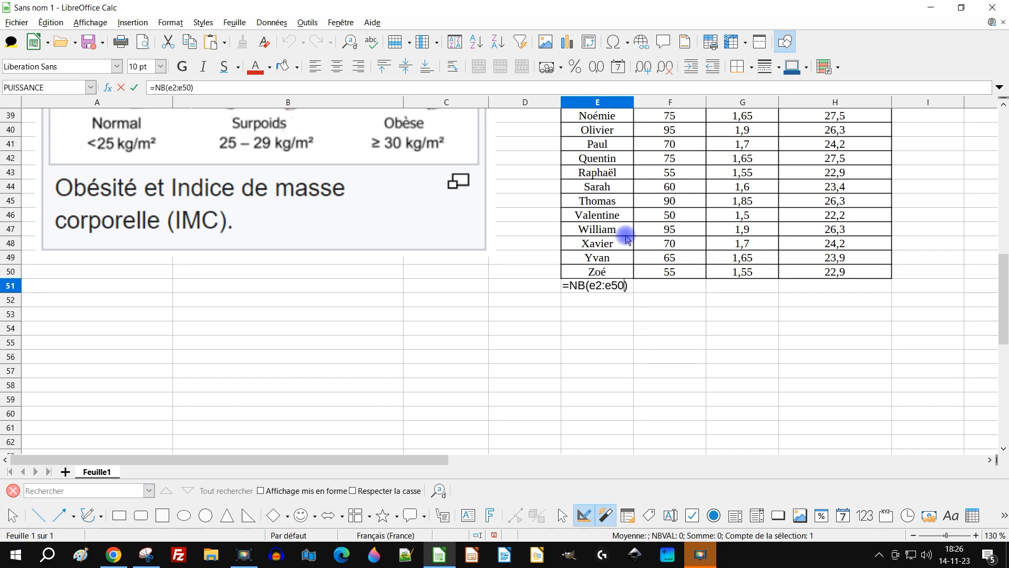
key(Return)
key(Up)
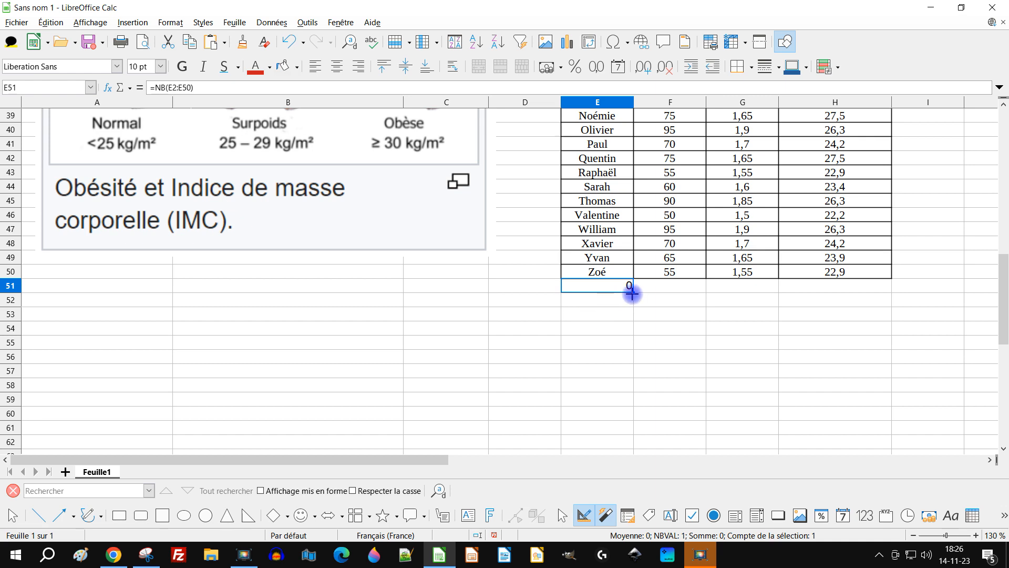
drag(632, 294, 855, 291)
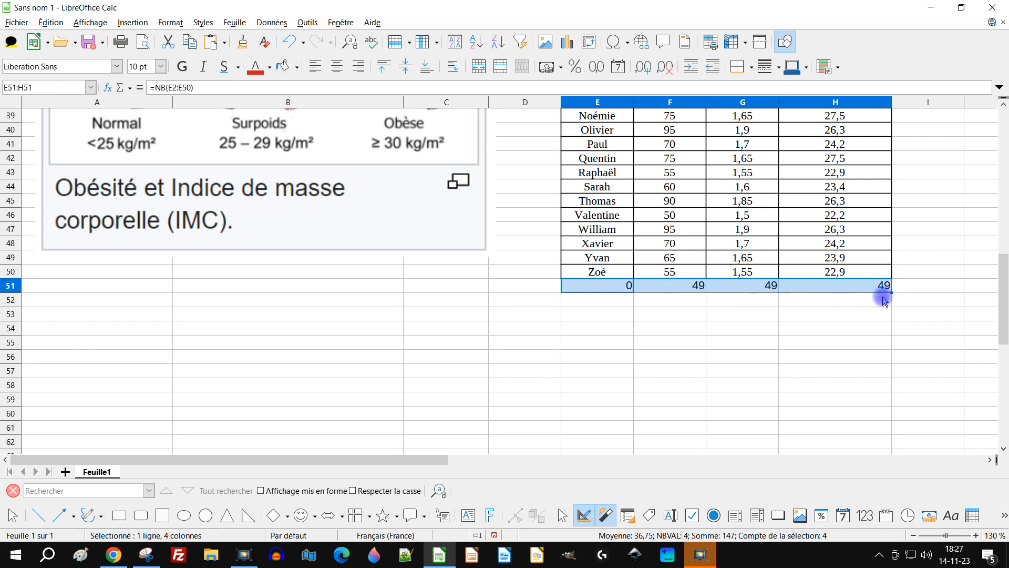
Step: Change the function in E51 from NB to NBVAL so the formula reads =NBVAL(E2:E50)
click(620, 291)
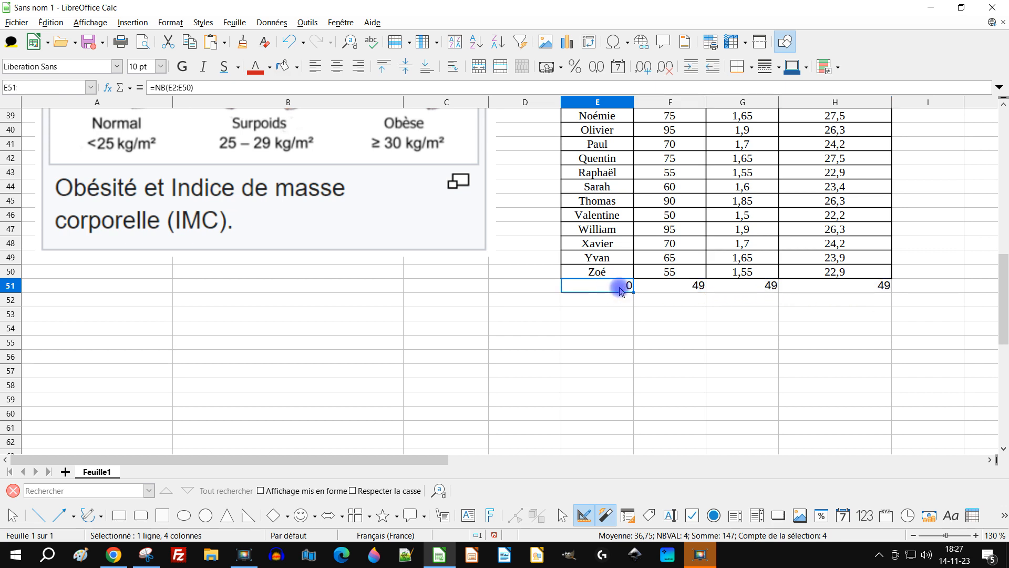
double_click(620, 290)
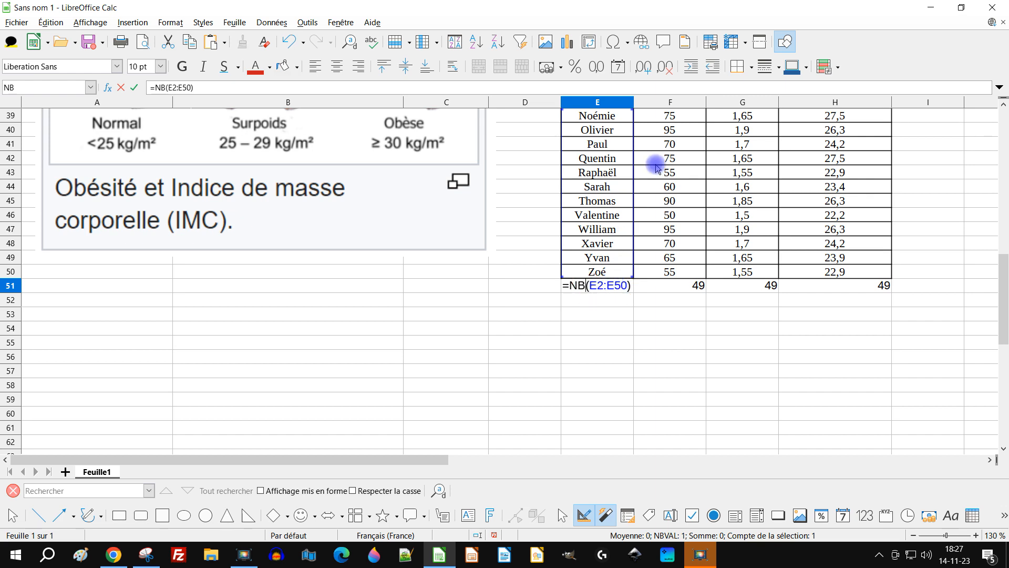
text(va)
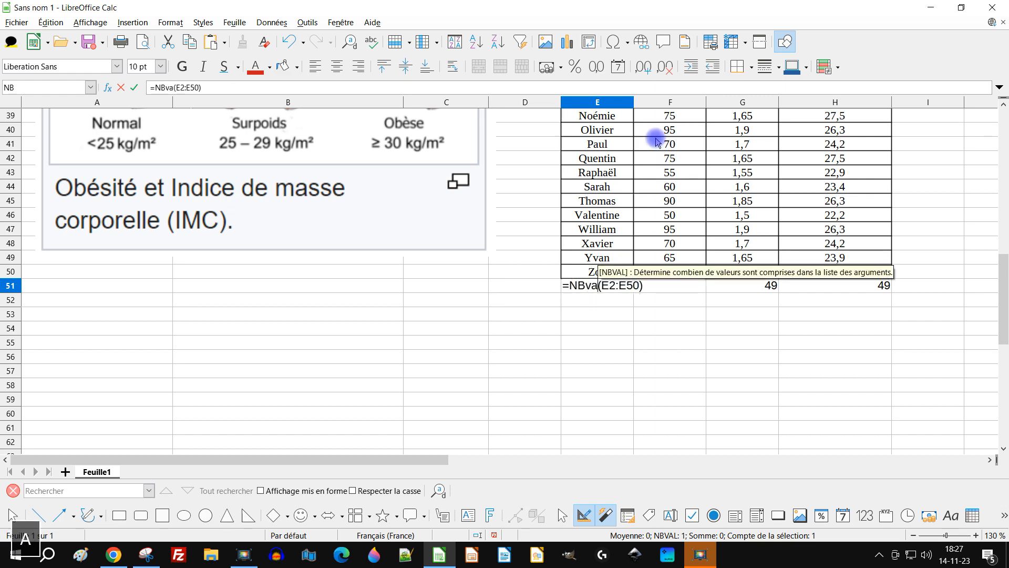
text(l)
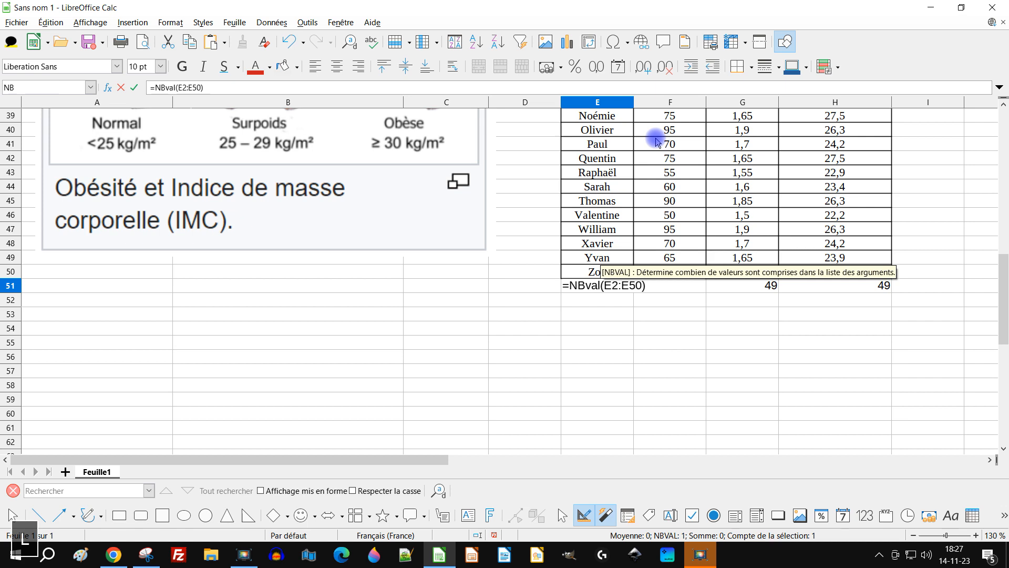
key(Return)
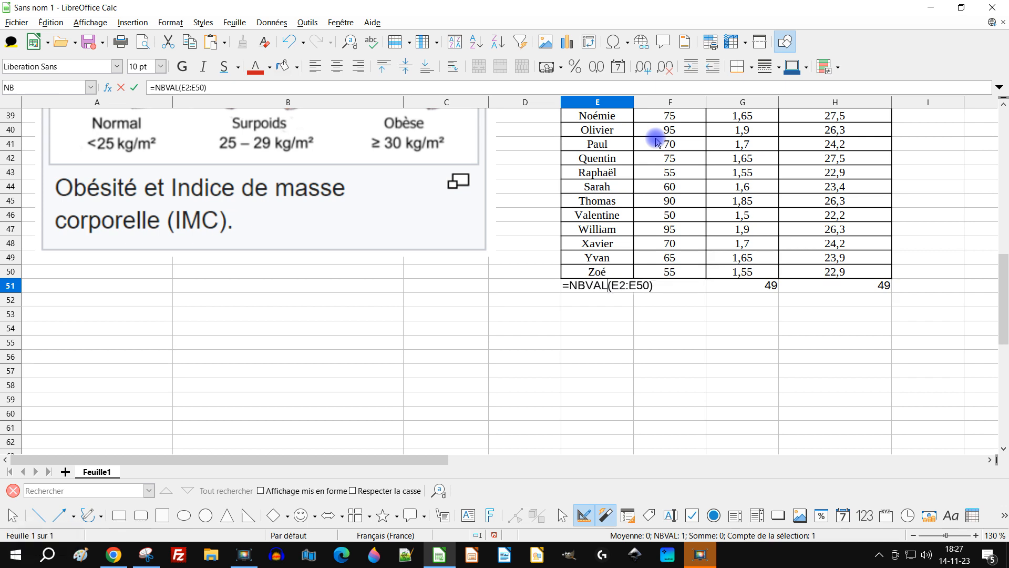
key(Return)
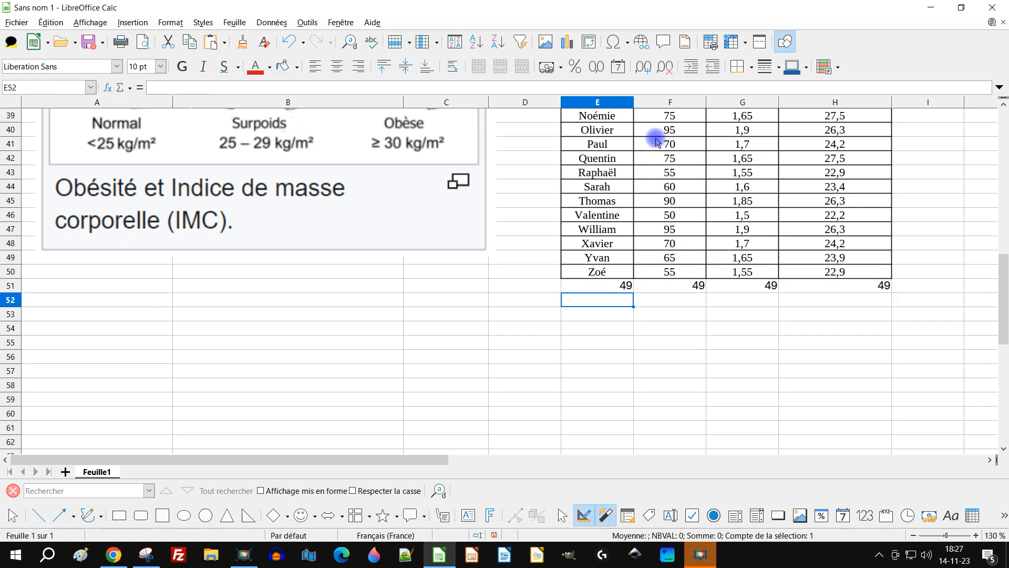
Step: Fill the NBVAL formula from E51 across to H51 and centre the cells E51:H51 horizontally
click(590, 285)
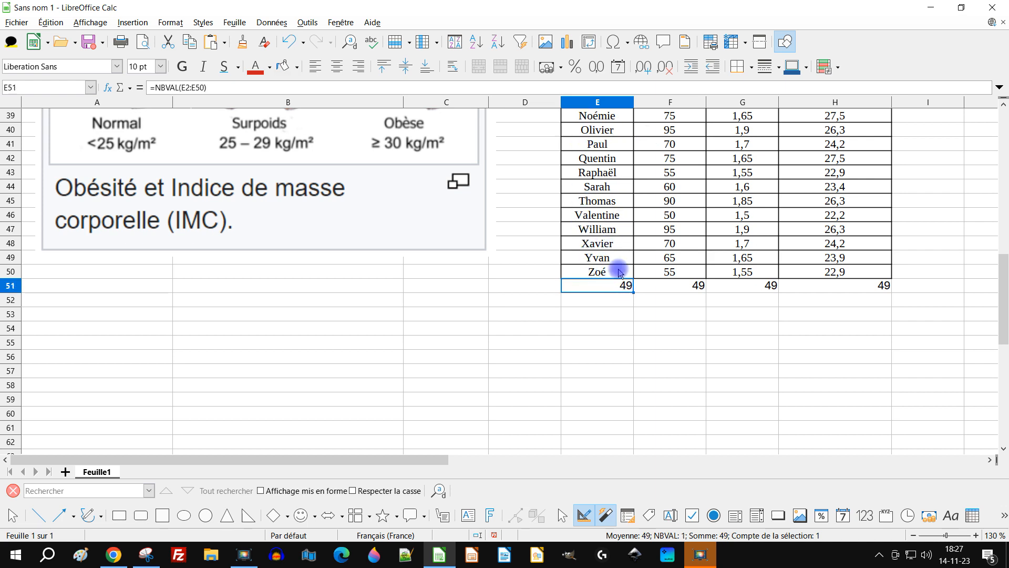
drag(634, 299, 881, 299)
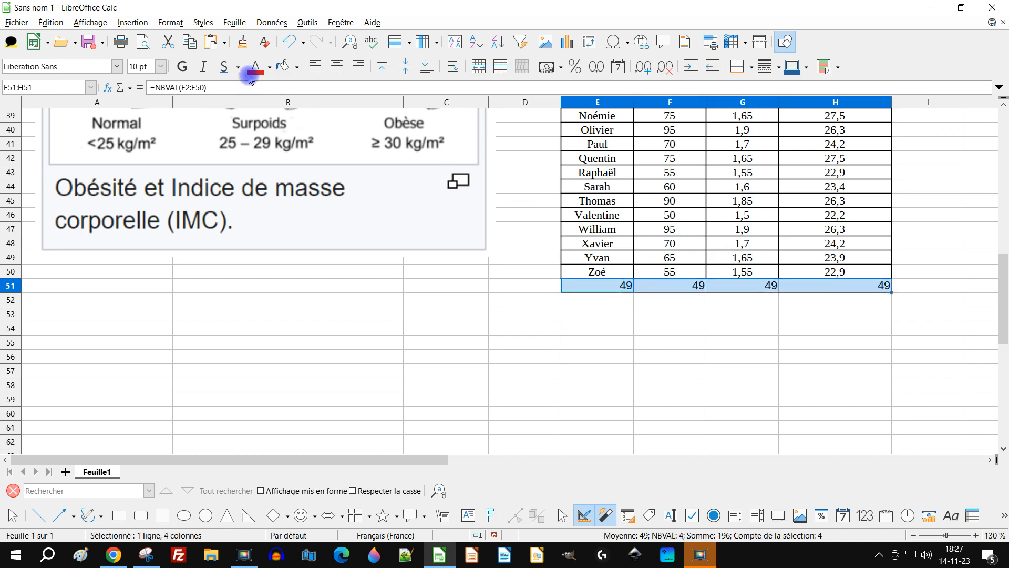
click(337, 66)
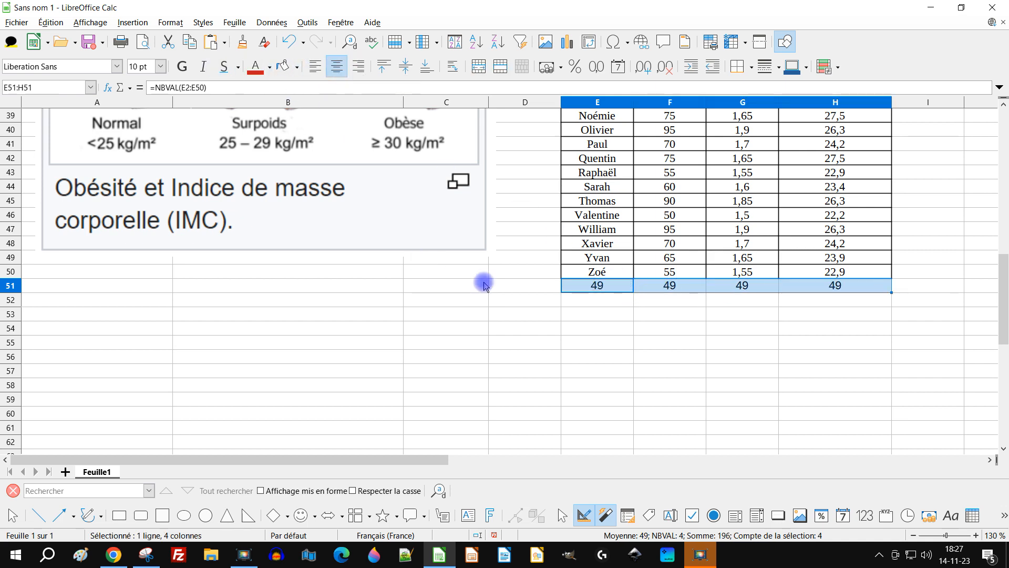
Step: Label the count rows below the table by entering NBVAL in D51 and NB in D52
click(506, 291)
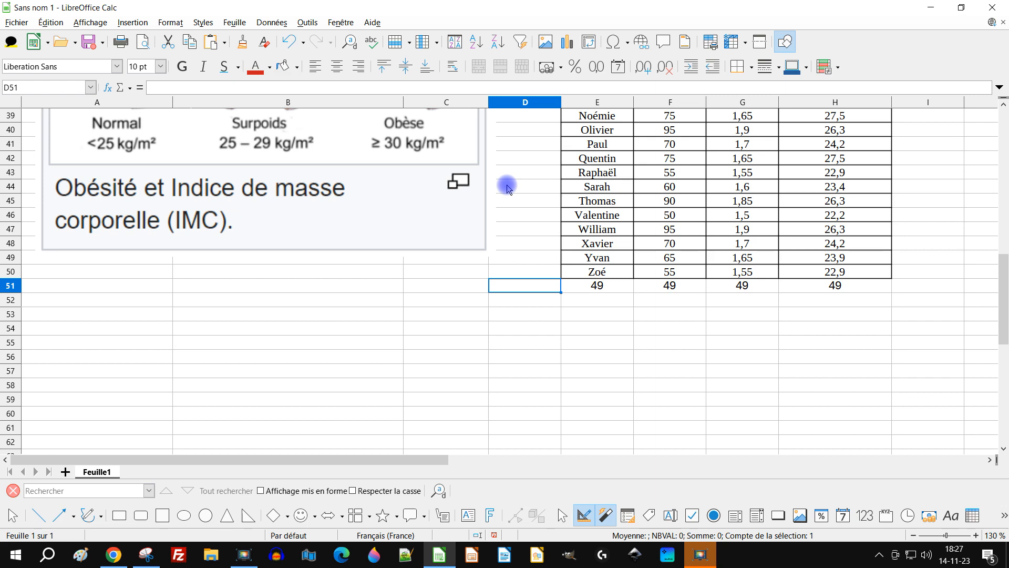
text(NBVAL)
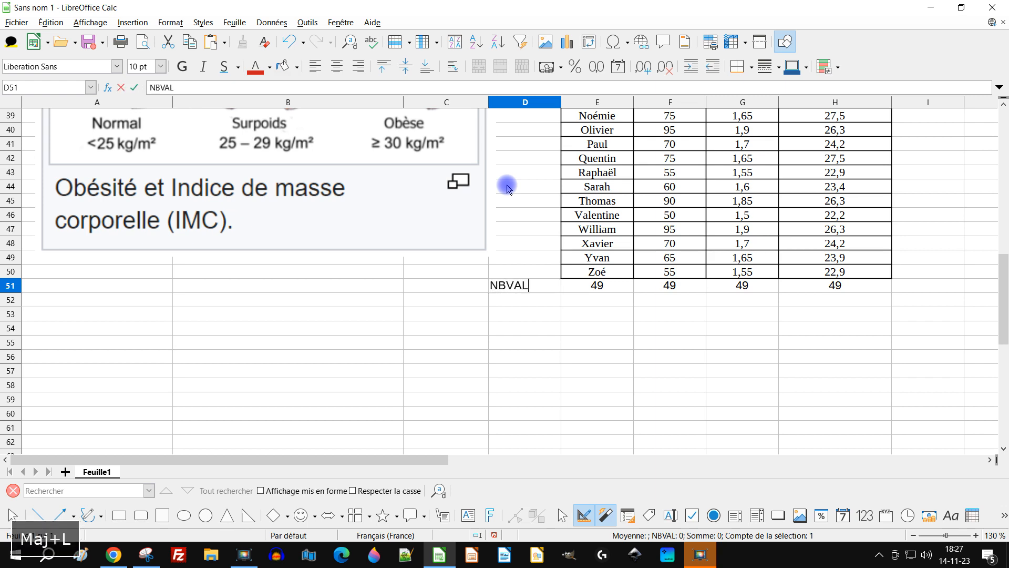
key(Return)
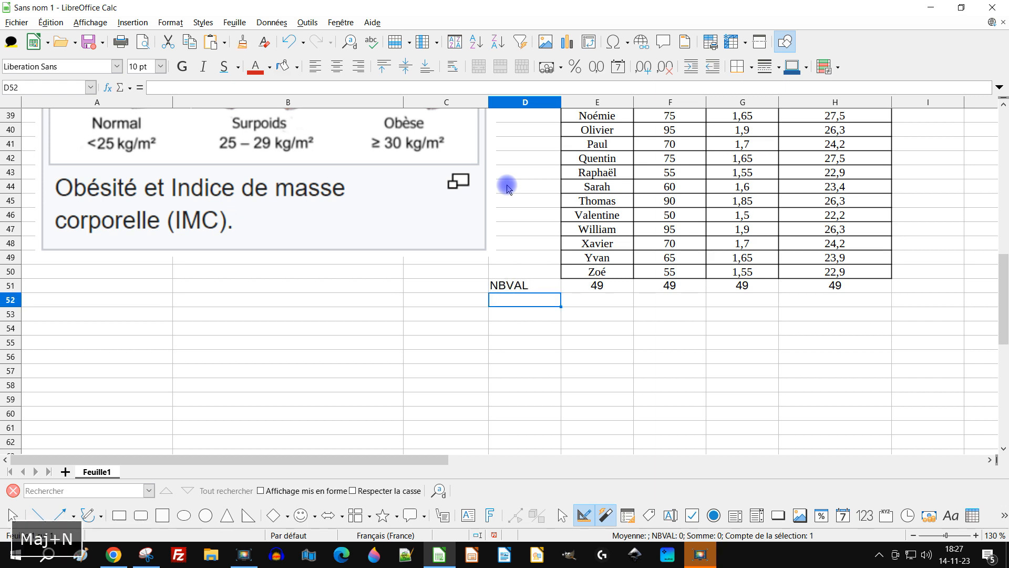
text(NB)
key(BackSpace)
key(Return)
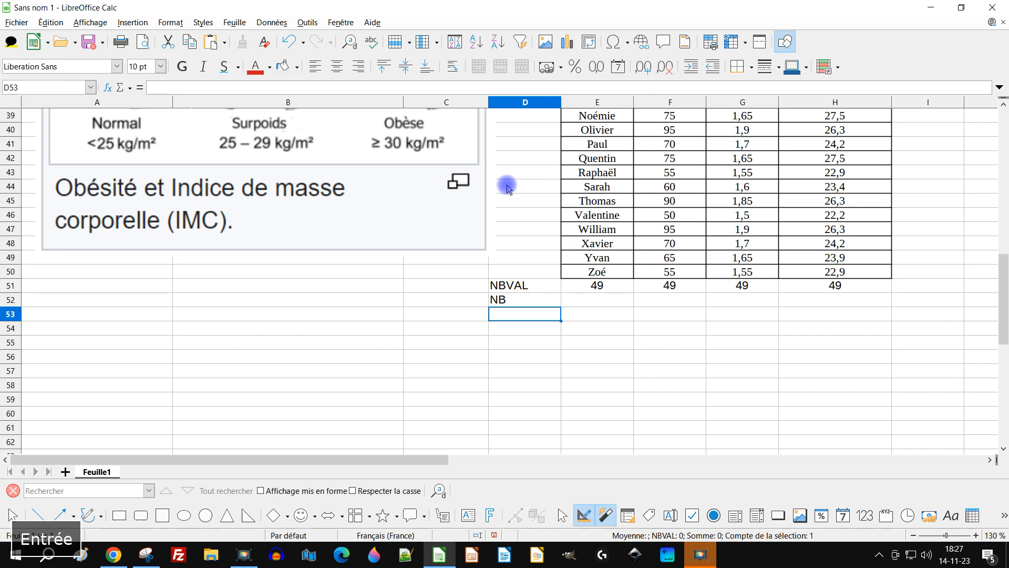
Step: Copy the formula text =NBVAL(E2:E50) from E51 into E52 with its cell range intact
click(568, 301)
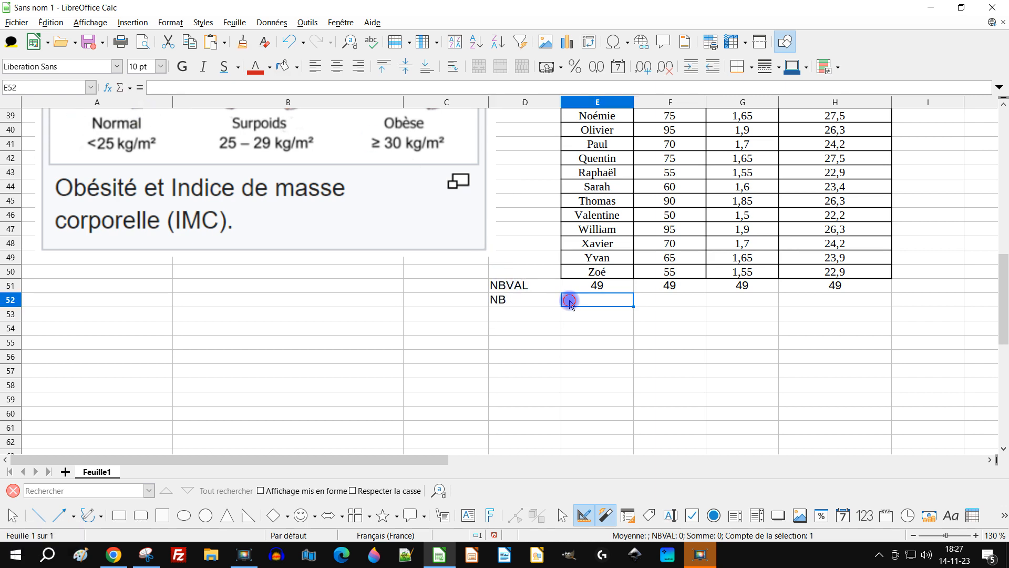
double_click(619, 285)
triple_click(590, 287)
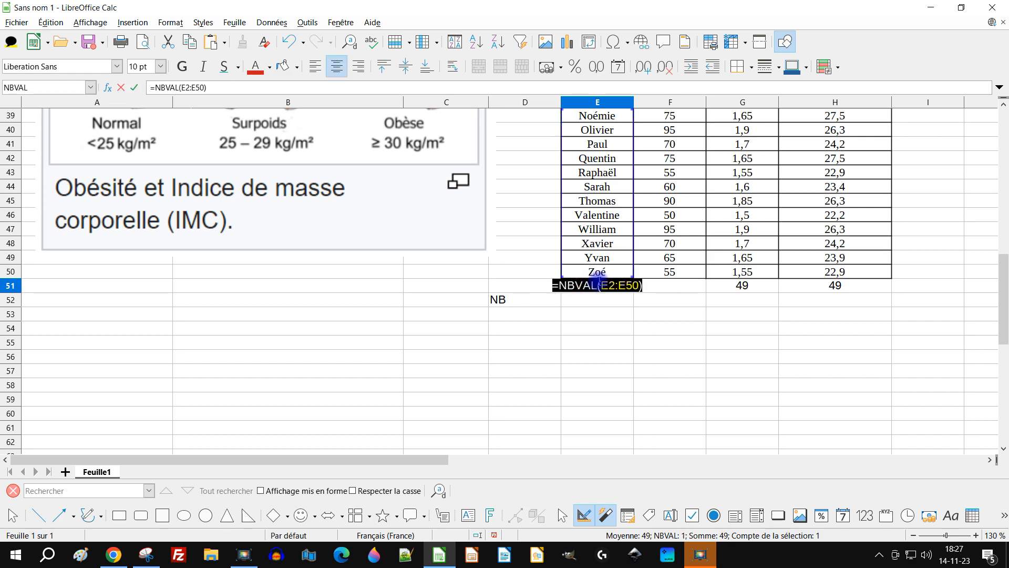
key(Escape)
triple_click(605, 287)
key(ctrl+c)
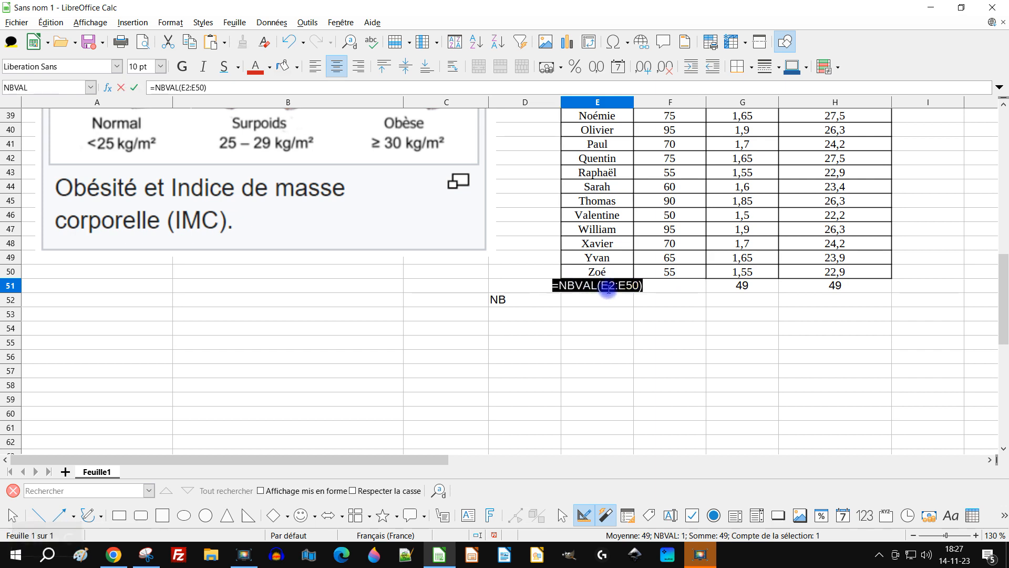
key(Return)
double_click(601, 299)
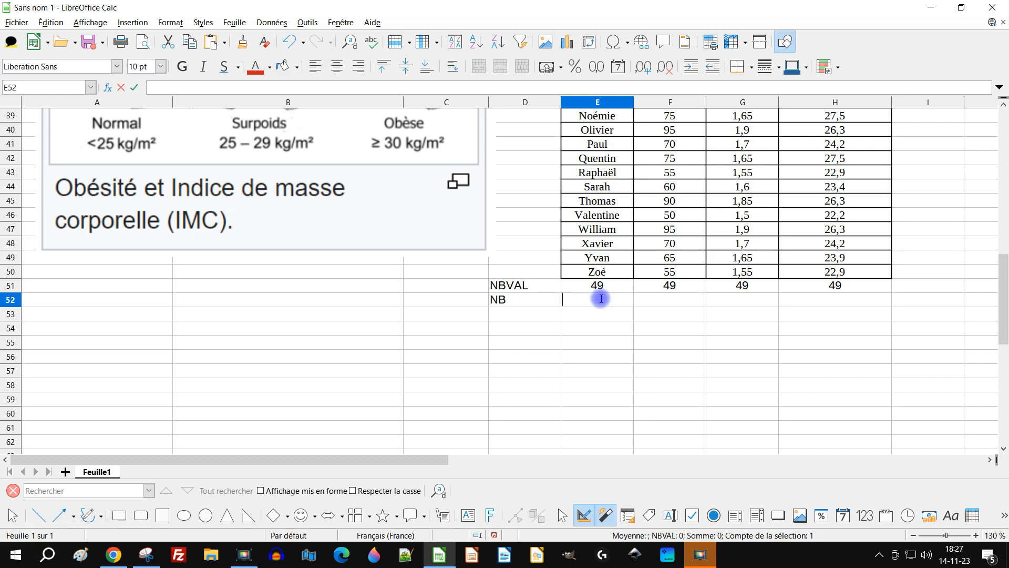
key(ctrl+v)
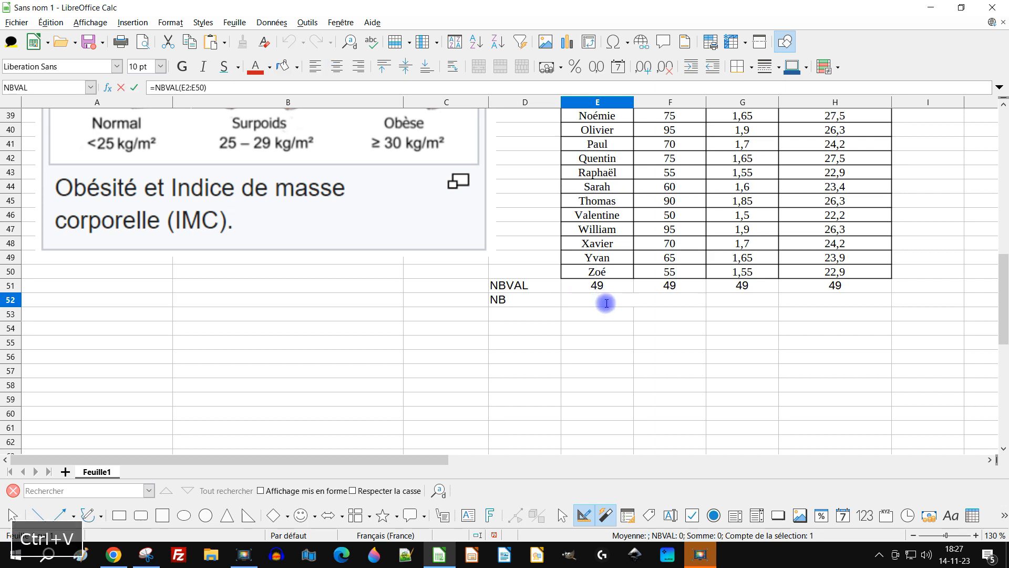
key(Escape)
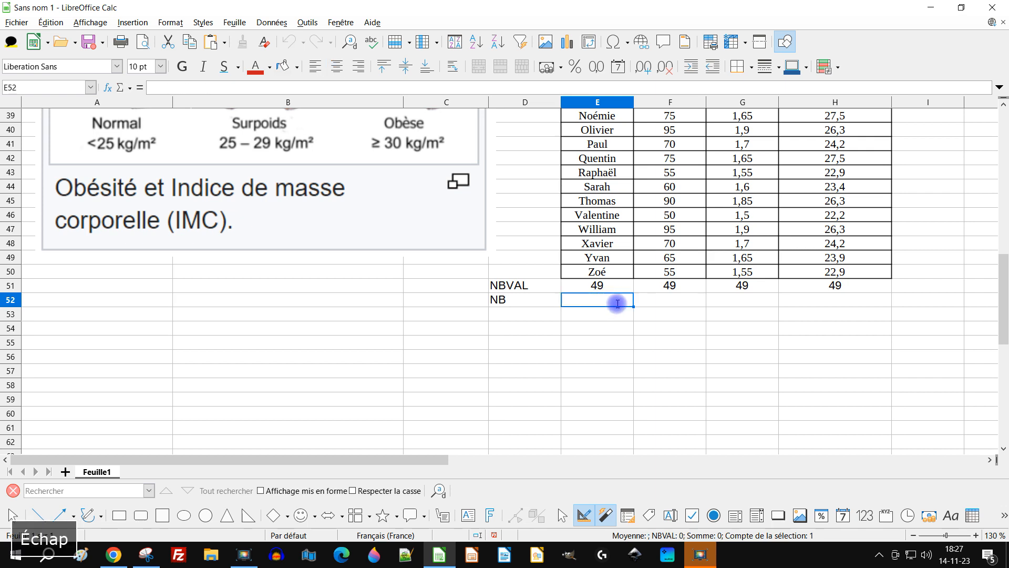
key(ctrl+v)
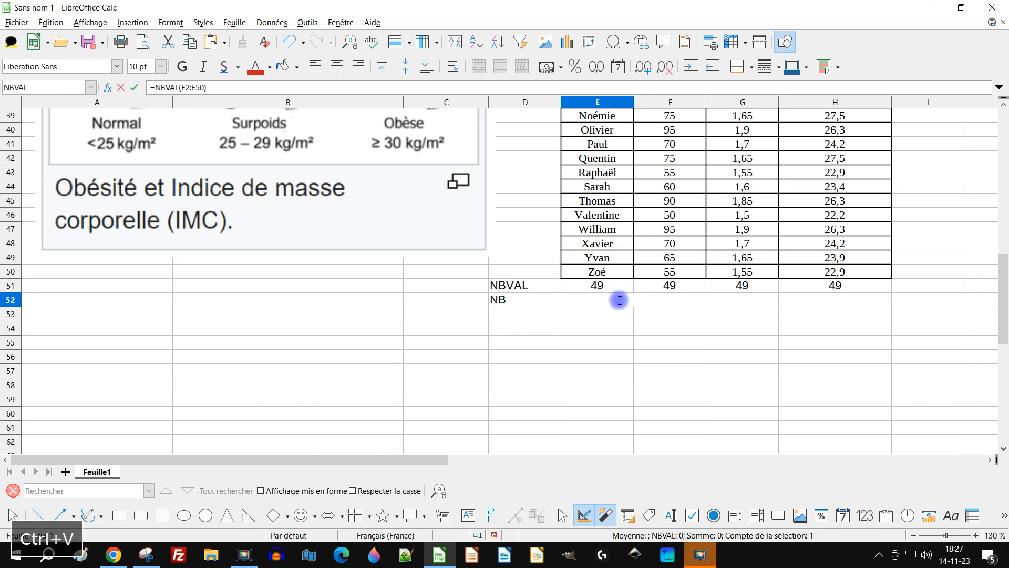
key(Return)
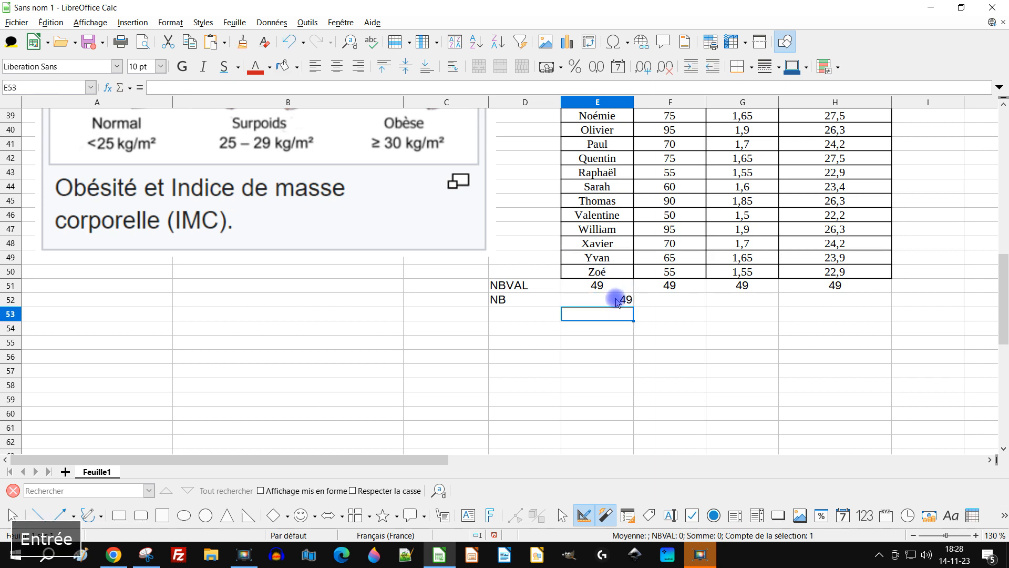
Step: Change the function in E52 from NBVAL to NB so the formula reads =NB(E2:E50)
click(617, 302)
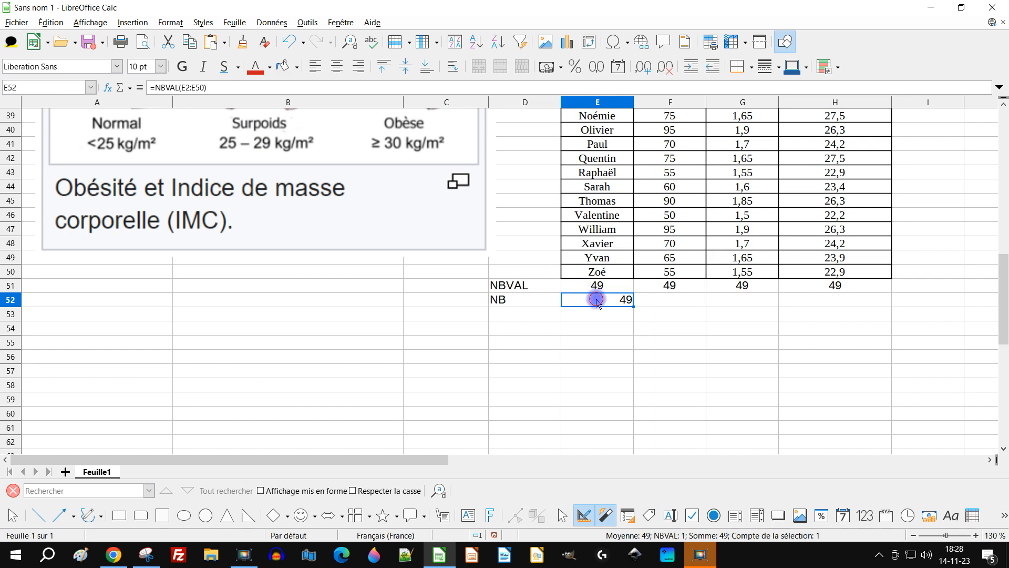
double_click(597, 300)
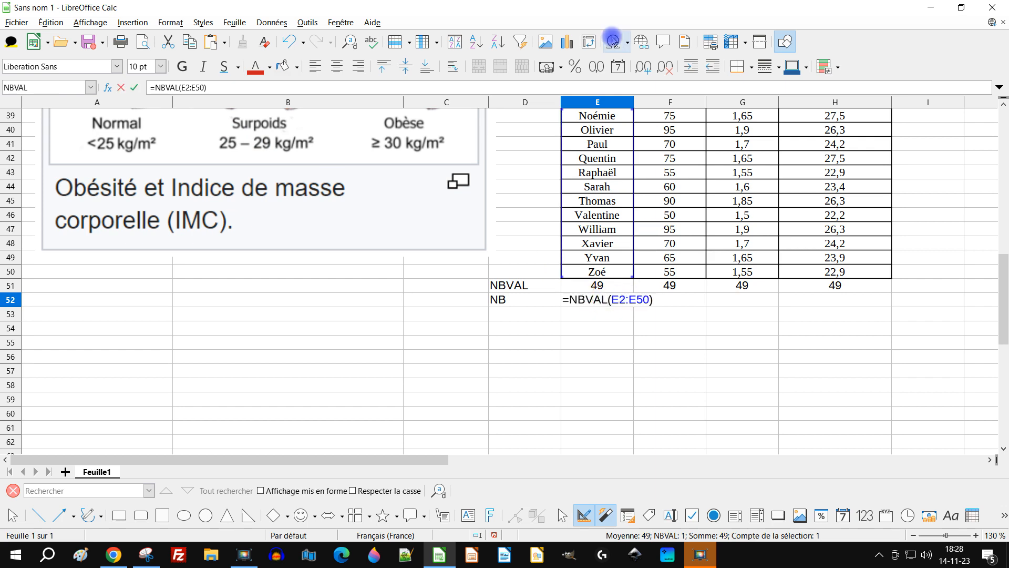
key(BackSpace)
key(BackSpace)
key(BackSpace)
key(Return)
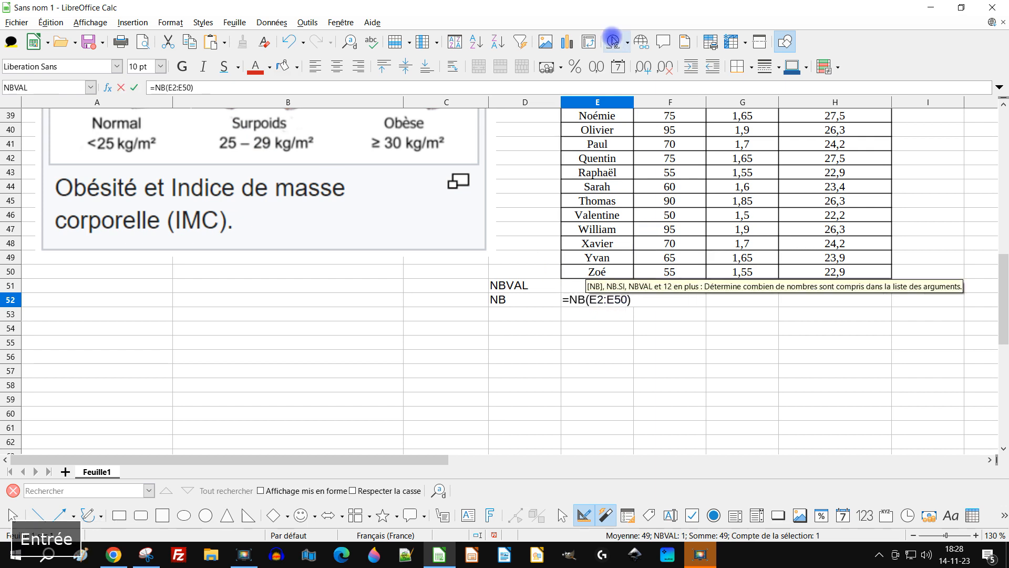
key(Return)
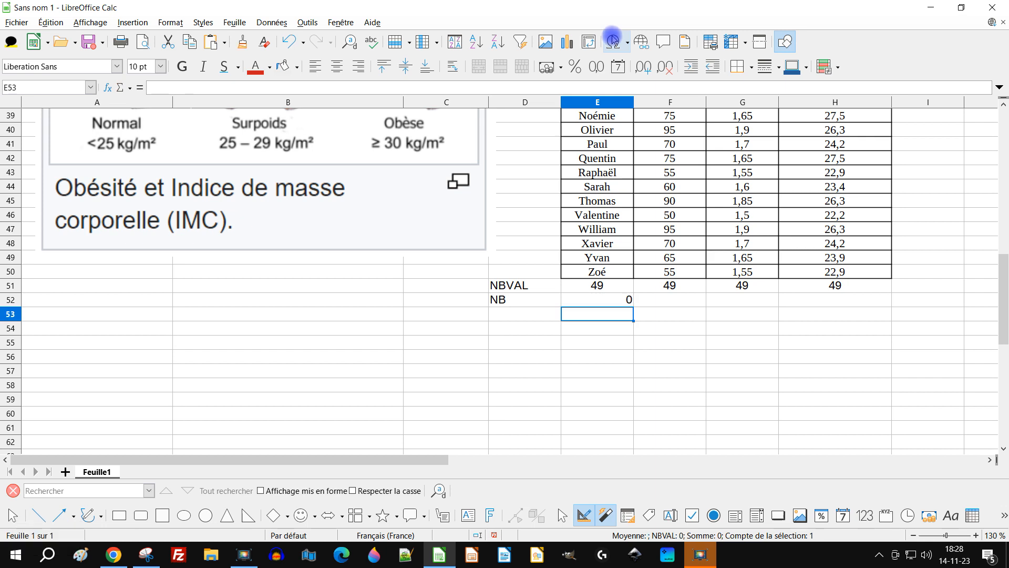
Step: Fill the NB formula from E52 across to H52 and centre the cells E51:H52 horizontally
click(624, 299)
drag(634, 306, 858, 301)
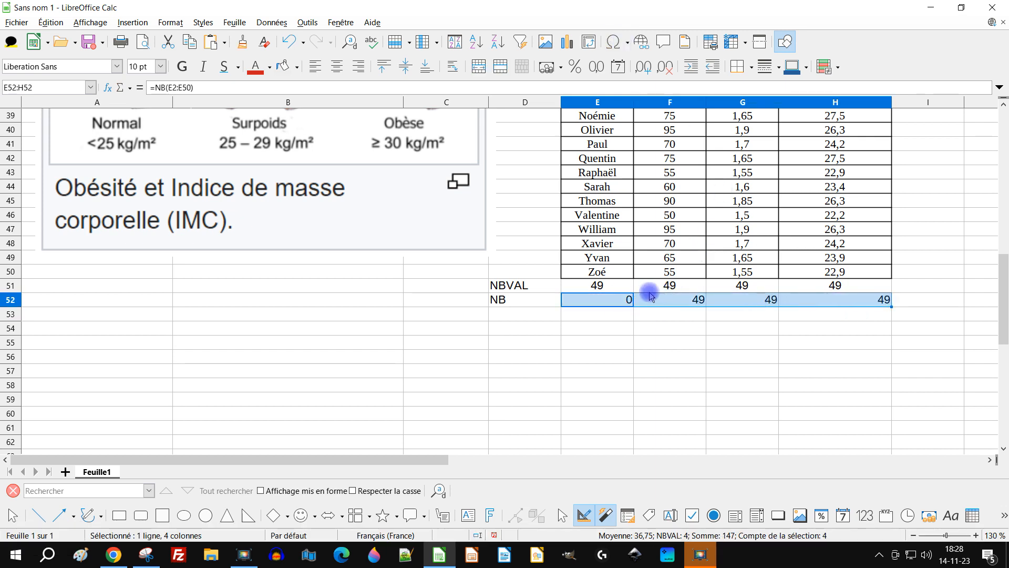
drag(596, 286, 834, 299)
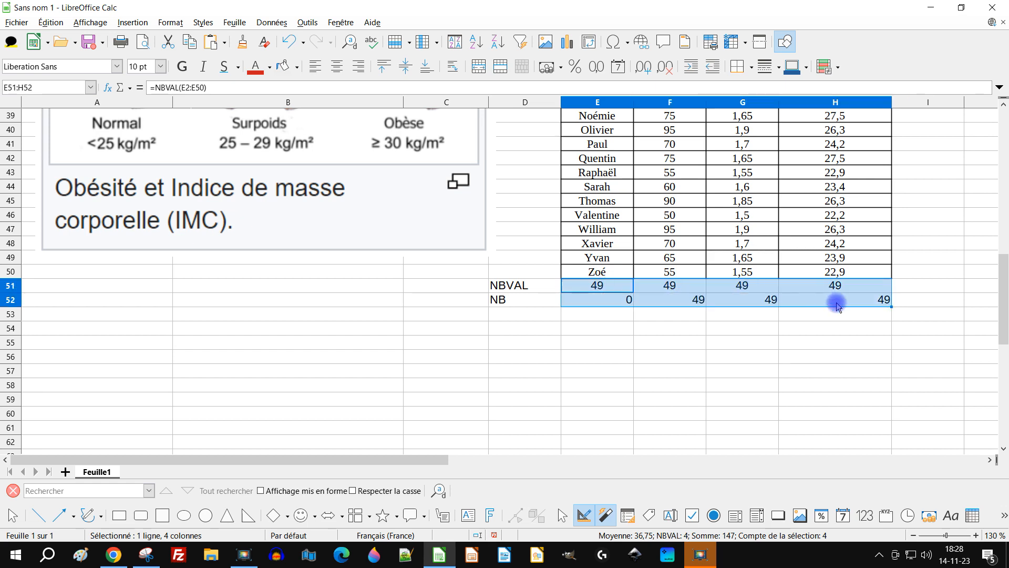
click(336, 66)
Step: Apply outer and inner borders to all cells of the count rows D51:H52
drag(526, 289, 834, 299)
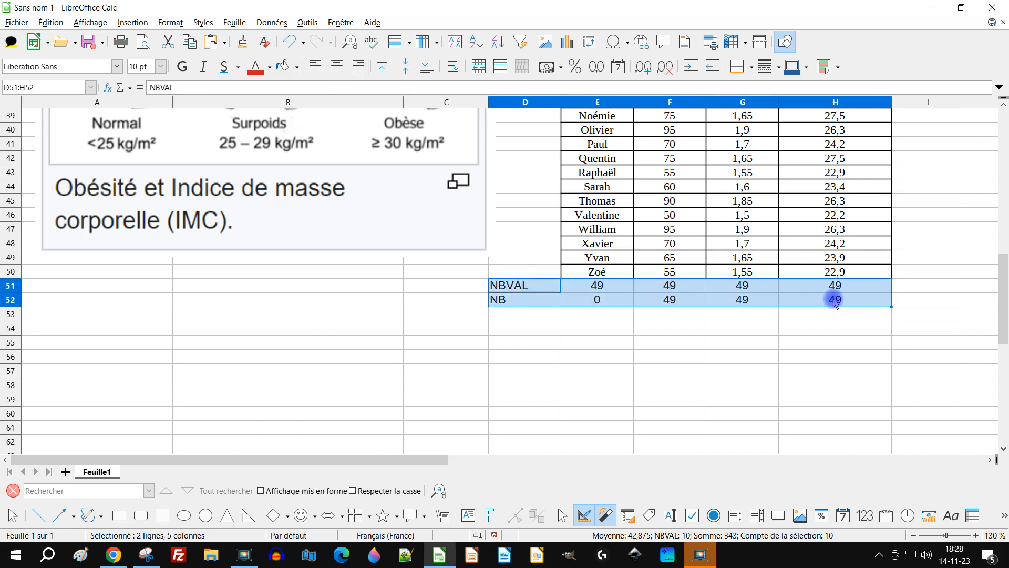
click(737, 67)
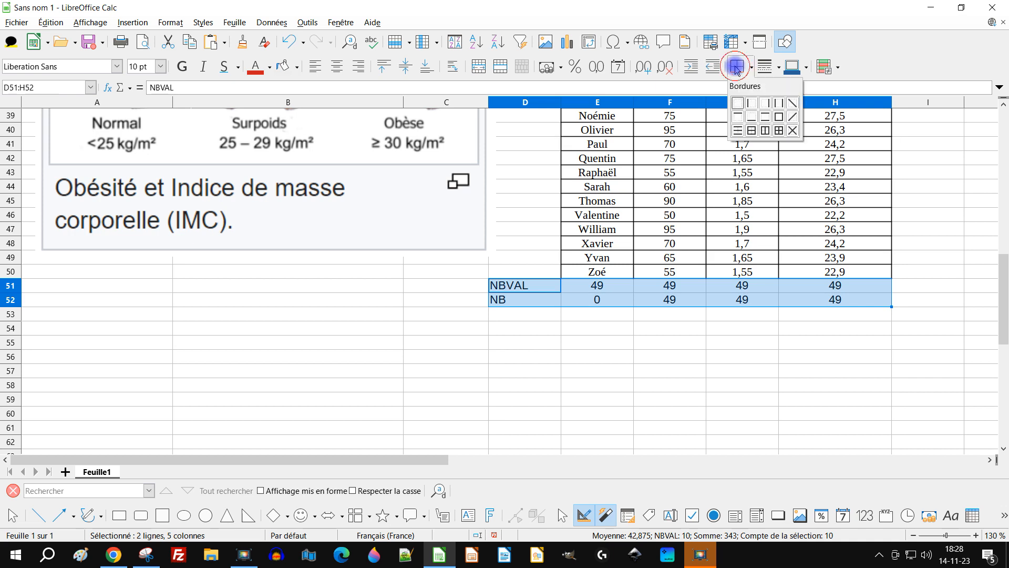
click(766, 130)
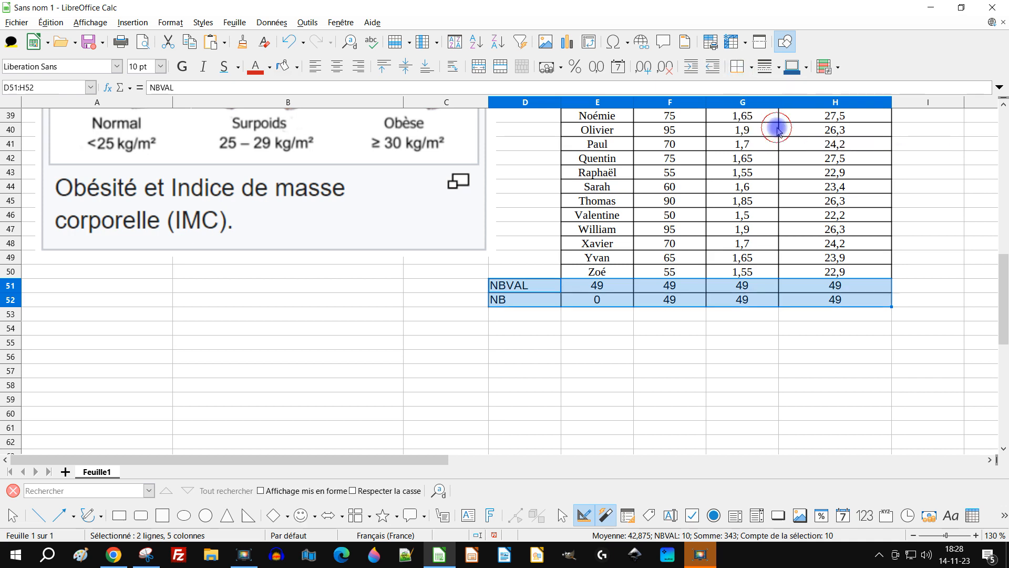
click(681, 315)
click(527, 315)
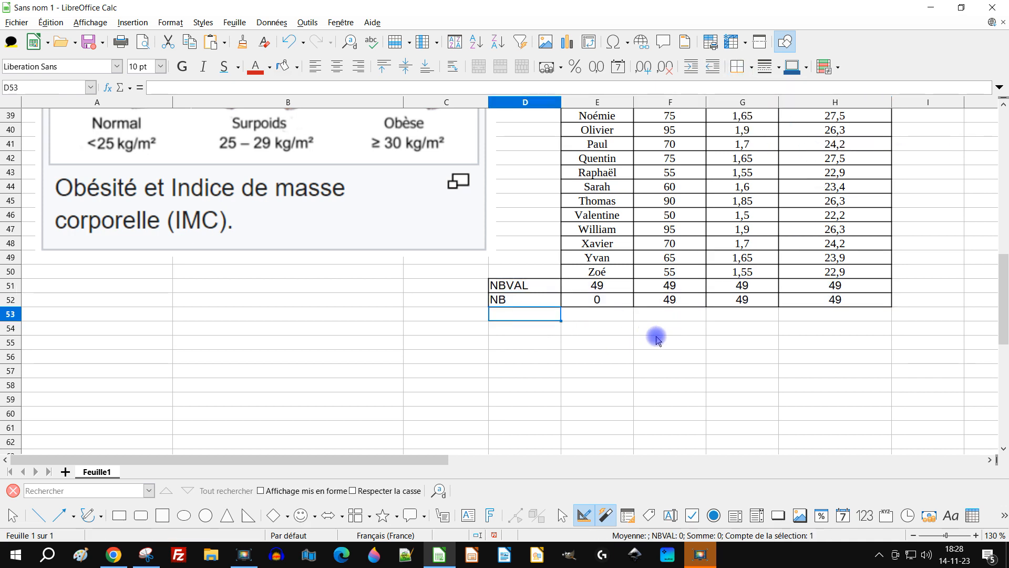
Step: Move the bordered count block D51:H52 down to D59:H60, clearing the rows directly below the table
drag(530, 285, 859, 297)
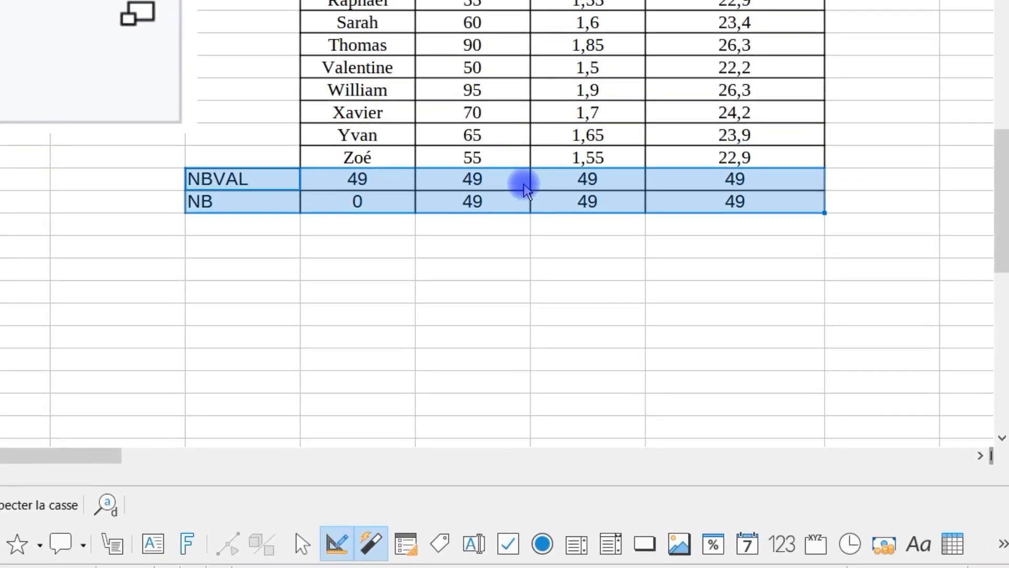
drag(484, 169, 417, 360)
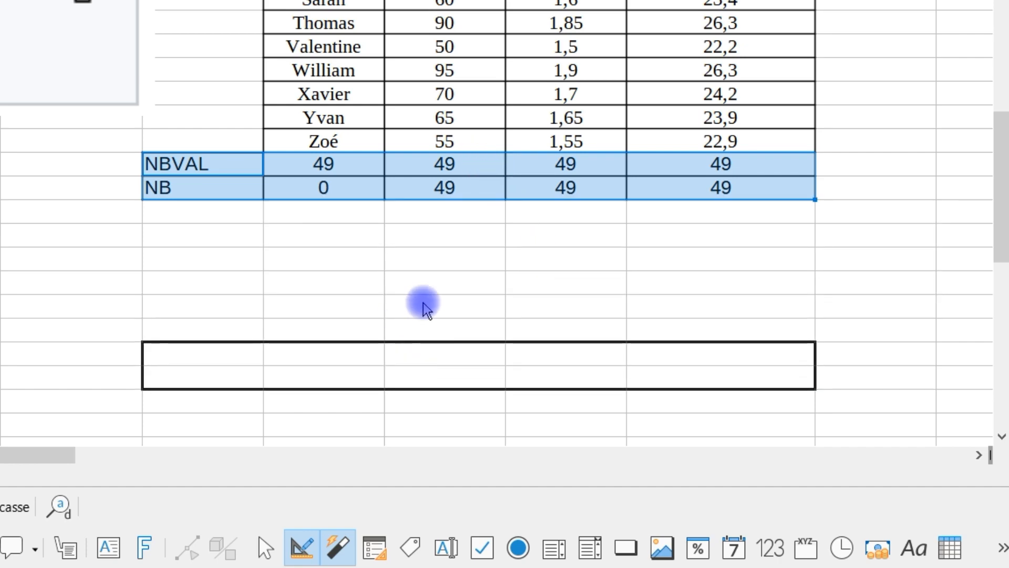
click(336, 238)
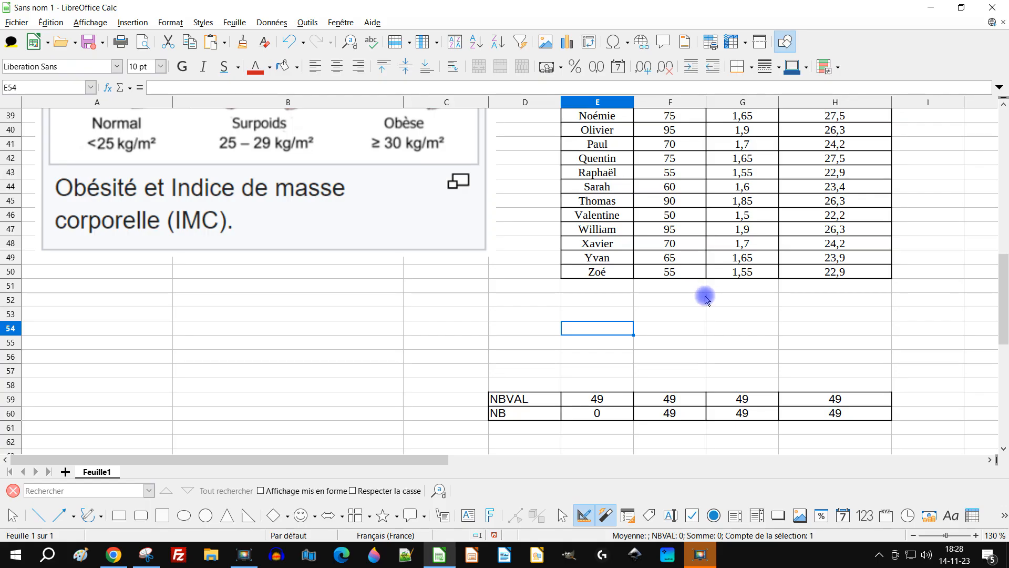
click(674, 285)
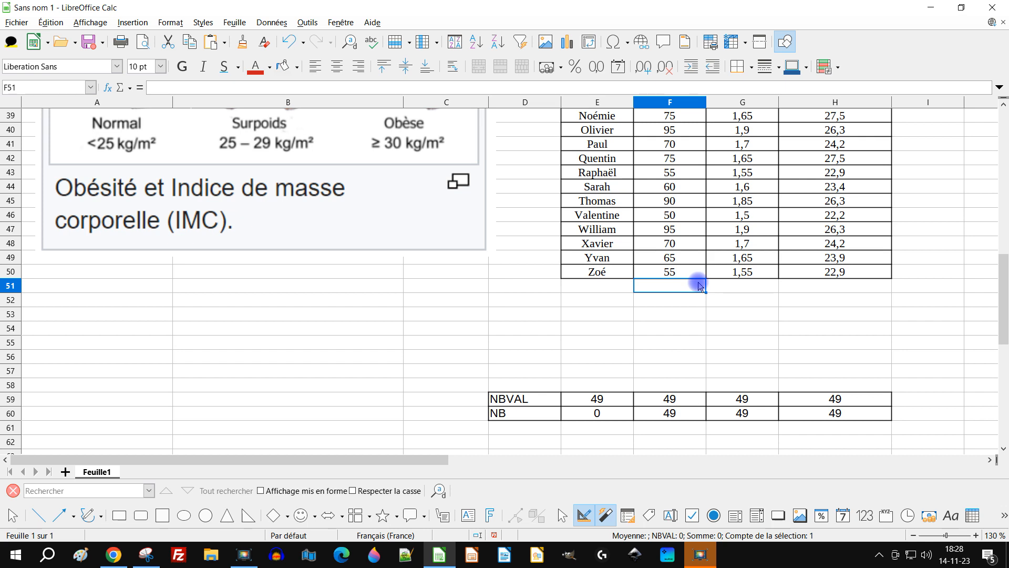
click(599, 284)
key(Caps_Lock)
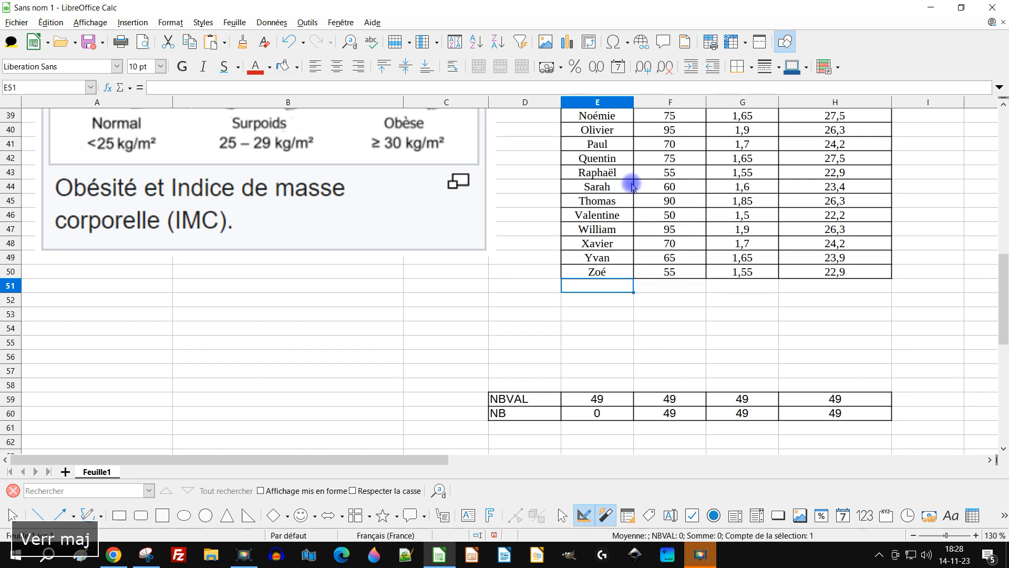
text(SOMME )
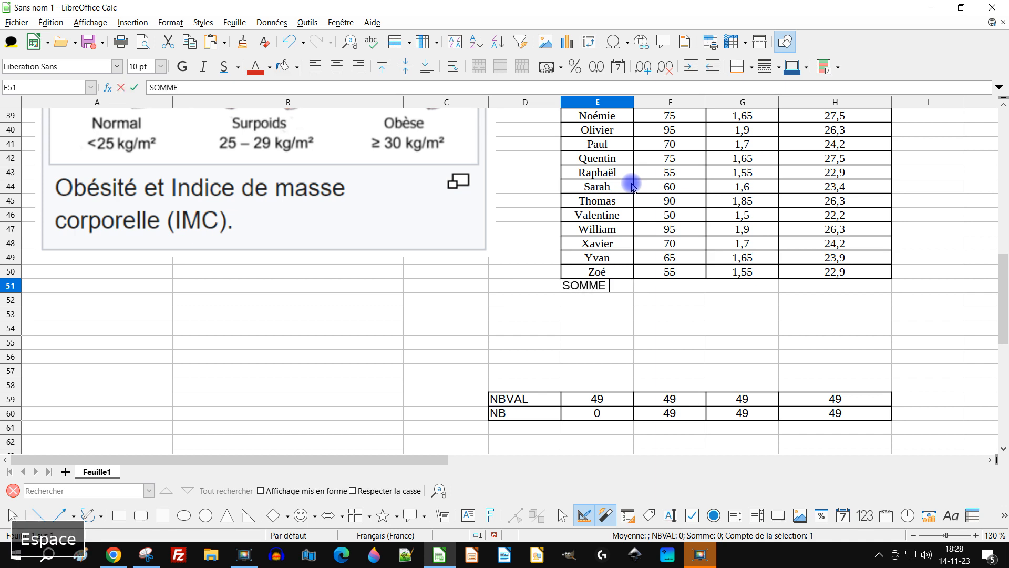
text(TOTALE)
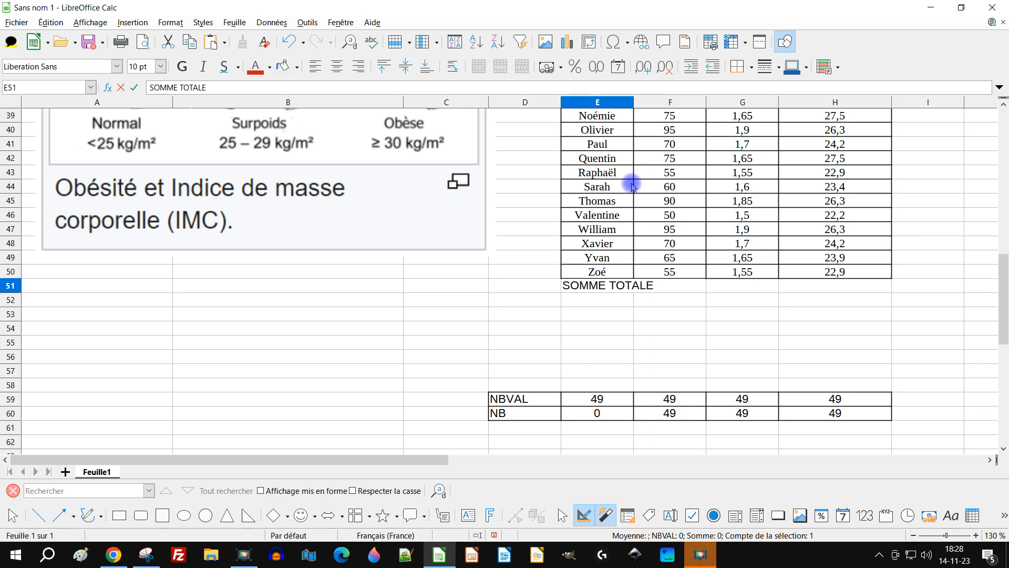
key(BackSpace)
key(ctrl+Left)
key(Right)
key(Right)
key(Right)
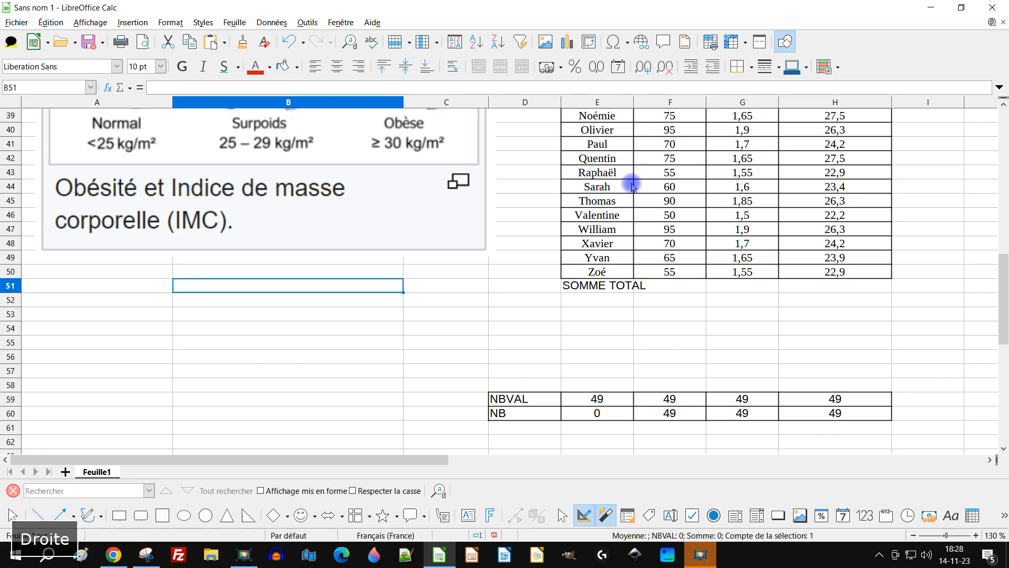
key(Right)
key(F2)
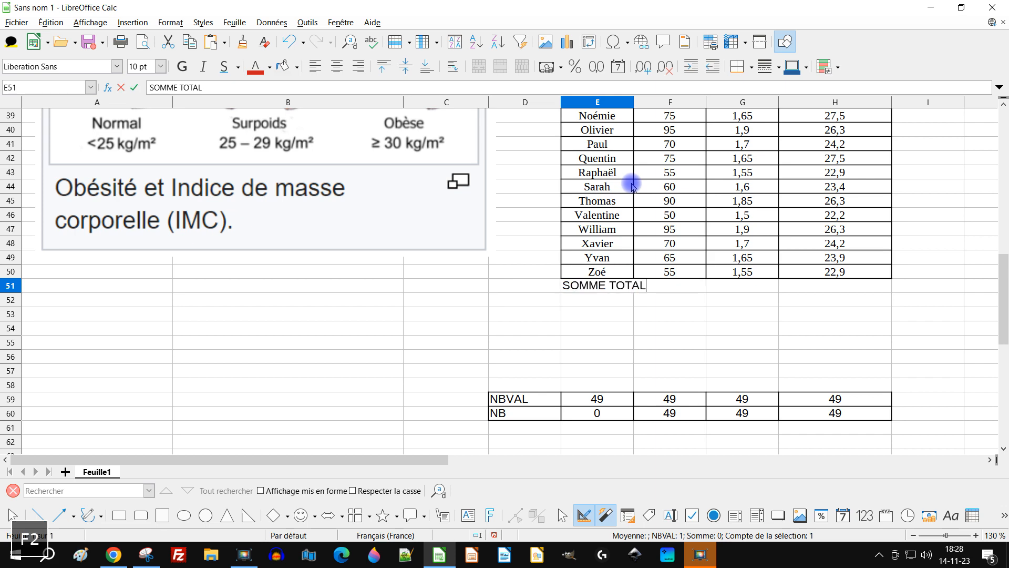
key(BackSpace)
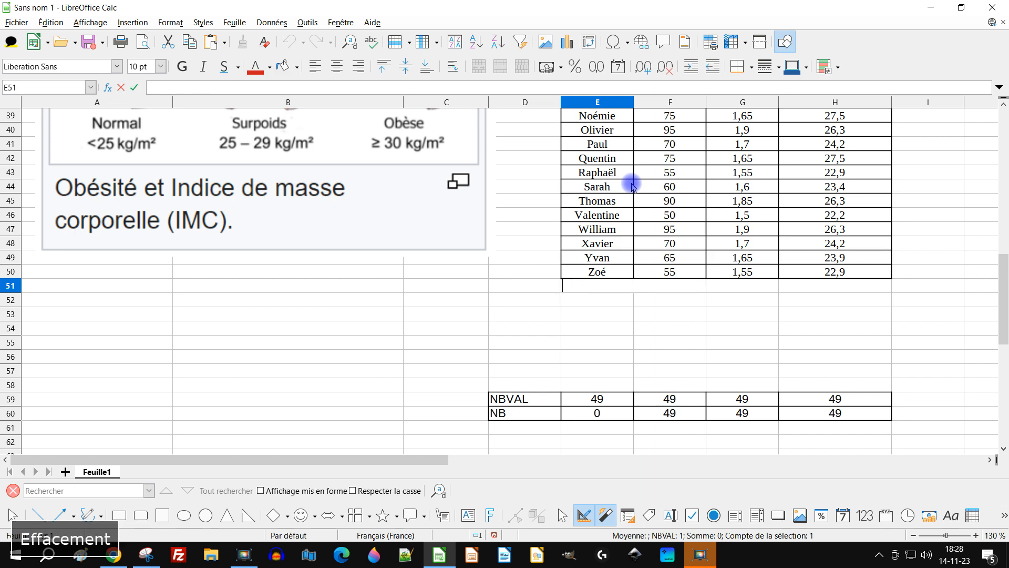
Step: Enter the label TOTAL in E51 and align it to the right of the cell
text(O)
key(BackSpace)
key(BackSpace)
key(Caps_Lock)
text(to)
key(BackSpace)
key(BackSpace)
key(Caps_Lock)
text(TOTAL)
key(Return)
key(Up)
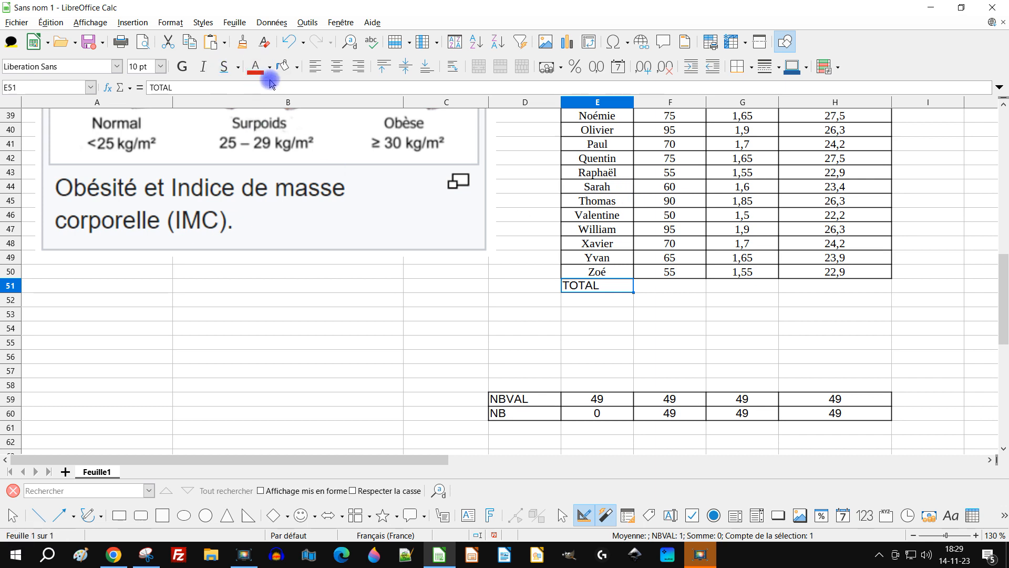
click(335, 67)
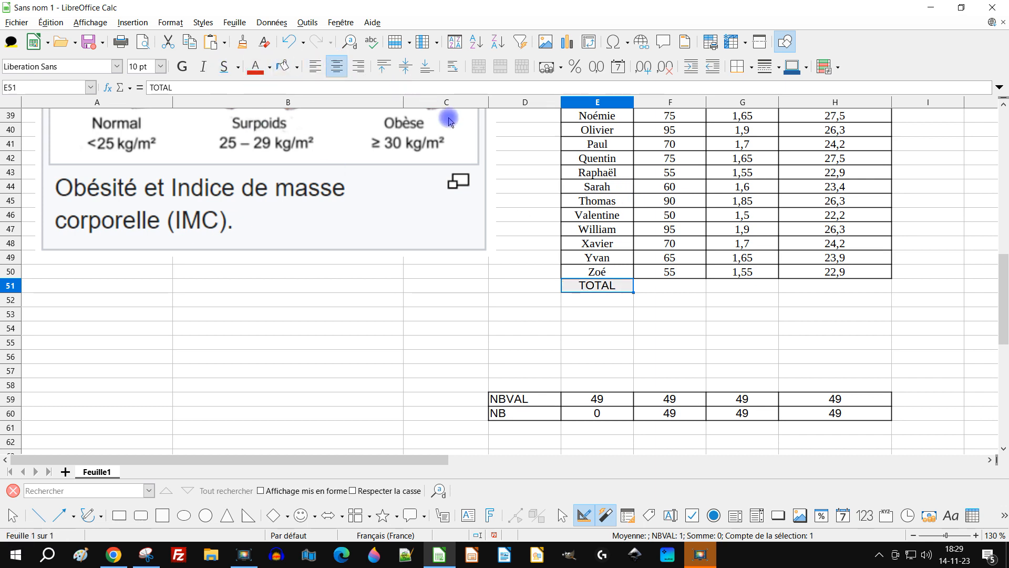
click(365, 70)
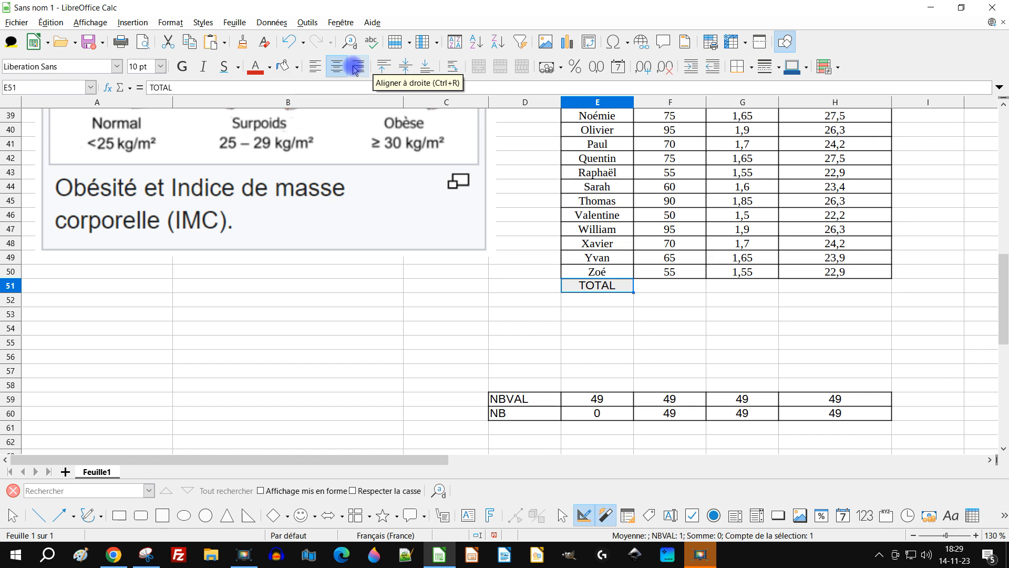
Step: Sum the weights F2:F50 in F51 with the SOMME function and centre the result in the cell
click(675, 288)
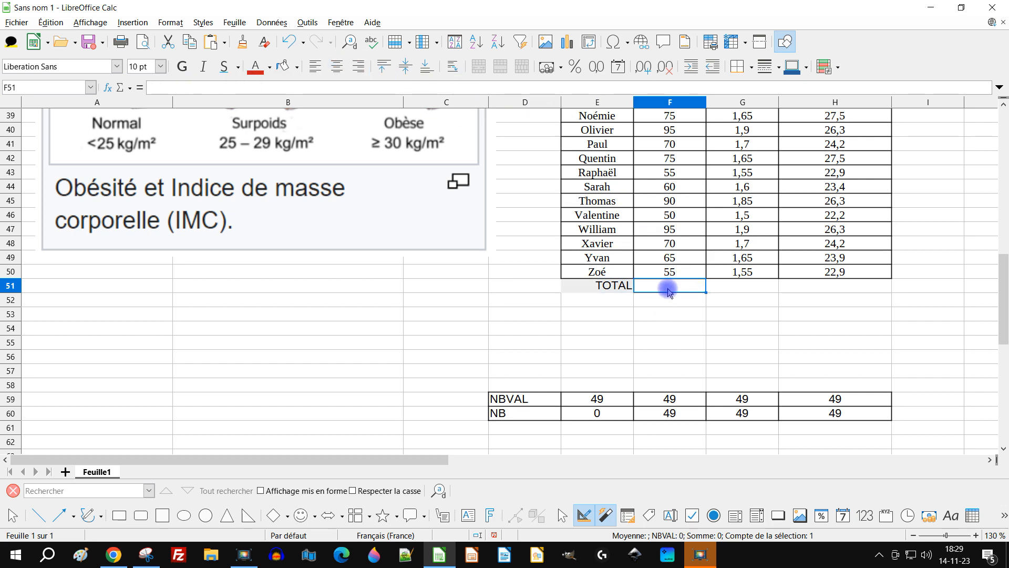
click(130, 88)
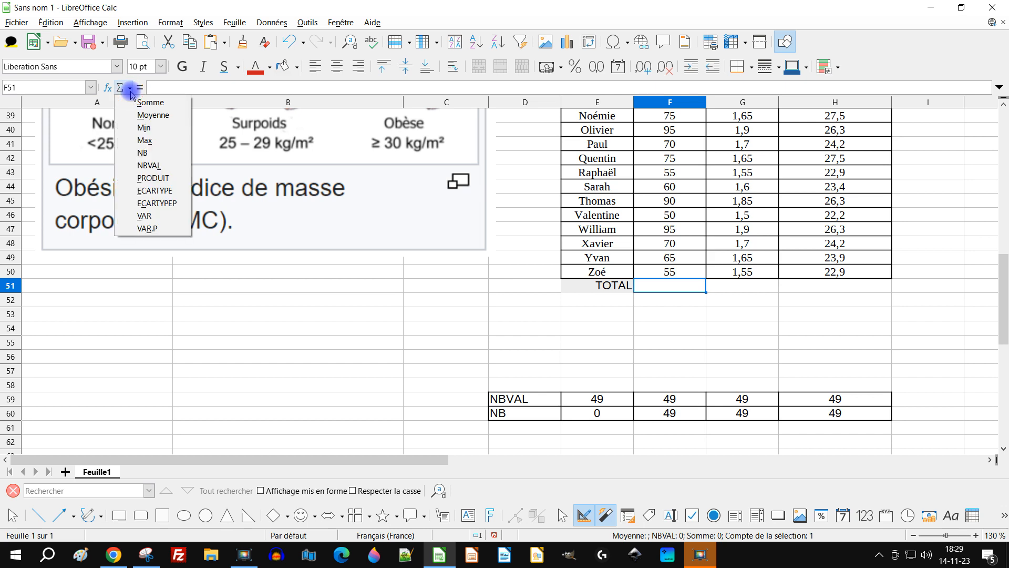
click(154, 106)
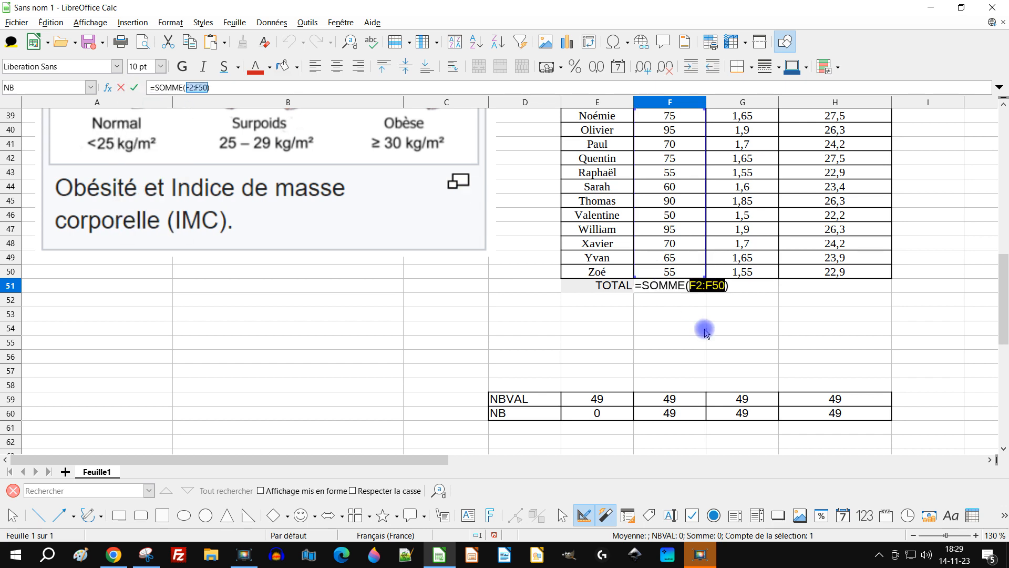
scroll(699, 316, up, 12)
scroll(692, 298, up, 1)
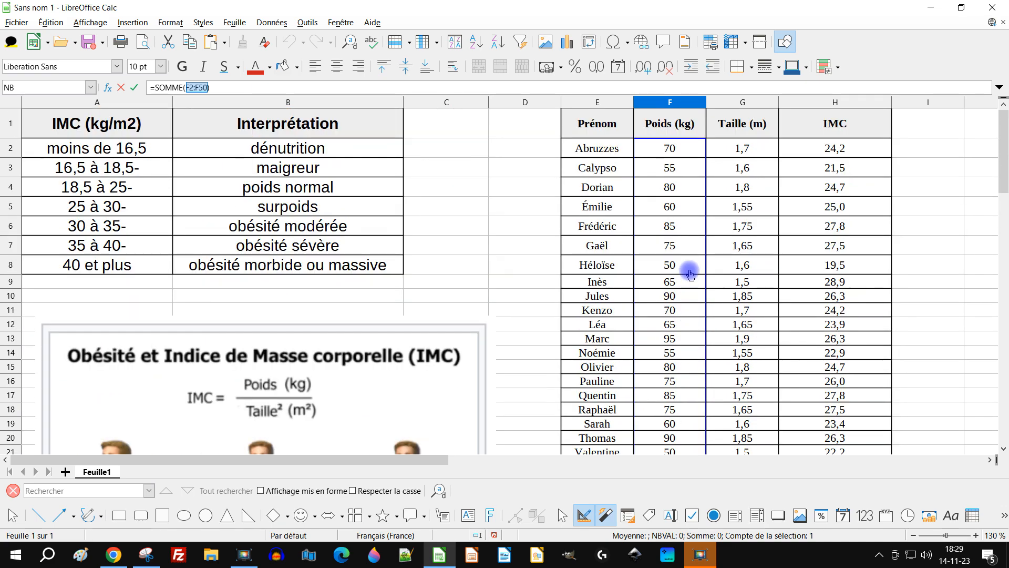
scroll(683, 236, down, 11)
scroll(701, 217, down, 4)
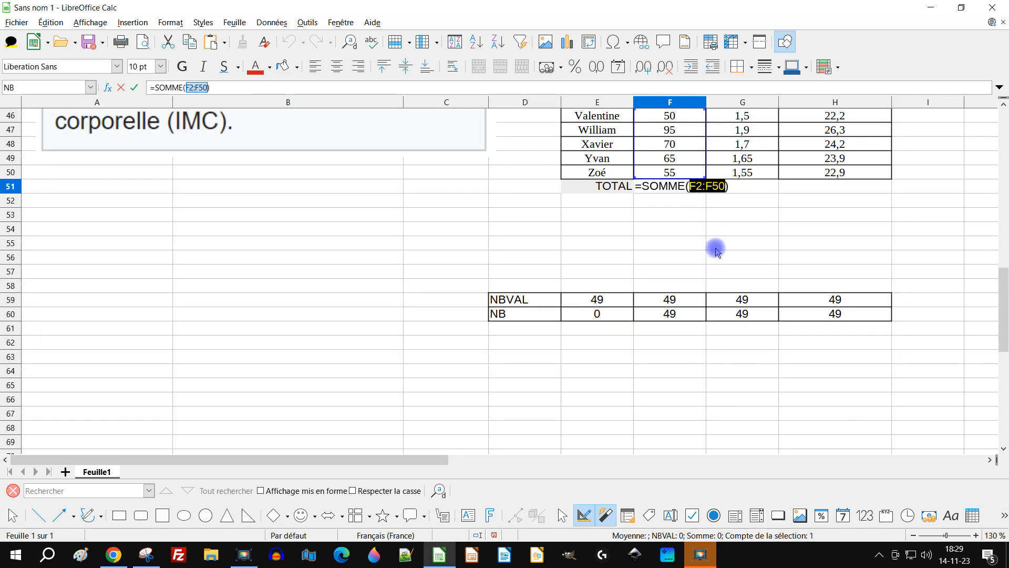
key(Return)
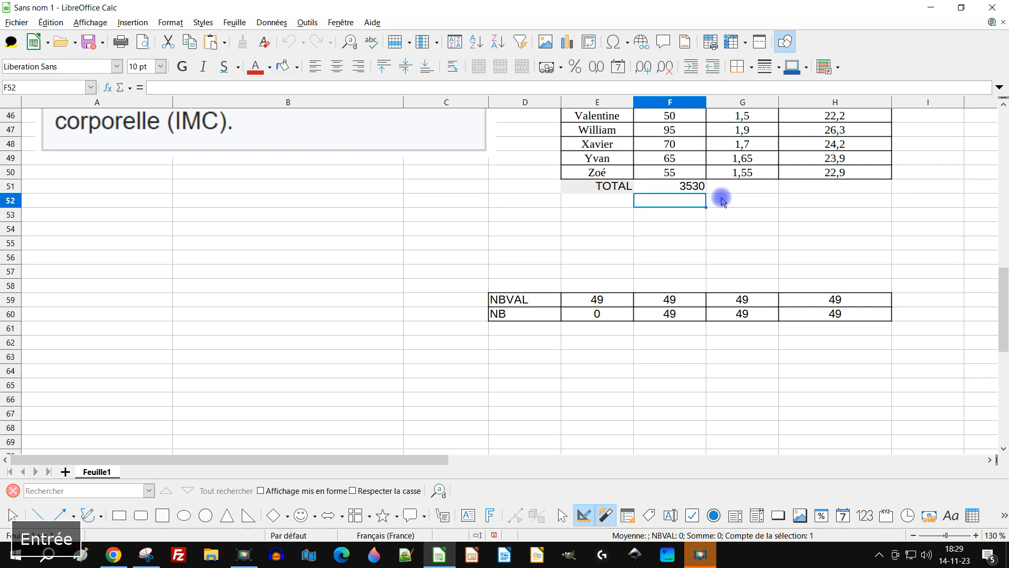
click(693, 187)
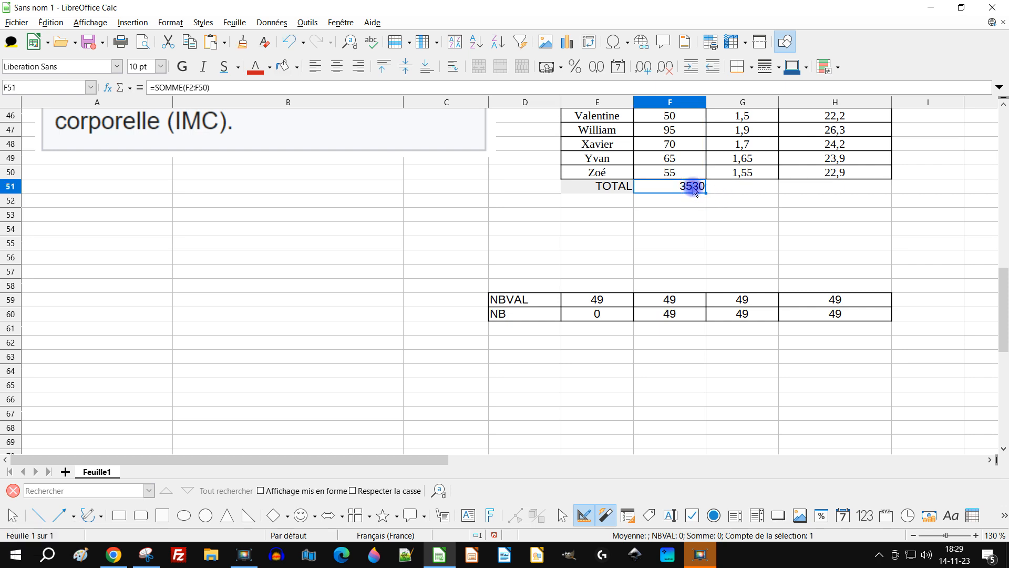
click(345, 72)
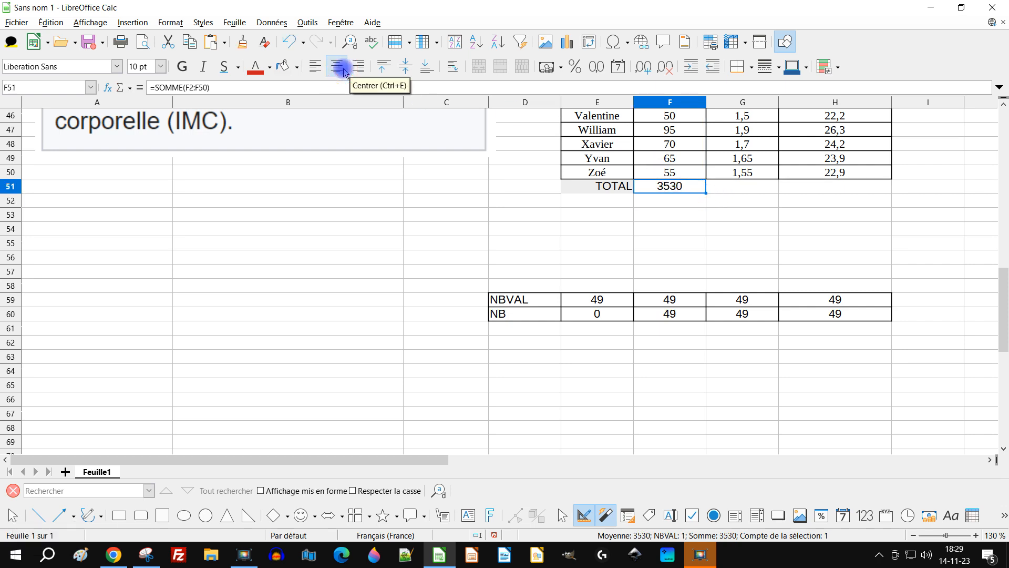
Step: Enter the label MOYENNE in capitals in E52, directly below TOTAL
scroll(735, 190, up, 11)
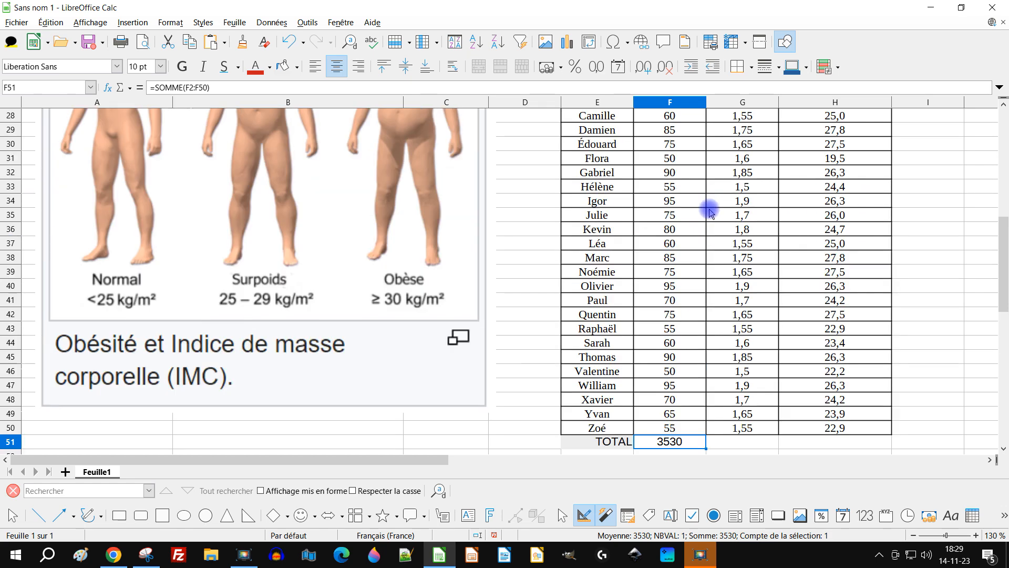
scroll(709, 197, down, 6)
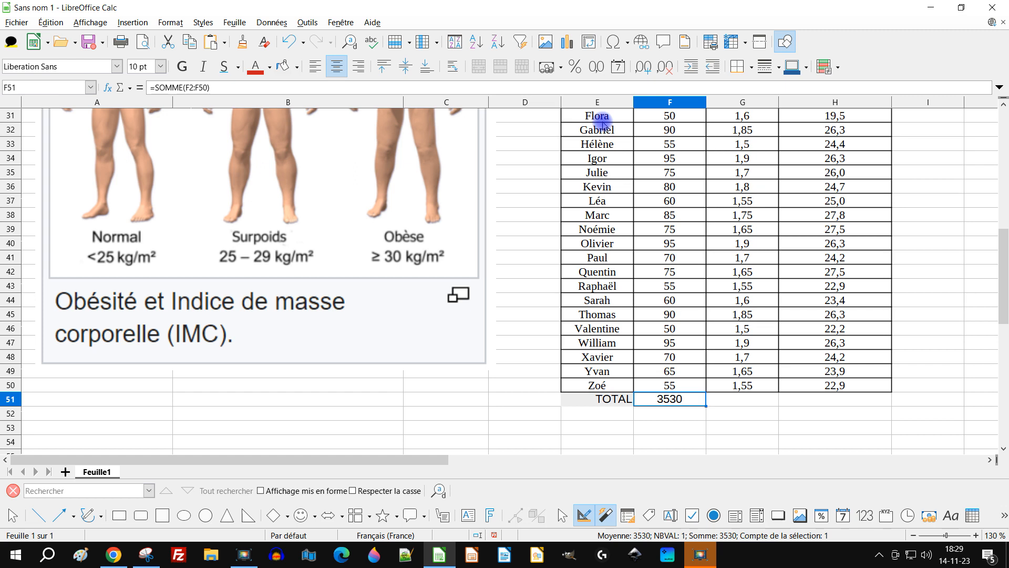
click(610, 414)
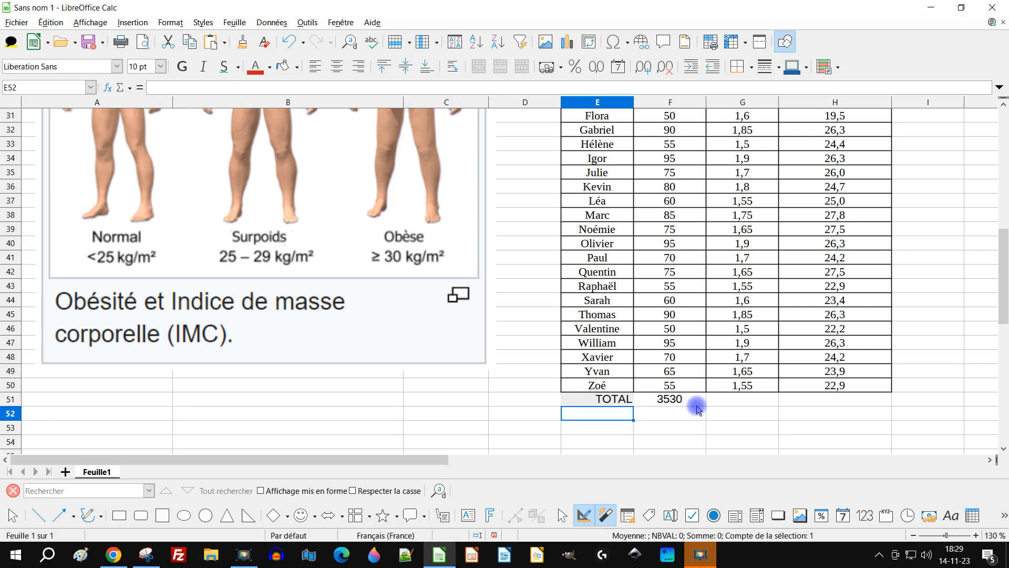
text(moyenne)
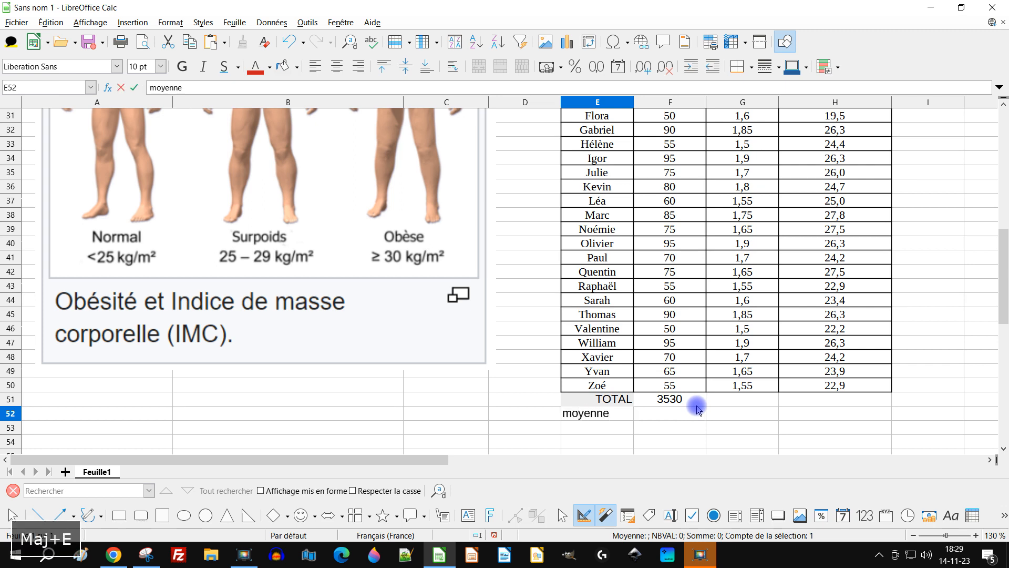
key(BackSpace)
key(BackSpace)
key(BackSpace)
text(oyen)
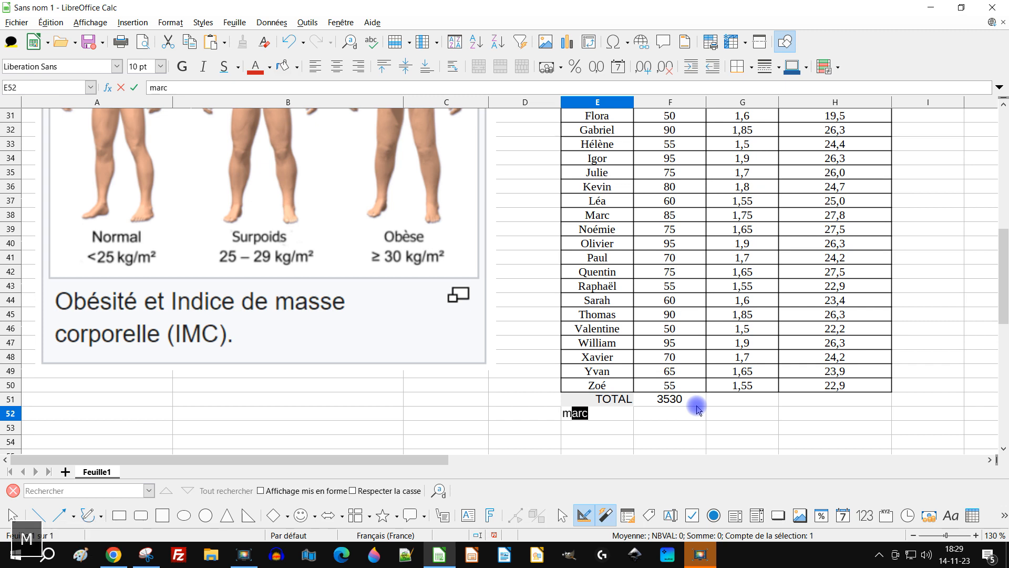
key(BackSpace)
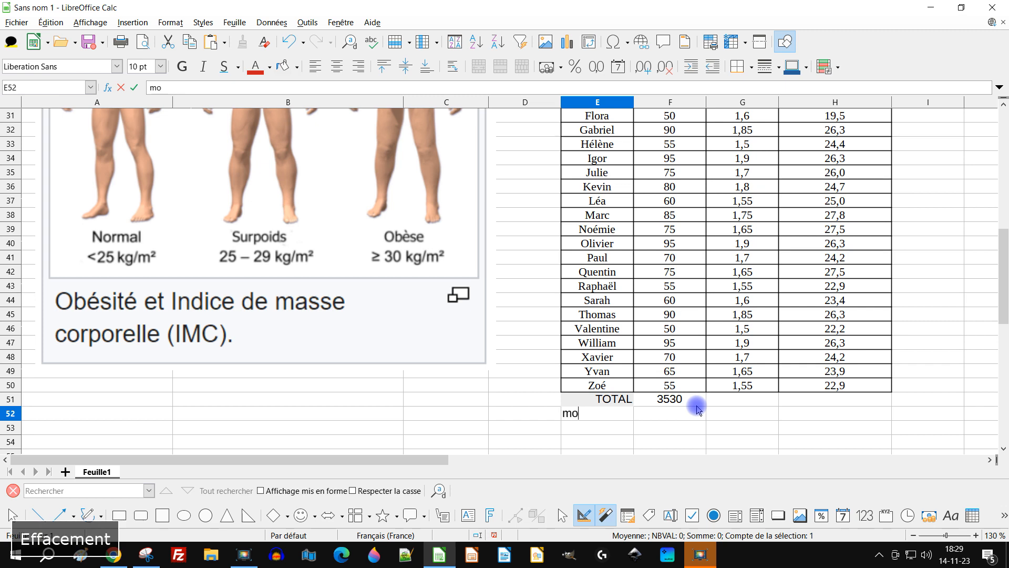
key(BackSpace)
key(BackSpace)
key(Caps_Lock)
text(M)
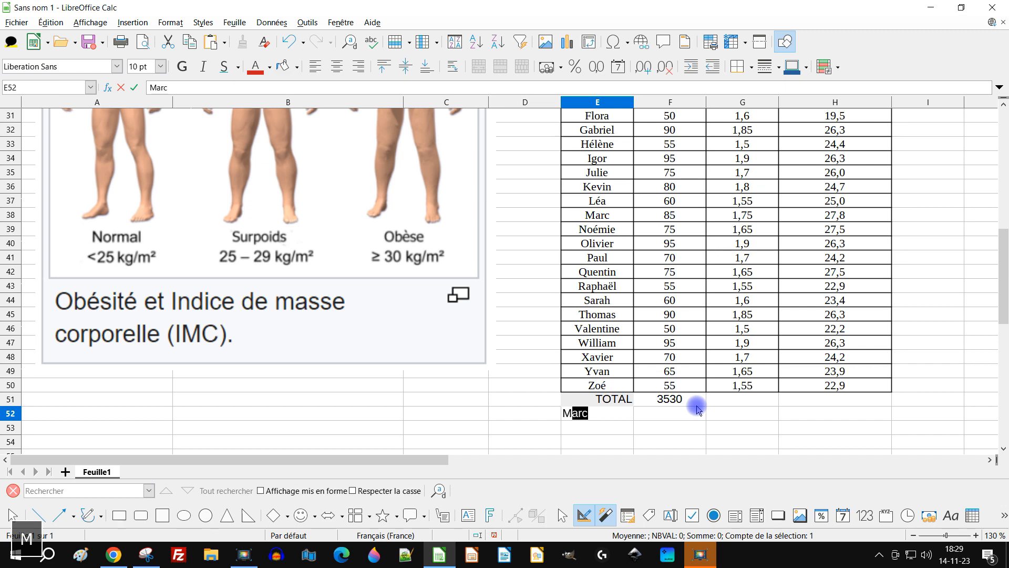
text(OYENNE)
key(Return)
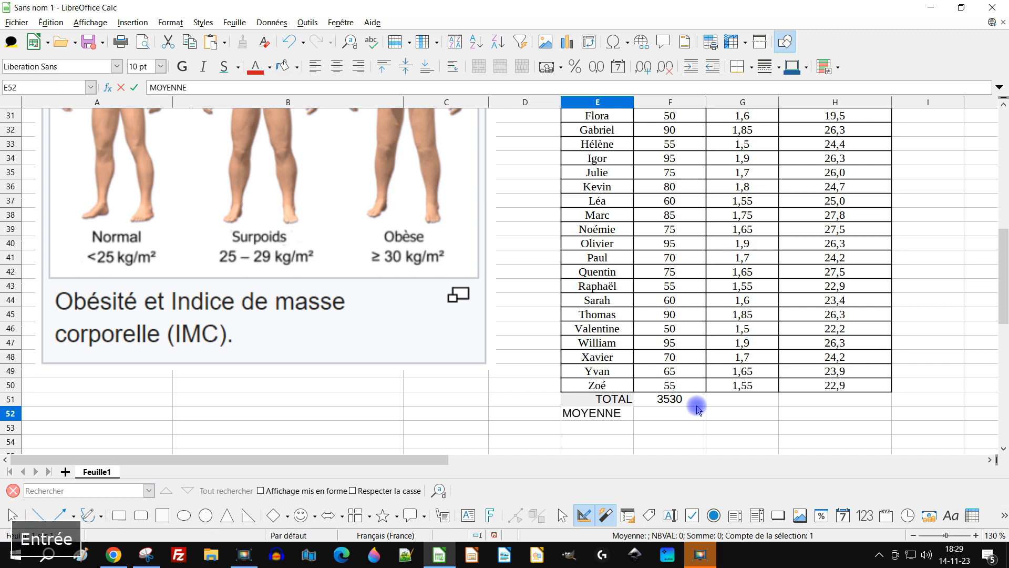
Step: Calculate the average weight in F52 with the MOYENNE function over the range F2:F50
key(Up)
key(Right)
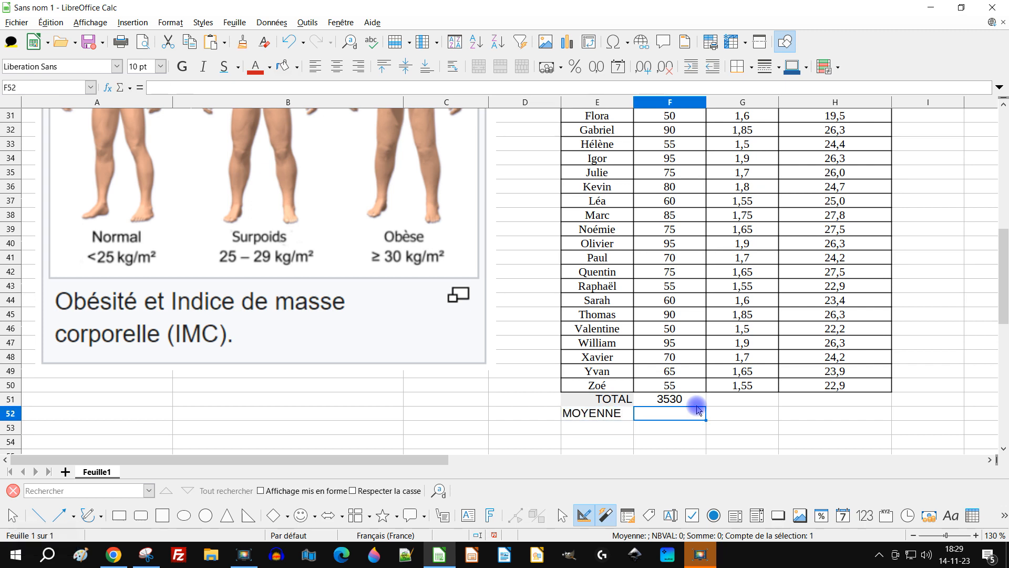
click(130, 89)
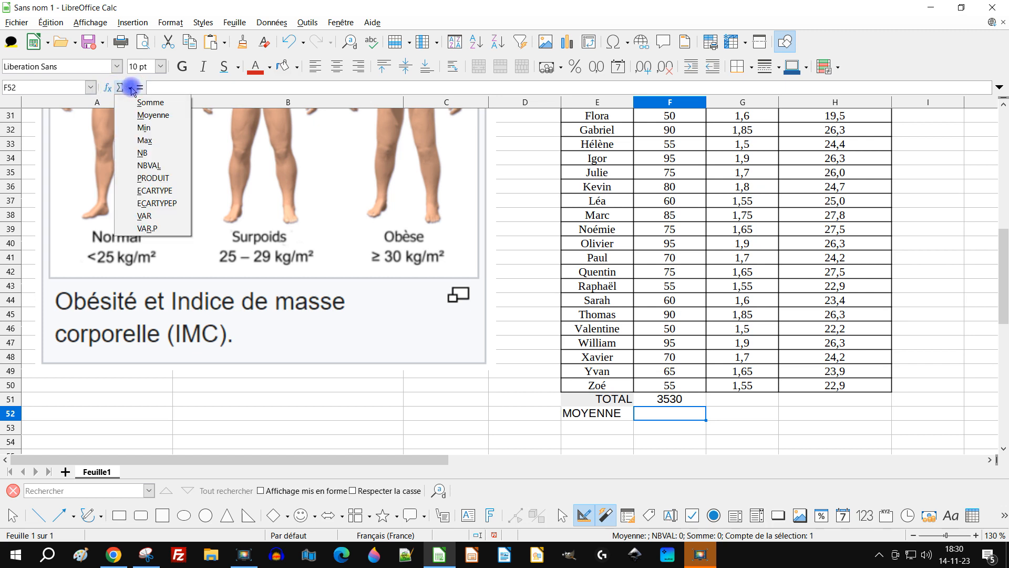
click(167, 118)
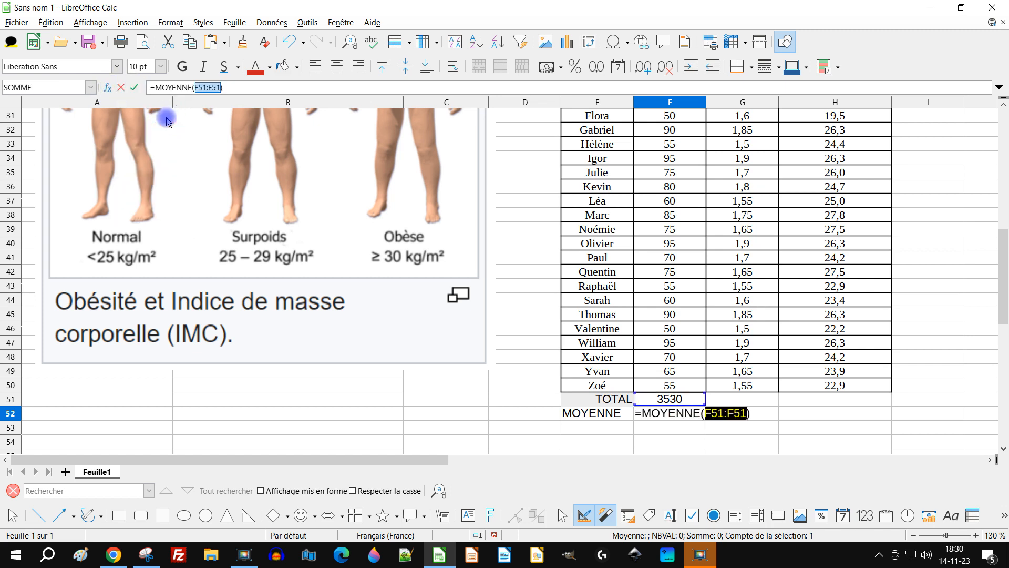
click(687, 387)
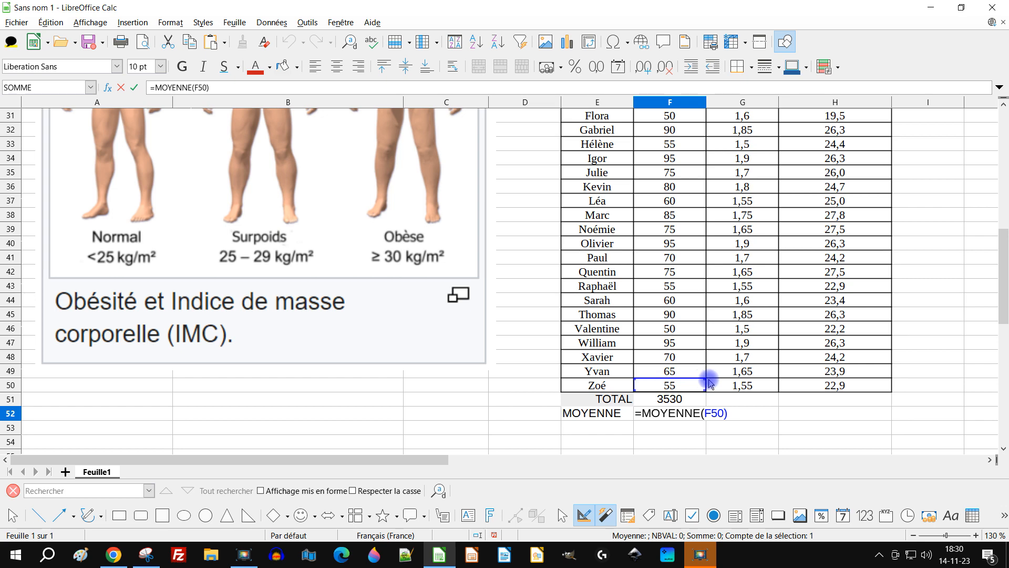
drag(705, 378, 683, 147)
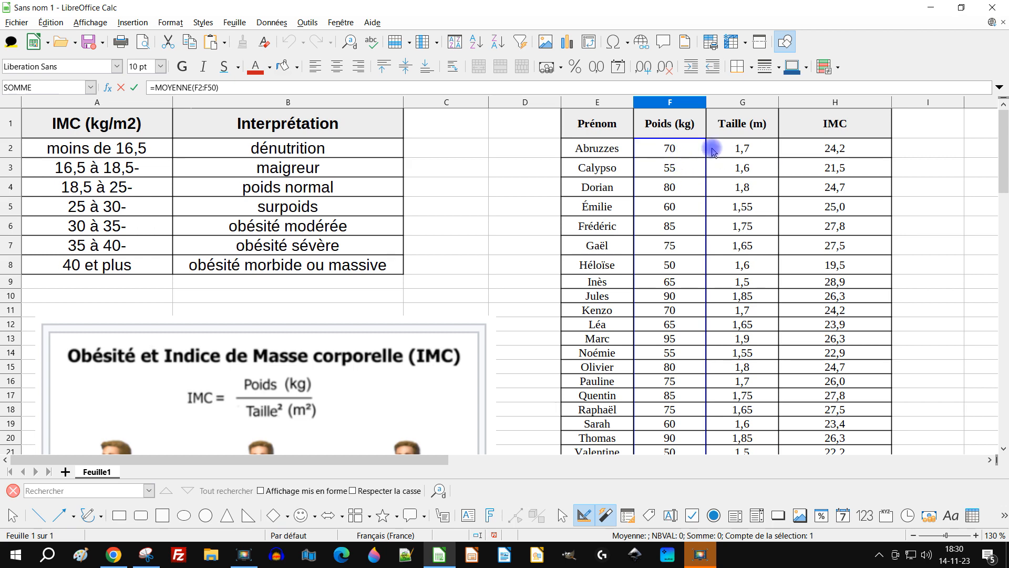
key(Return)
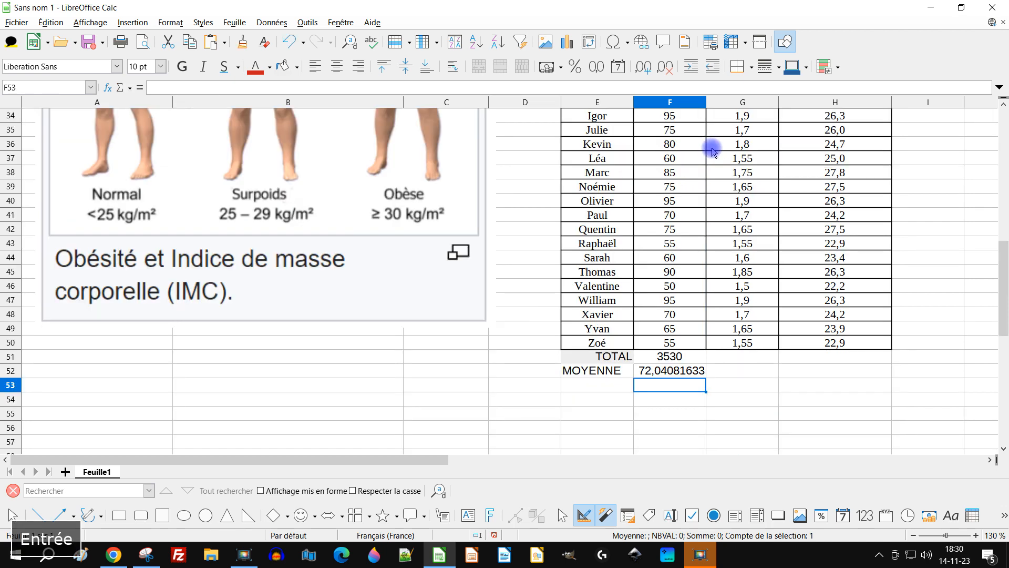
Step: Reduce the average in F52 to two decimal places and centre it in the cell
click(673, 371)
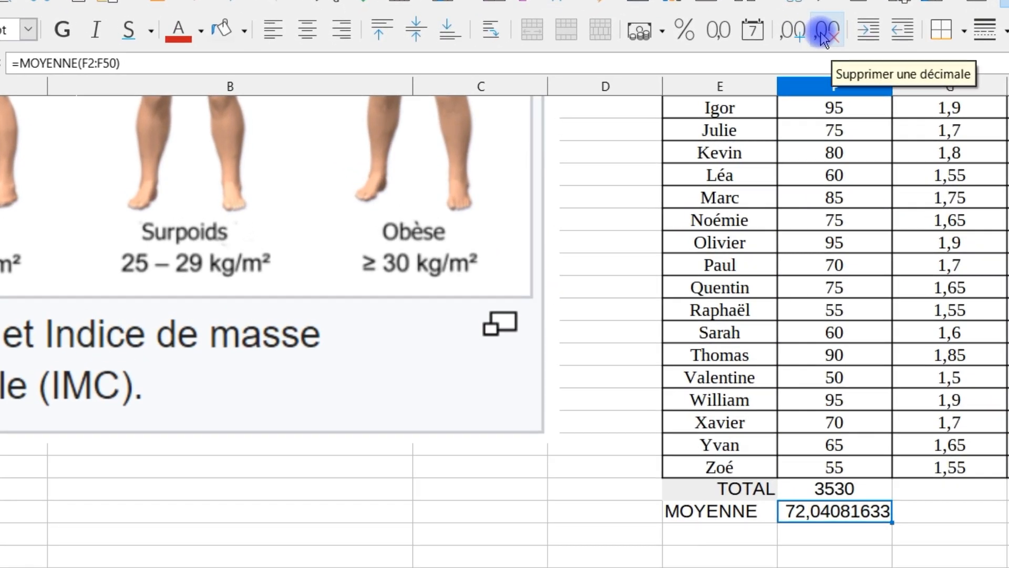
click(823, 38)
click(823, 37)
click(823, 38)
click(824, 38)
click(823, 37)
click(824, 38)
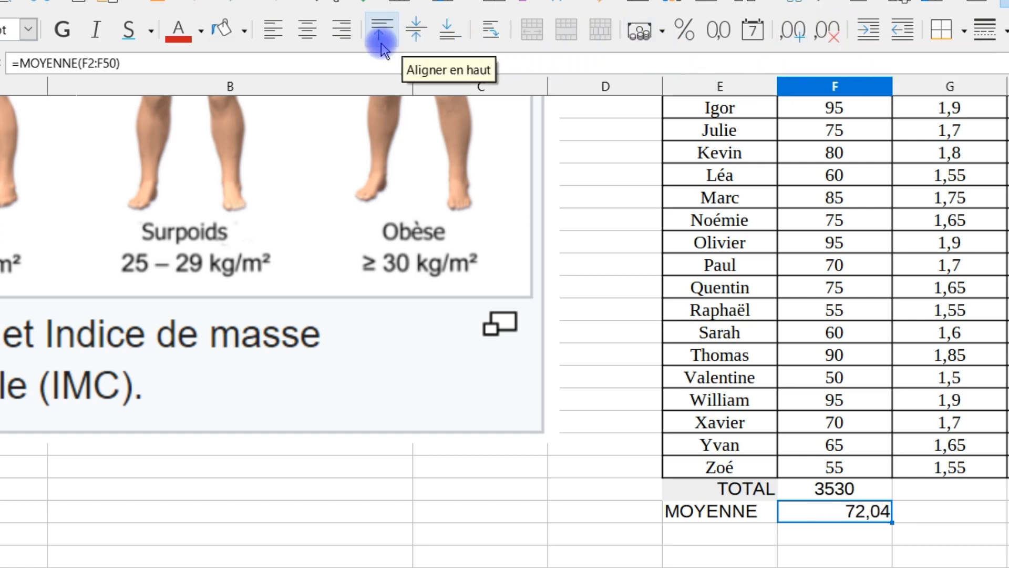
click(304, 30)
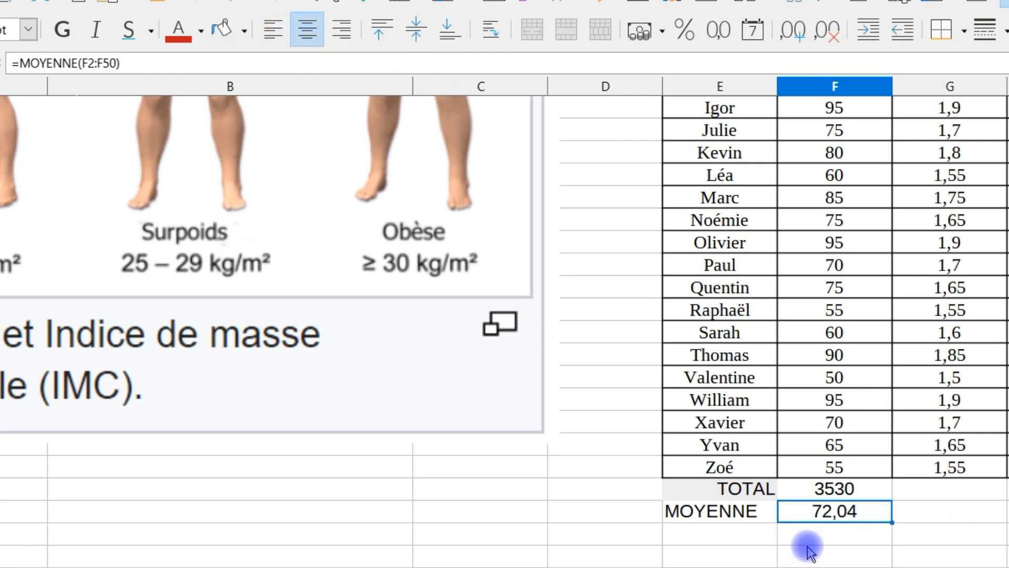
Step: Enter the label MEDIANE in E53, directly below MOYENNE
click(736, 531)
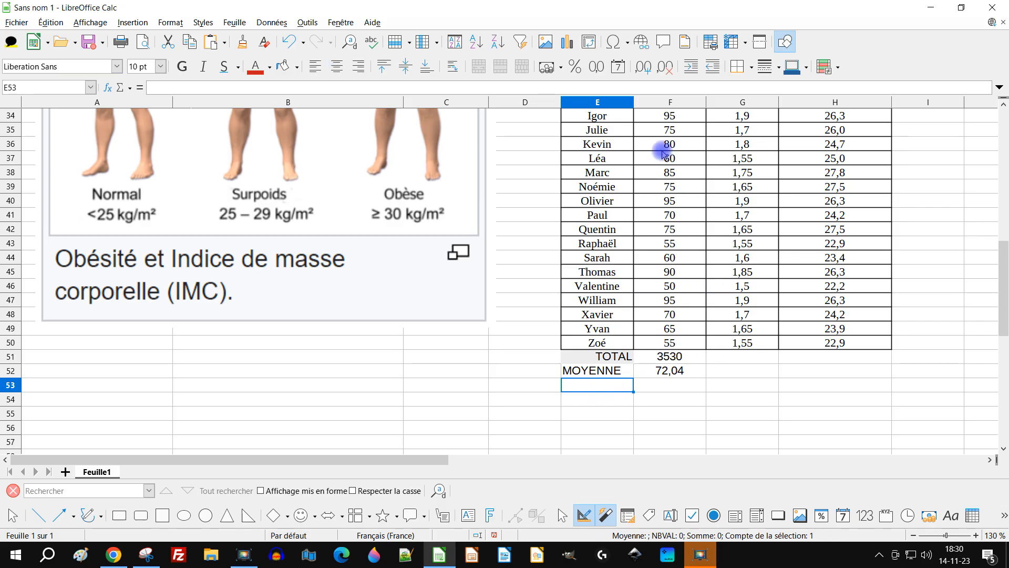
text(MEDIAN)
text(N)
key(BackSpace)
text(E)
key(Return)
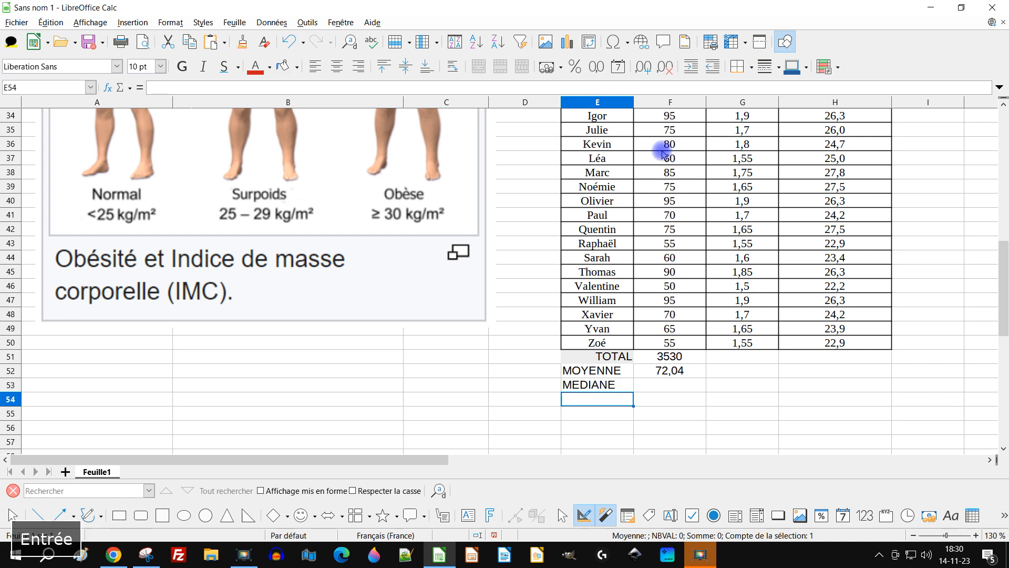
Step: Copy the MOYENNE formula text from F52 and paste it into F53, beside the MEDIANE label
key(Up)
key(Right)
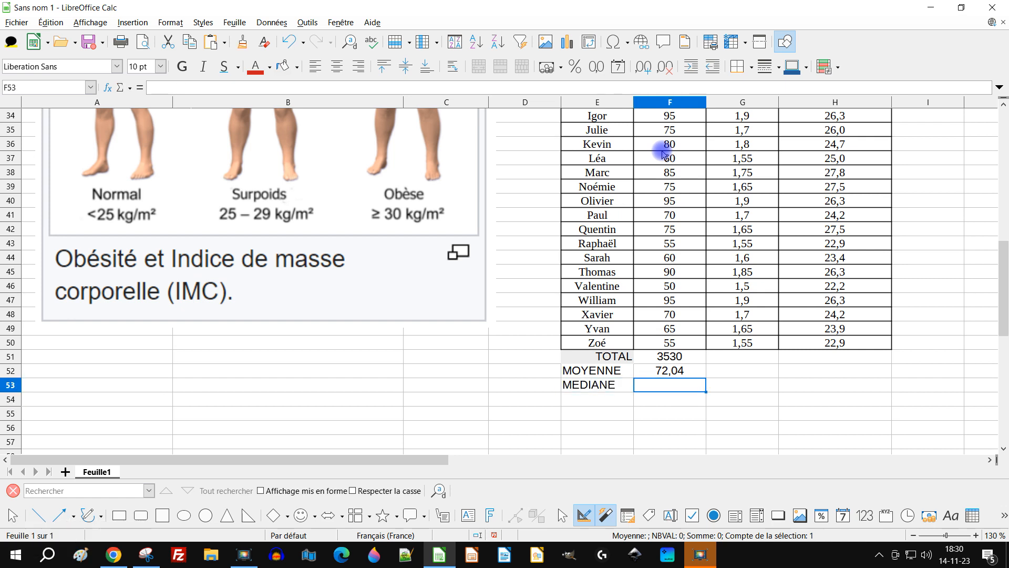
key(Up)
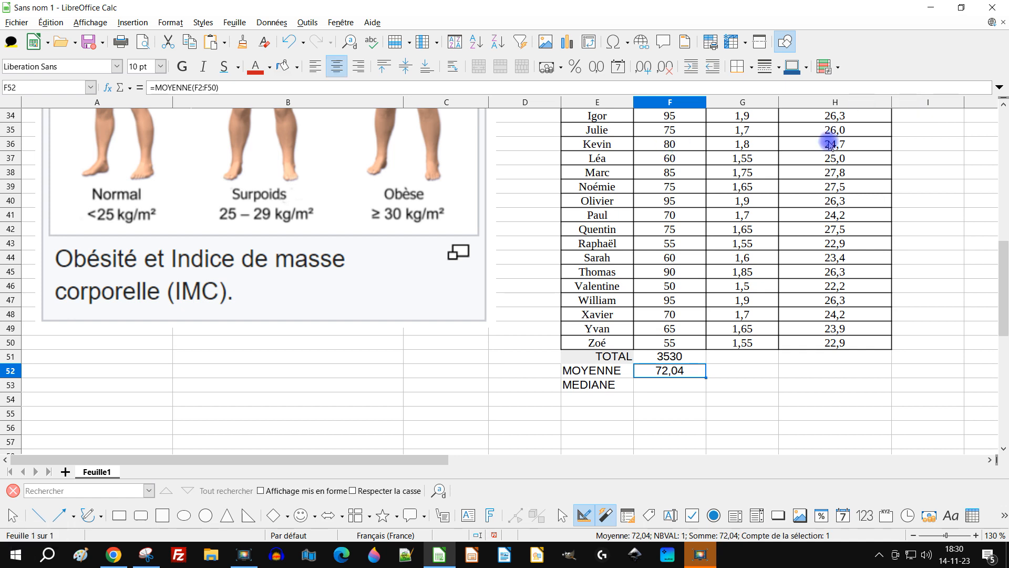
double_click(675, 370)
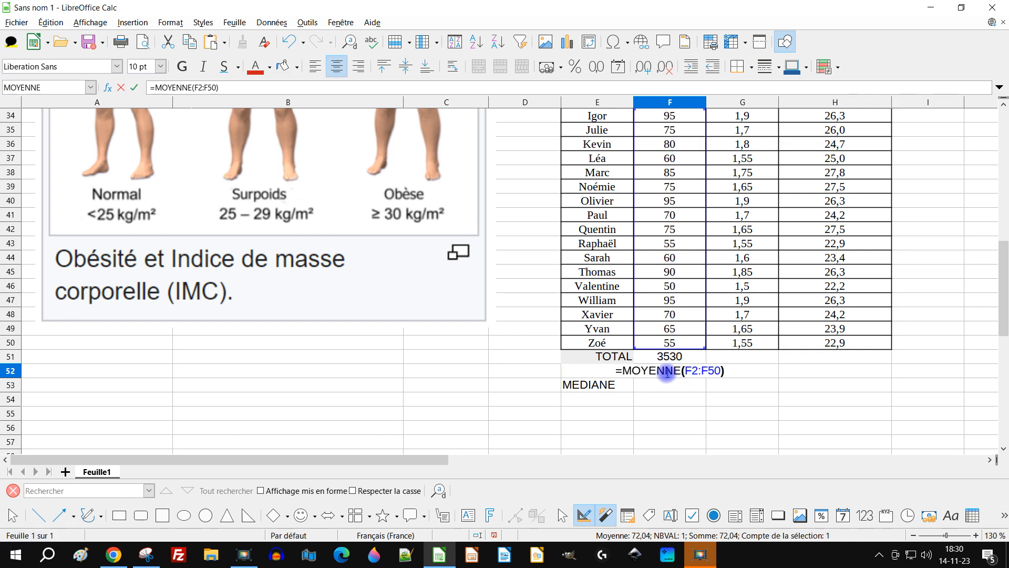
triple_click(678, 370)
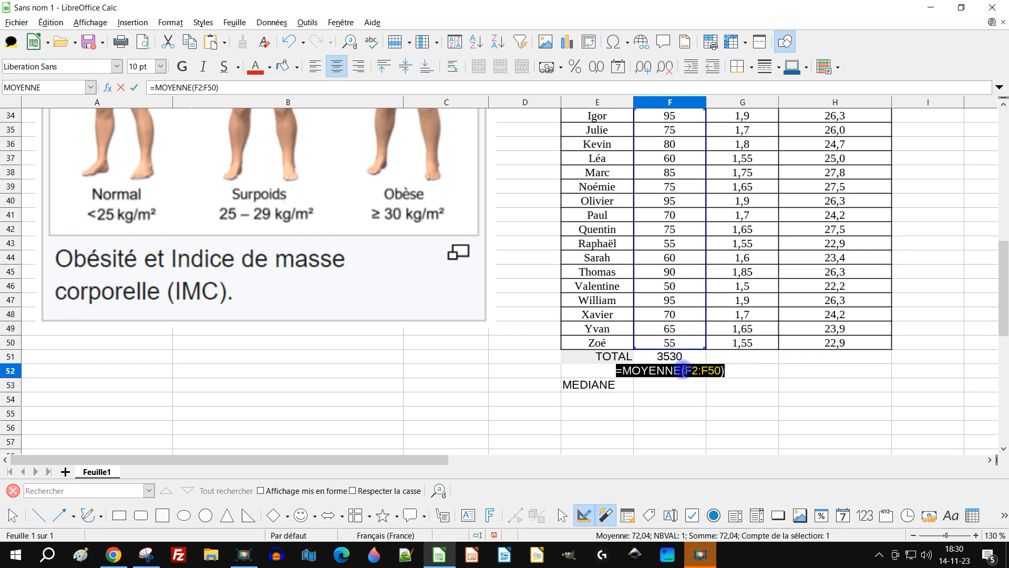
key(ctrl+c)
key(Return)
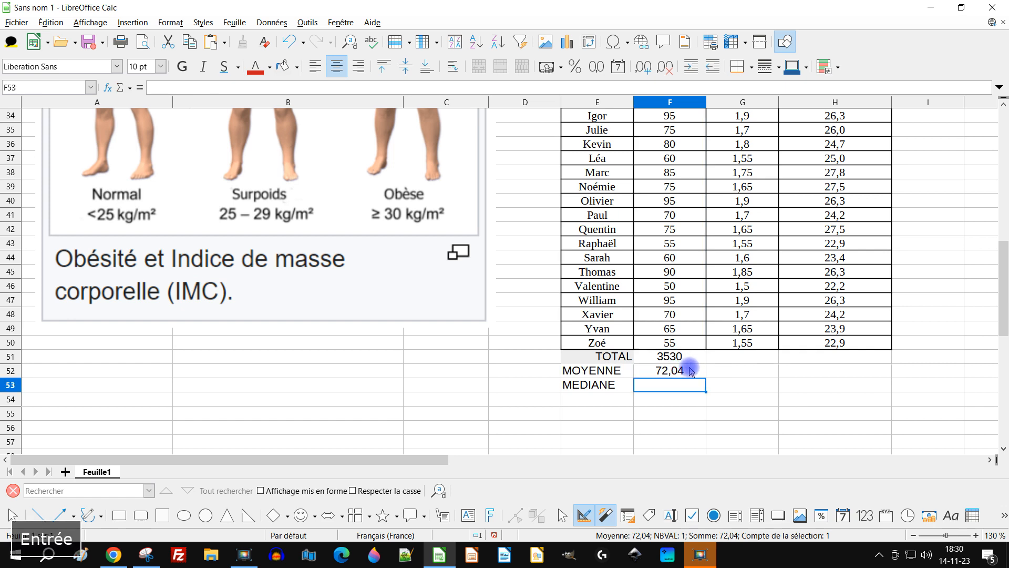
key(ctrl+v)
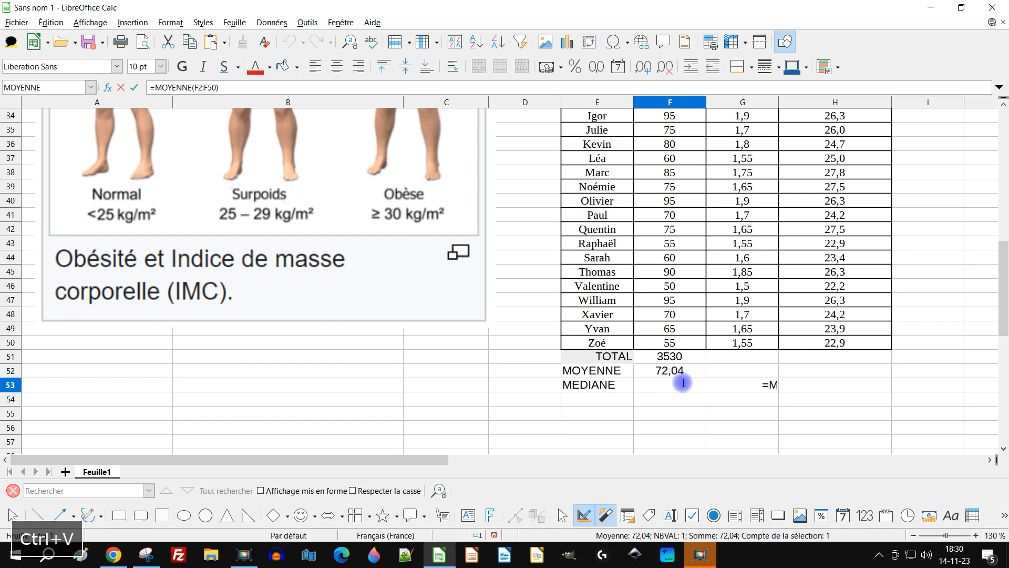
Step: Replace the function name in F53 with MEDIANE, keeping the range F2:F50, and centre the result in the cell
double_click(173, 86)
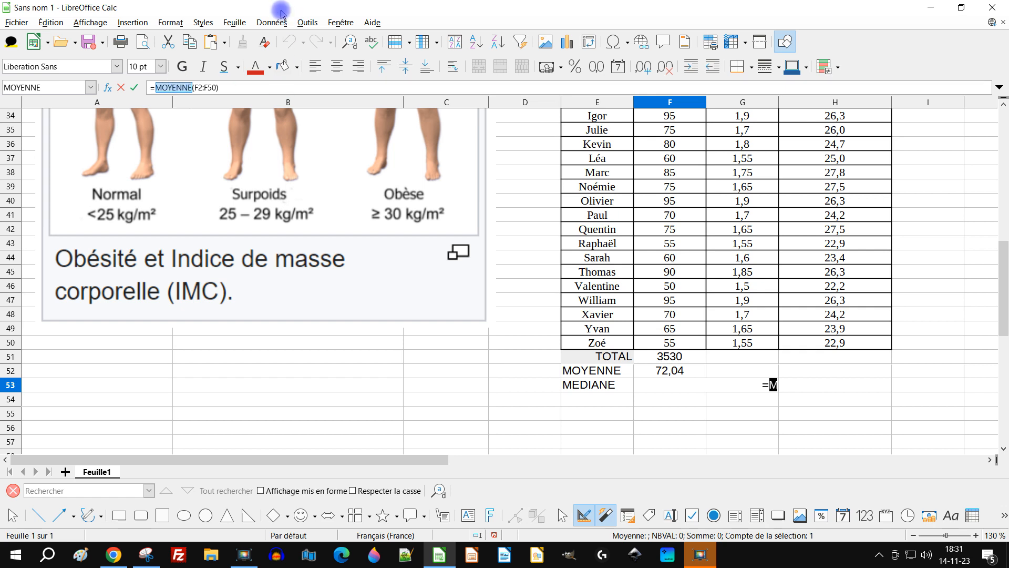
text(MEDI)
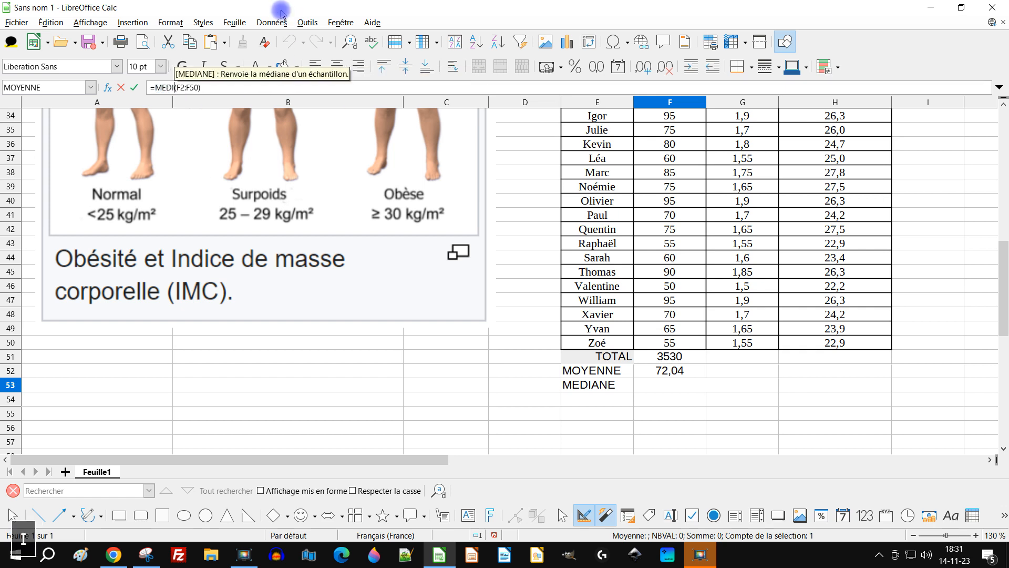
text(ANE)
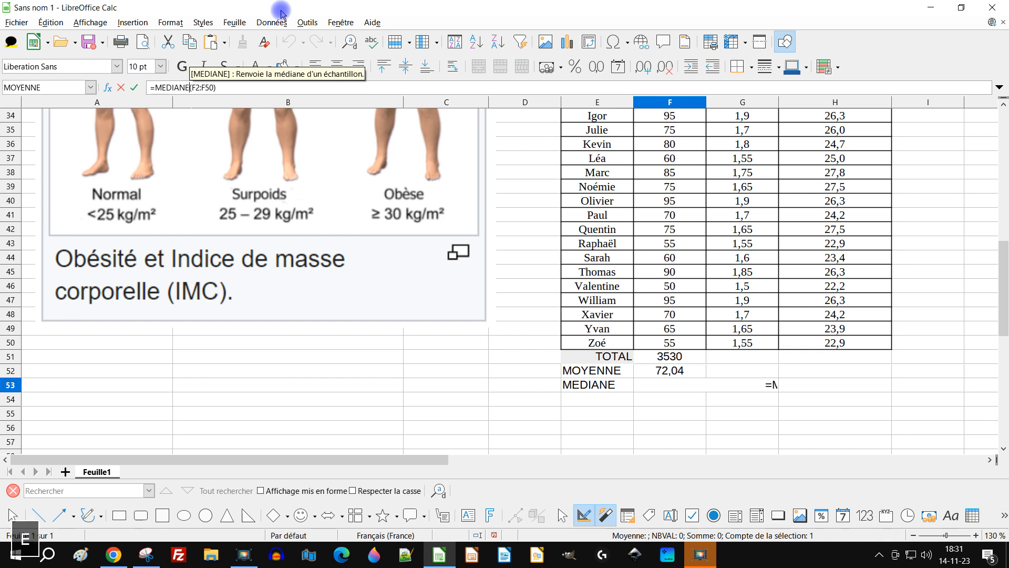
key(Return)
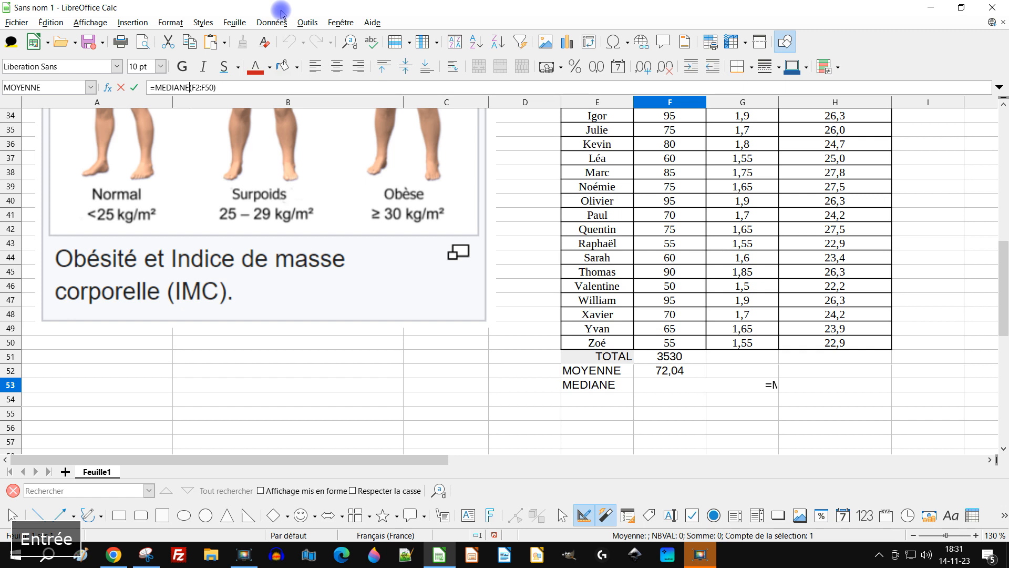
key(Return)
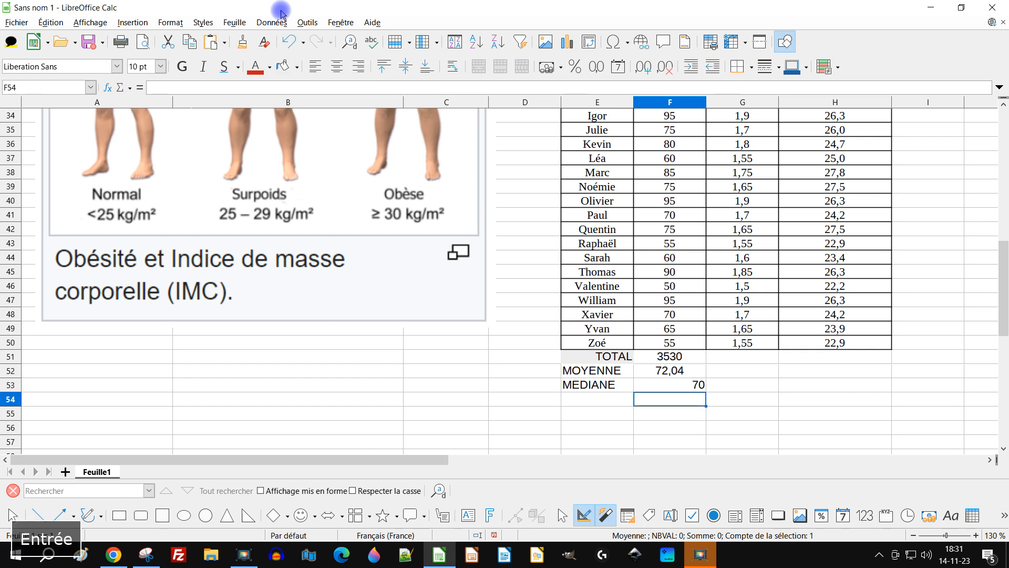
click(683, 389)
click(337, 66)
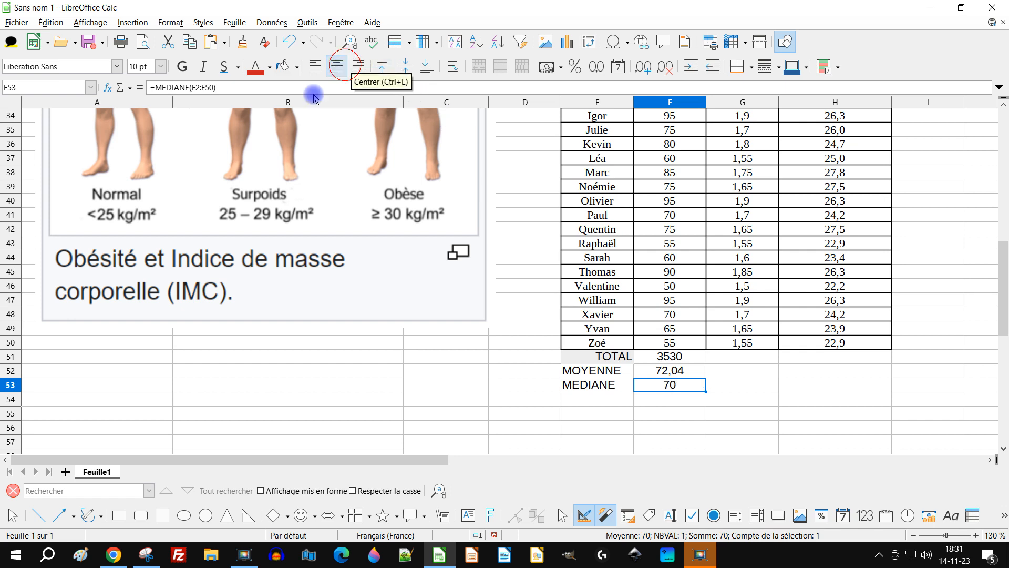
Step: Enter the labels MINIMUM in E54 and MAXIMUM in E55 in capitals, directly below MEDIANE
scroll(669, 440, up, 1)
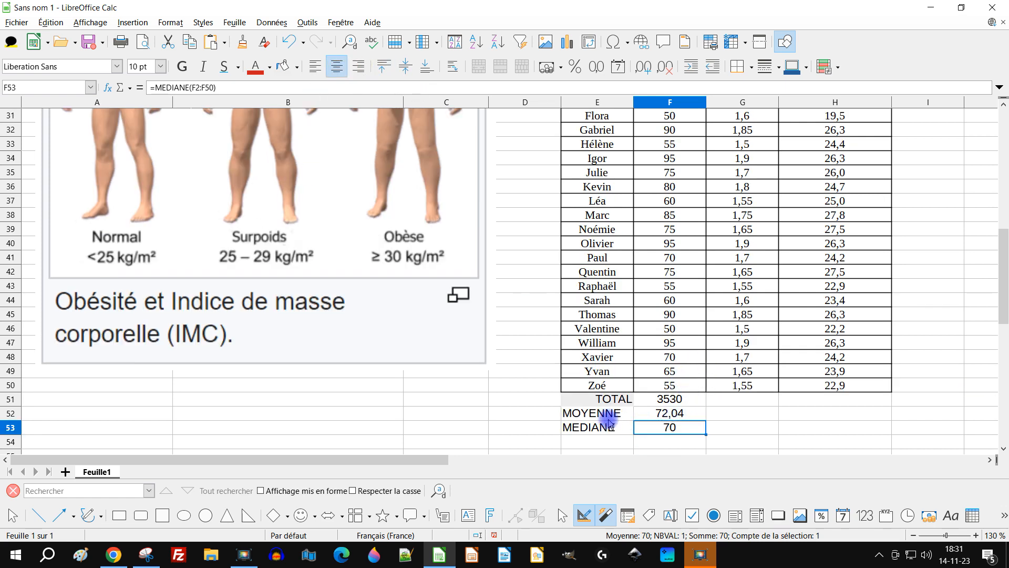
scroll(657, 358, down, 3)
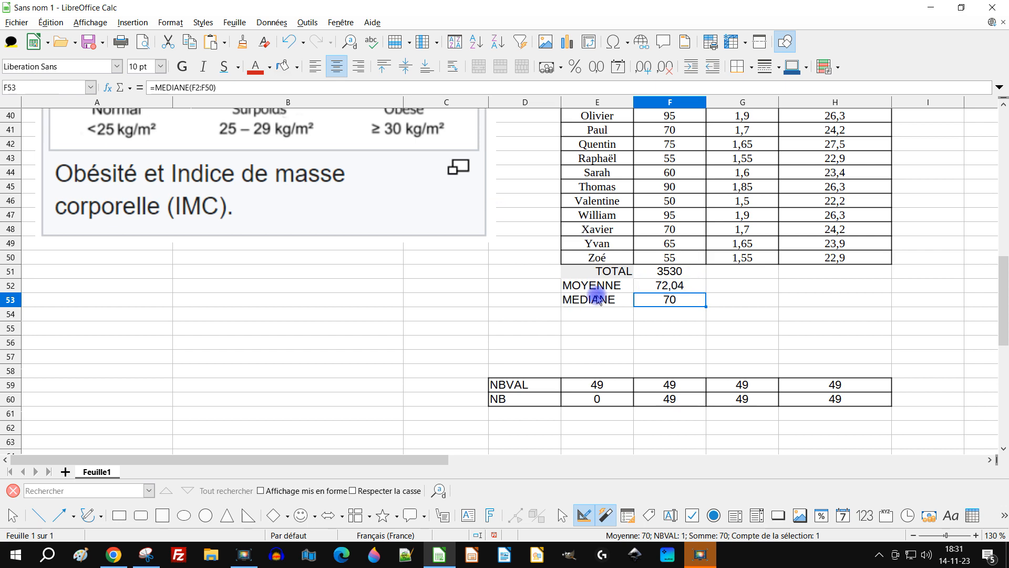
click(598, 314)
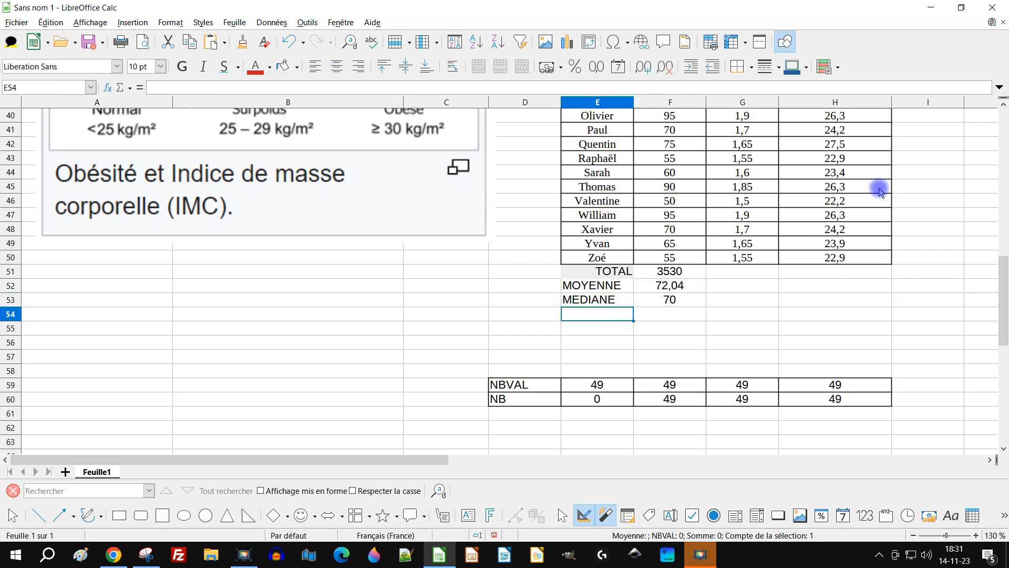
text(MEDI)
key(BackSpace)
key(BackSpace)
key(Caps_Lock)
text(min)
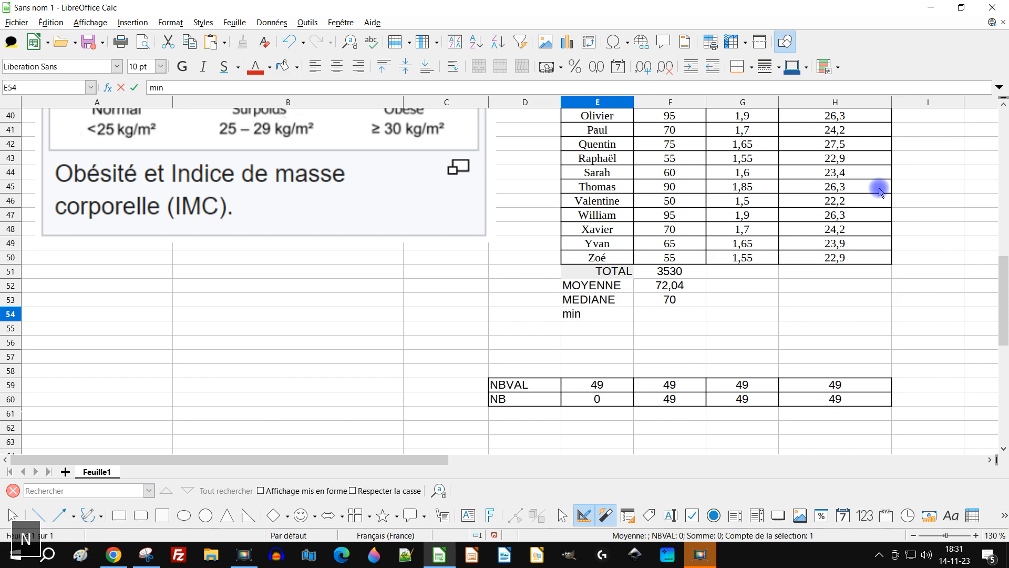
key(BackSpace)
key(BackSpace)
key(BackSpace)
key(Caps_Lock)
text(MINIMUM)
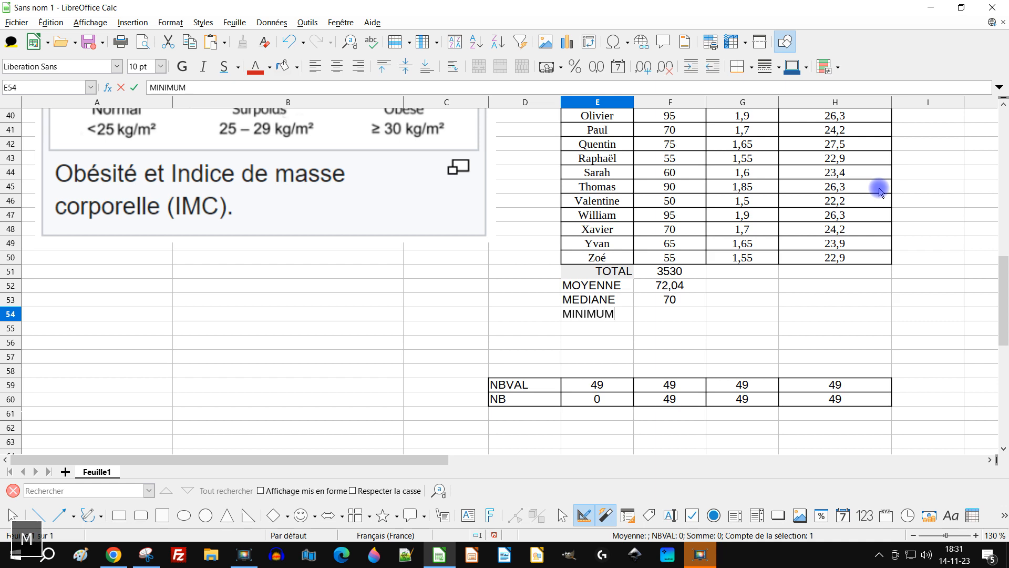
key(Return)
text(MAXIMUM)
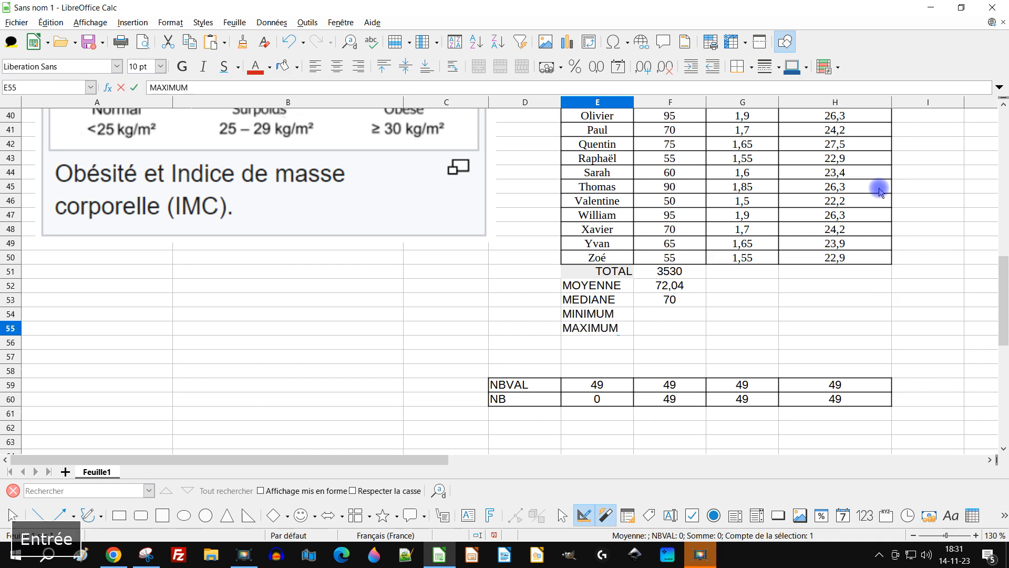
key(Return)
key(Up)
key(Up)
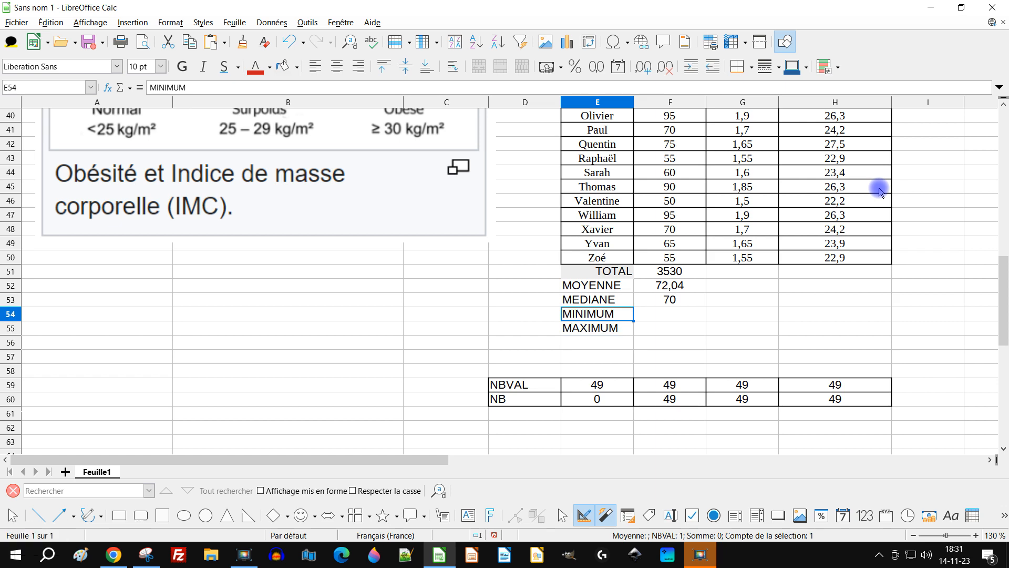
key(ctrl+x)
key(ctrl+z)
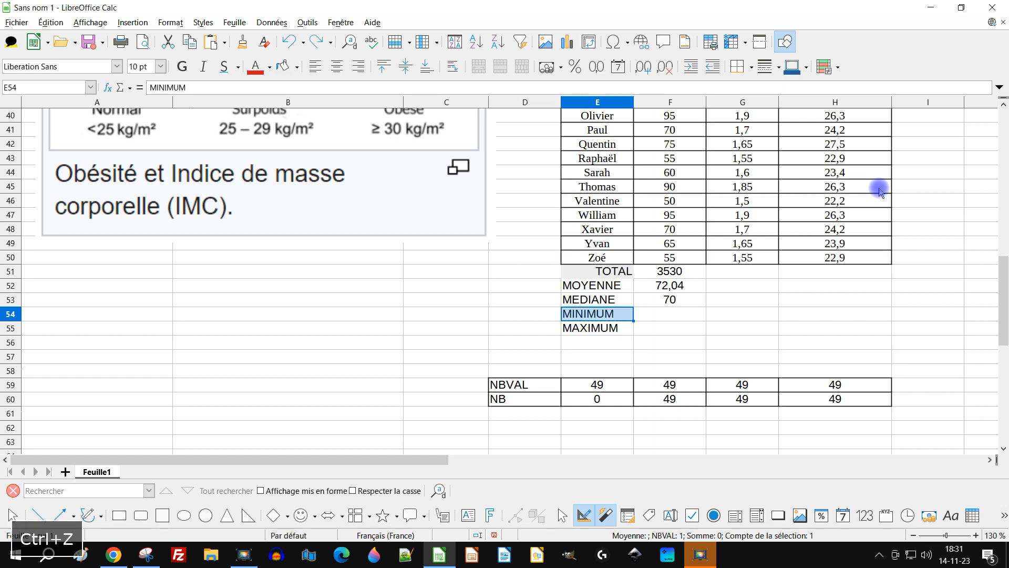
click(746, 310)
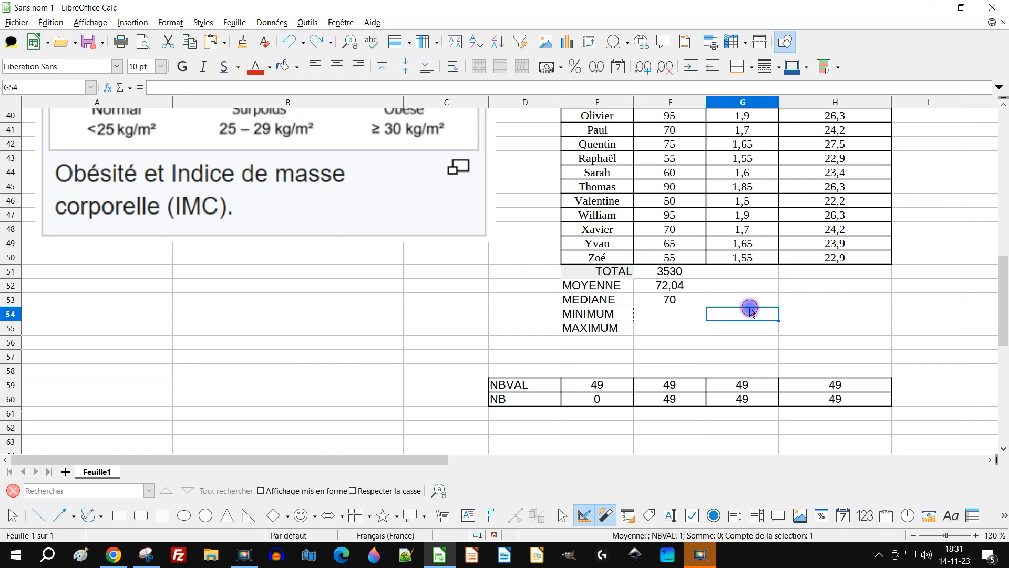
Step: Move the MAXIMUM label up to E54, shifting MINIMUM down to E55
click(596, 331)
key(Escape)
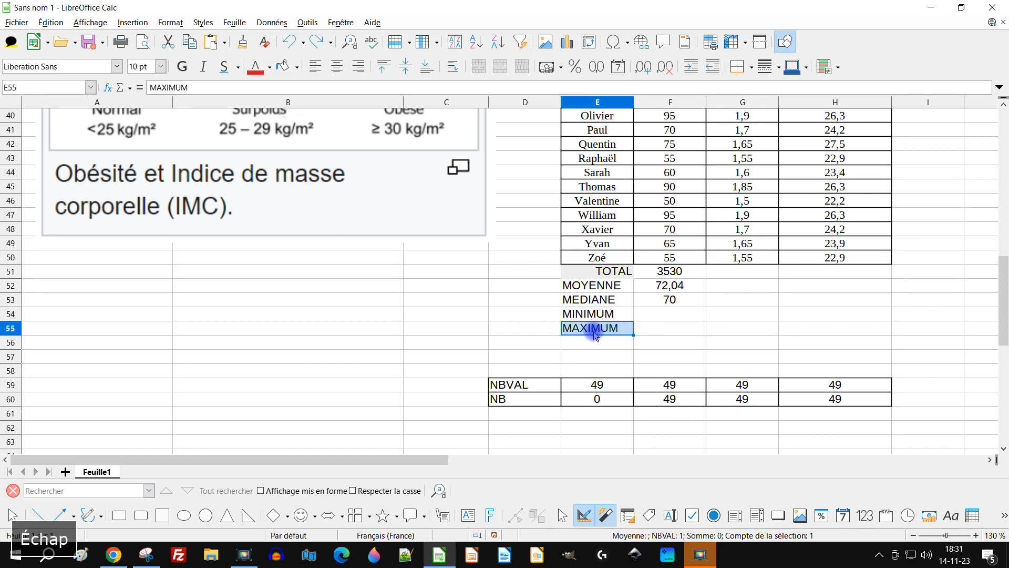
drag(718, 327, 609, 319)
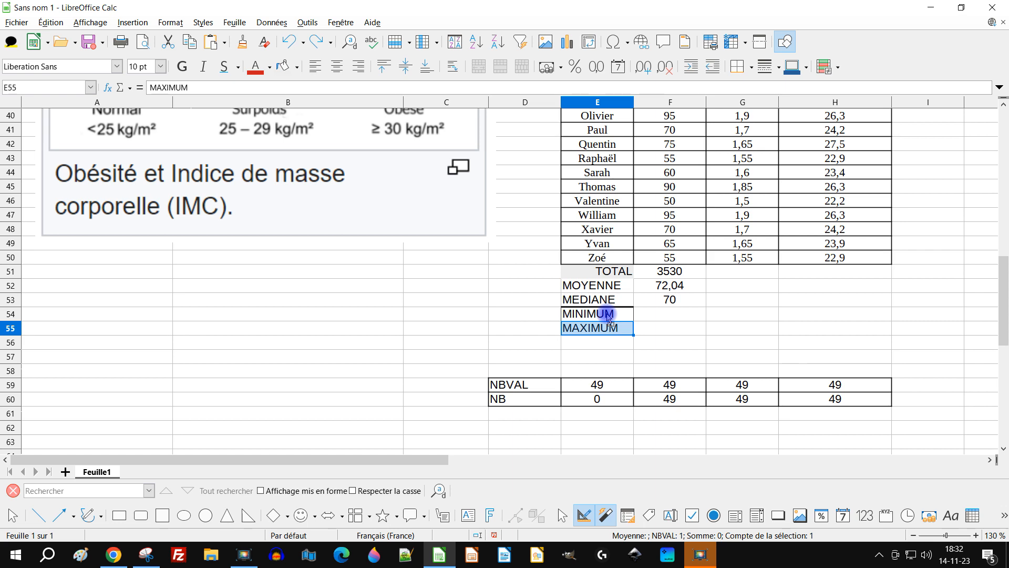
drag(608, 319, 609, 317)
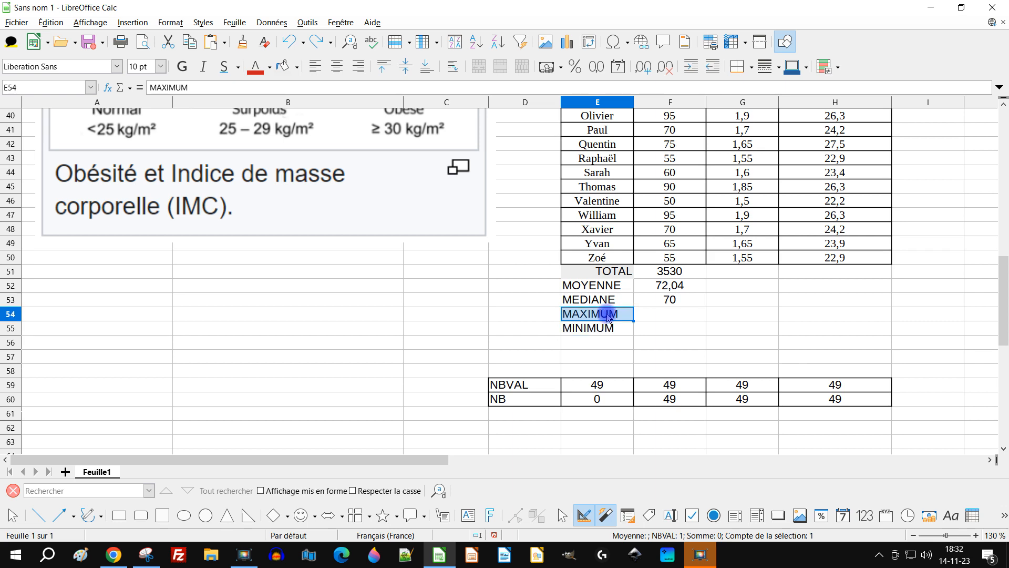
Step: Calculate the maximum weight in F54 with the MAX function over F2:F50 and centre the result
click(650, 316)
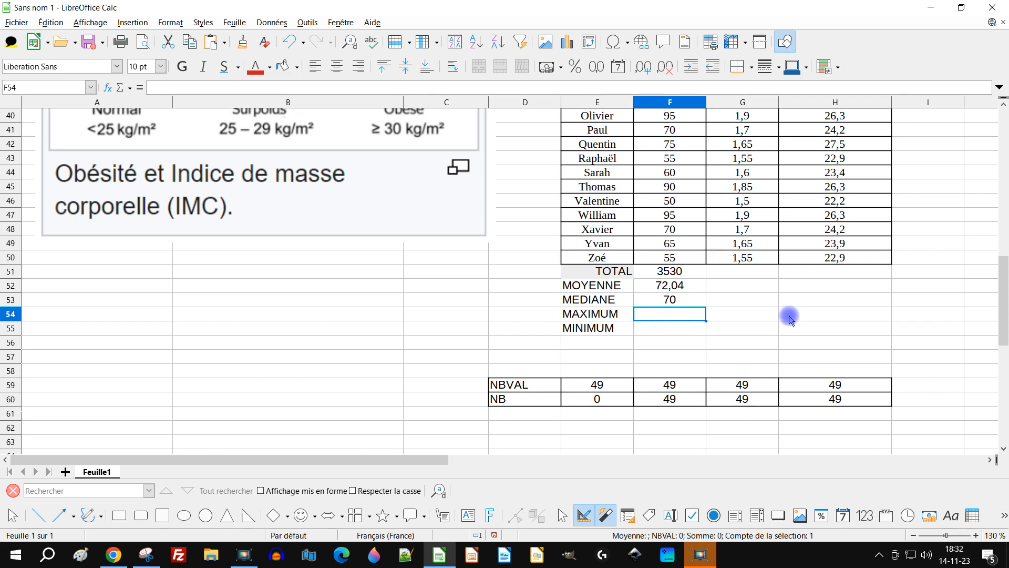
text(+)
key(Caps_Lock)
key(BackSpace)
text(=max)
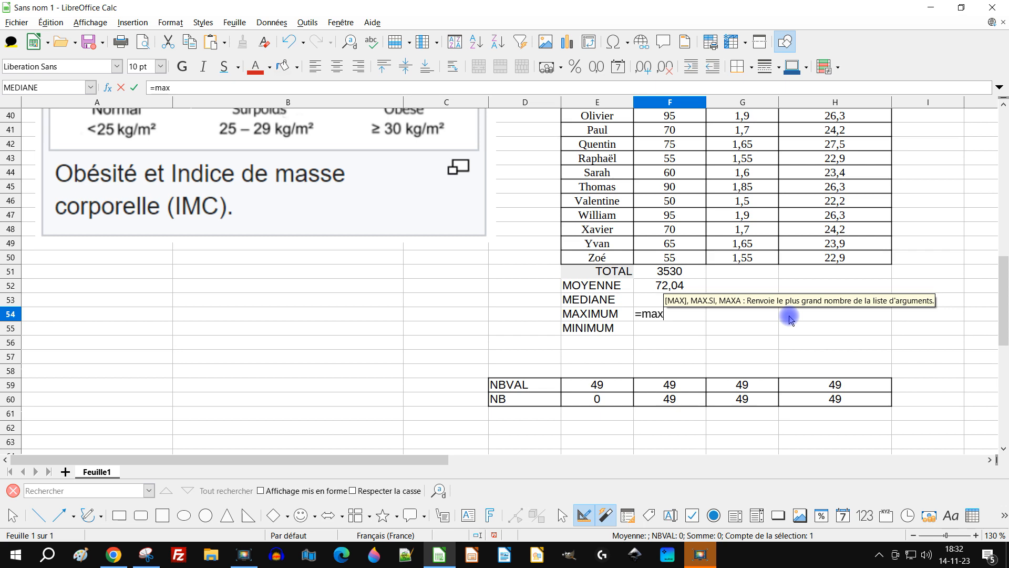
text(()
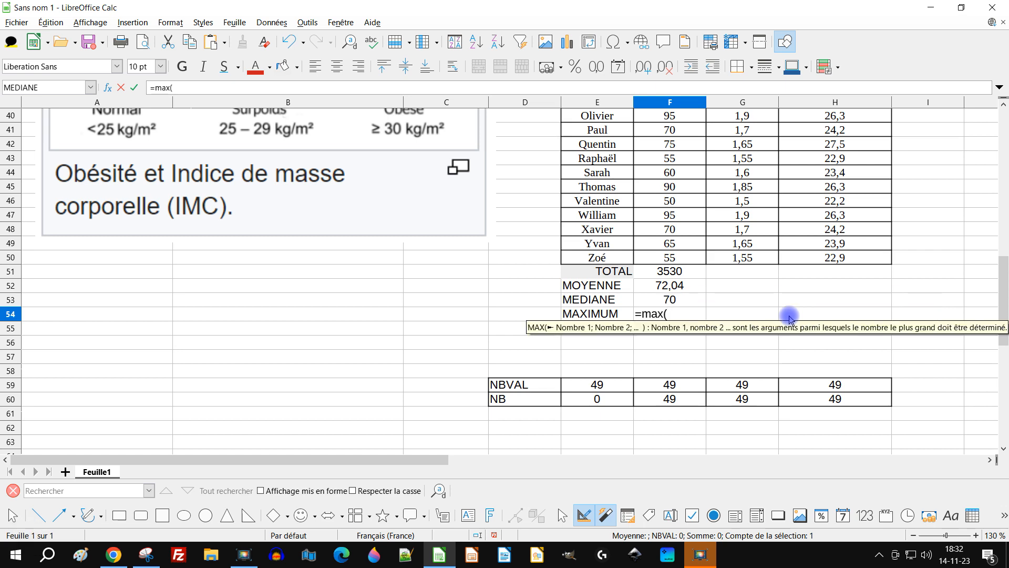
text(f2)
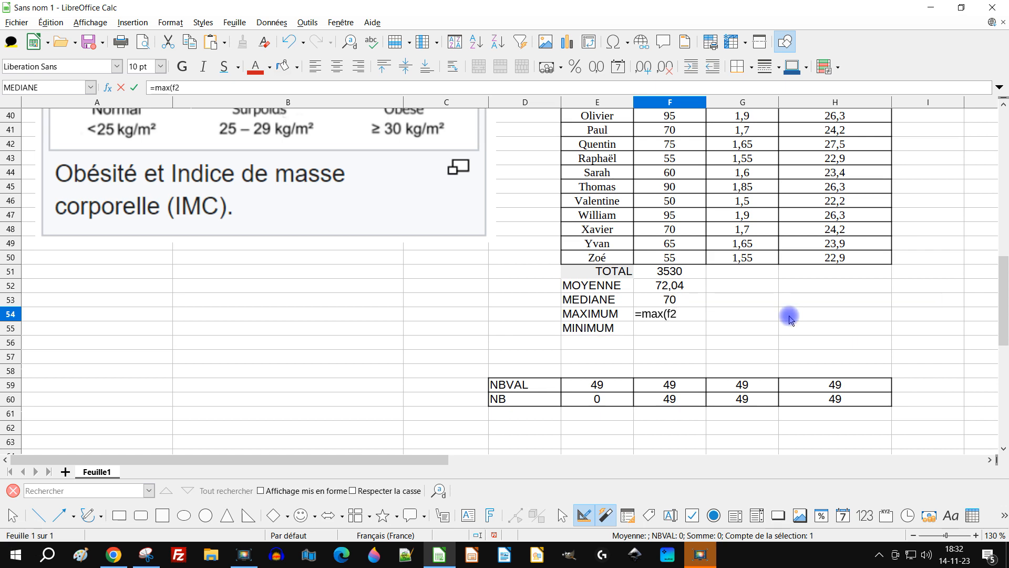
text(:)
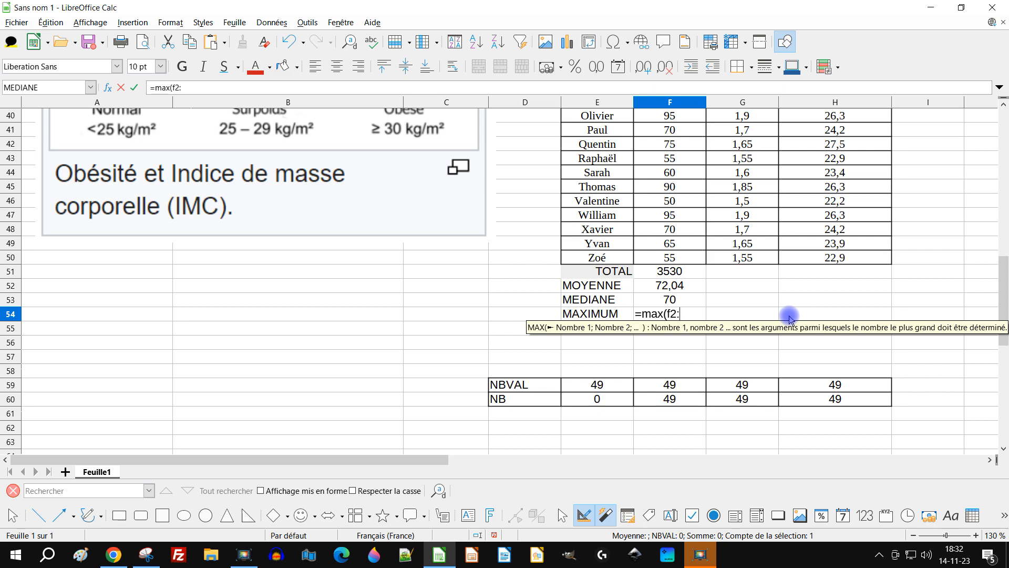
text(f50)
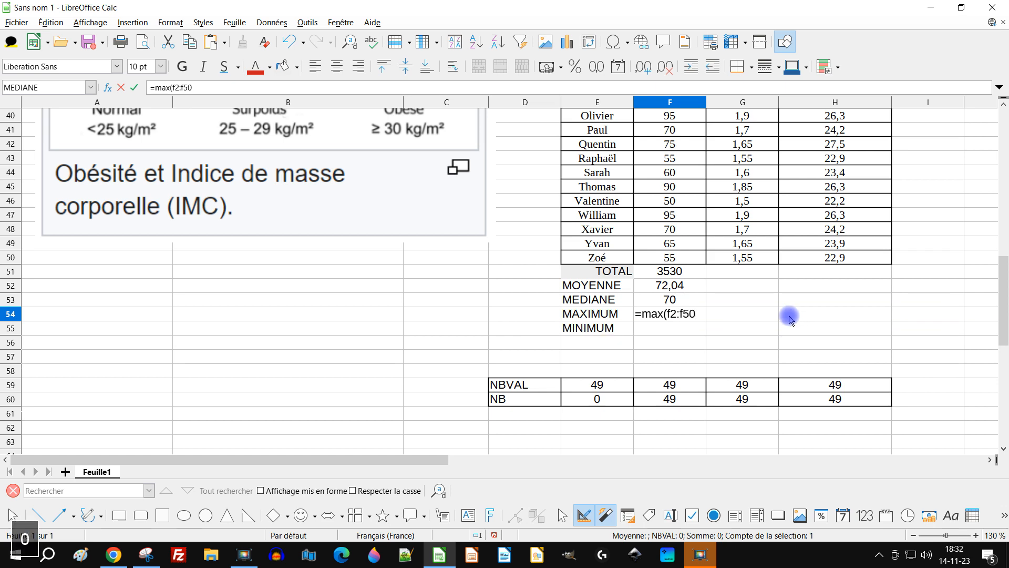
key(Return)
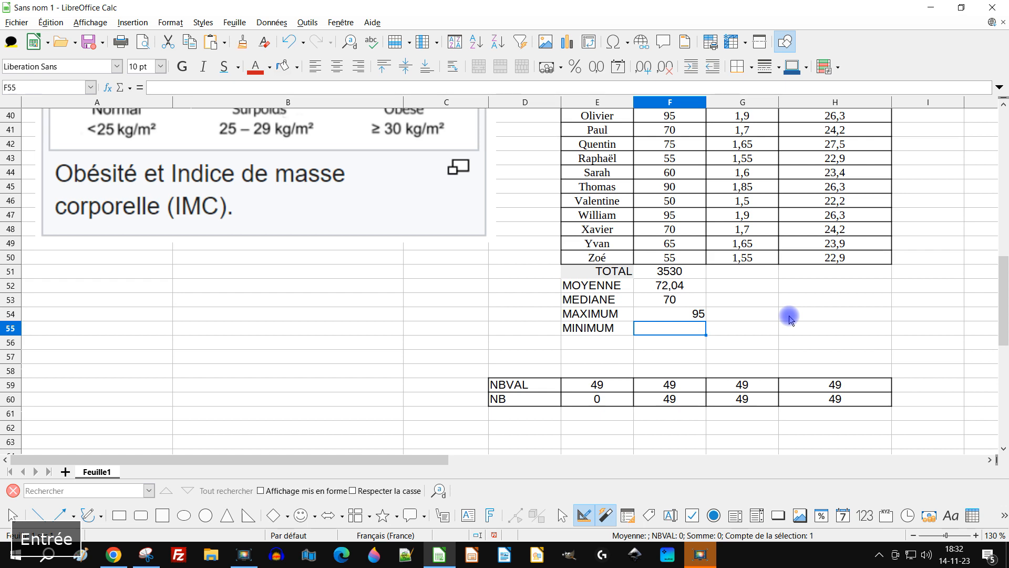
key(Up)
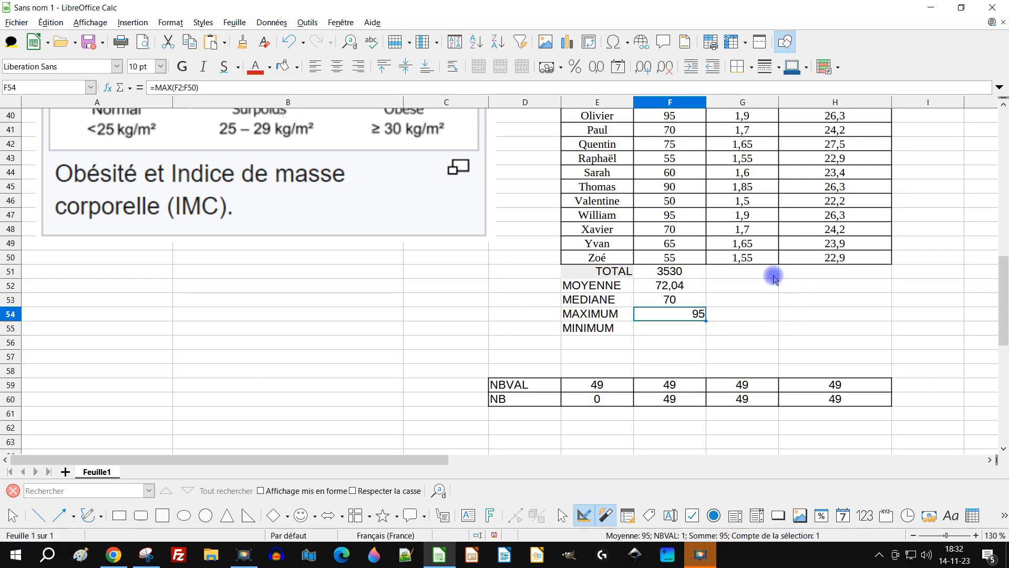
click(336, 66)
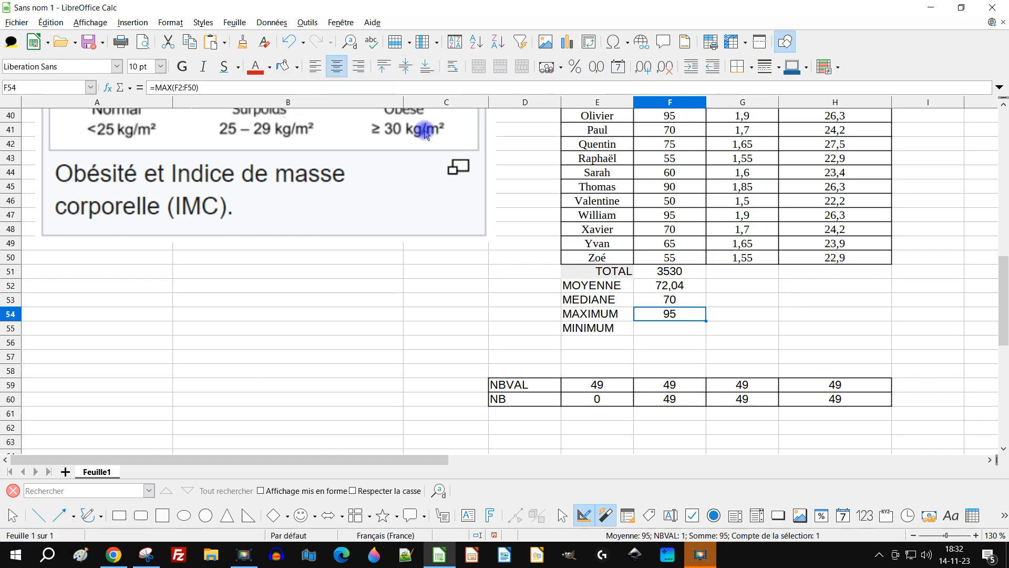
Step: Make the row references in the F54 maximum formula absolute, giving =MAX(F$2:F$50)
double_click(696, 314)
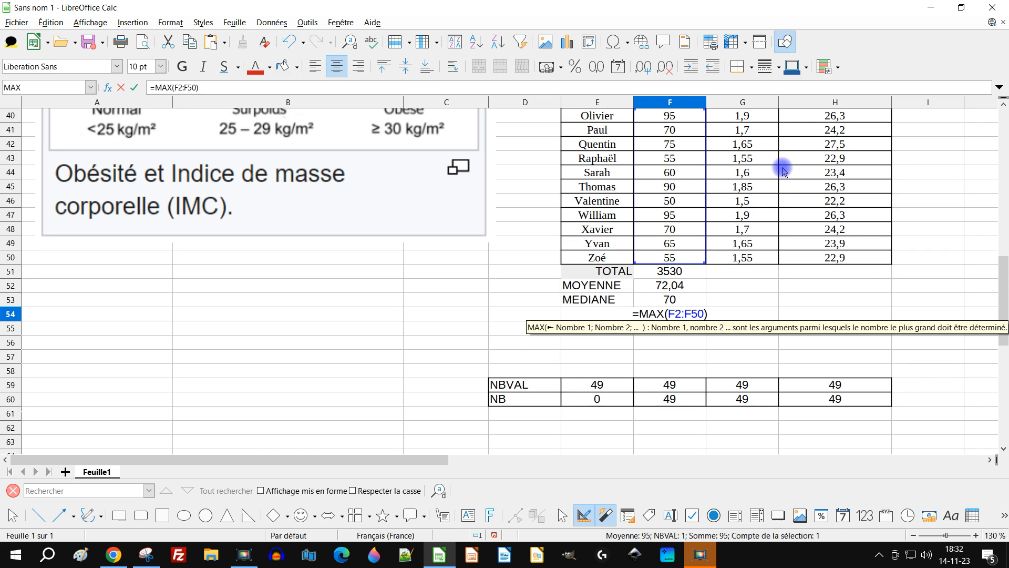
key(Left)
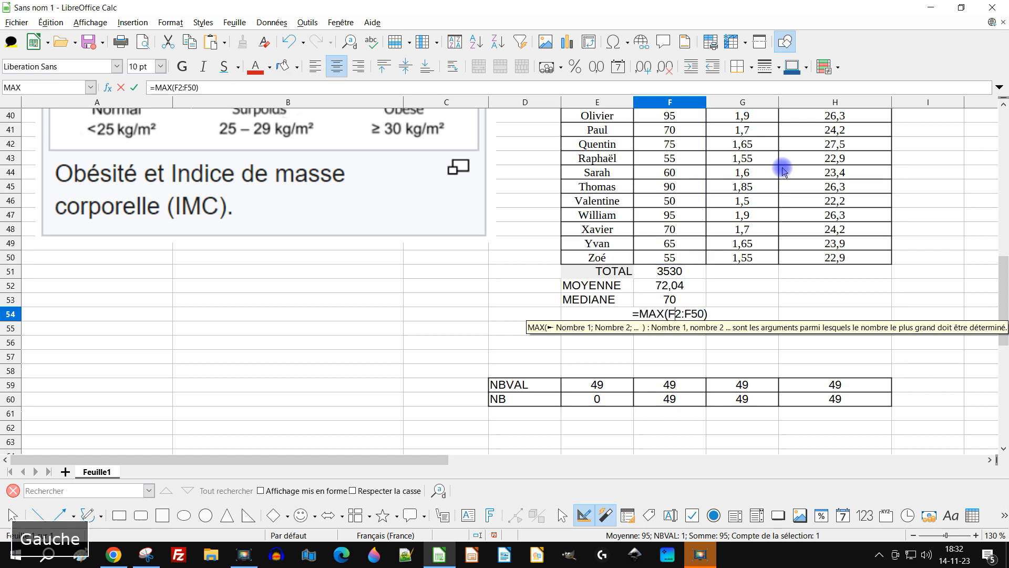
text($)
key(Right)
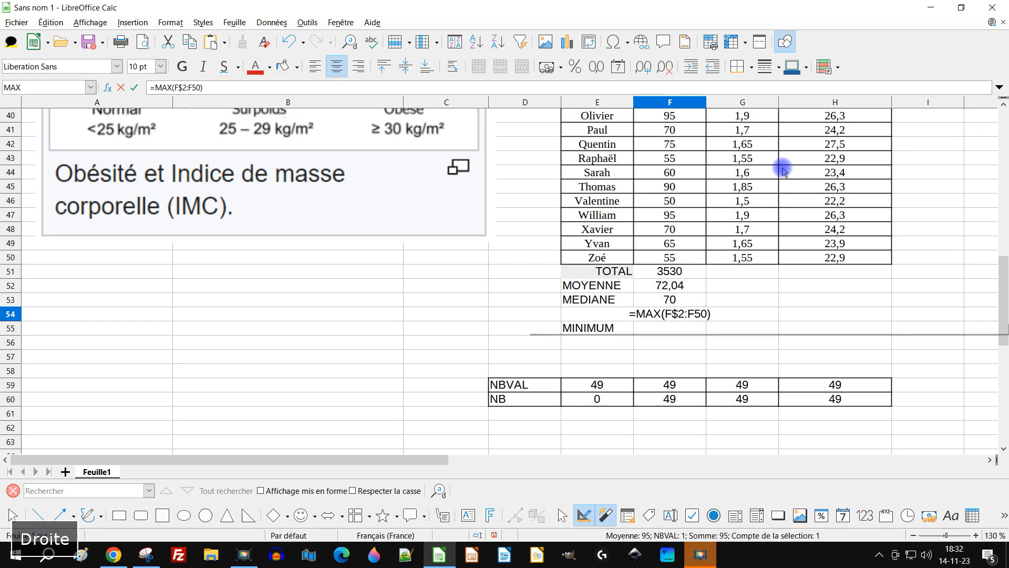
text($)
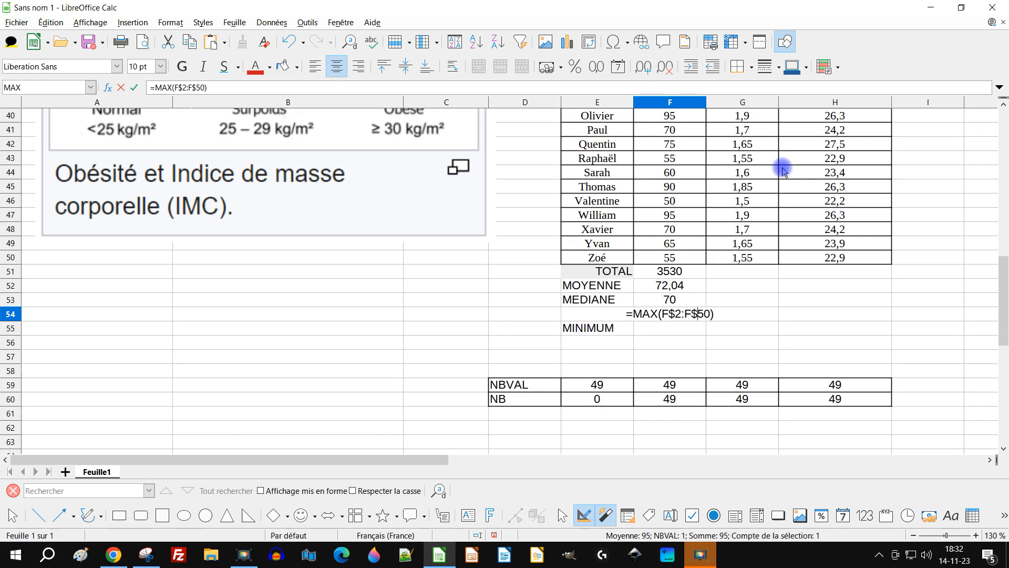
key(Return)
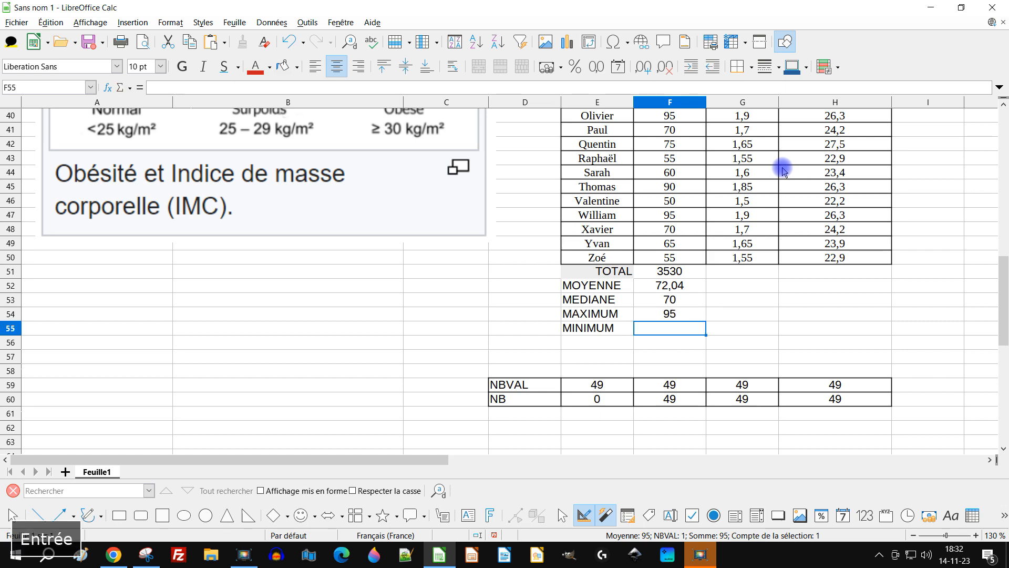
Step: Copy the maximum formula from F54 down to F55 and replace its function with MIN, keeping the range F$2:F$50
click(693, 314)
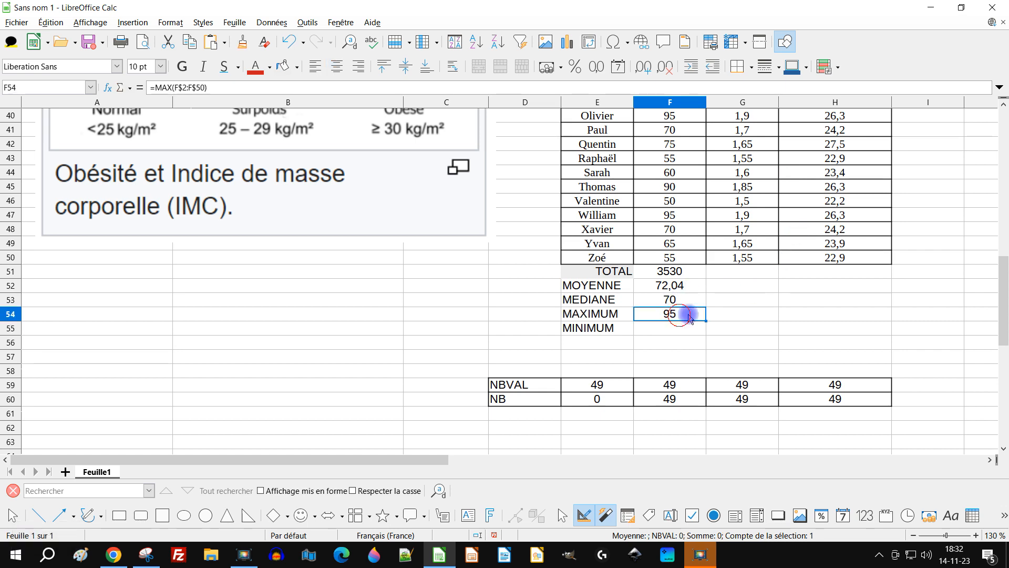
drag(706, 320, 703, 334)
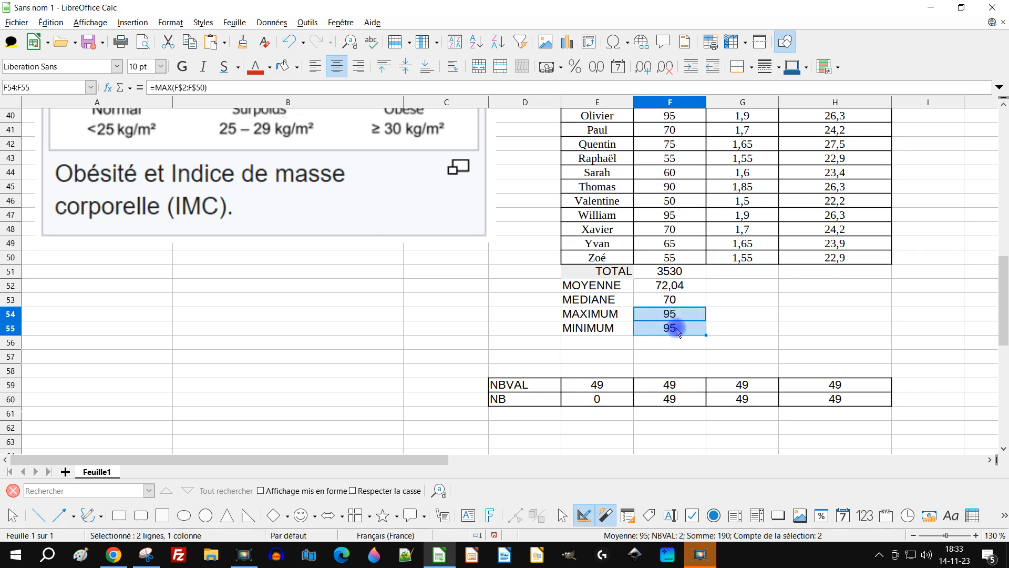
double_click(678, 328)
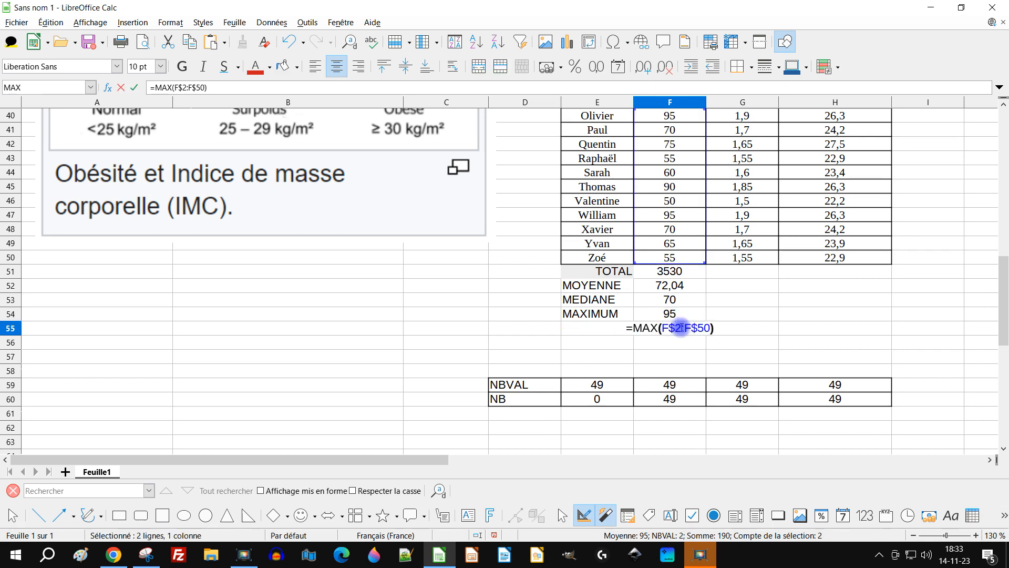
double_click(650, 326)
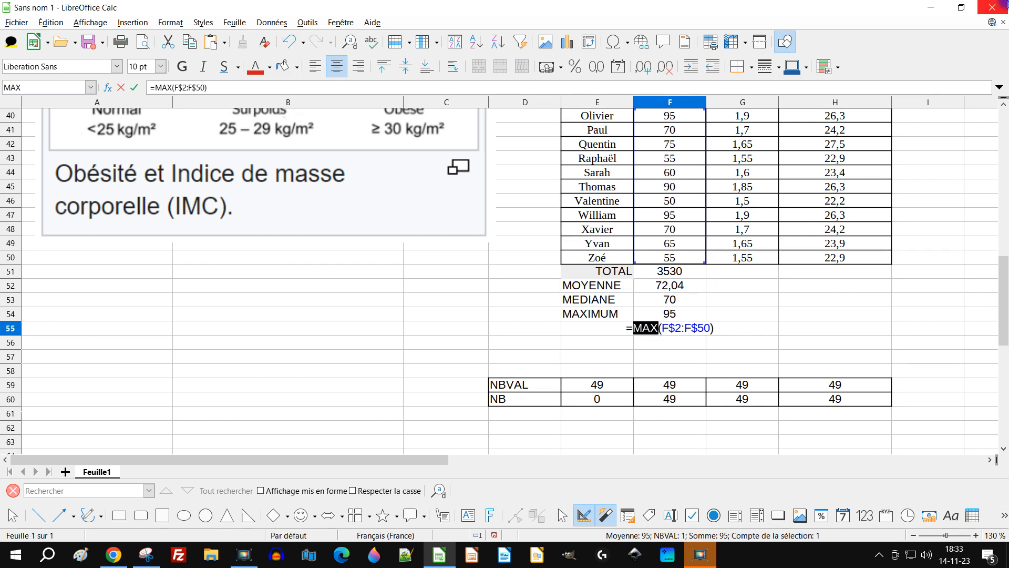
text(m)
text(in)
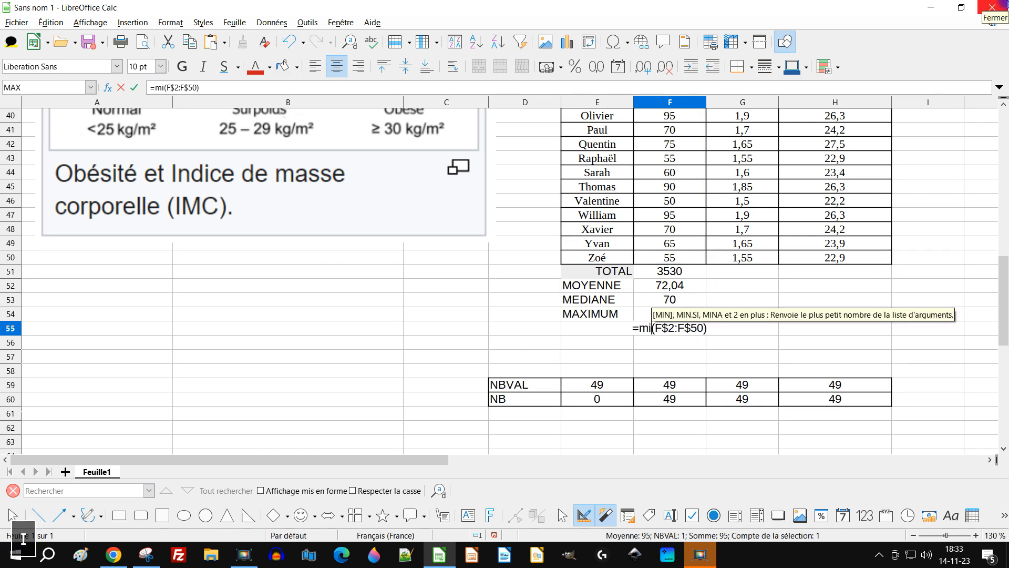
key(Return)
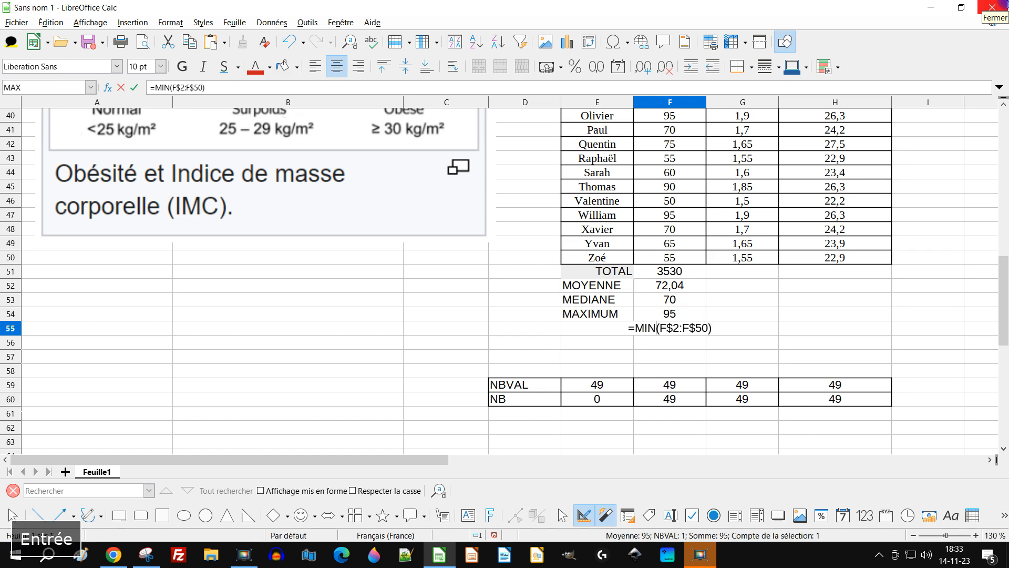
key(Return)
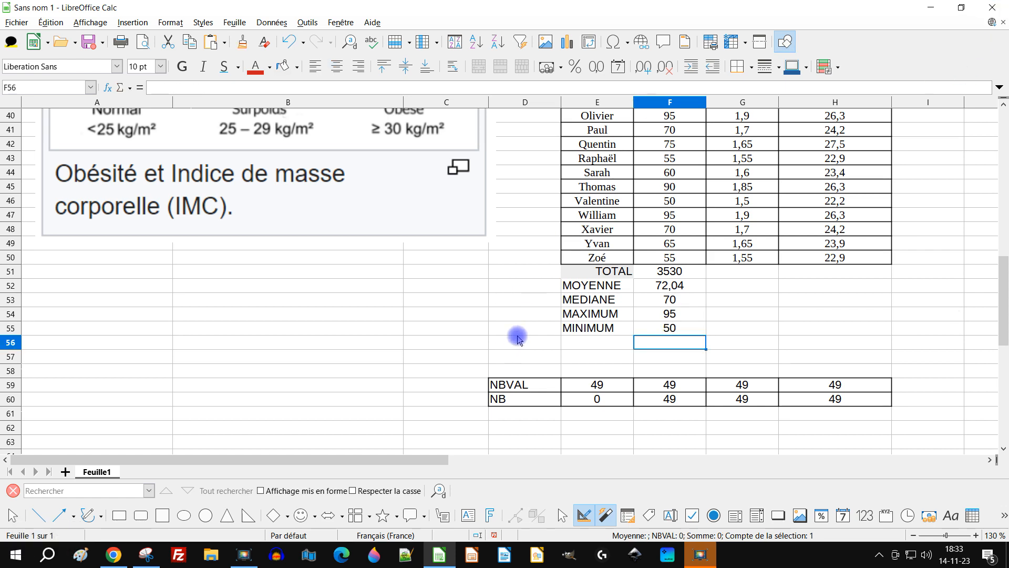
click(674, 330)
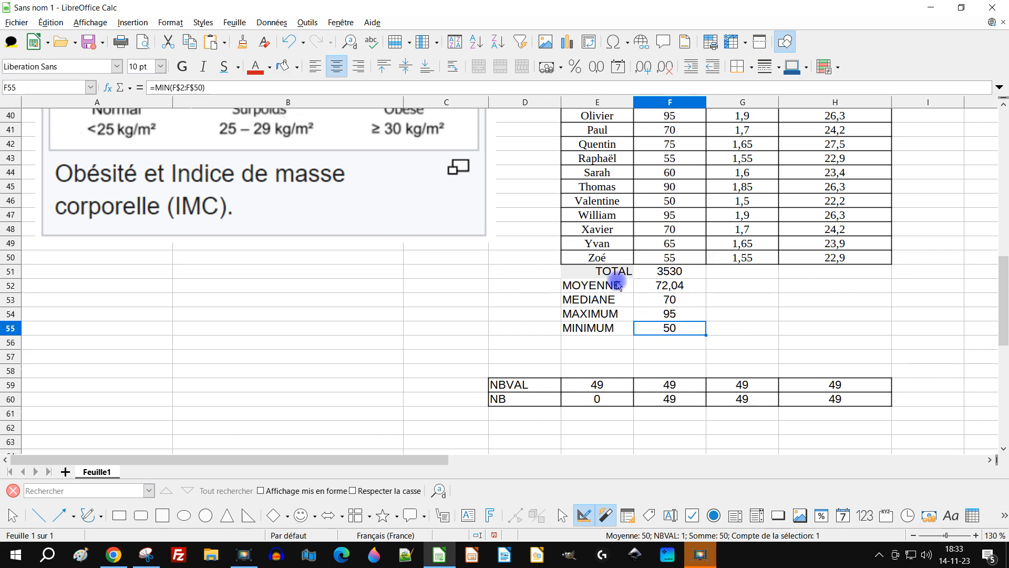
Step: Add borders around every cell in E51:F54 and right-align the labels in E52:E55
drag(580, 271, 660, 315)
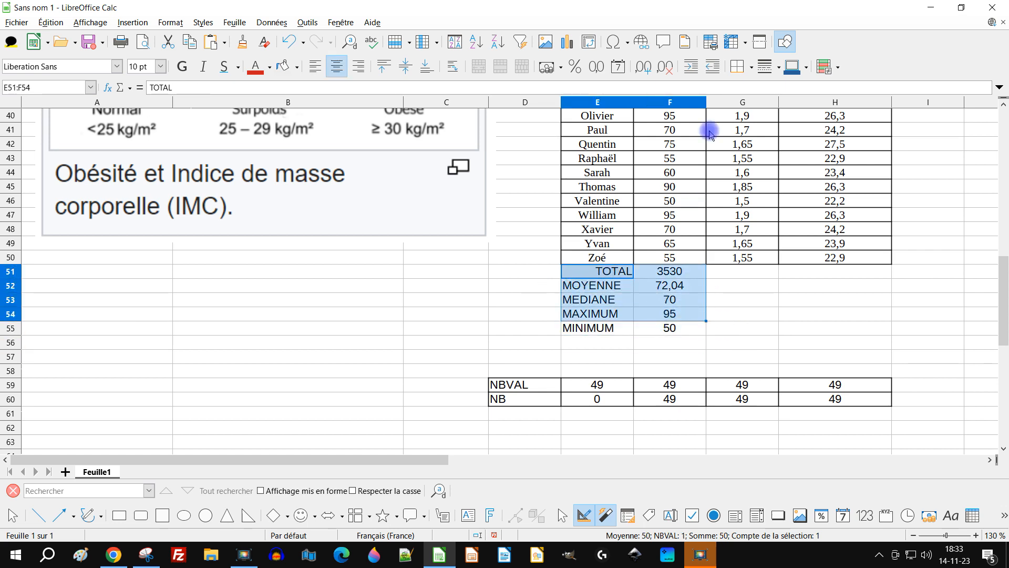
click(738, 67)
click(780, 118)
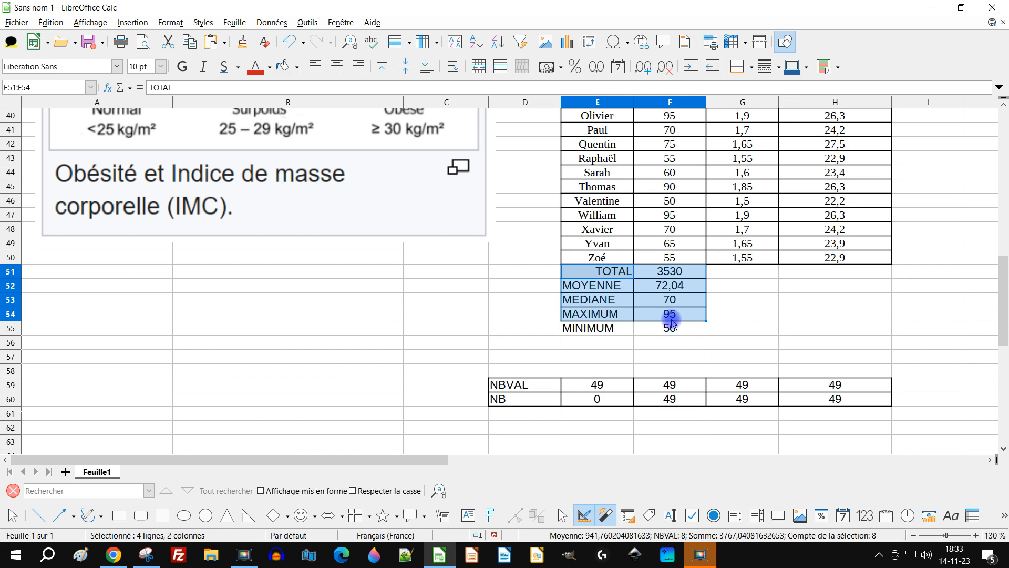
drag(618, 284, 601, 329)
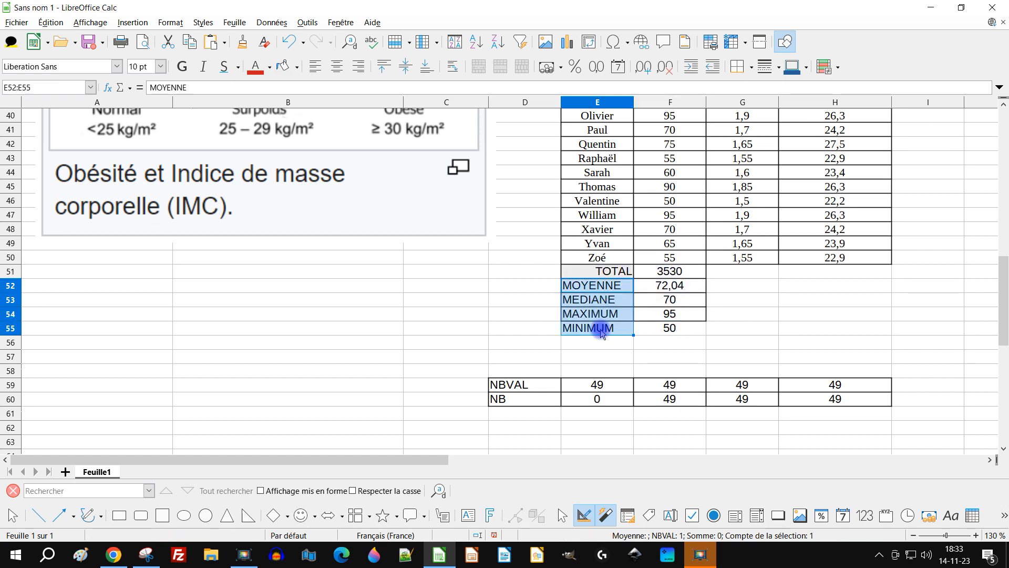
click(358, 67)
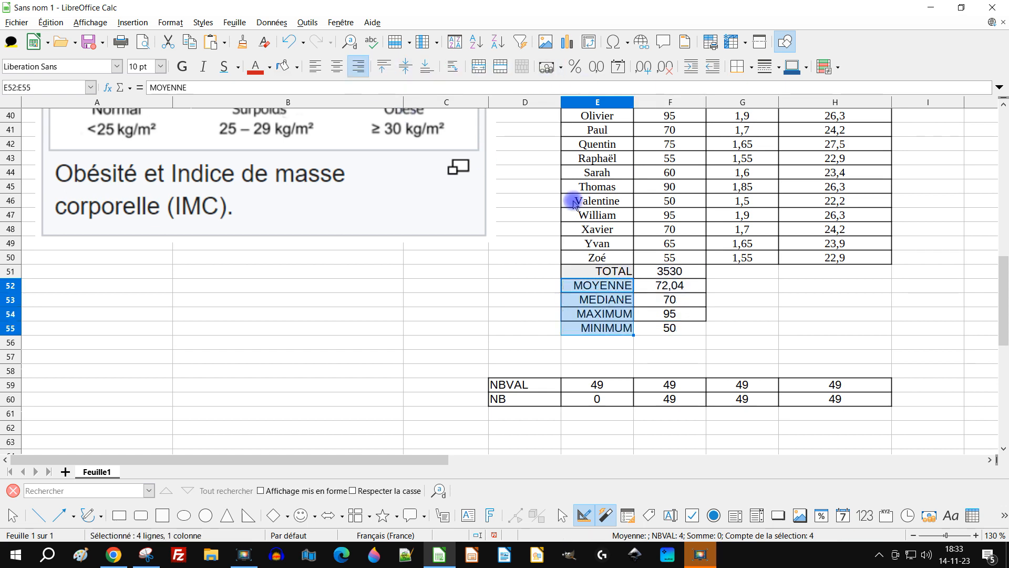
Step: Apply borders around every cell of the whole statistics block E51:F55
click(784, 314)
drag(604, 329, 687, 270)
click(742, 66)
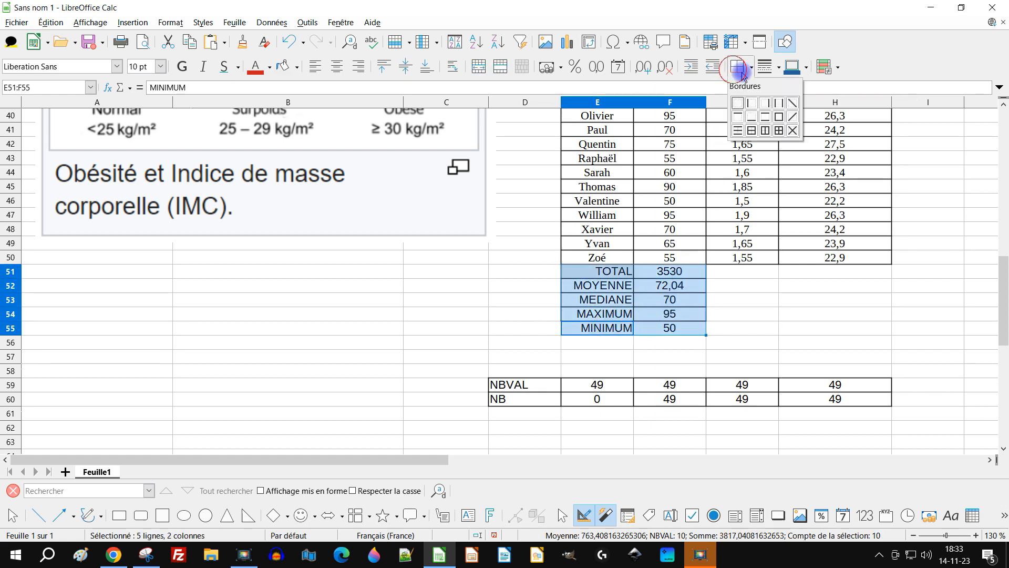
click(772, 130)
click(758, 284)
Step: Increase the height of rows 51 to 55 slightly and centre the labels in E51:E55
drag(10, 272, 9, 349)
click(759, 314)
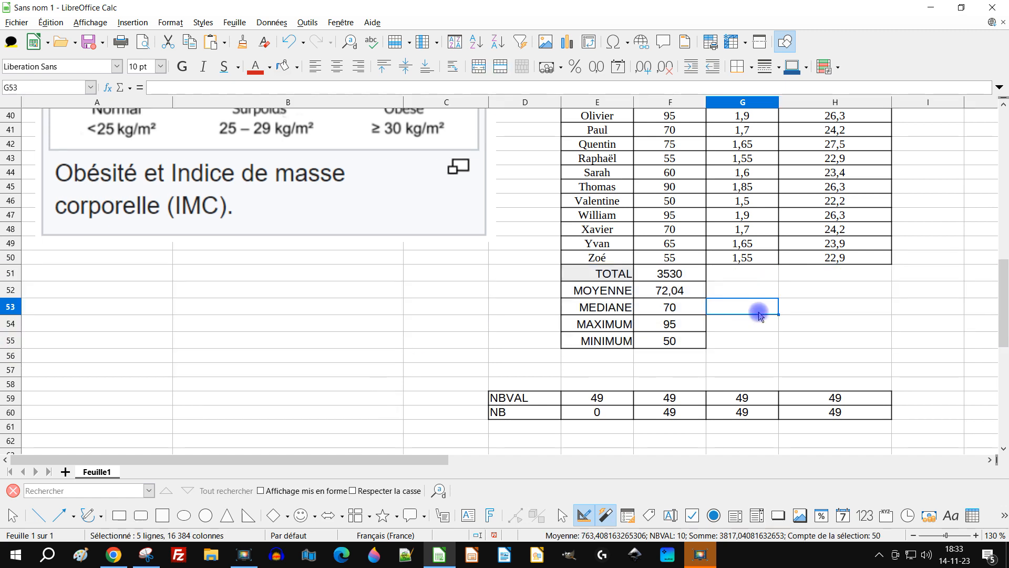
drag(599, 273, 602, 345)
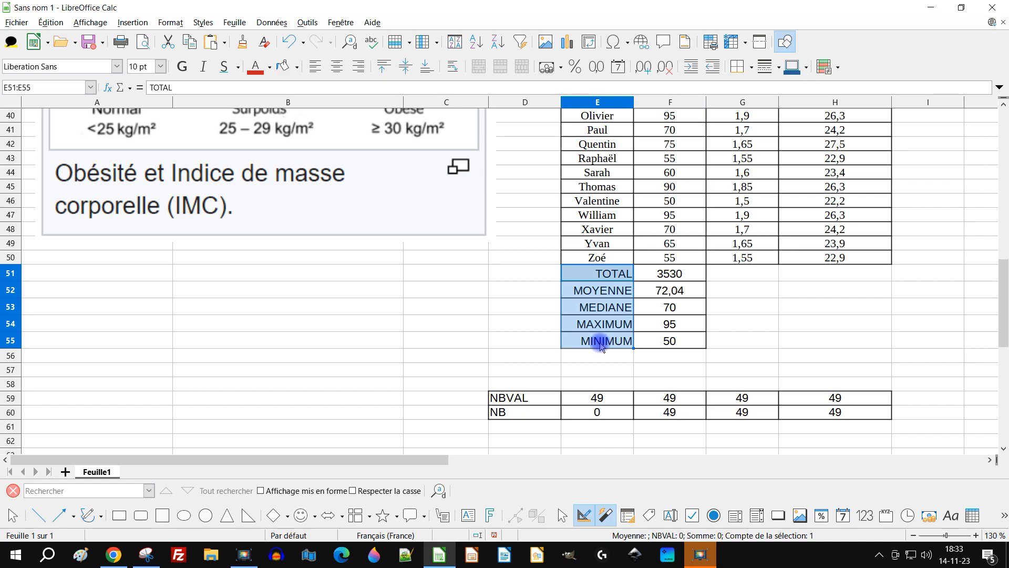
key(ctrl+e)
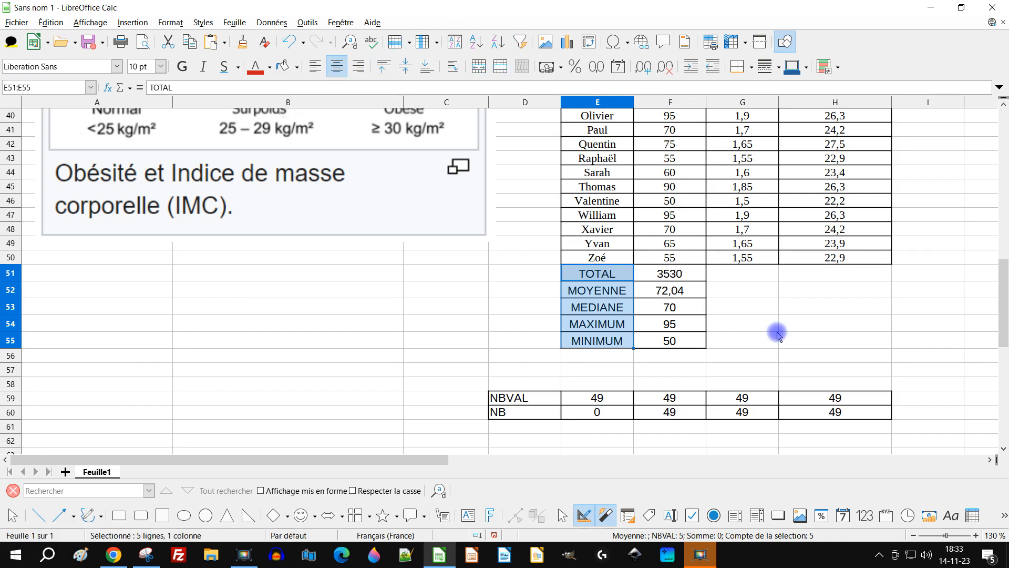
click(804, 339)
Step: Copy the heading Interprétation from B1 to I1, beside the IMC heading, and fit column I's width to it
scroll(822, 284, up, 9)
scroll(820, 307, down, 11)
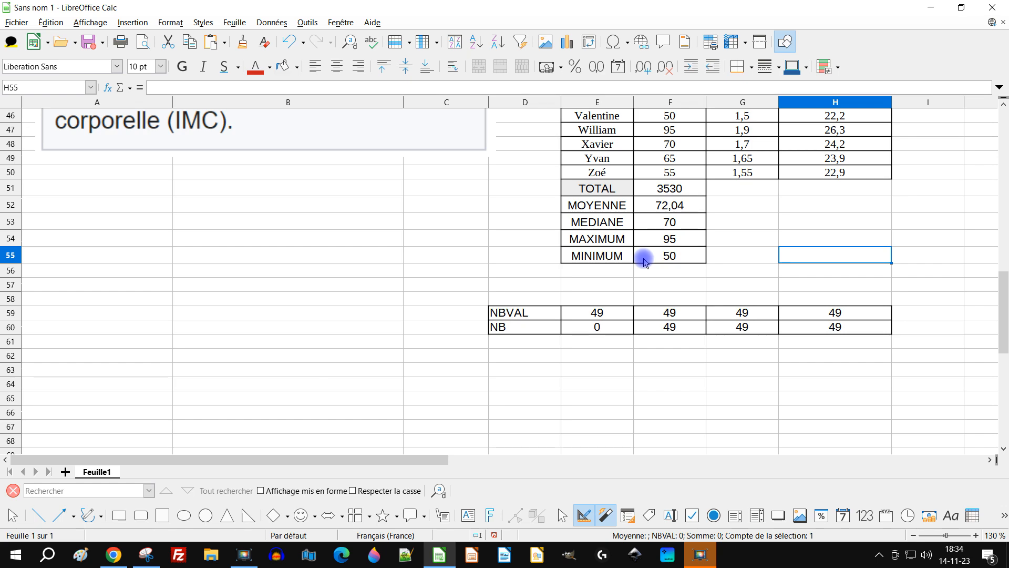
scroll(894, 352, up, 15)
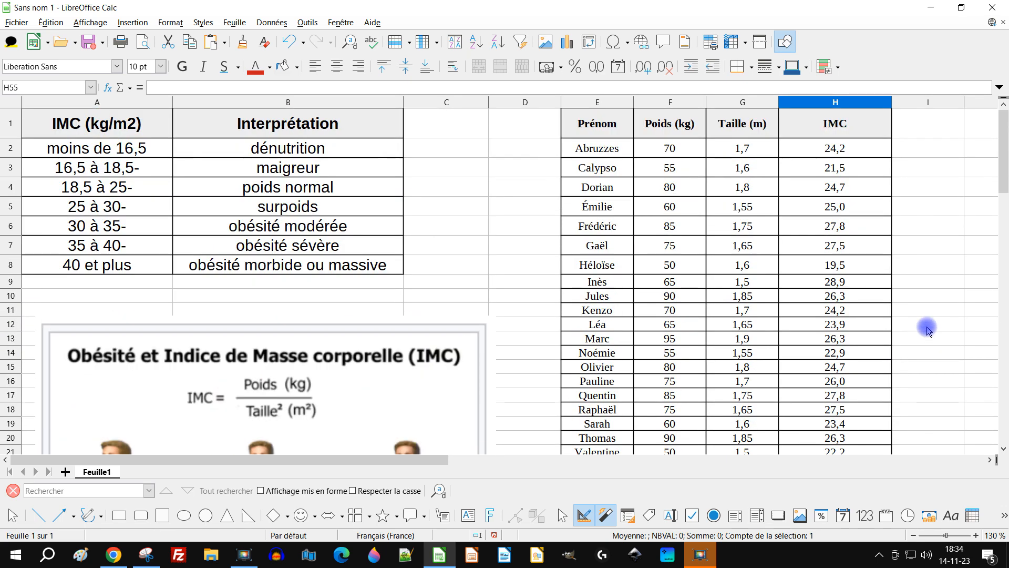
click(327, 126)
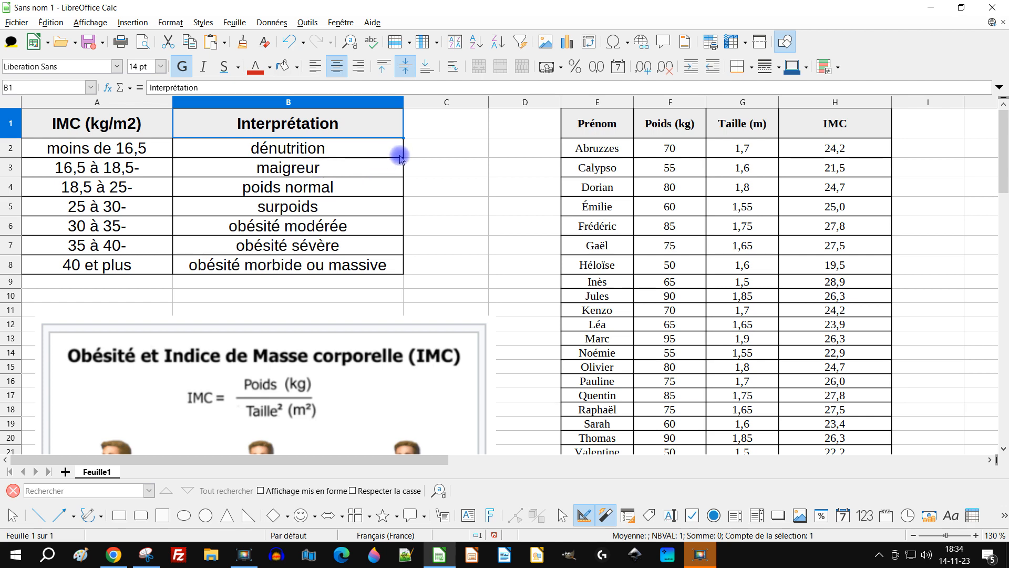
key(ctrl+c)
click(917, 123)
key(ctrl+v)
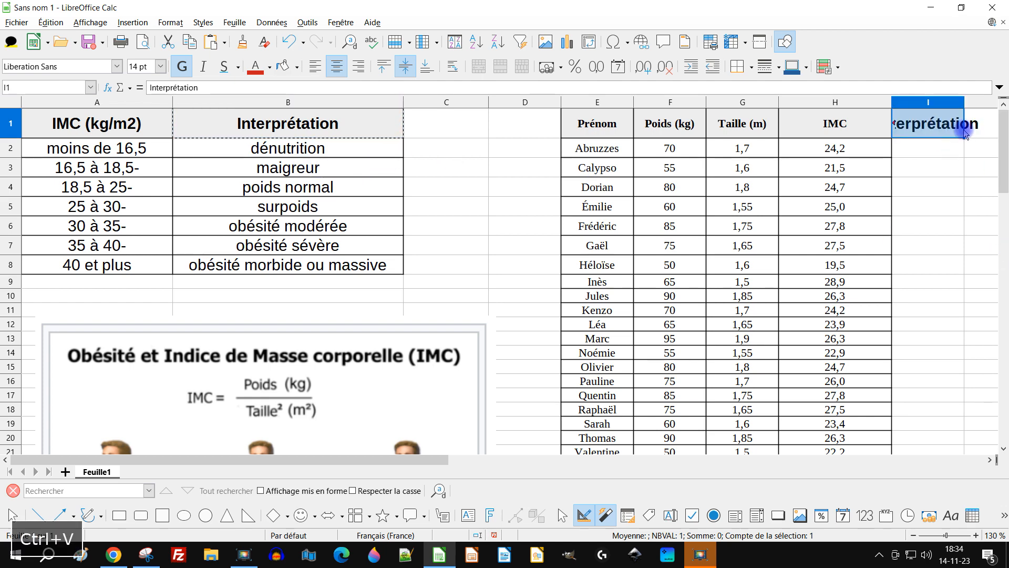
double_click(965, 103)
scroll(805, 292, down, 1)
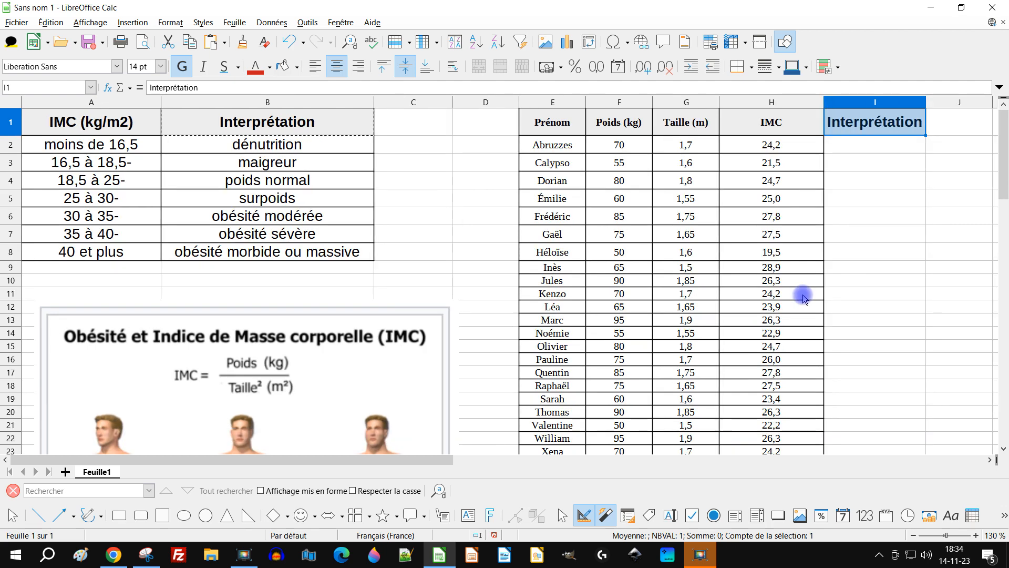
Step: Narrow the empty column D between the two tables so the Interprétation column fits in view
scroll(838, 271, up, 2)
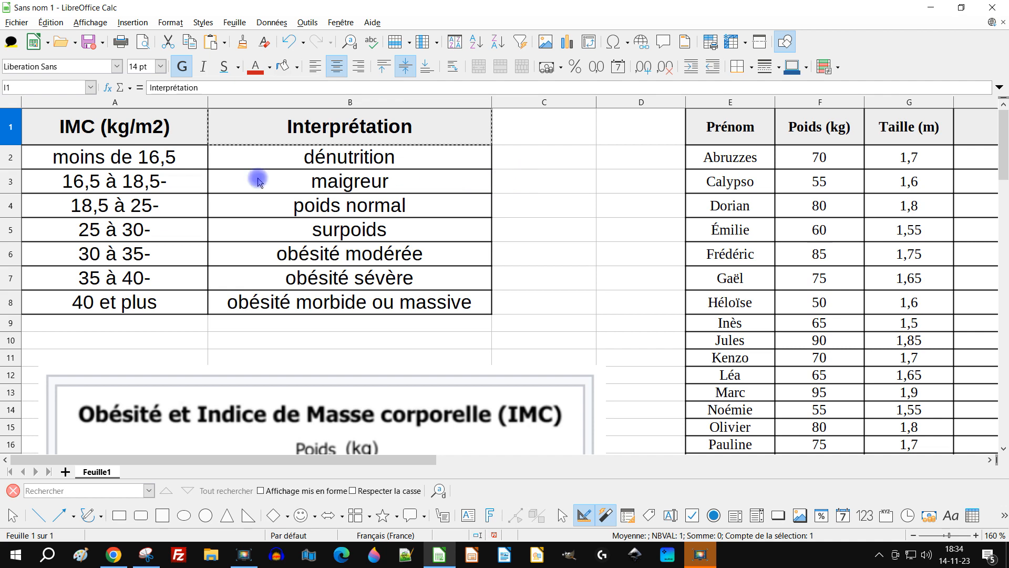
click(149, 159)
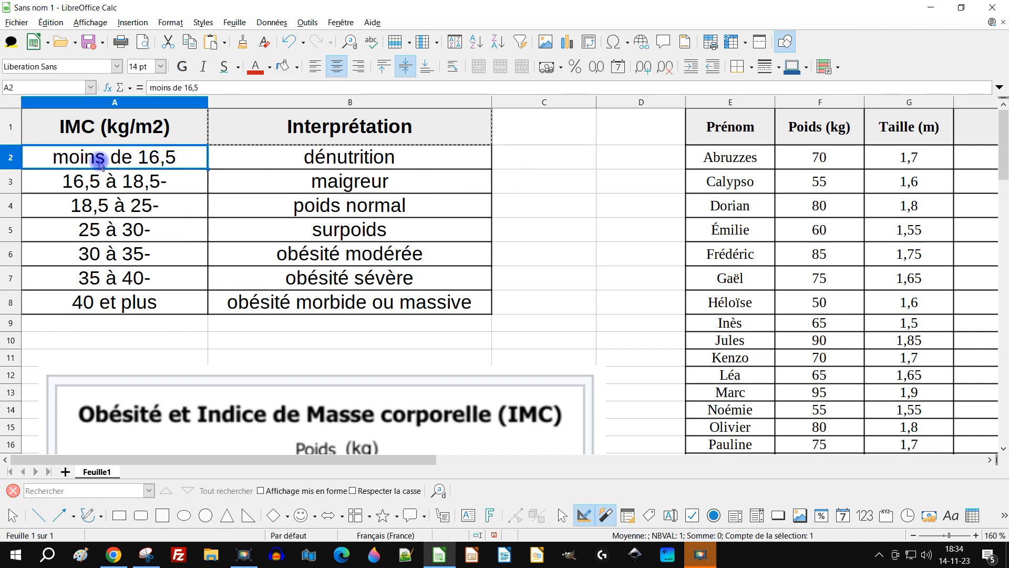
scroll(920, 162, down, 2)
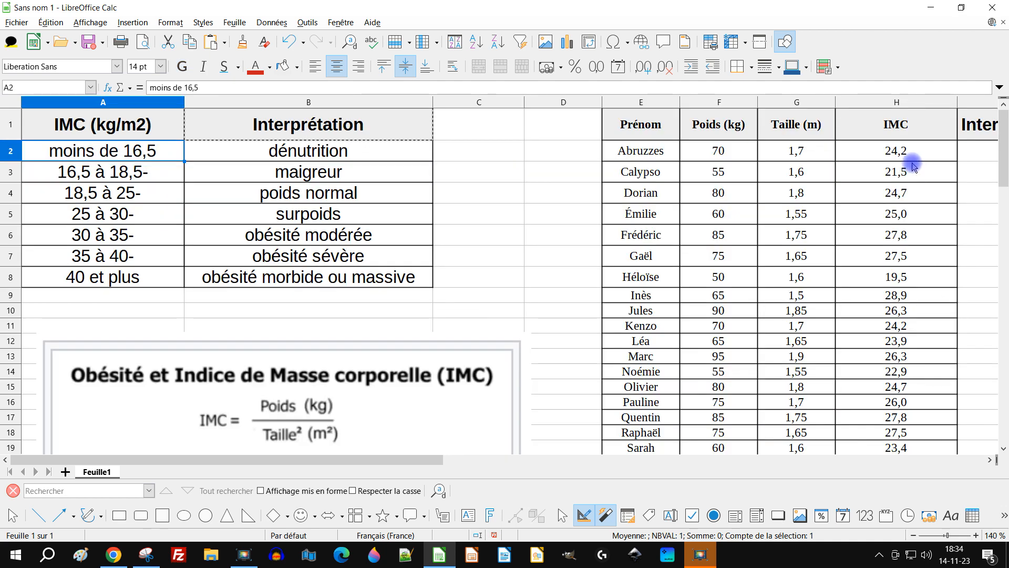
drag(418, 461, 351, 456)
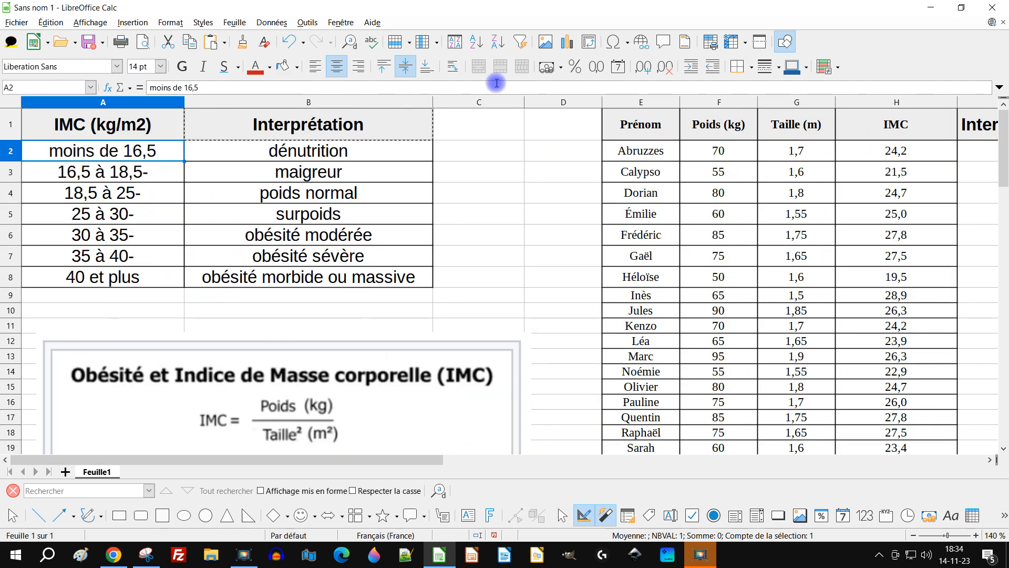
drag(602, 105, 550, 105)
ctrl+scroll(895, 185, down, 1)
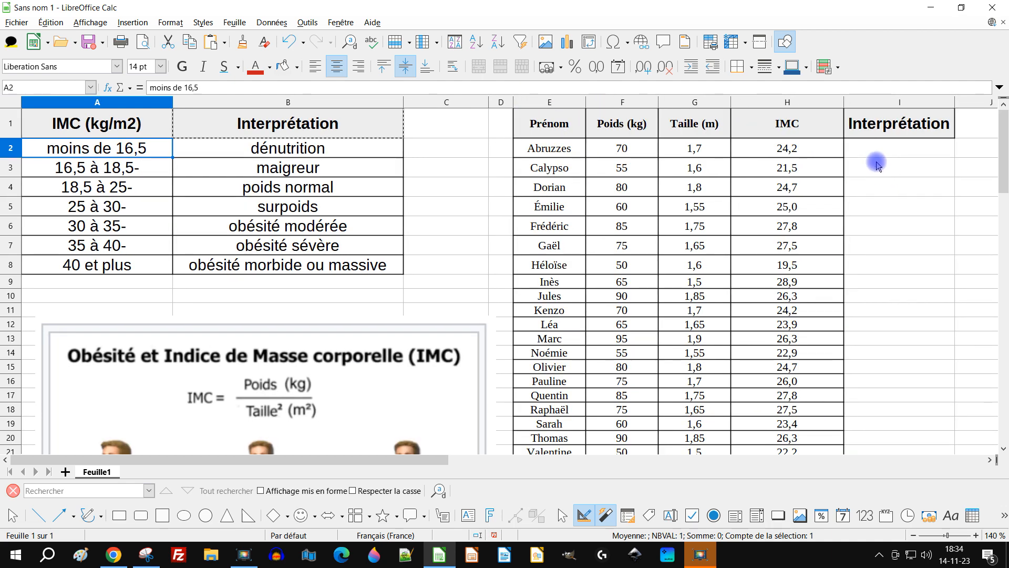
Step: Clone the formatting of the IMC heading in H1 onto the Interprétation heading in I1
click(900, 129)
click(805, 126)
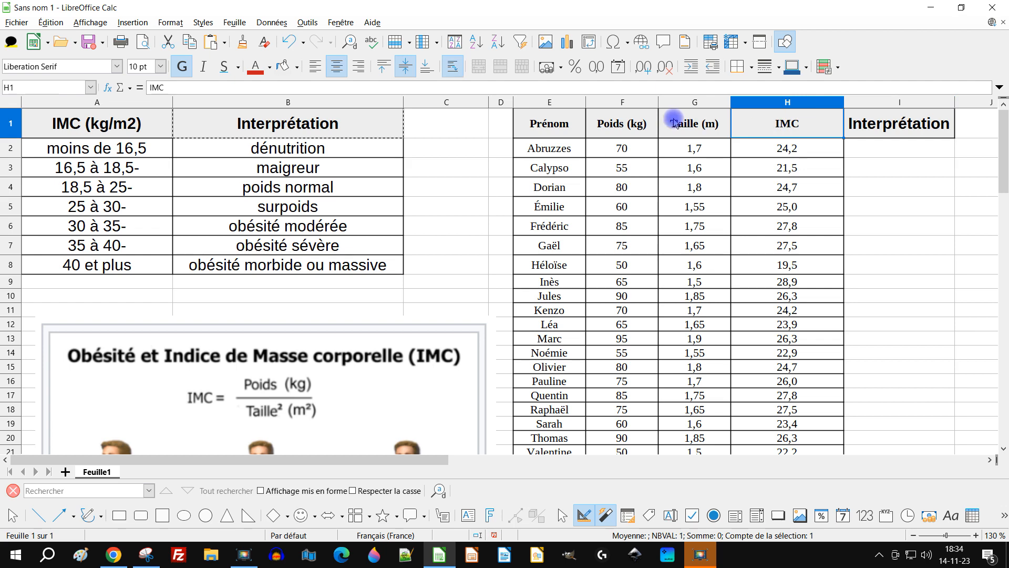
click(244, 42)
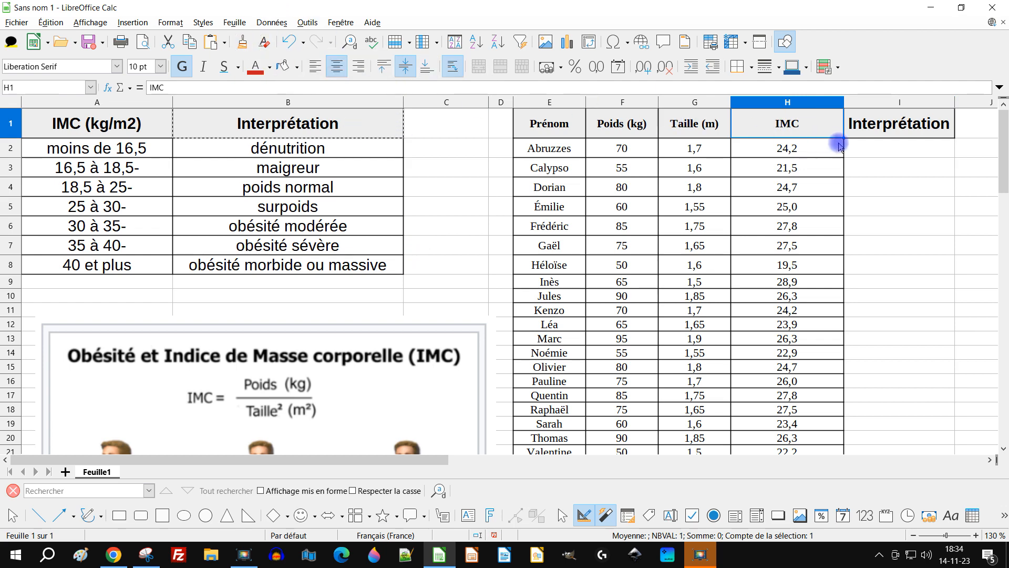
click(875, 126)
click(870, 145)
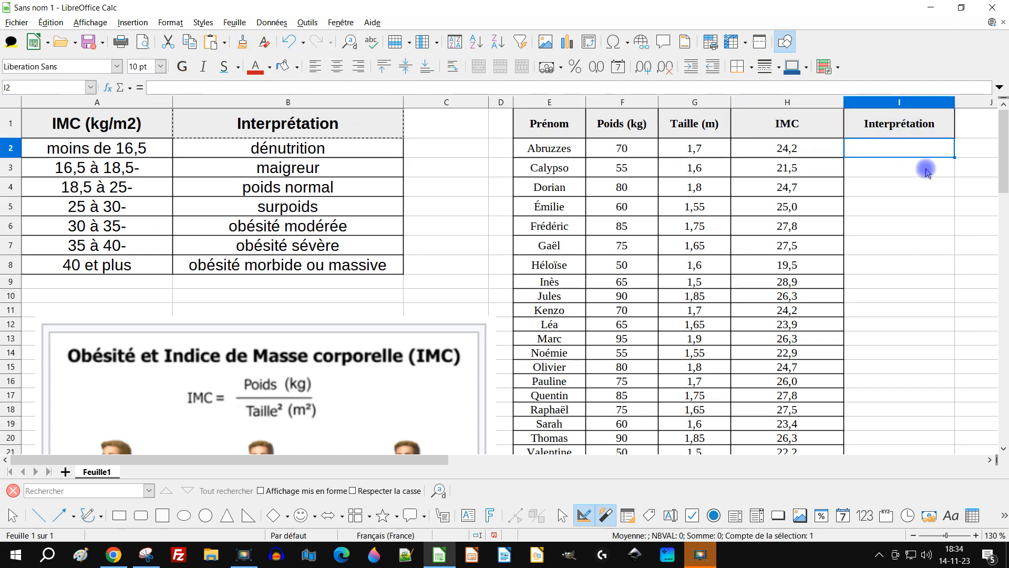
click(254, 150)
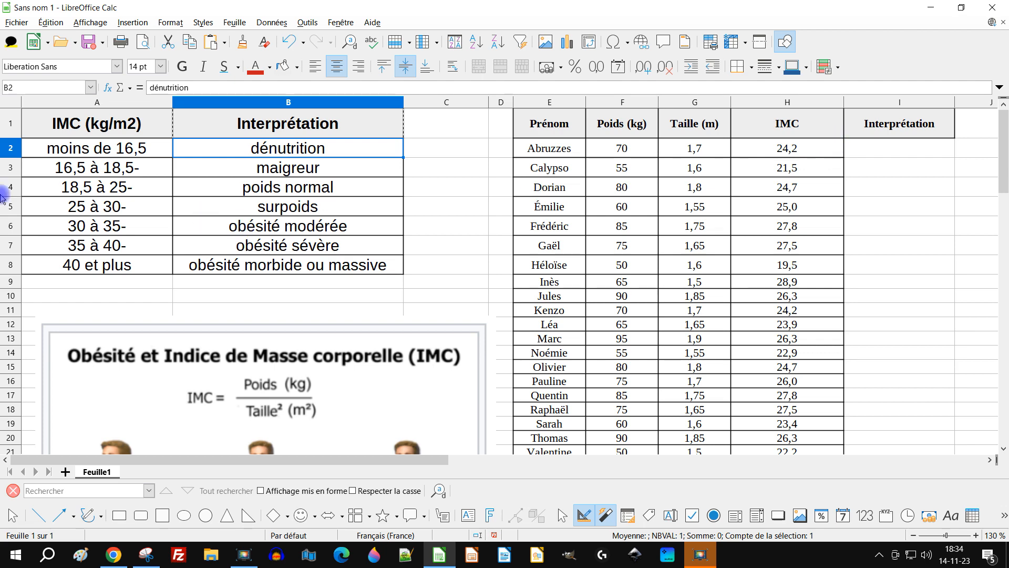
Step: Split the sheet view vertically after column B so the IMC and Interprétation columns sit beside the category table
click(78, 168)
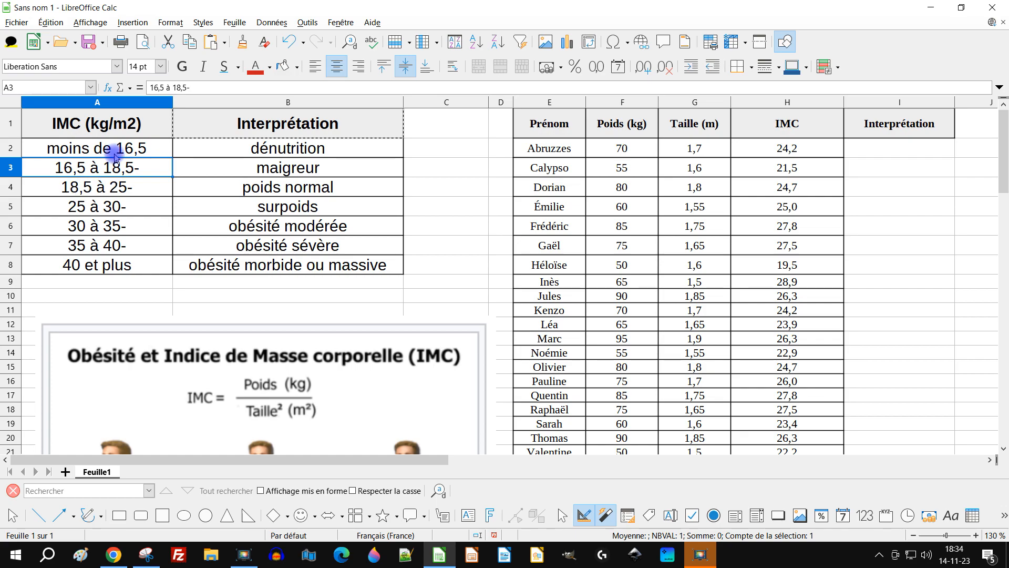
click(899, 152)
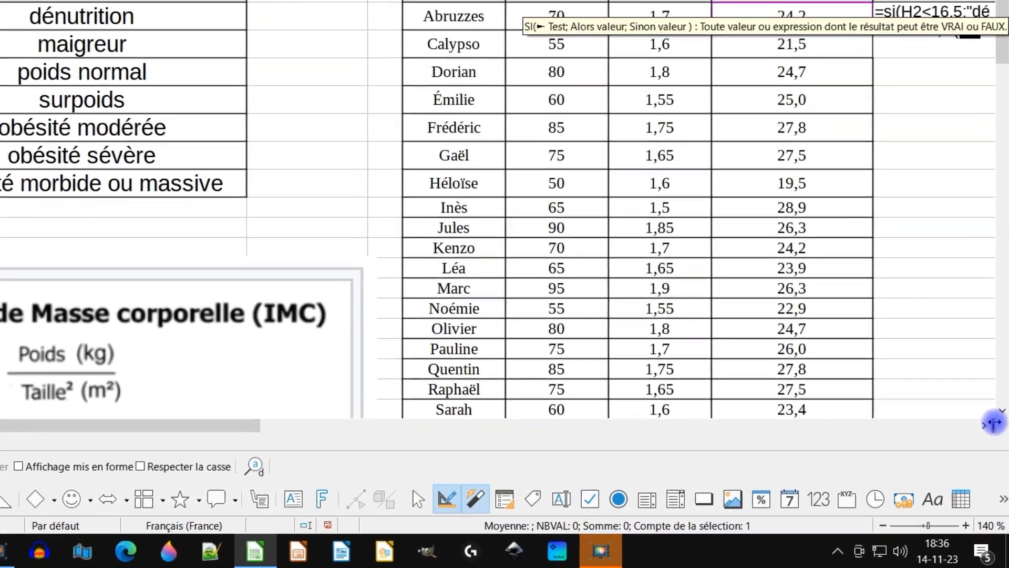
drag(993, 424, 374, 430)
drag(310, 417, 252, 416)
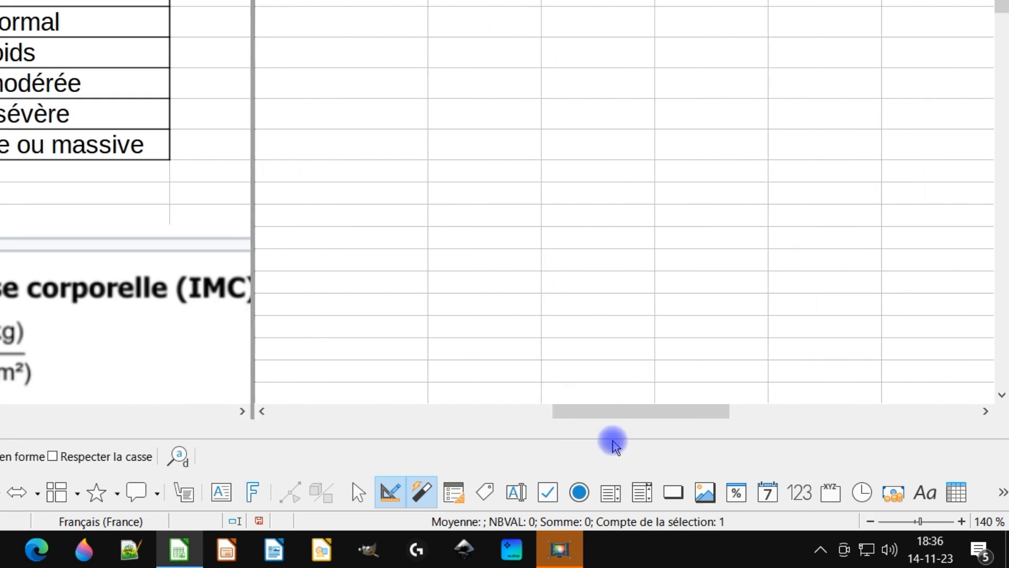
mouse_move(599, 410)
mouse_down()
mouse_move(536, 412)
mouse_move(584, 420)
mouse_up()
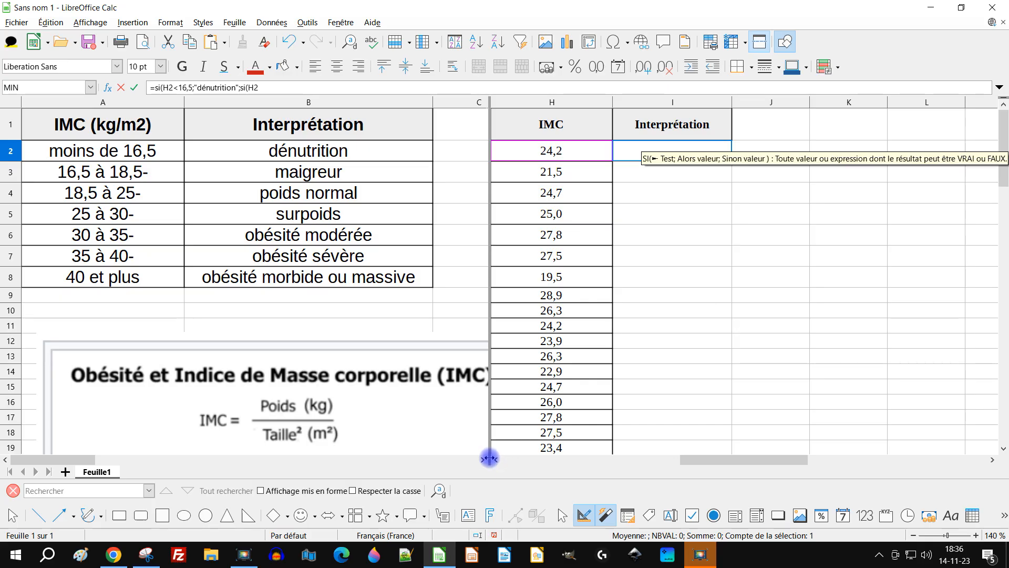
drag(254, 409, 182, 410)
drag(439, 461, 448, 461)
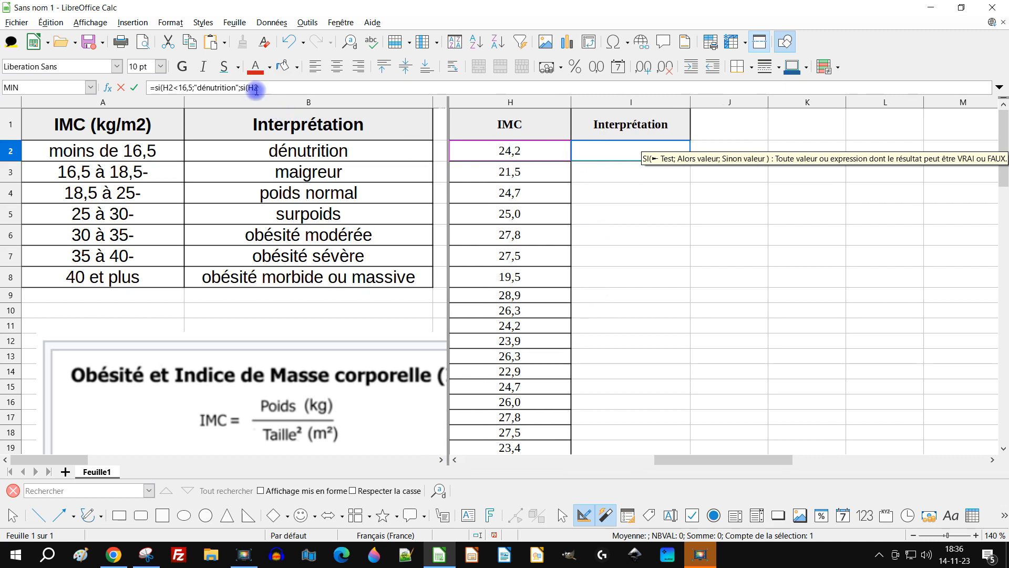
click(269, 85)
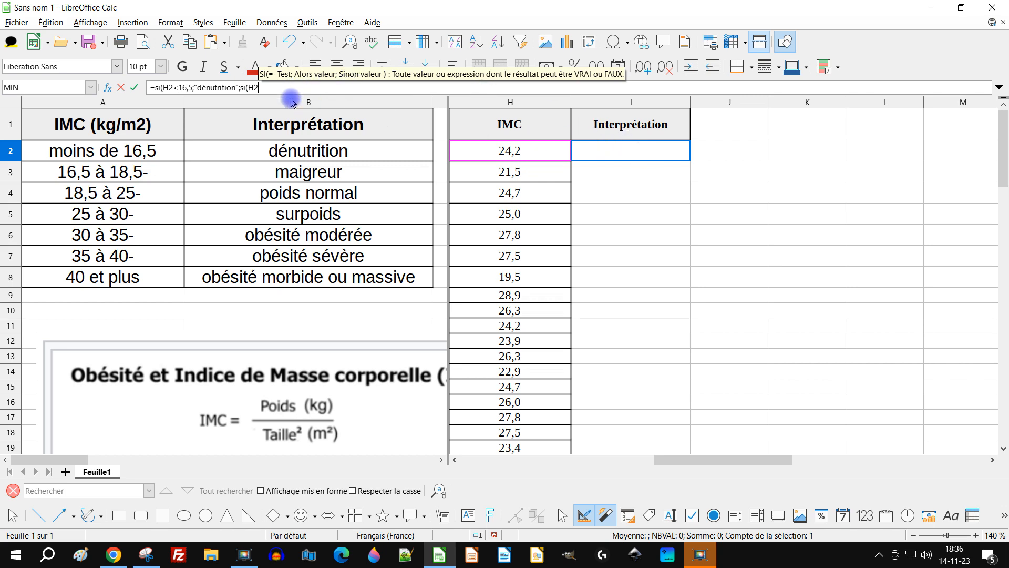
triple_click(273, 90)
scroll(661, 246, up, 3)
click(275, 86)
text(<)
scroll(327, 139, down, 2)
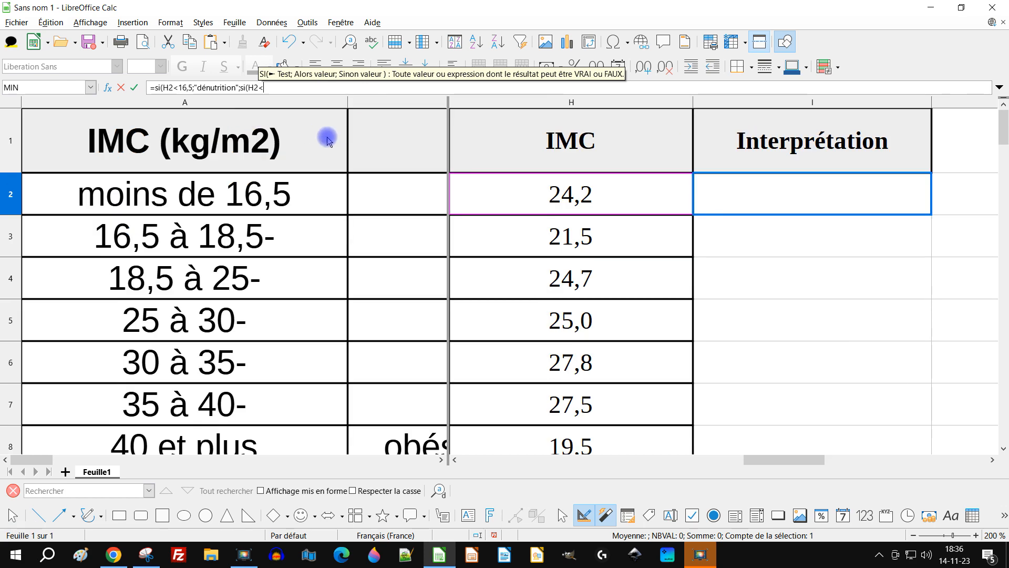
drag(712, 461, 652, 463)
key(Return)
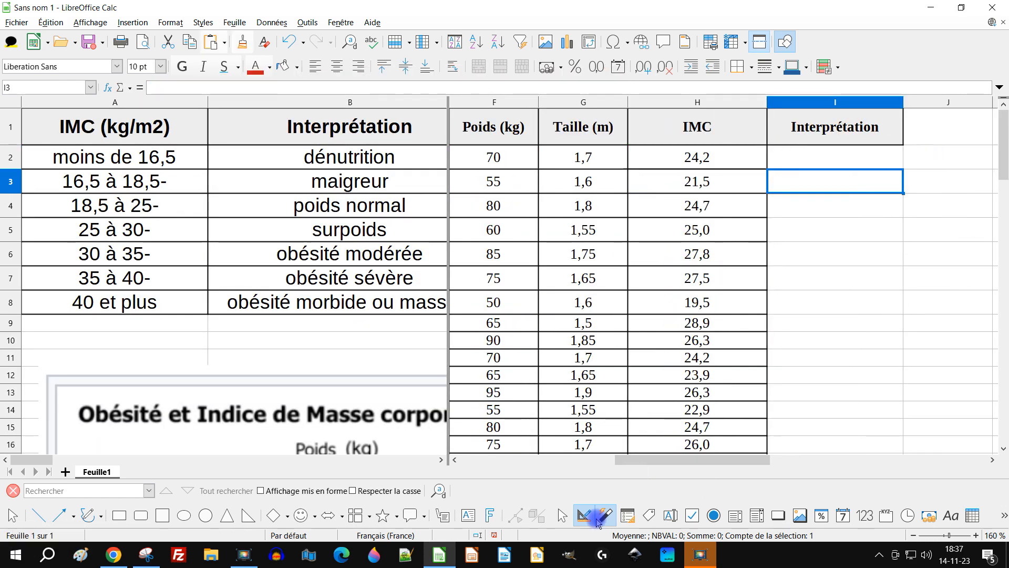
Step: Start the nested formula =si(H2<16,5;"dénutrition";si(H2< in cell I2
drag(652, 461, 737, 469)
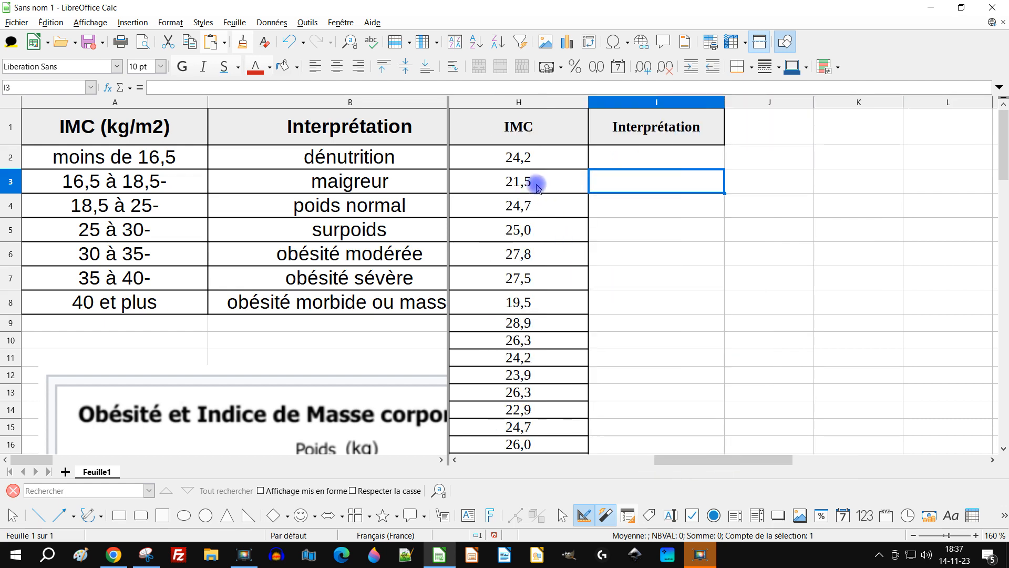
double_click(651, 158)
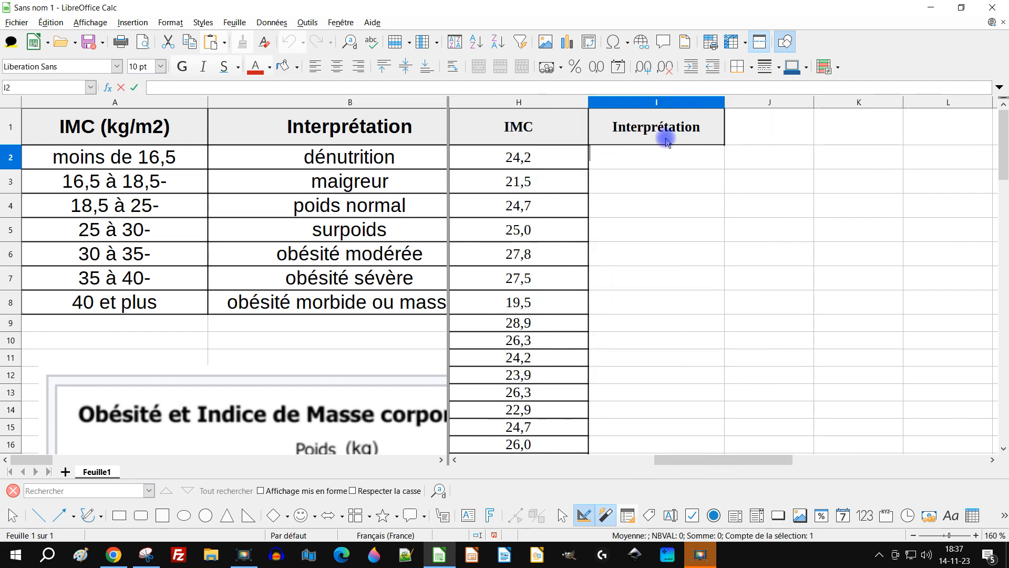
text(=si(H2<16,5;"dénutrition";si(H2<)
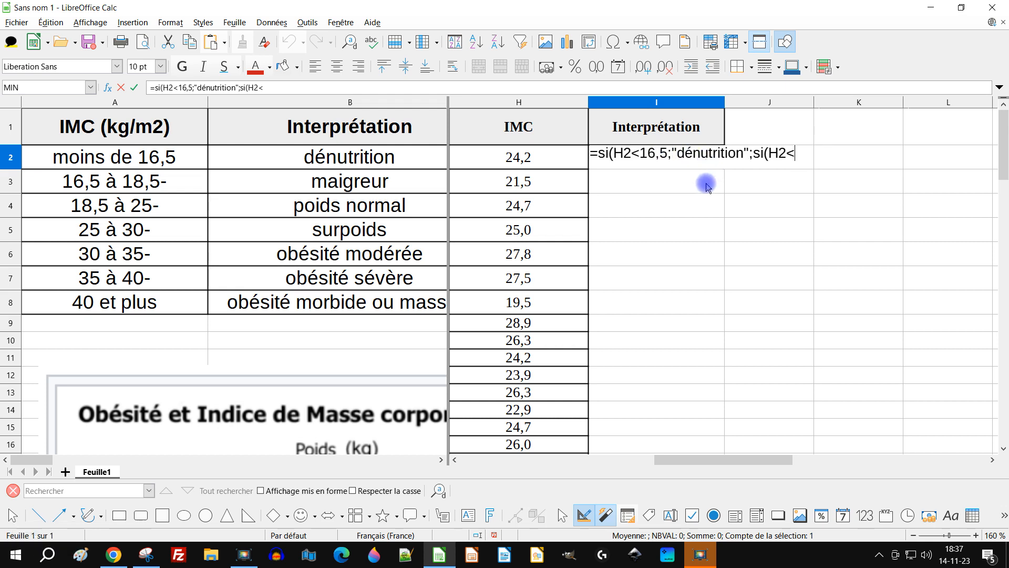
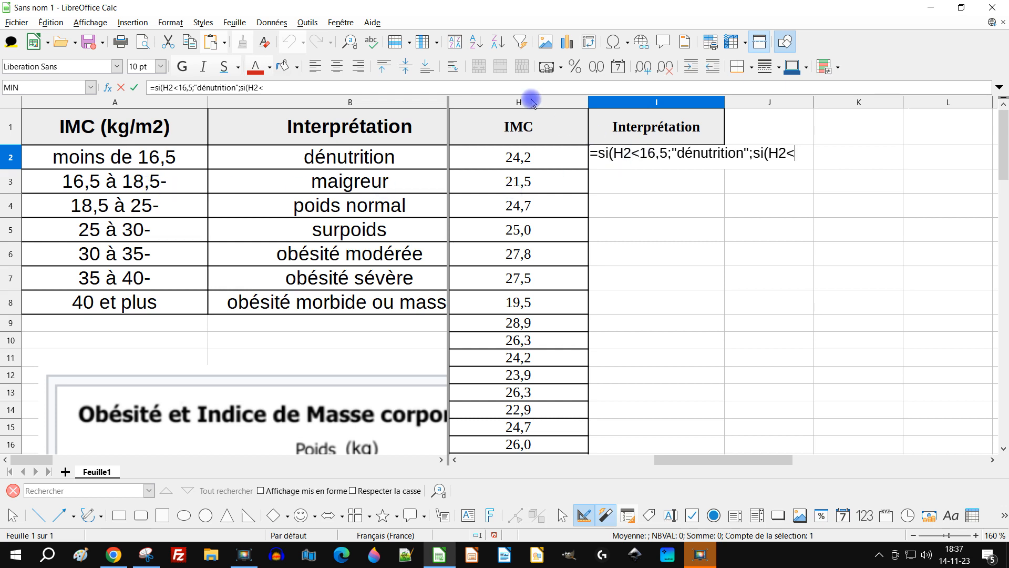
Step: Complete the second test in the I2 formula with the limit 18,5 and the result "maigreur"
text(18,5)
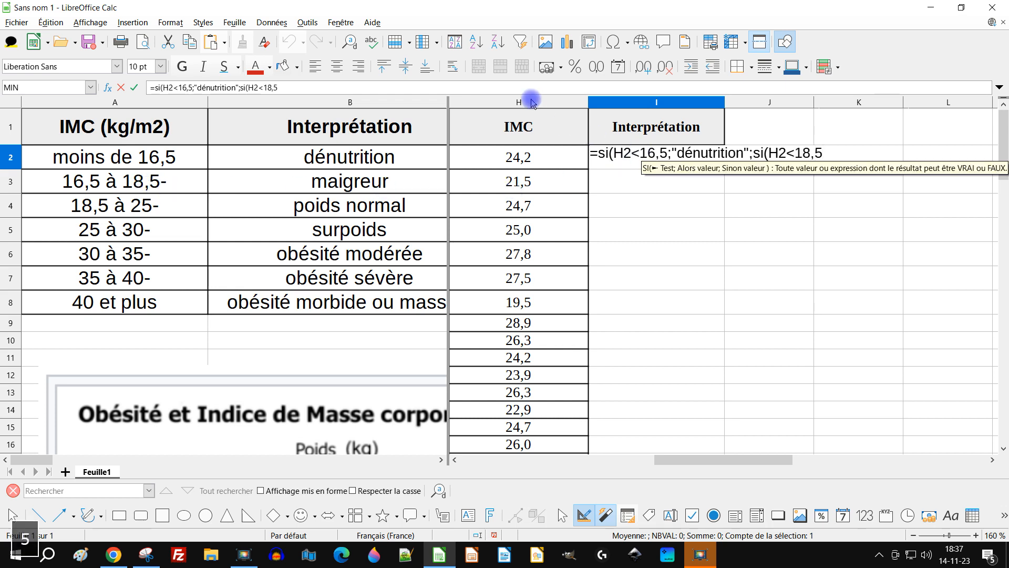
text(;)
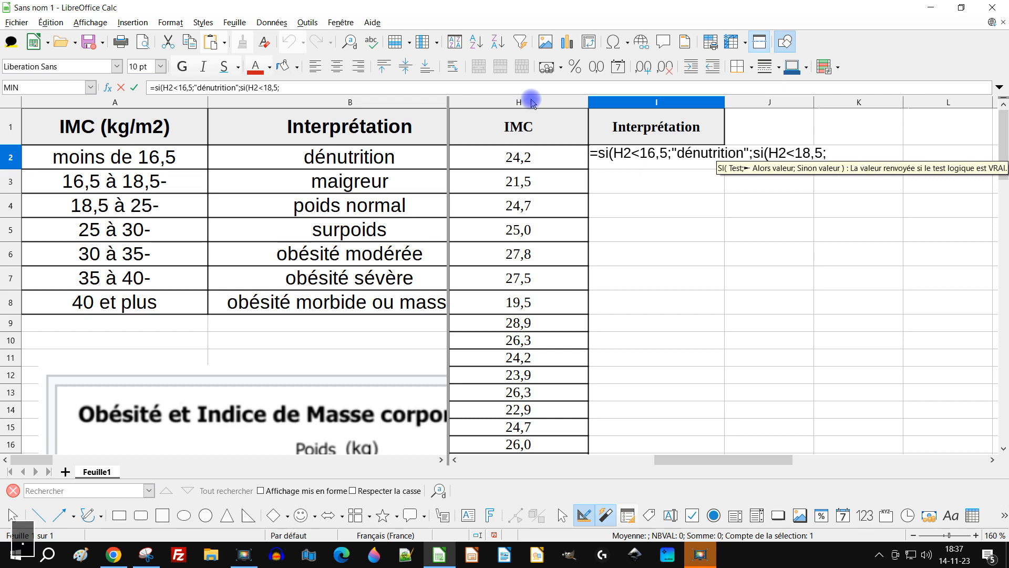
text("maigreur)
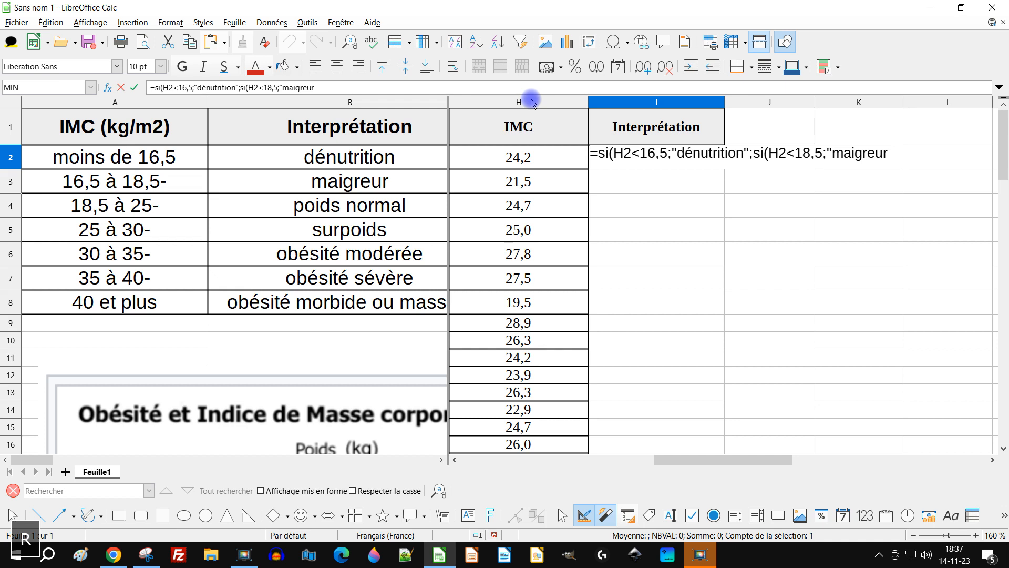
text(")
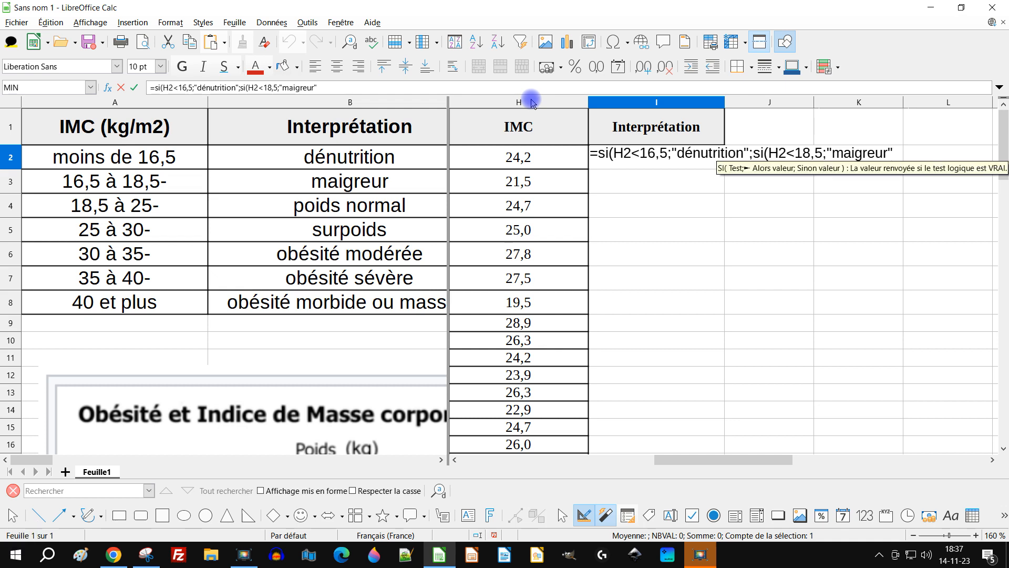
text(;)
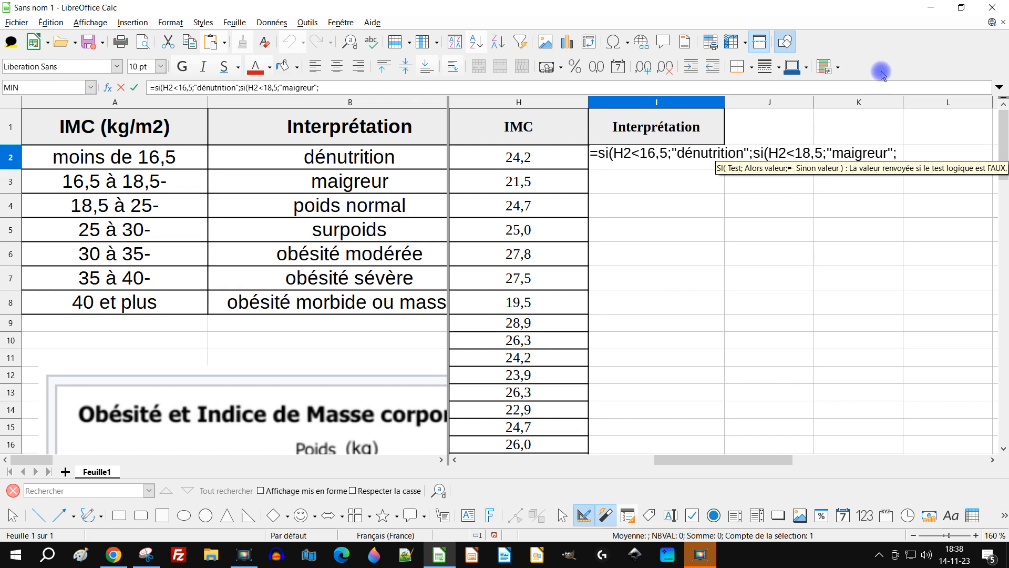
Step: Nest a third SI in the I2 formula that returns "poids normal" when H2<25
text(si)
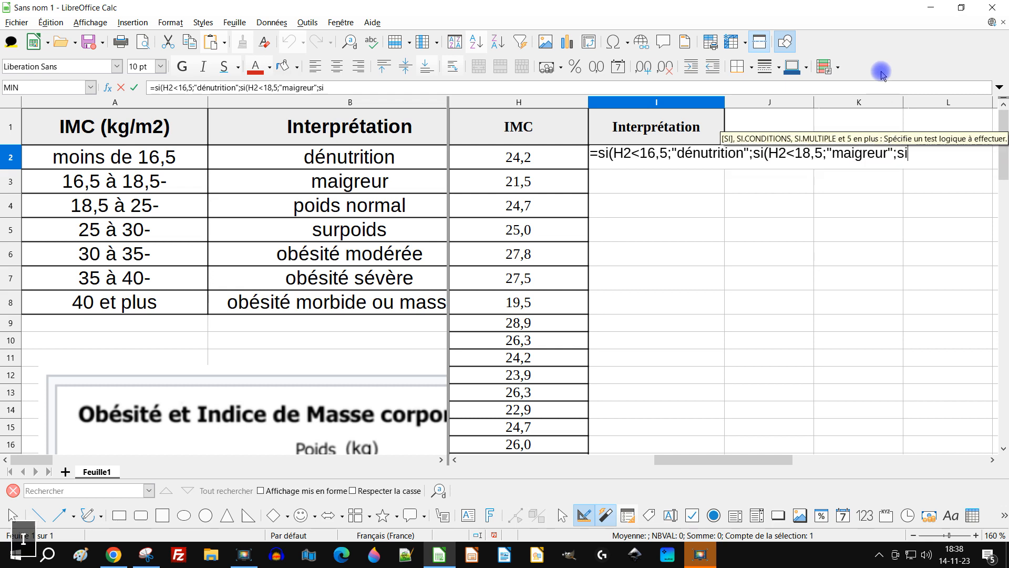
text(()
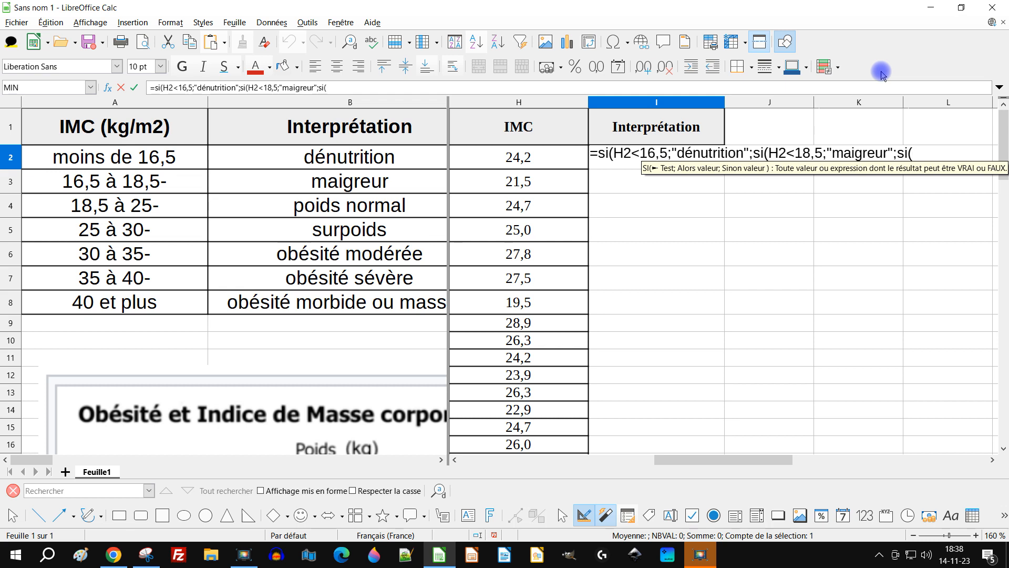
click(534, 157)
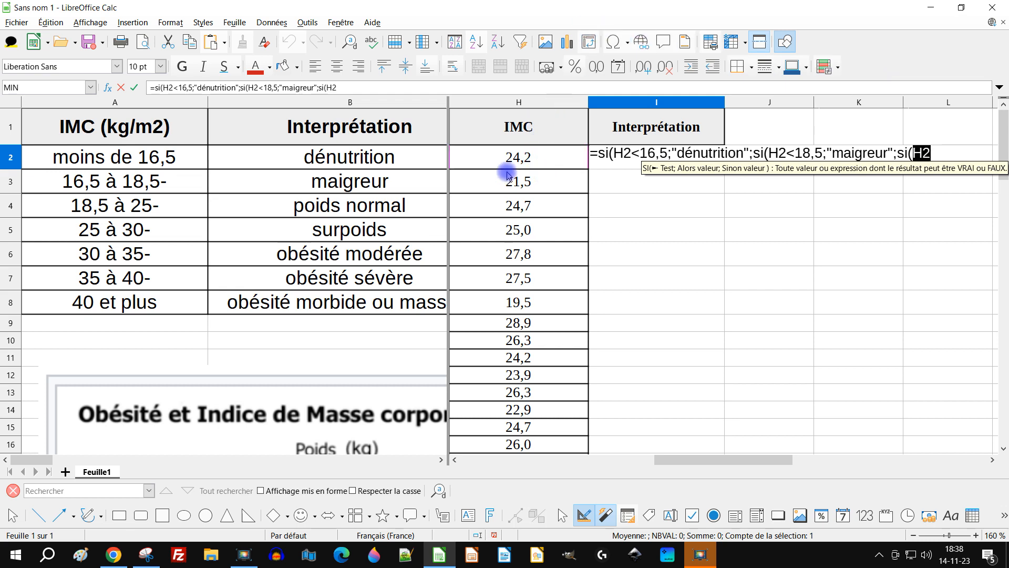
text(<)
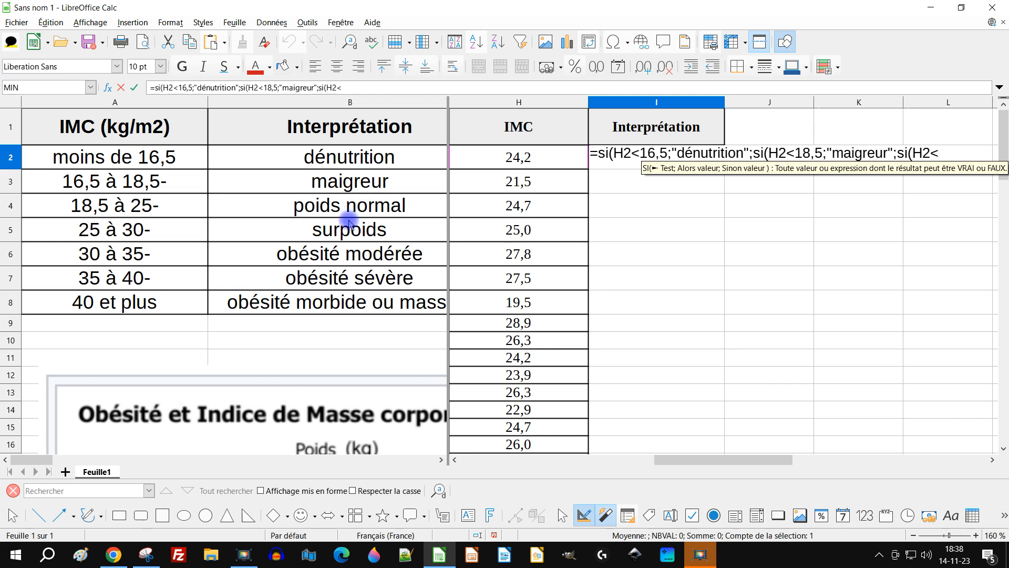
text(25)
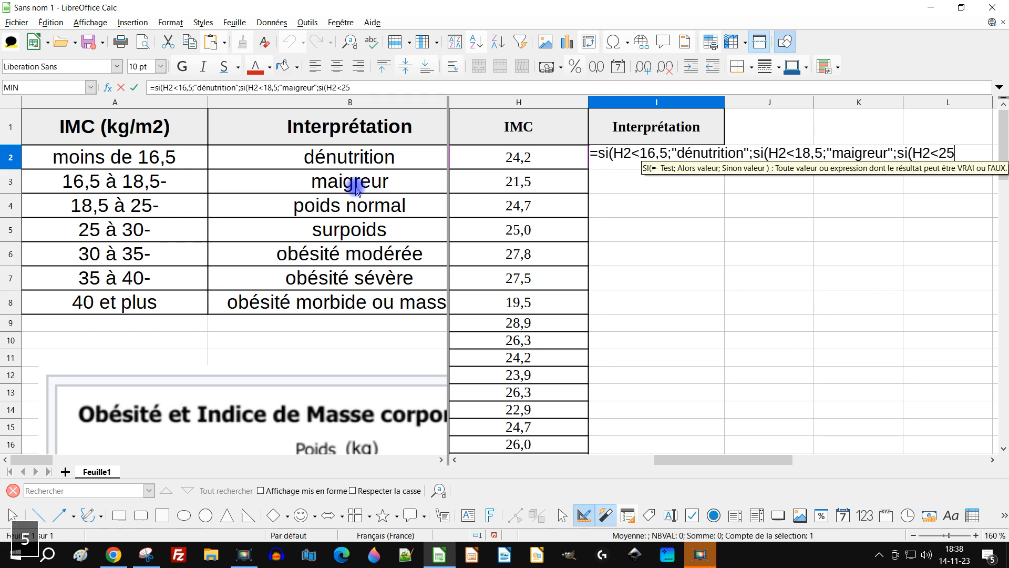
text(;)
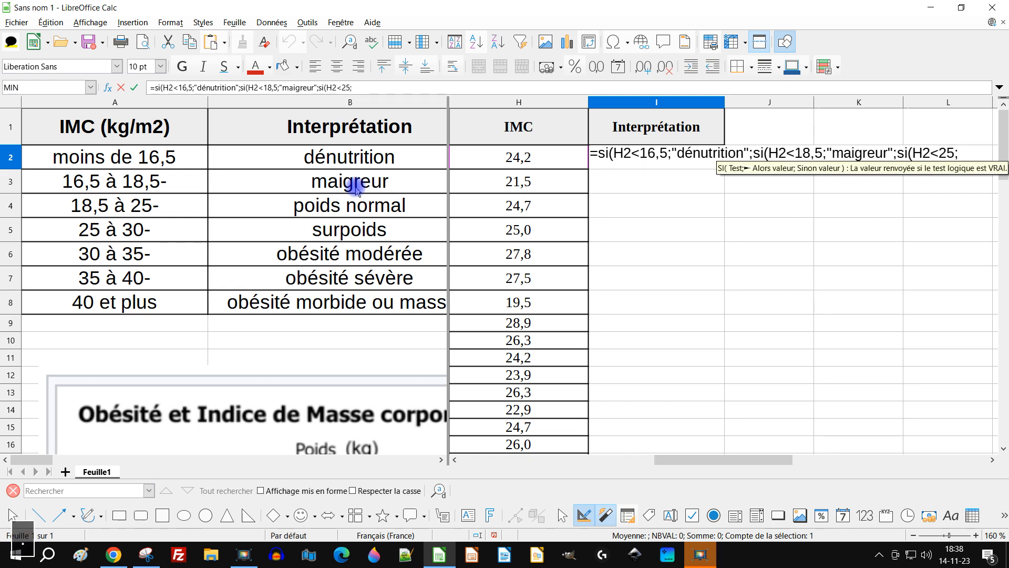
text(")
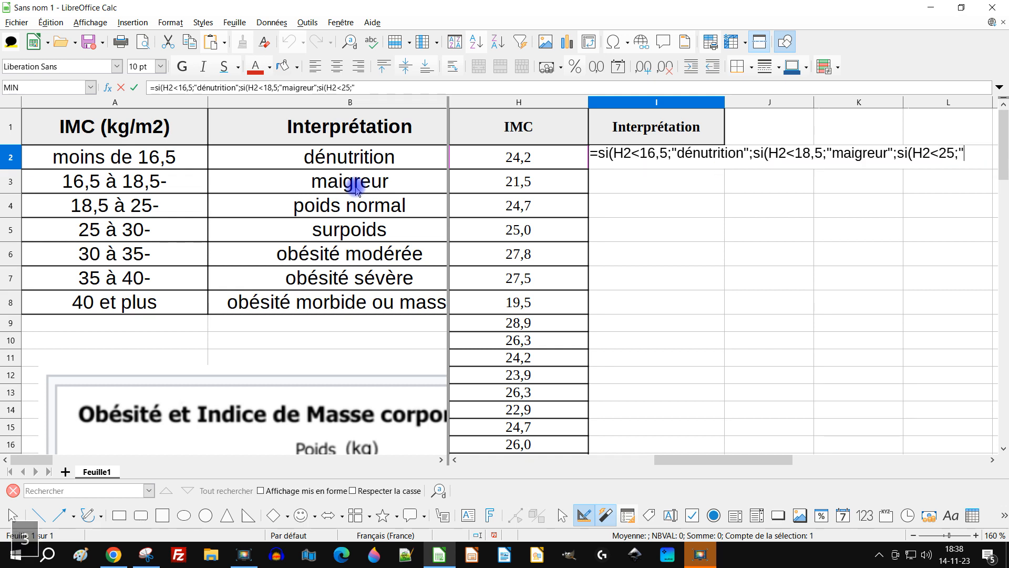
text(poids)
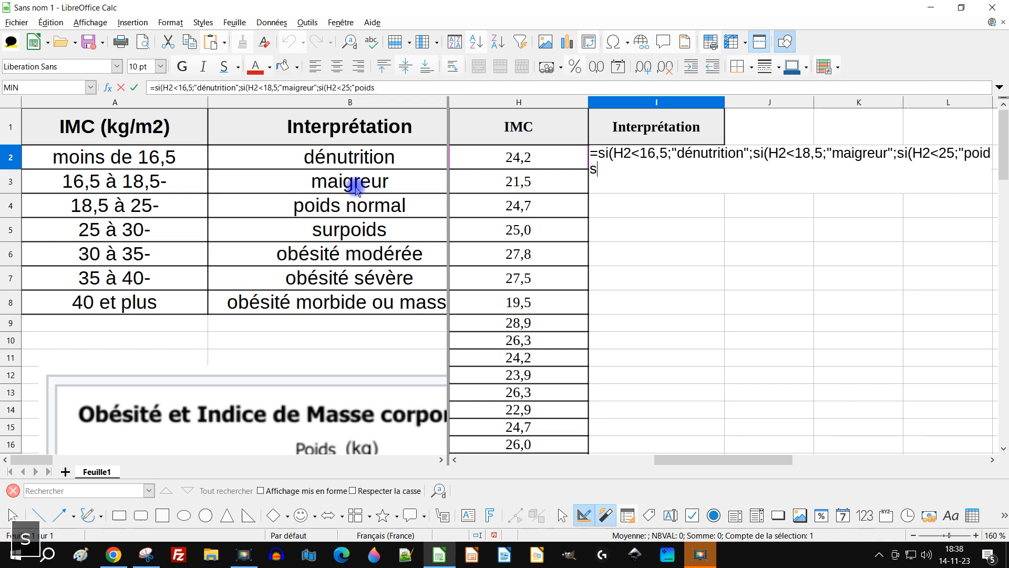
text( normal")
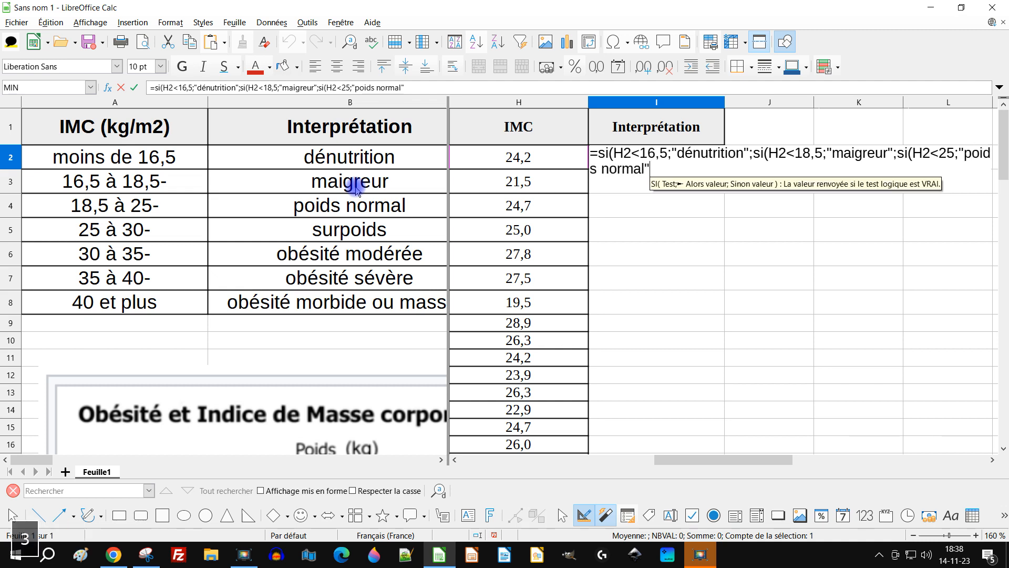
text(;)
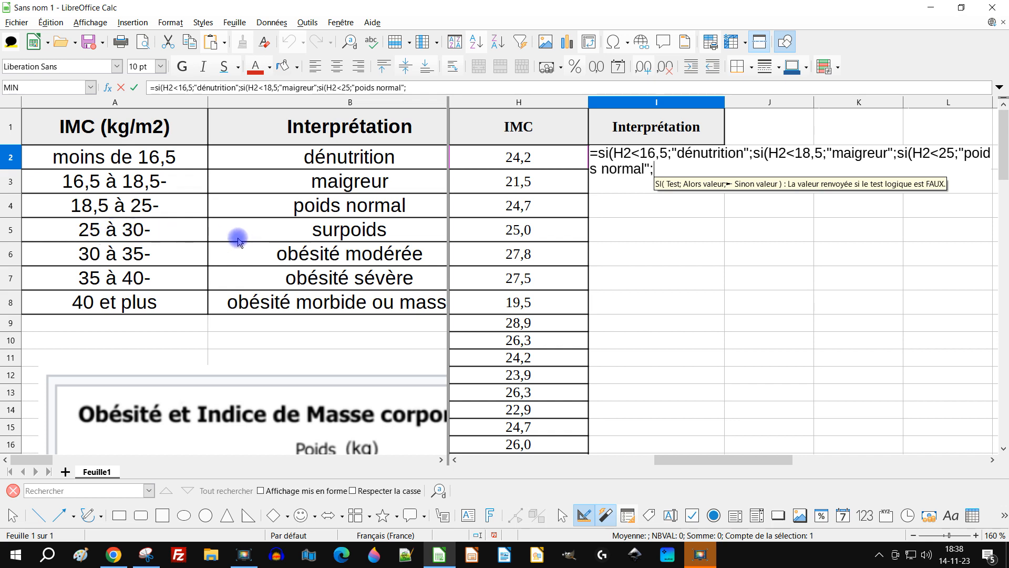
Step: Nest a fourth SI in the I2 formula that returns "surpoids" when H2<30
text(si)
key(Return)
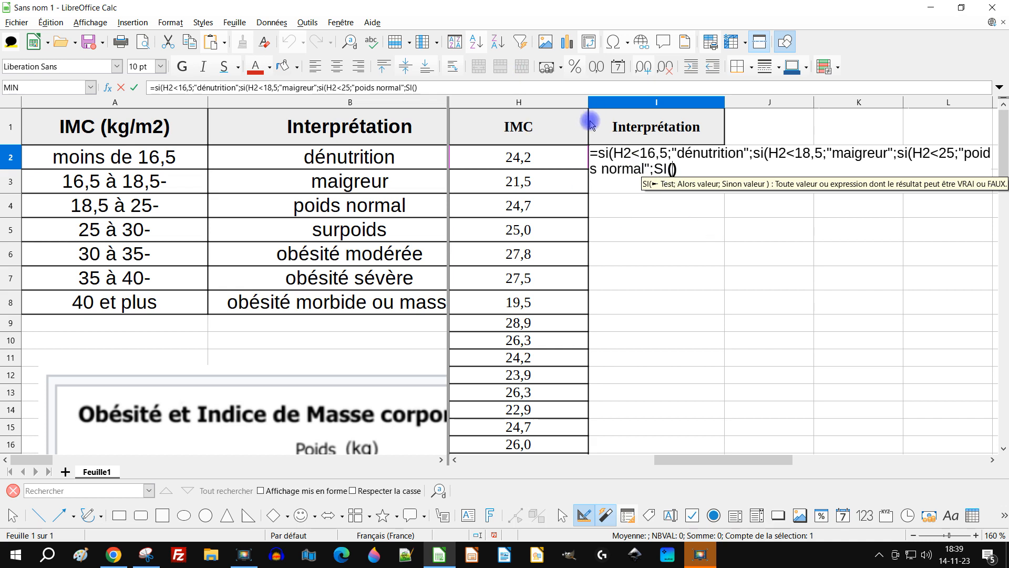
click(532, 161)
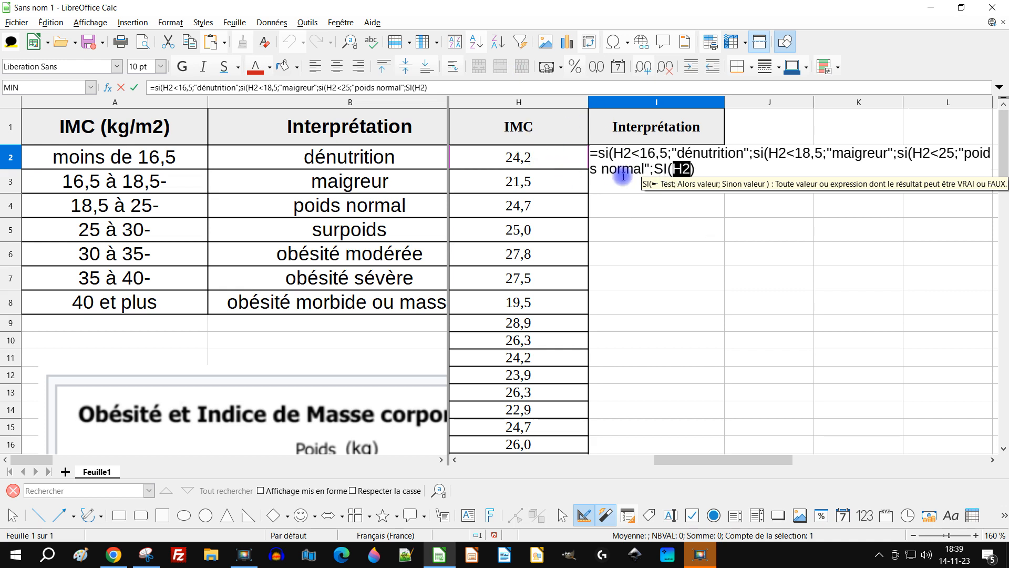
text(<)
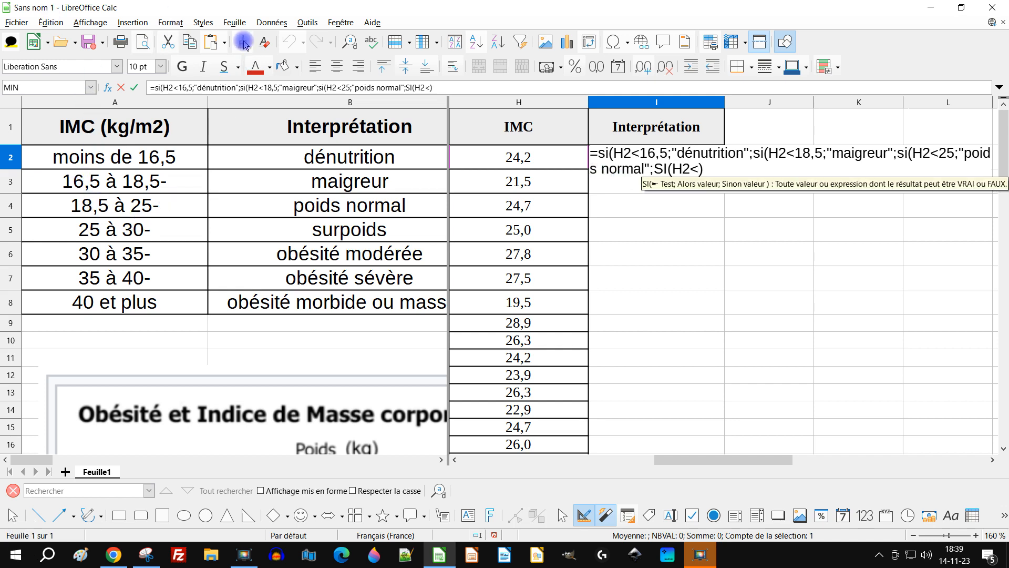
text(30)
text(;")
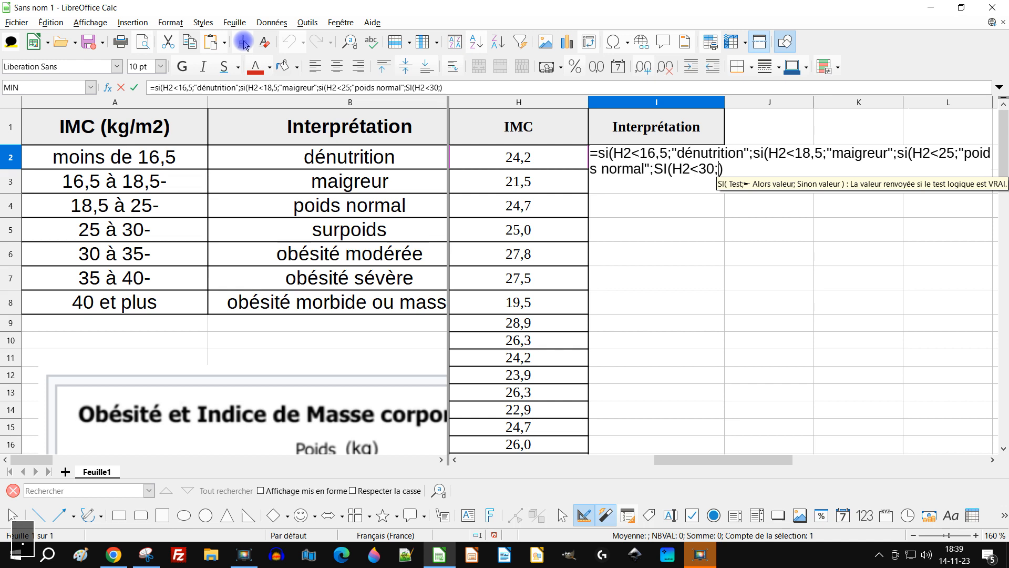
text(surpoid)
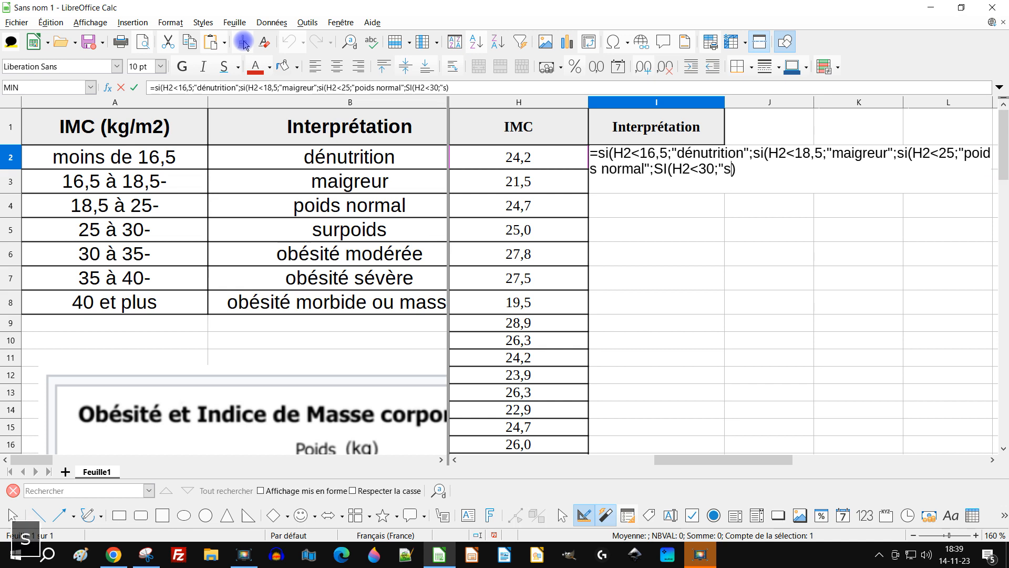
text(s")
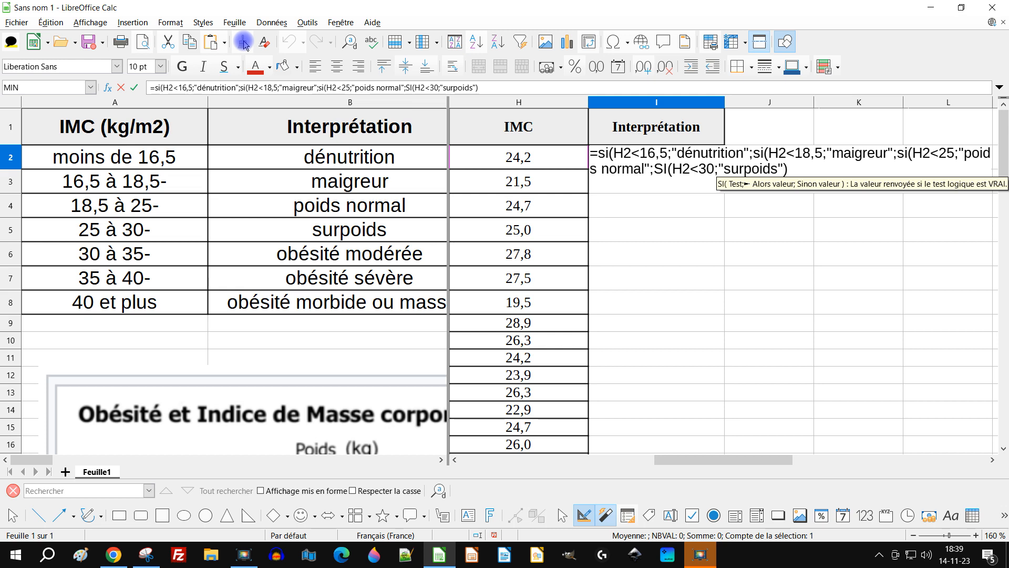
text(;)
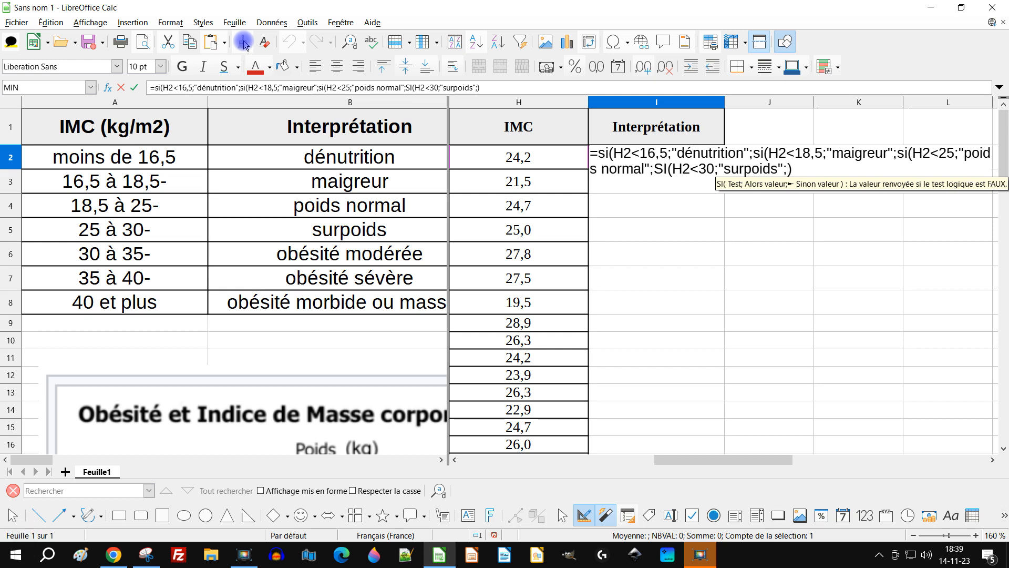
Step: Nest a fifth SI in the I2 formula that returns "obésité modéré" when H2<35
text(si()
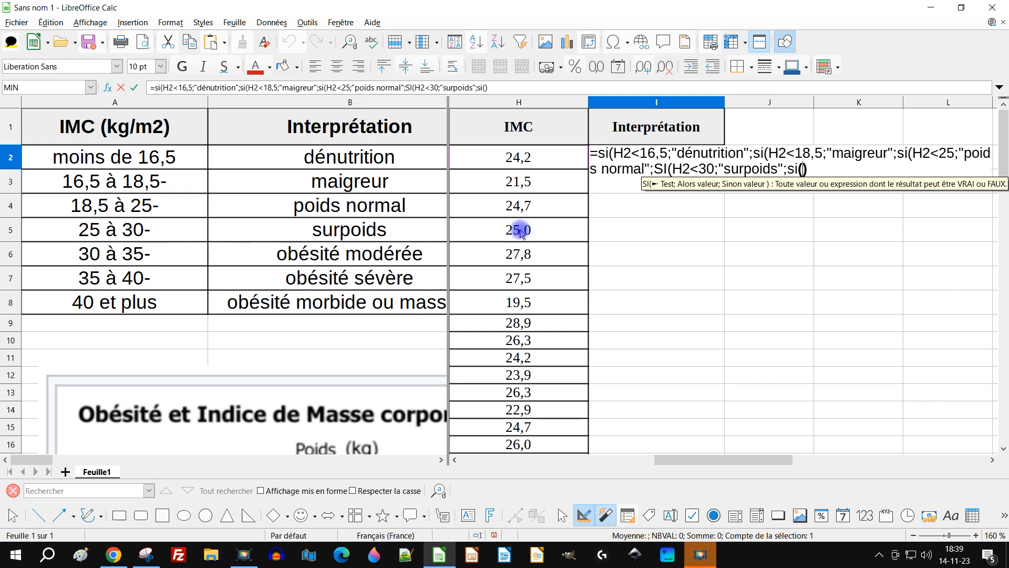
click(544, 158)
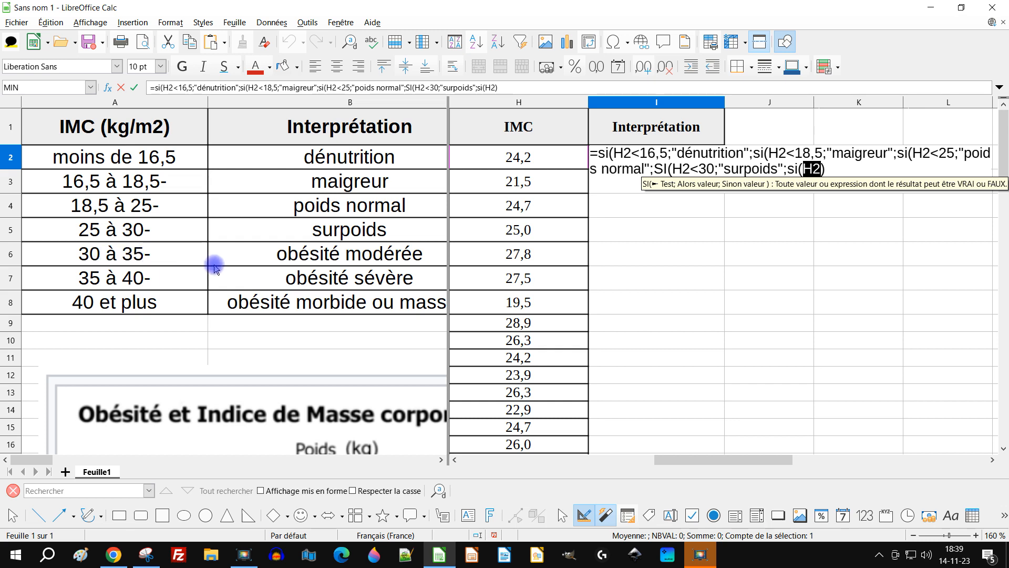
text(<)
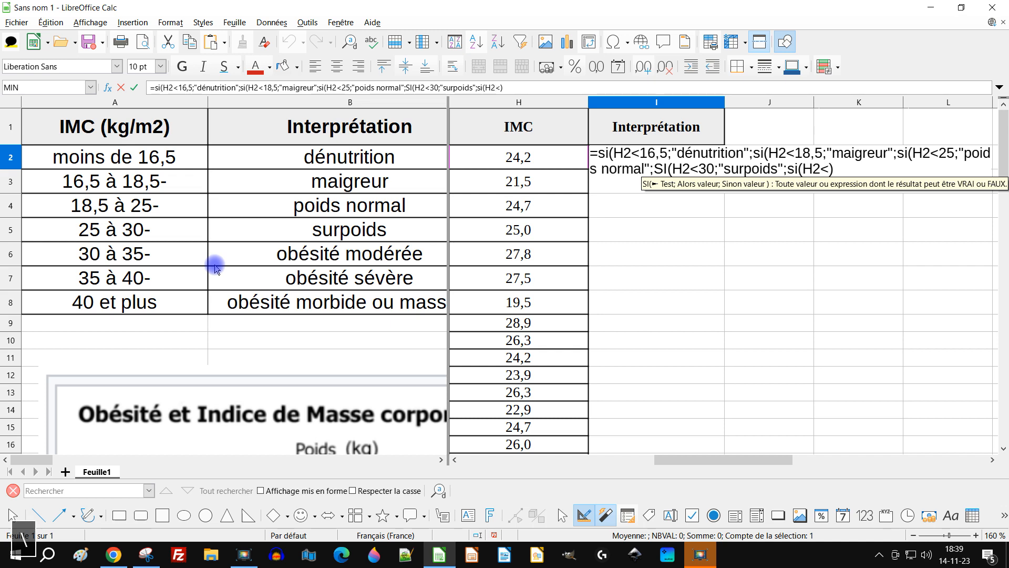
text(35;")
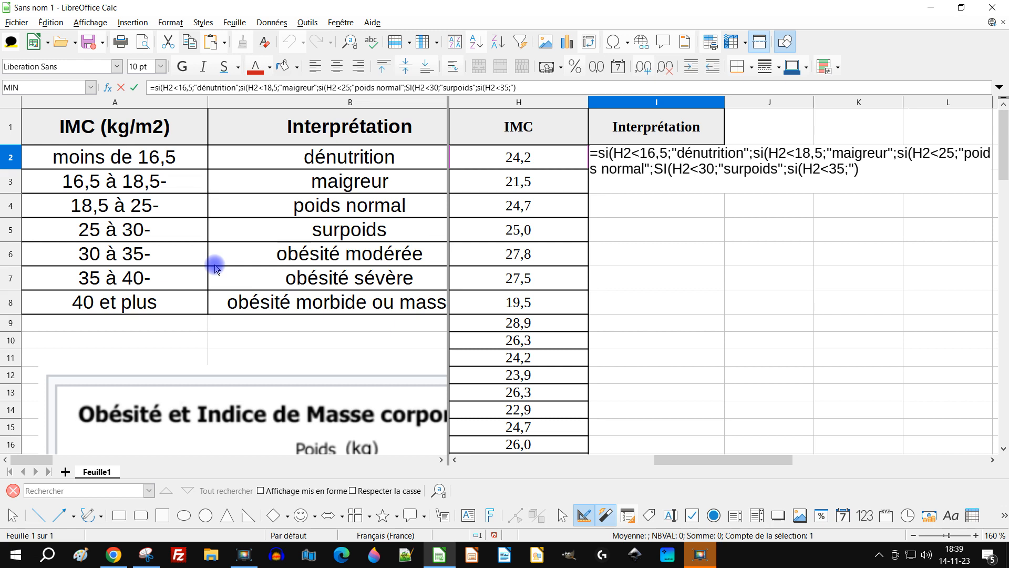
text(obséité)
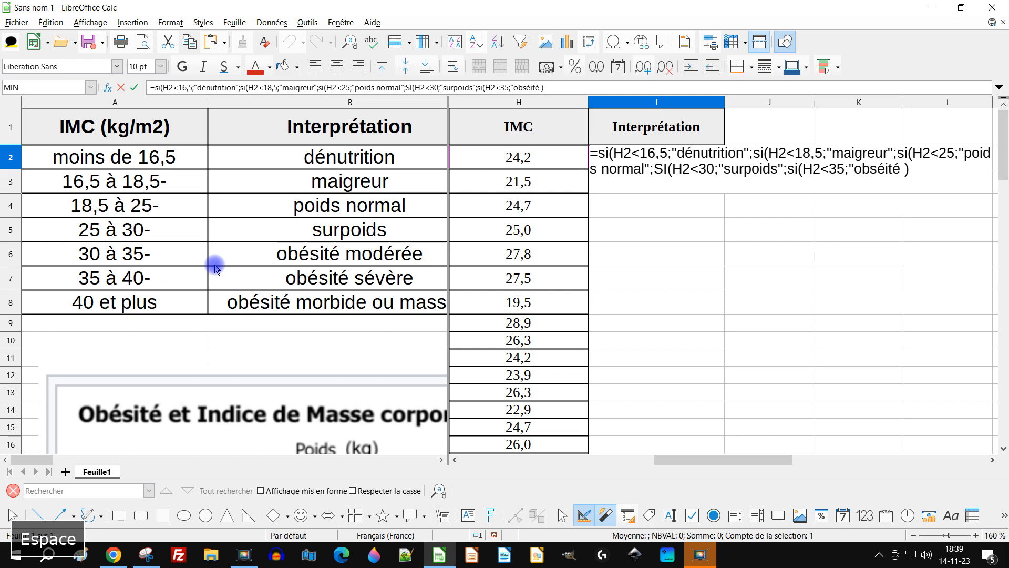
key(BackSpace)
key(BackSpace)
key(BackSpace)
key(BackSpace)
key(BackSpace)
key(BackSpace)
text(ésité modéré)
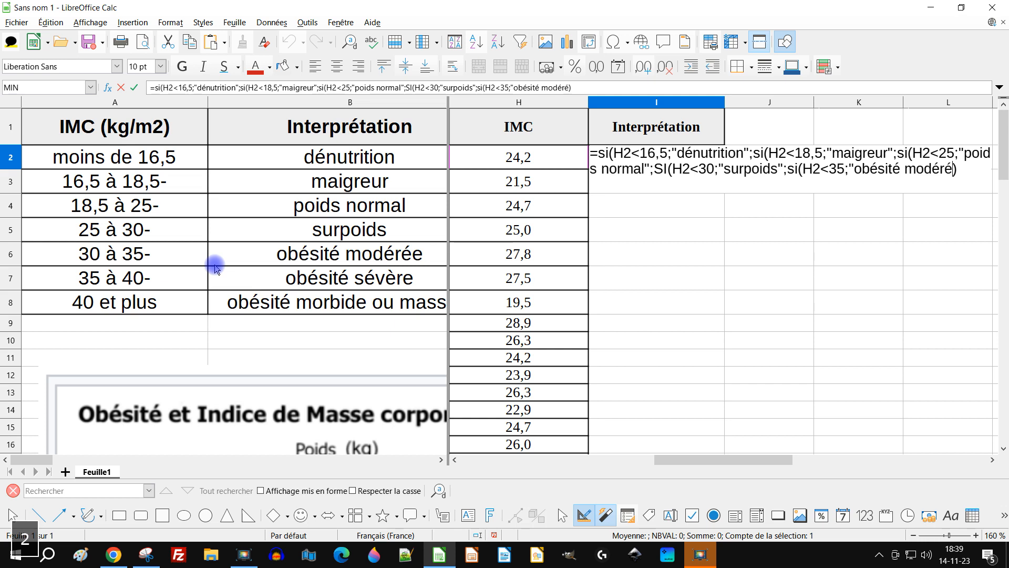
text(";)
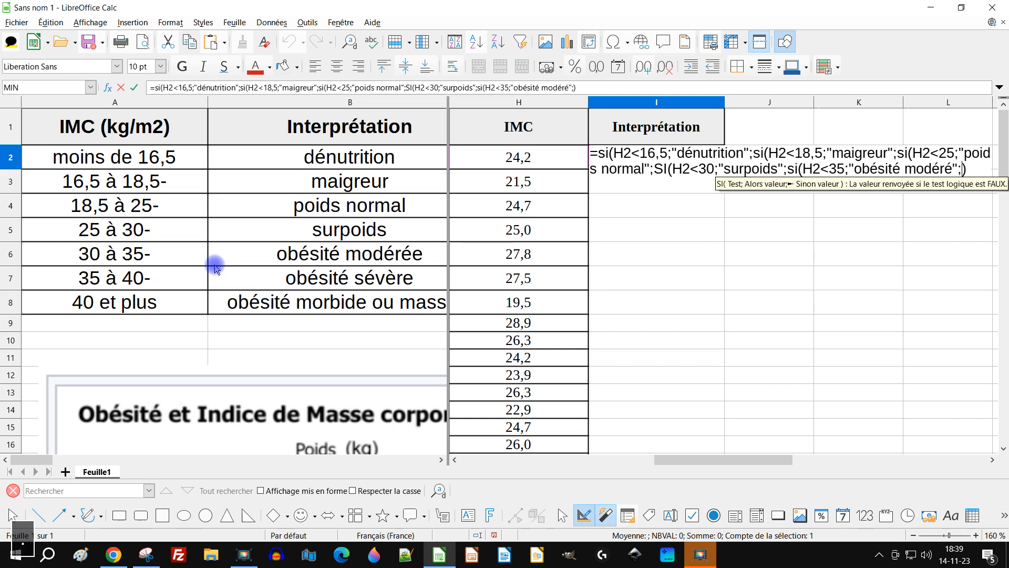
Step: Nest a sixth SI in the I2 formula that returns "obésité sévère" when H2<40
text(SI)
key(Return)
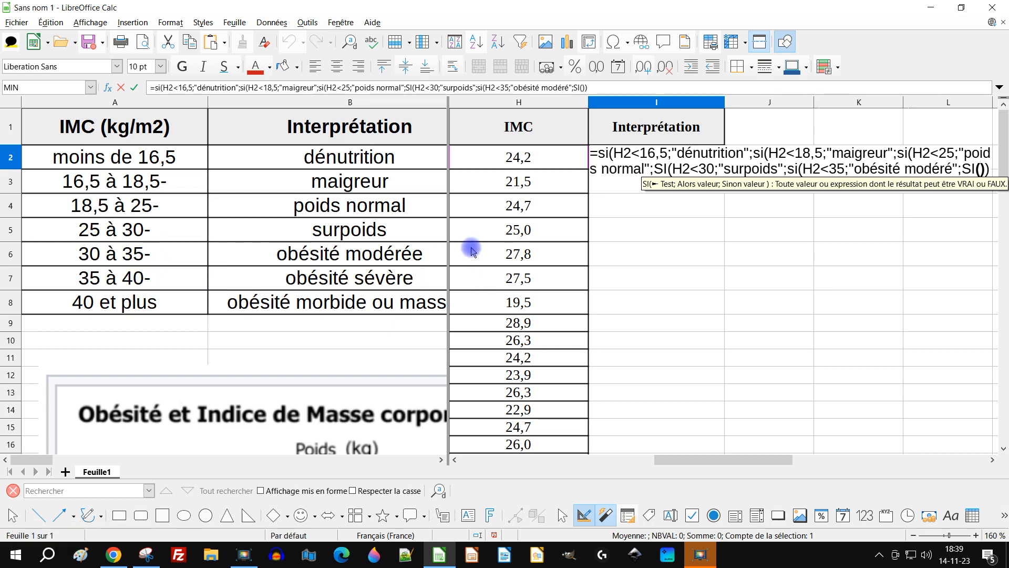
click(547, 156)
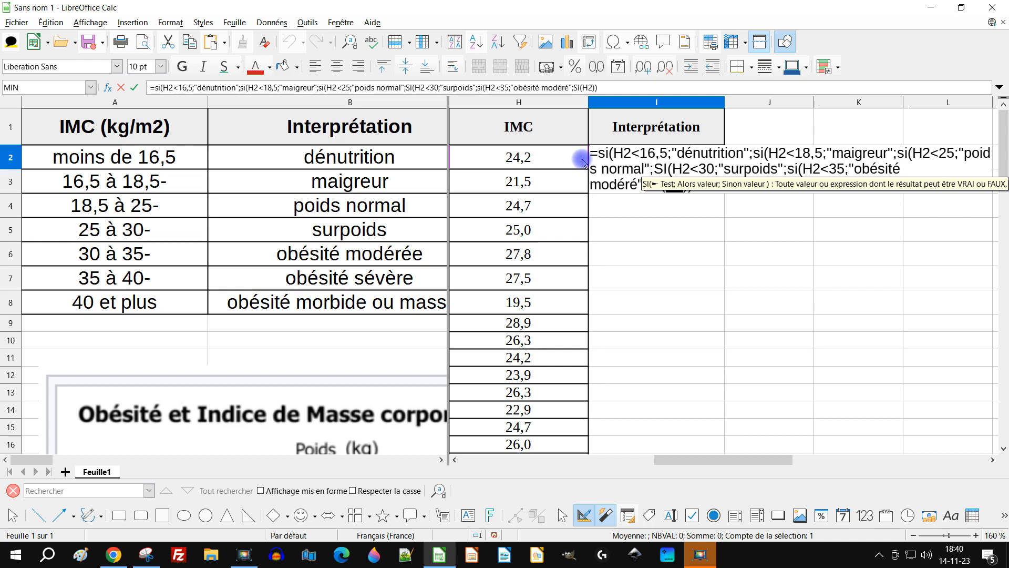
text(<)
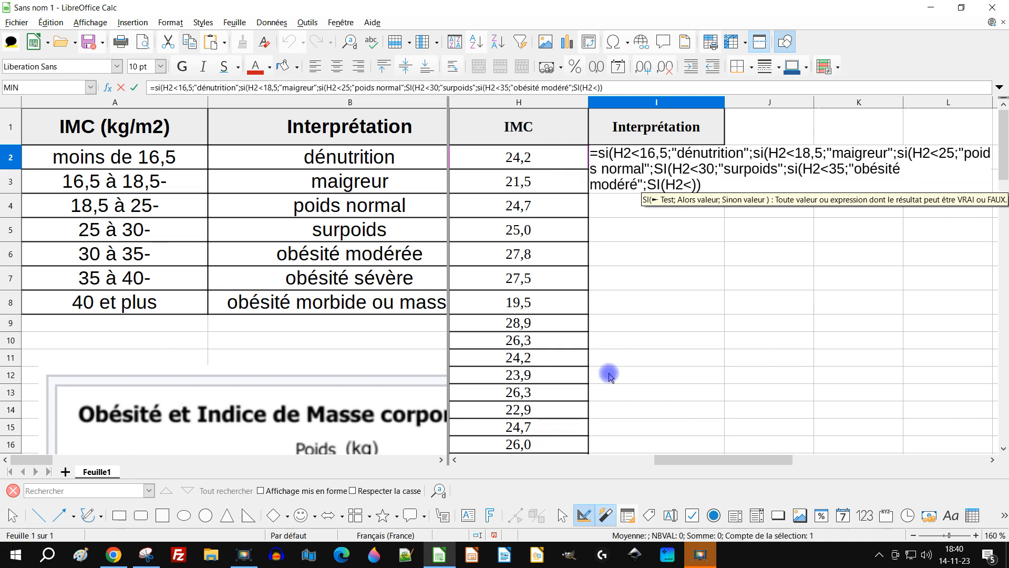
text(40)
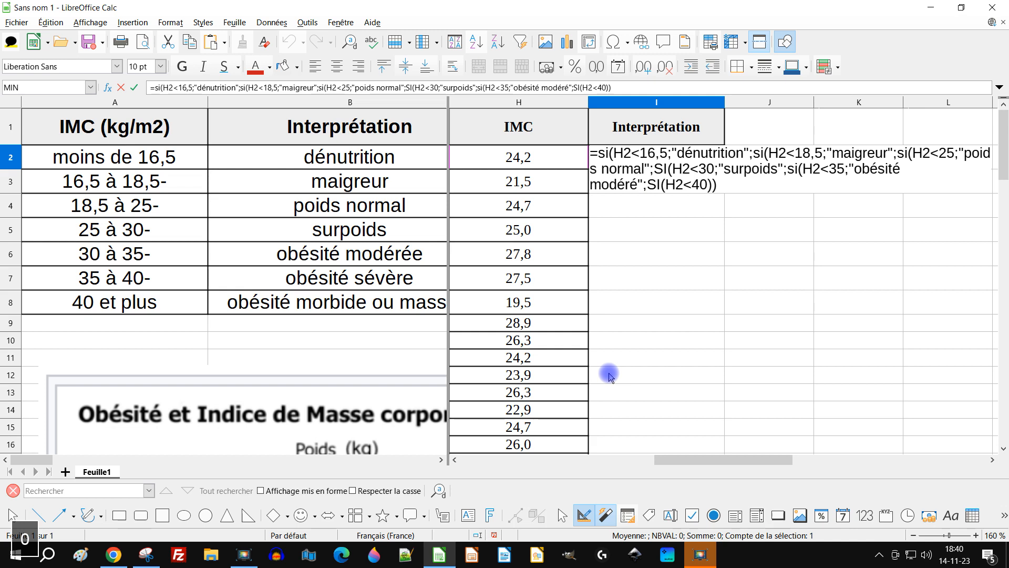
text(;)
text(")
text(ob)
text(ési)
text(té)
text( sév)
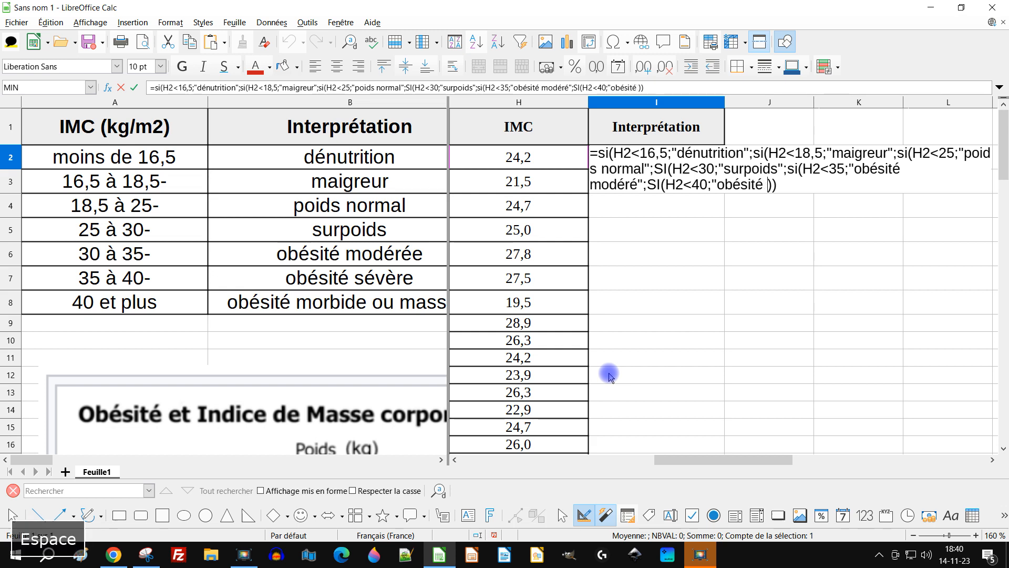
text(ère")
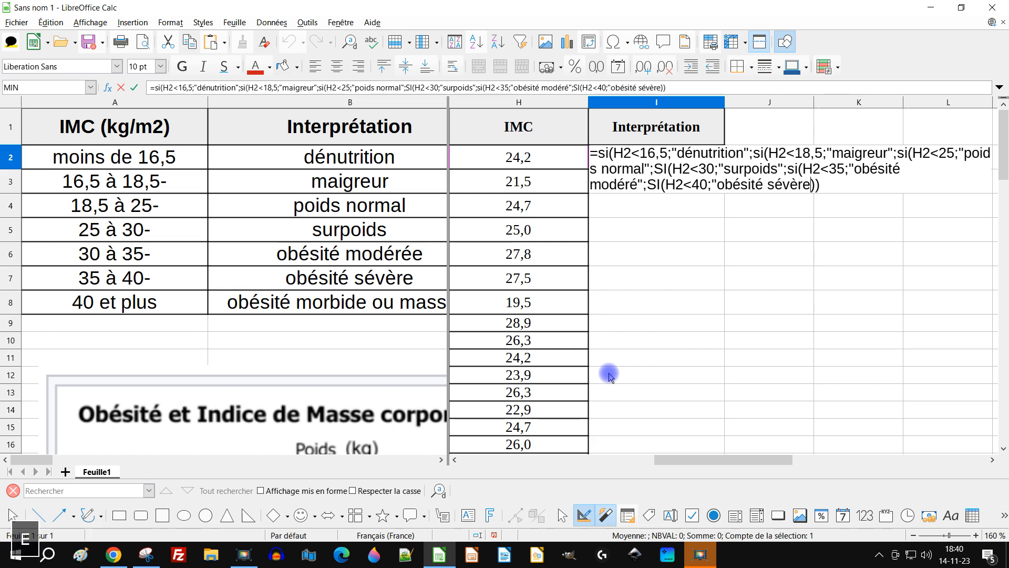
text(;)
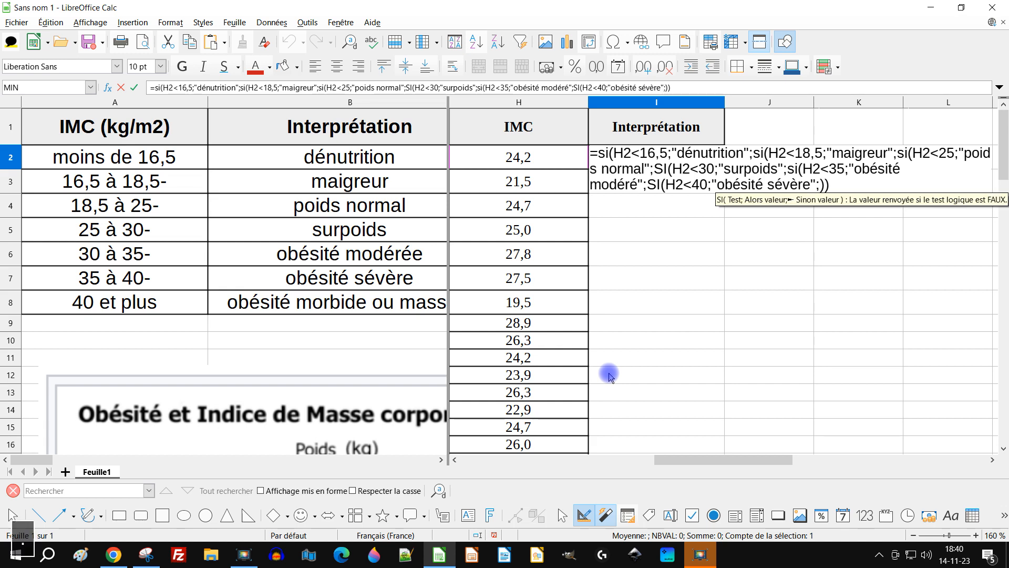
click(530, 157)
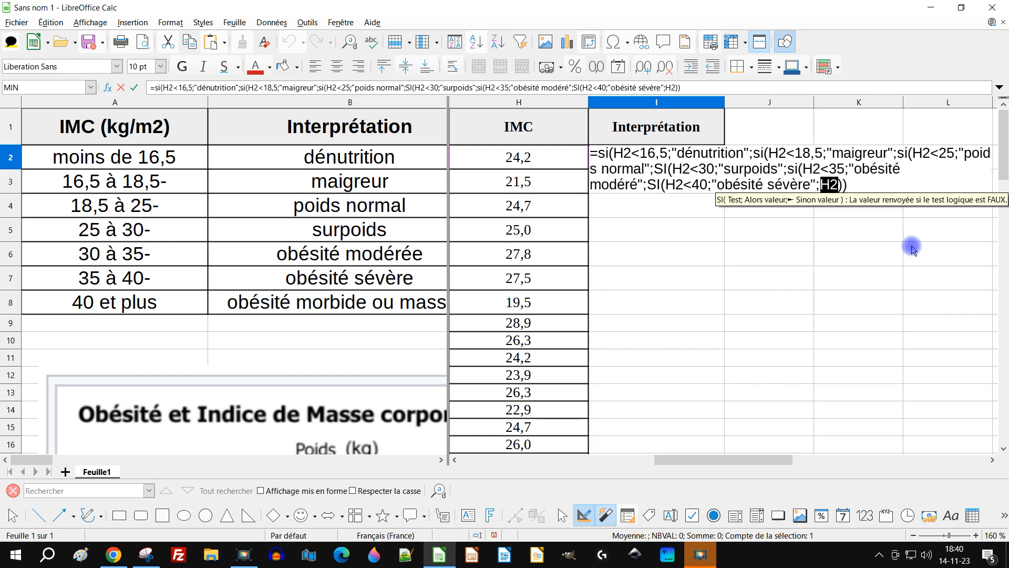
text(<)
key(BackSpace)
key(BackSpace)
key(BackSpace)
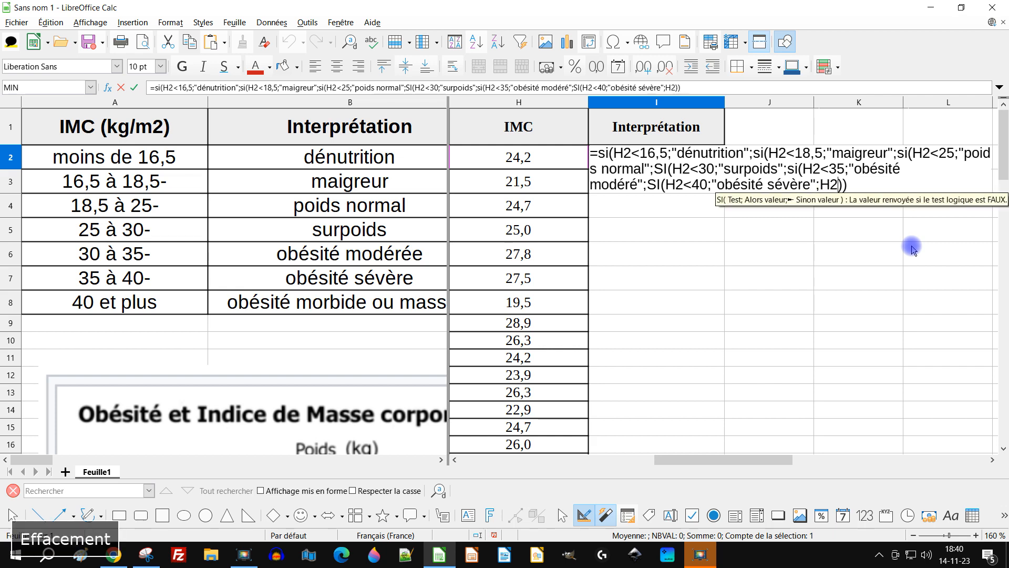
Step: Start a seventh nested SI in the I2 formula with a greater-than test on H2
text(si)
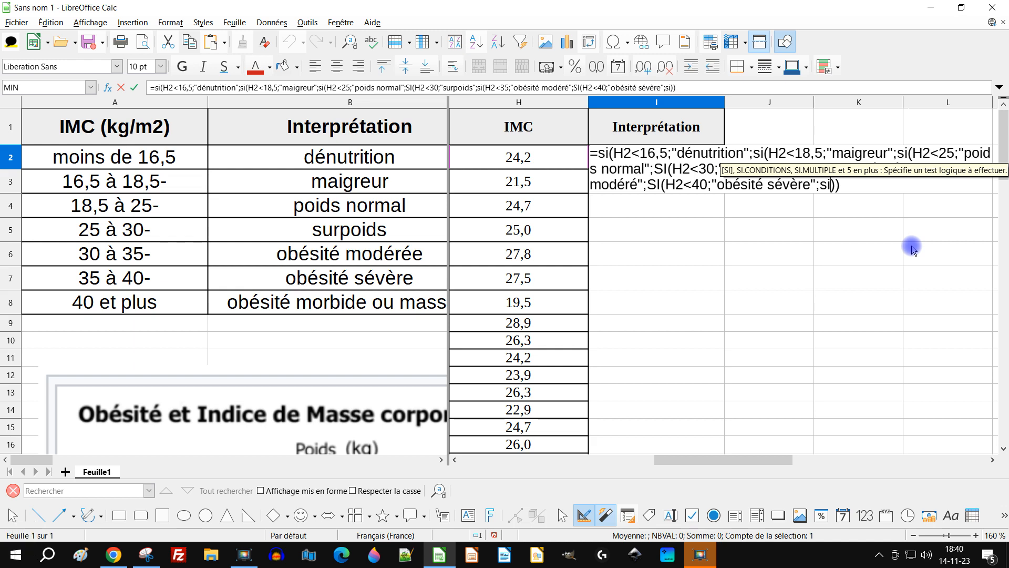
key(Return)
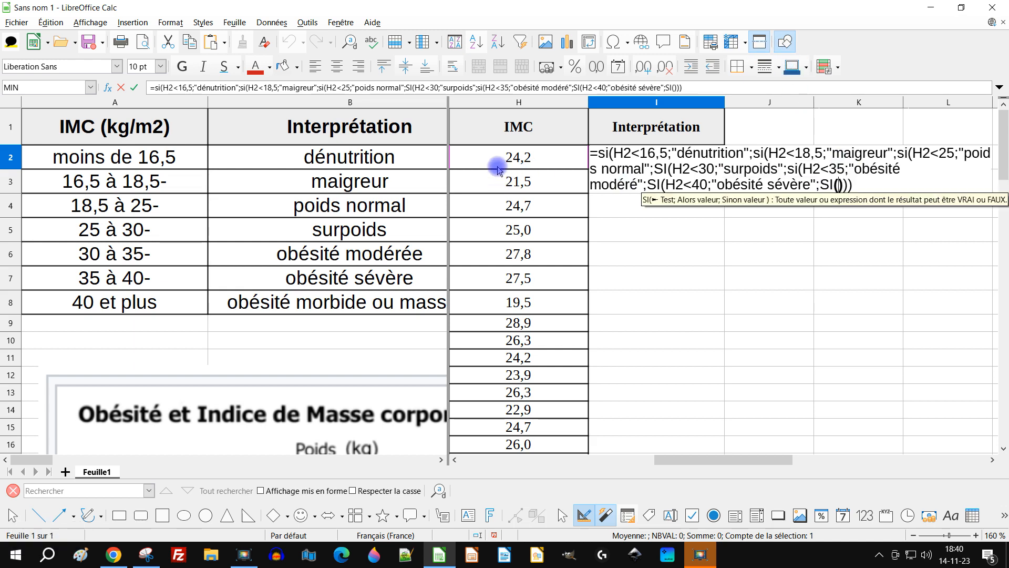
click(514, 157)
text(<)
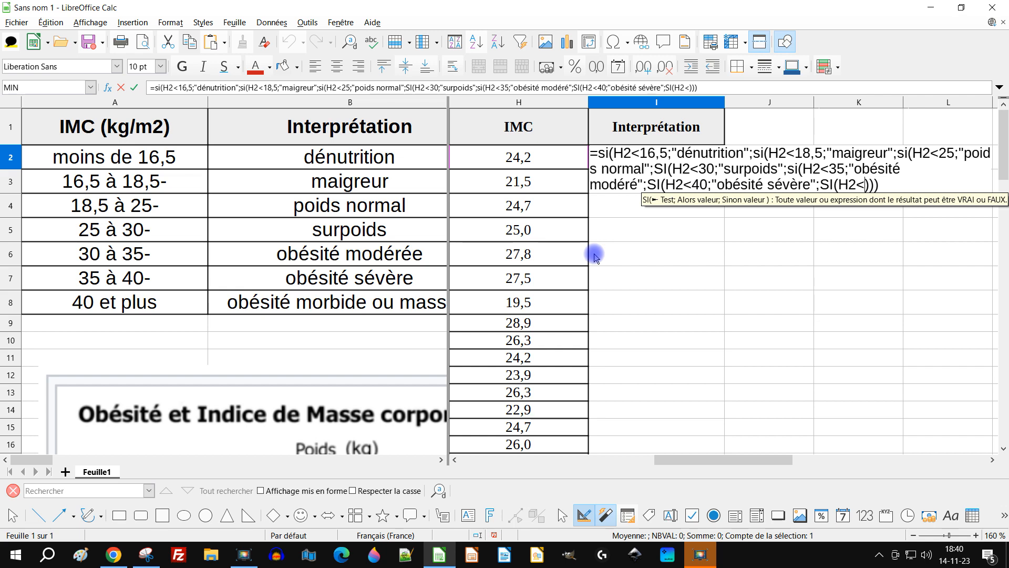
key(BackSpace)
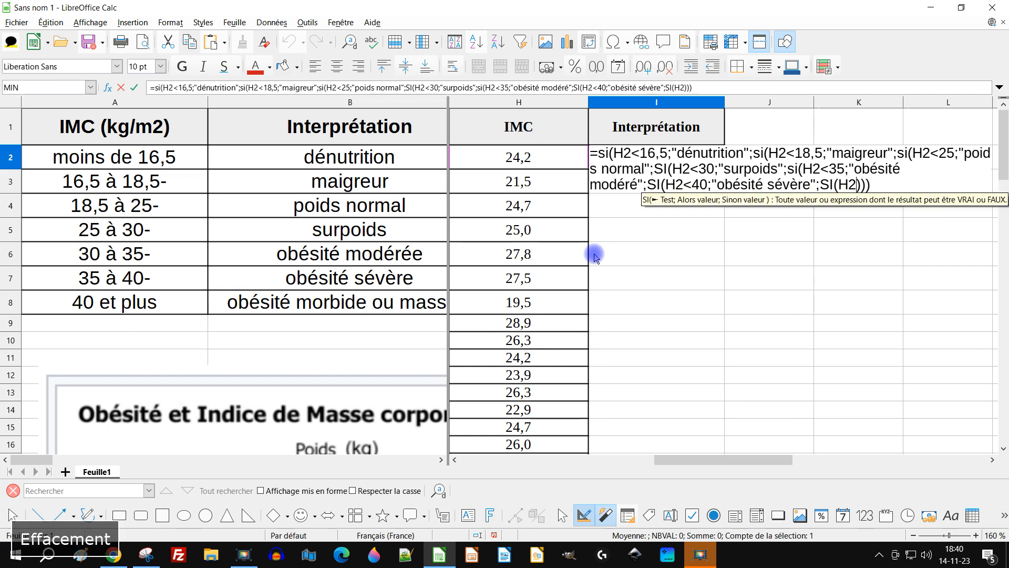
text(>)
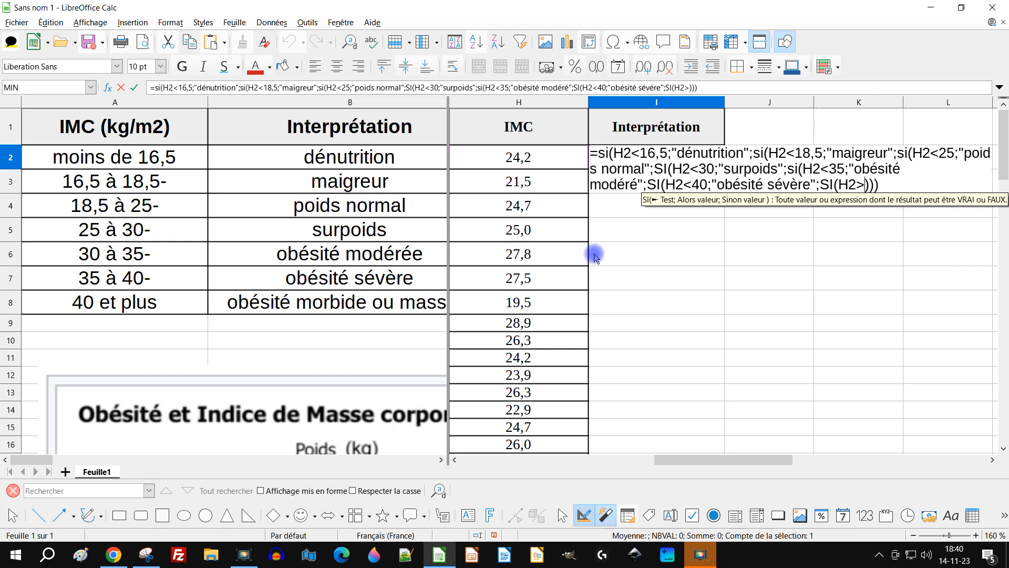
Step: Complete the last nested SI in cell I2 with the test H2>=40, the result "Obésité morbide" and an empty string otherwise
text(=4)
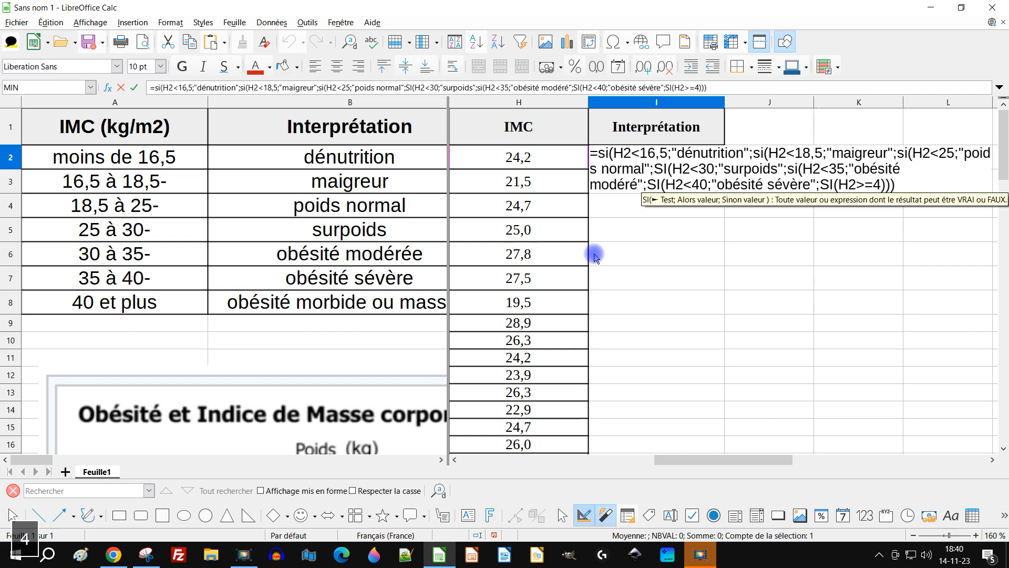
text(0)
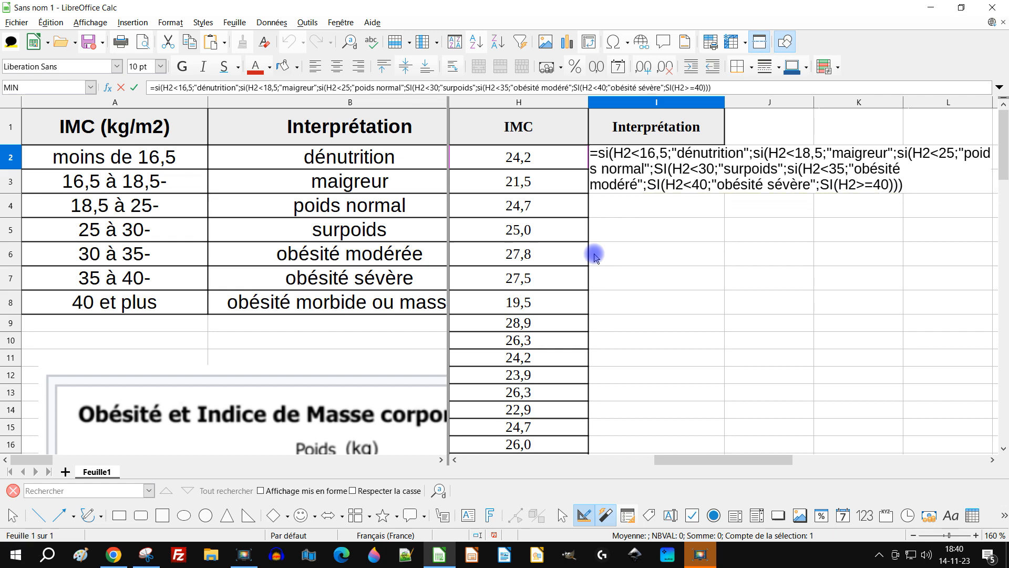
text(;")
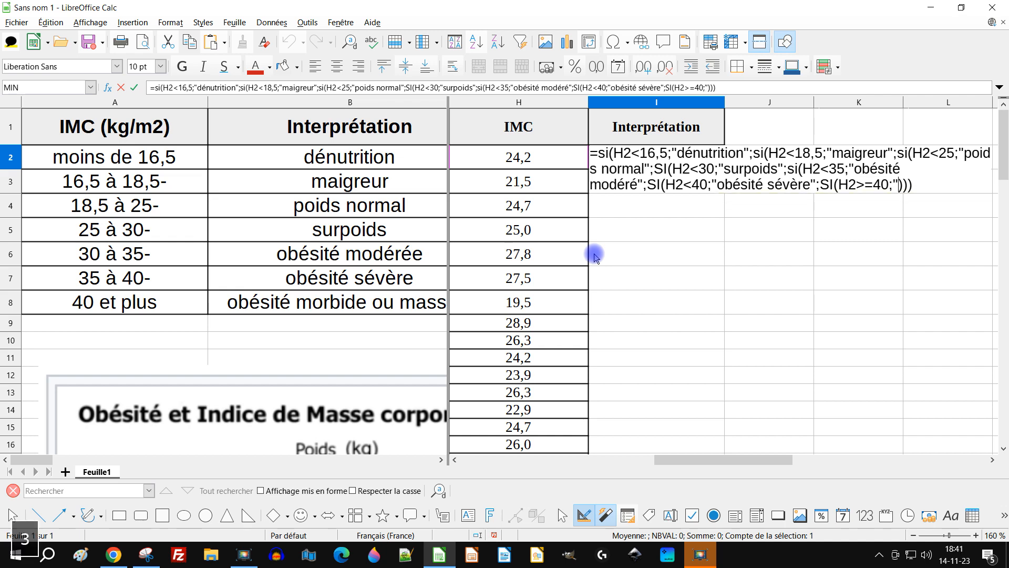
text(Obé)
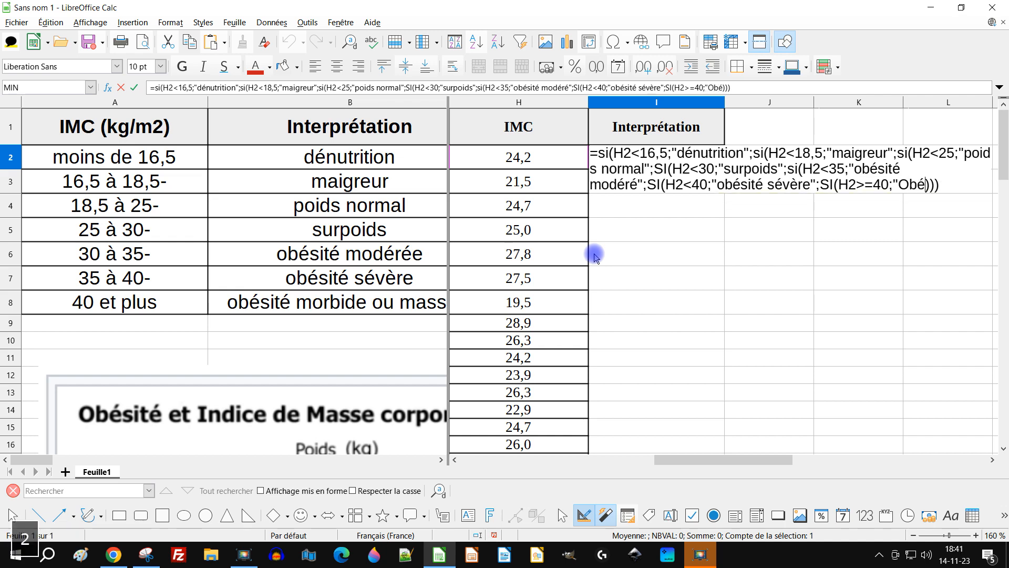
text(sité m)
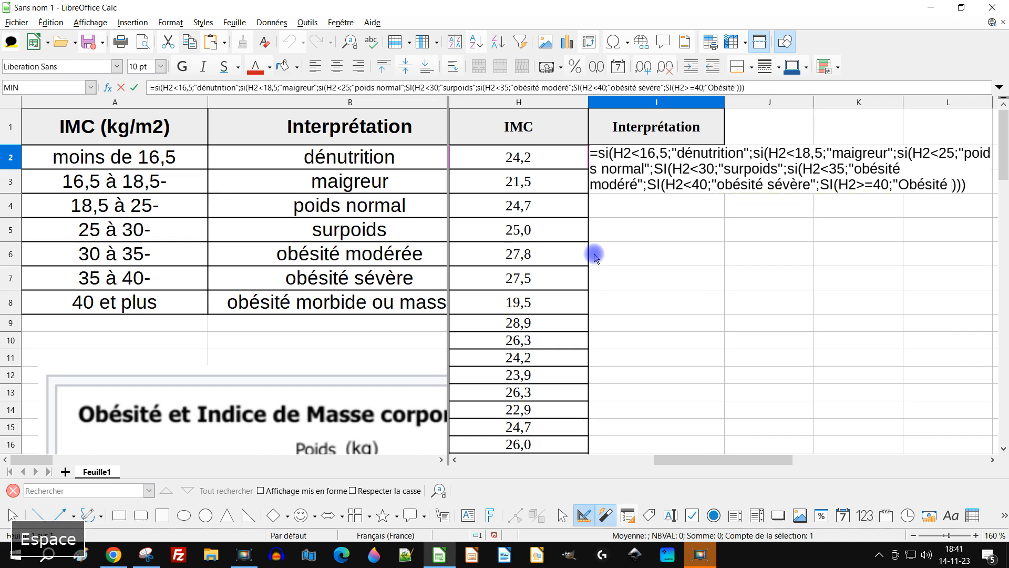
text(orbide)
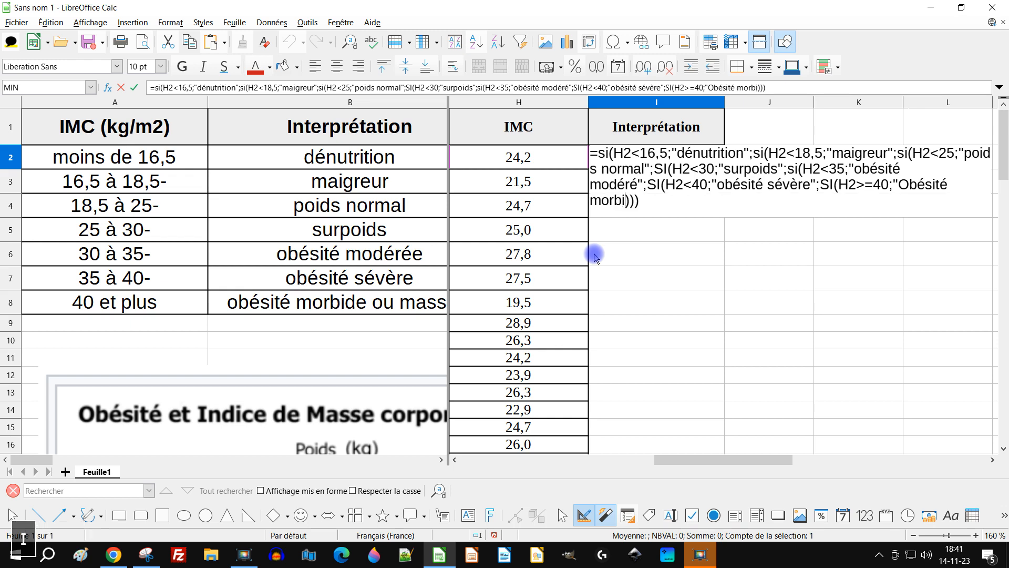
text(")
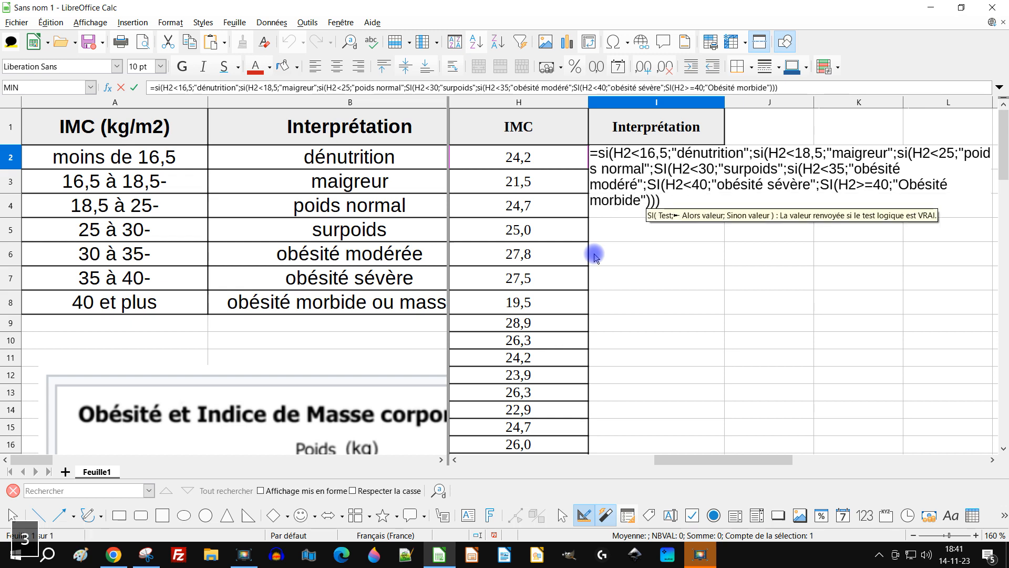
text(;)
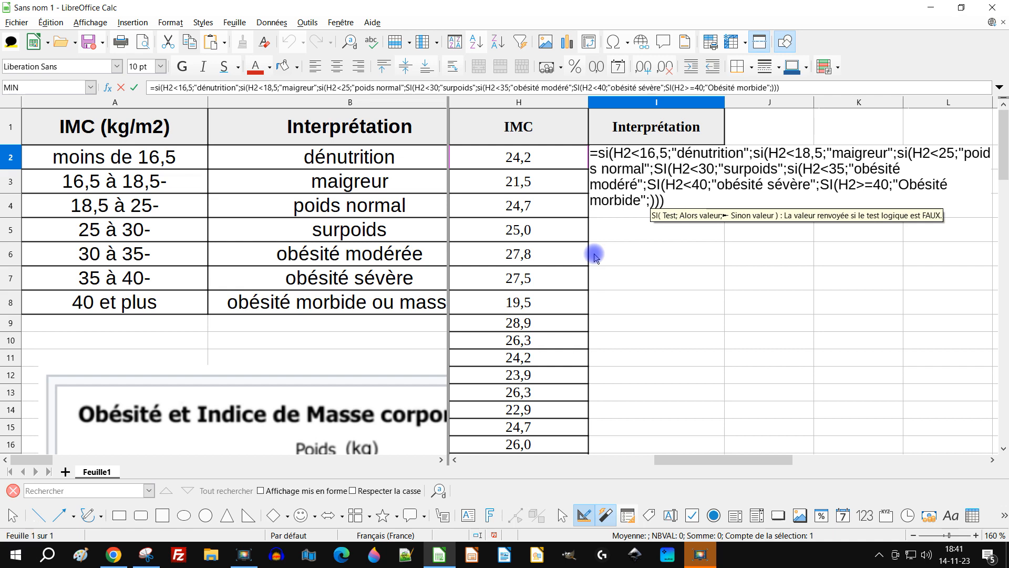
text("")
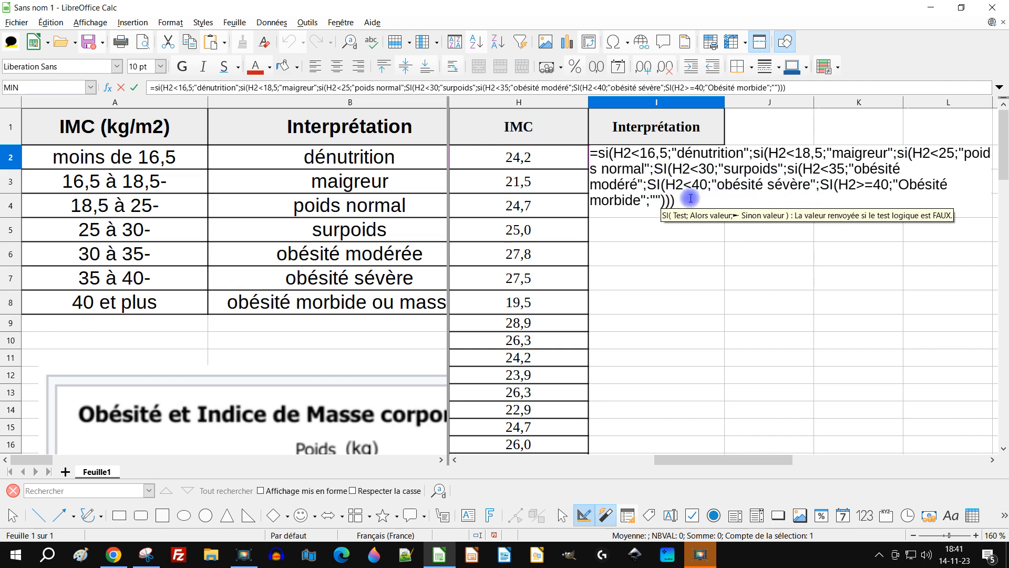
Step: Add the missing closing parentheses for all nested SI functions in I2 and validate the formula
key(End)
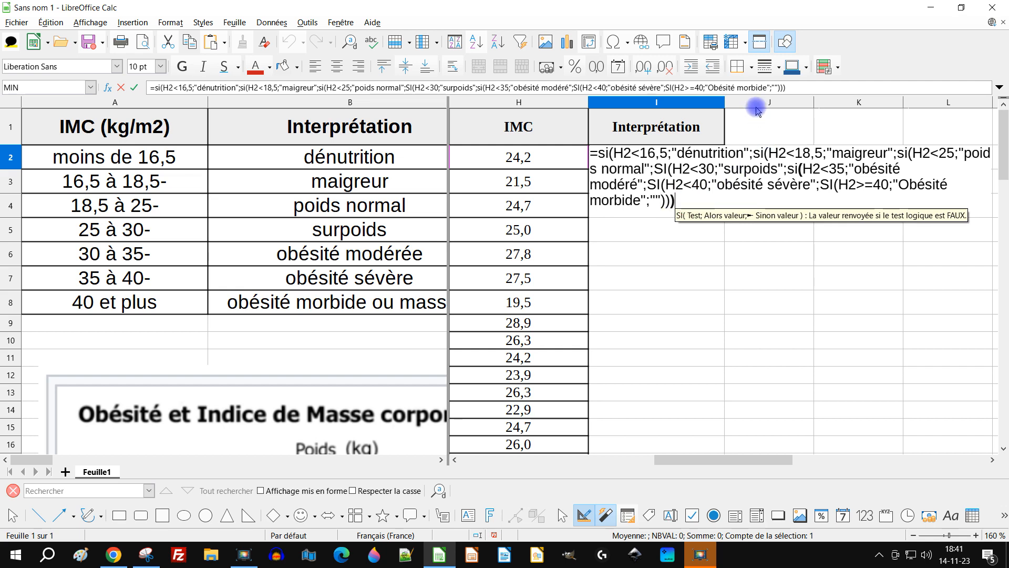
key(Left)
key(Left)
key(Right)
key(Right)
text()))))
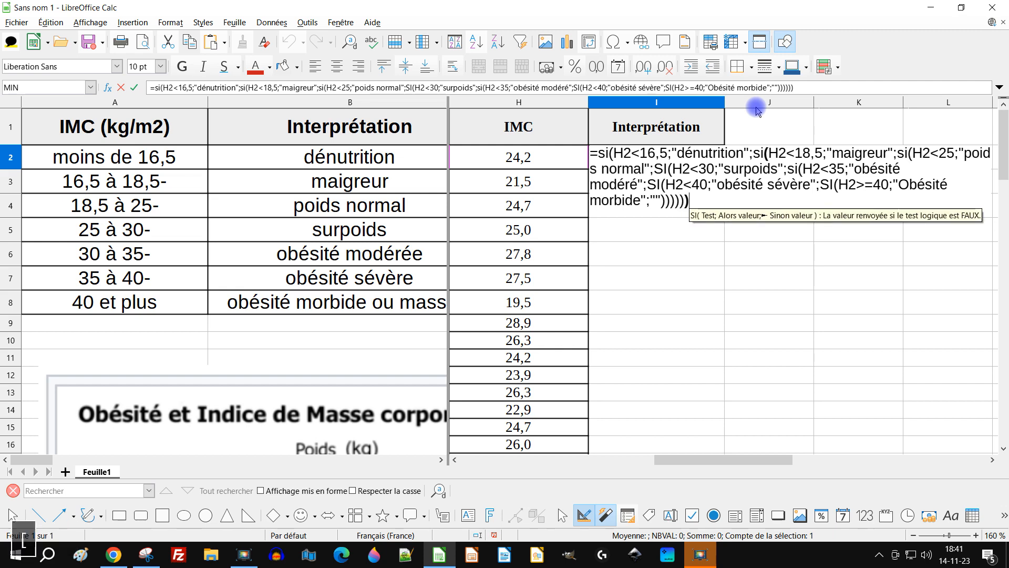
key(Return)
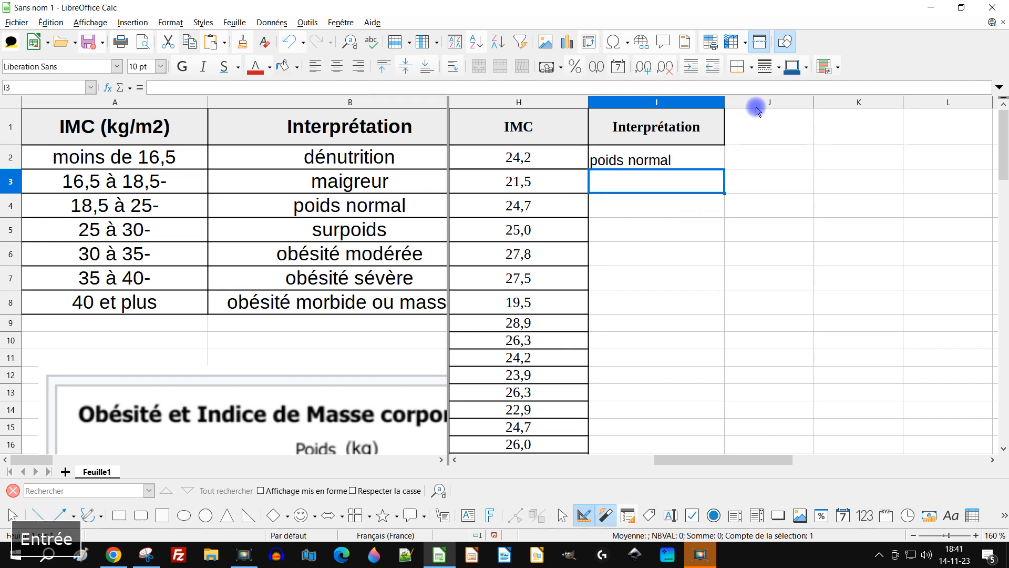
Step: Center the interpretation result in cell I2 horizontally
key(Up)
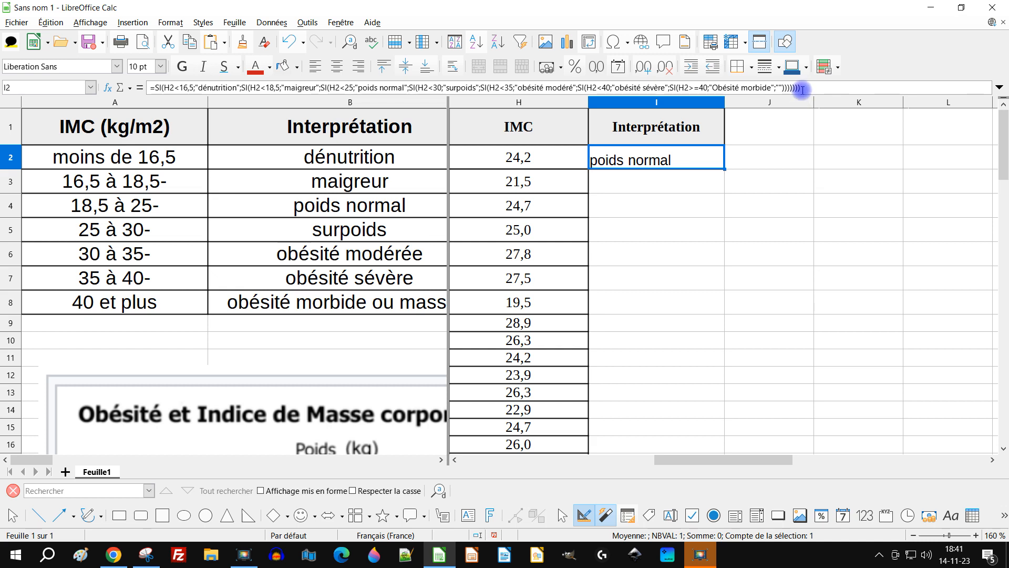
mouse_move(800, 95)
mouse_down()
mouse_move(801, 135)
mouse_move(799, 96)
mouse_up()
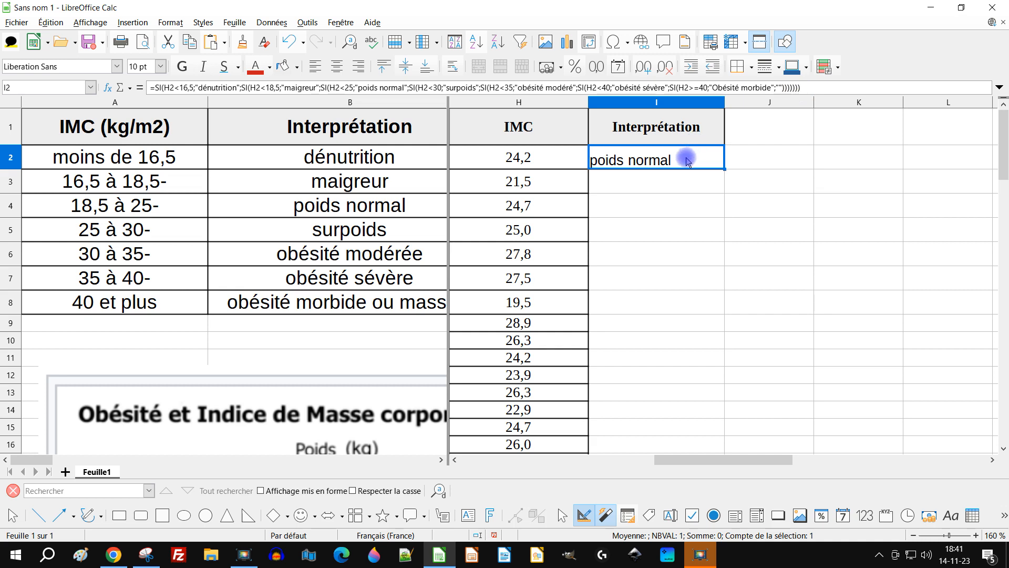
click(337, 66)
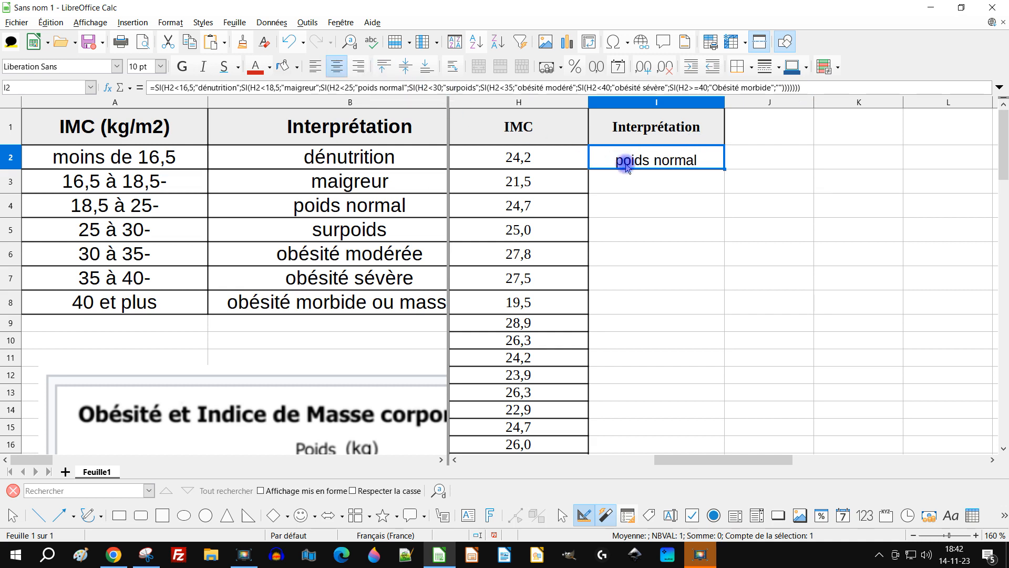
Step: Start a formula in cell I3 with SI, testing H3<16,5 and returning "dénutrition" when true
click(637, 176)
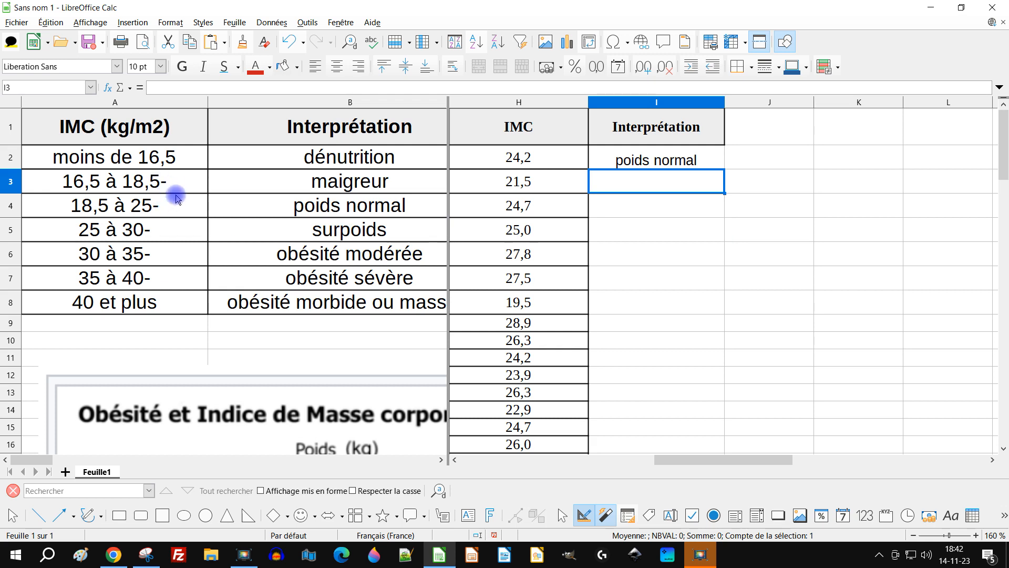
double_click(678, 181)
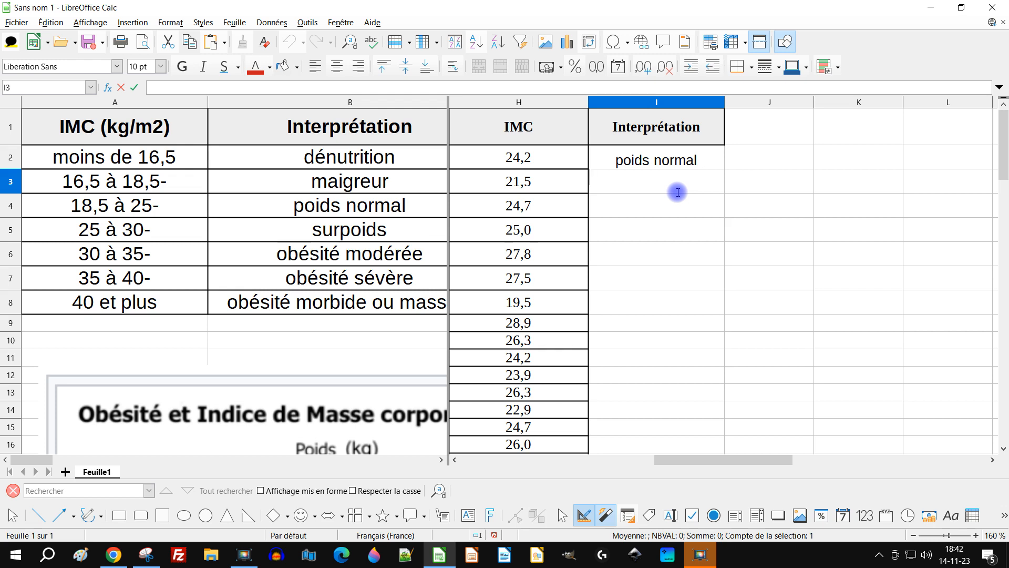
text(=)
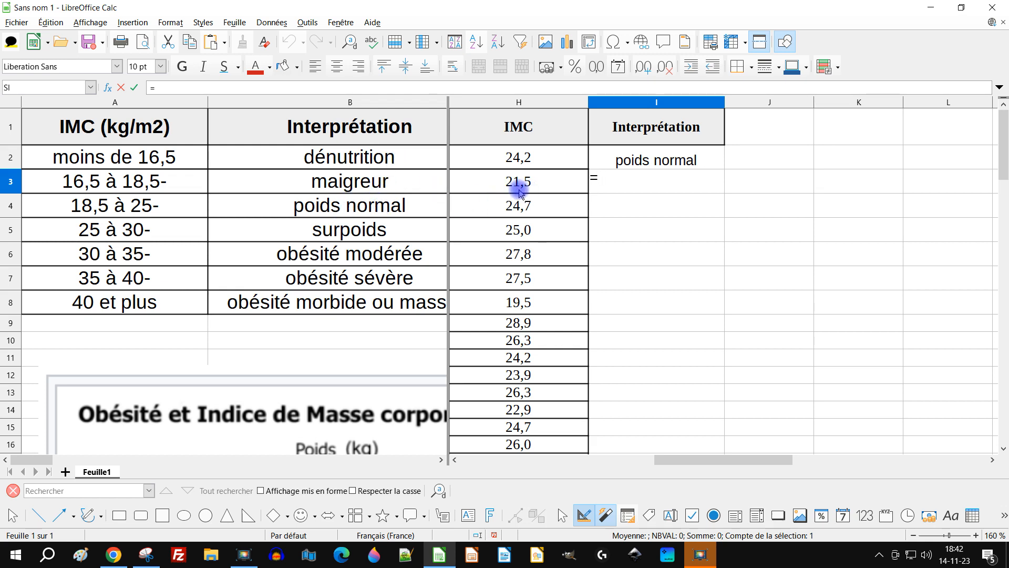
text(si)
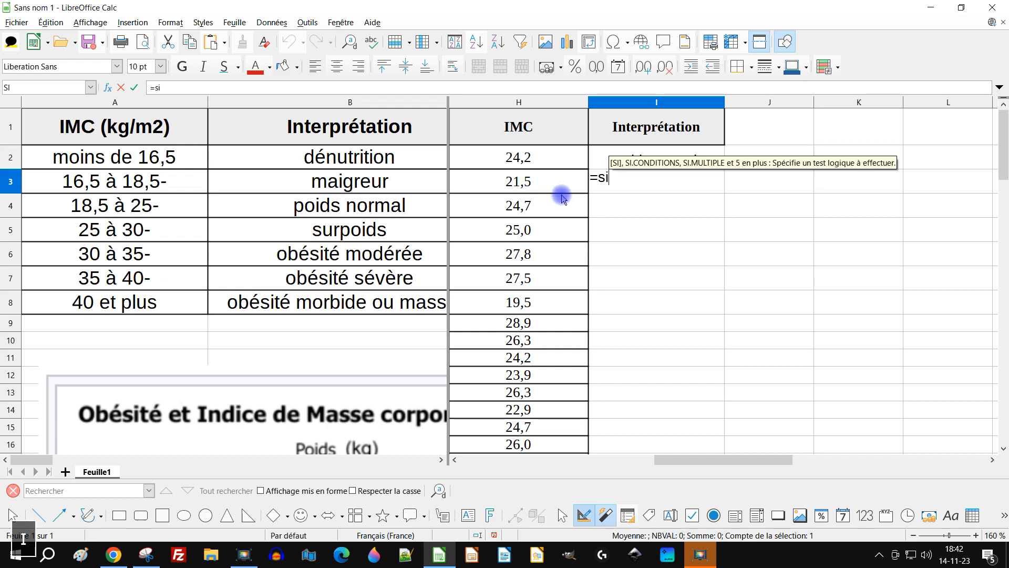
key(Return)
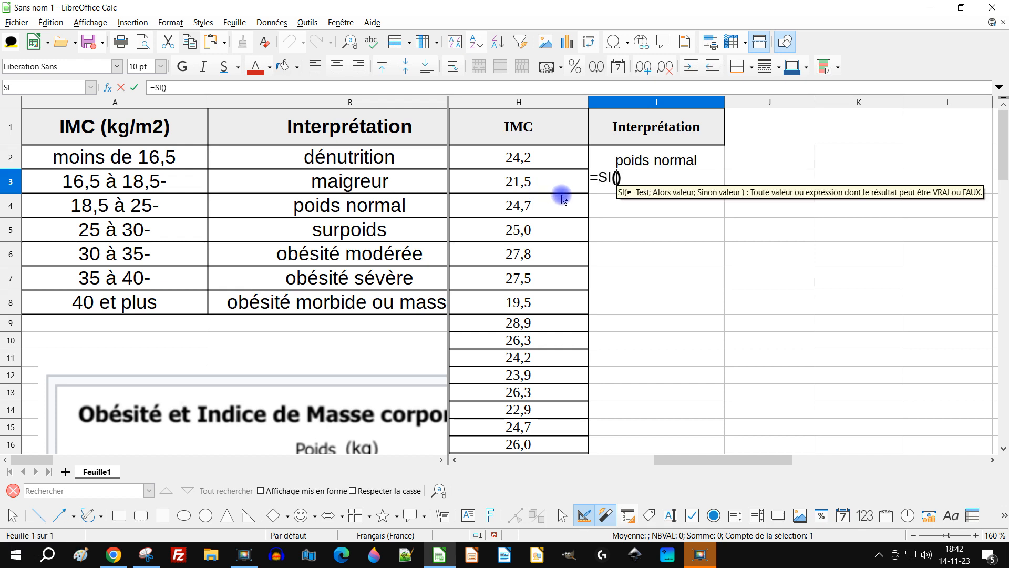
click(506, 184)
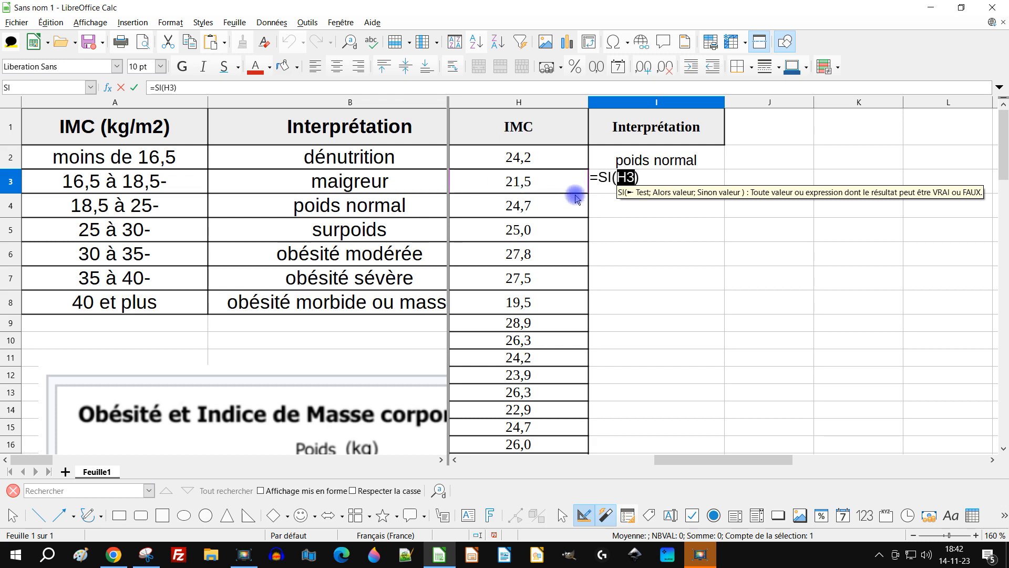
text(<)
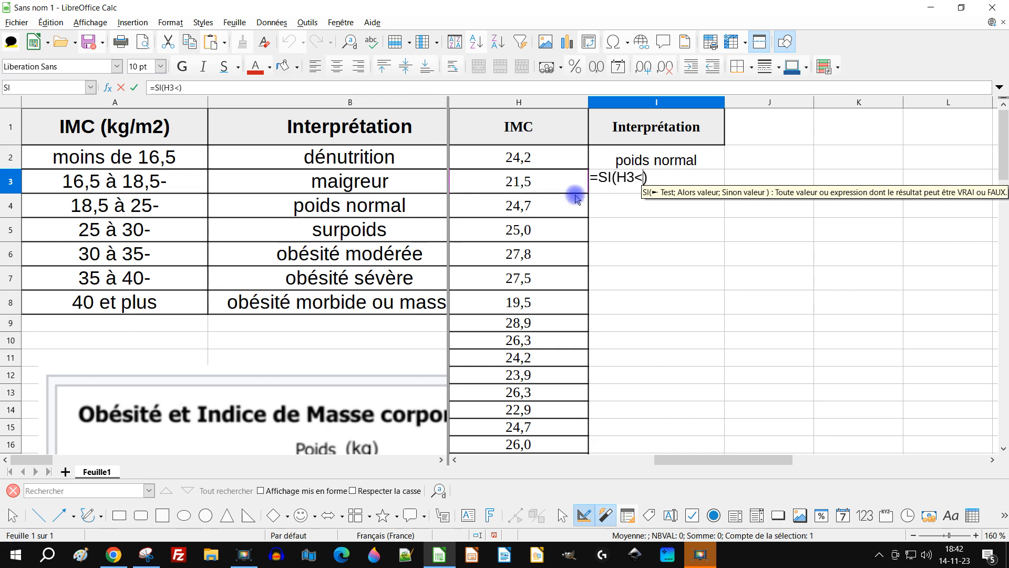
text(16,5)
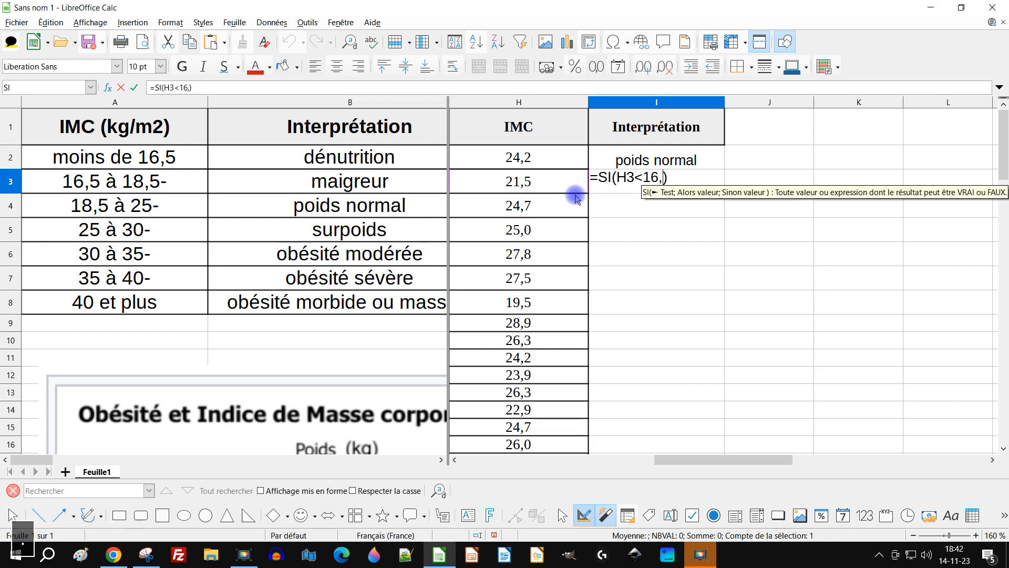
text(;)
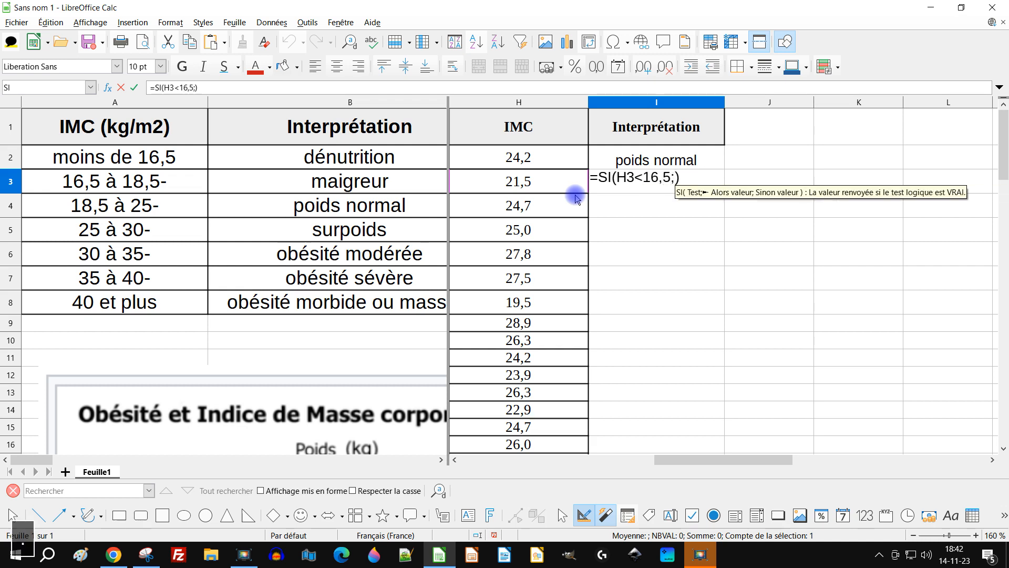
text("dénutrition)
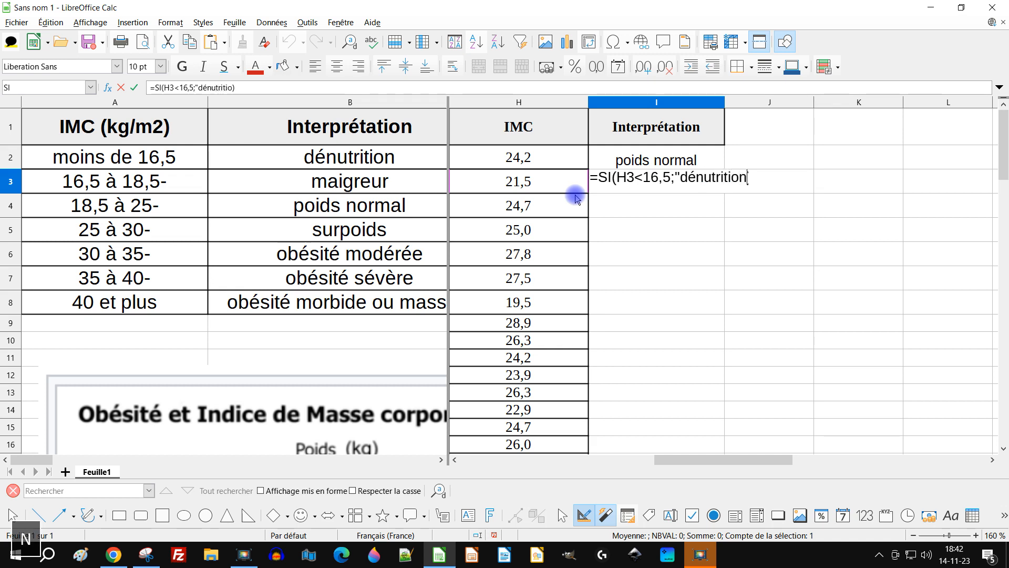
text(";)
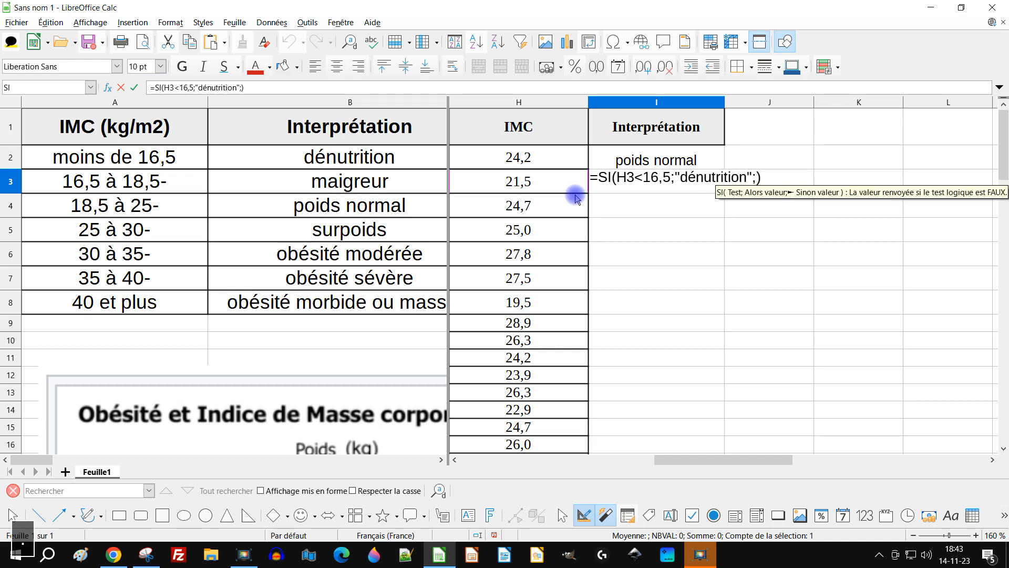
Step: Nest a second SI in the I3 formula with the test ET(H3>=16,5;H3<18,5)
text(SI)
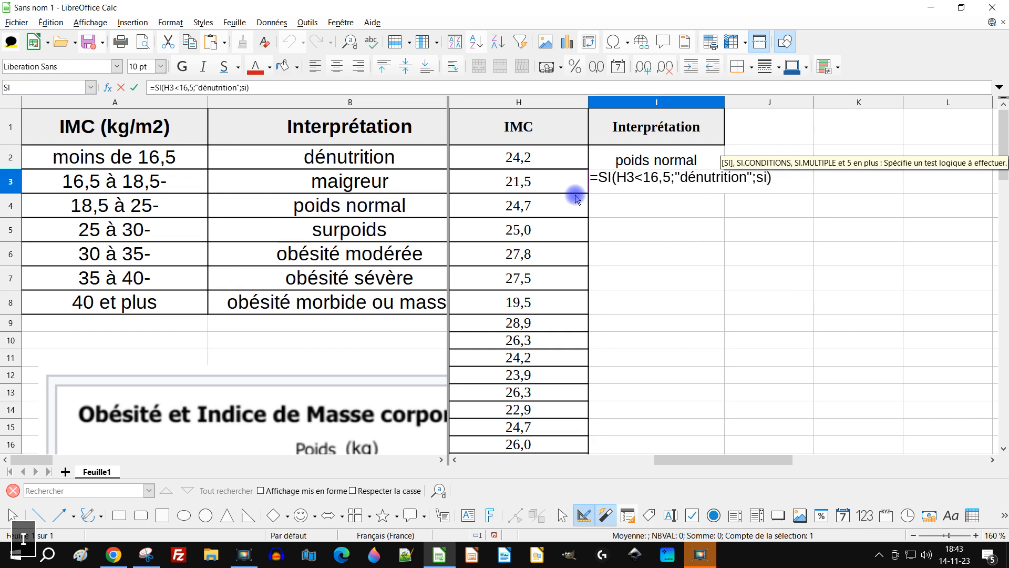
key(Return)
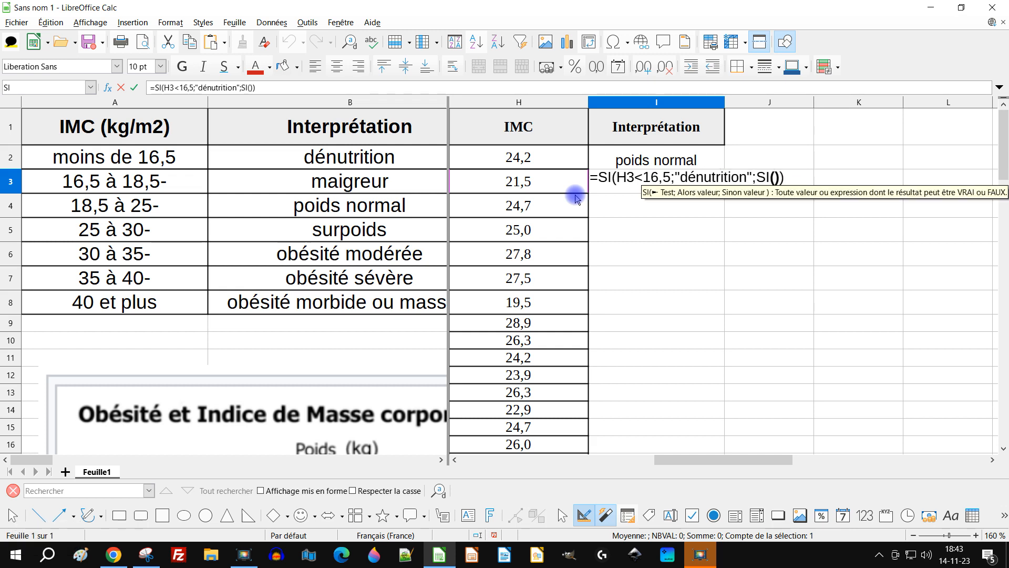
text(et()
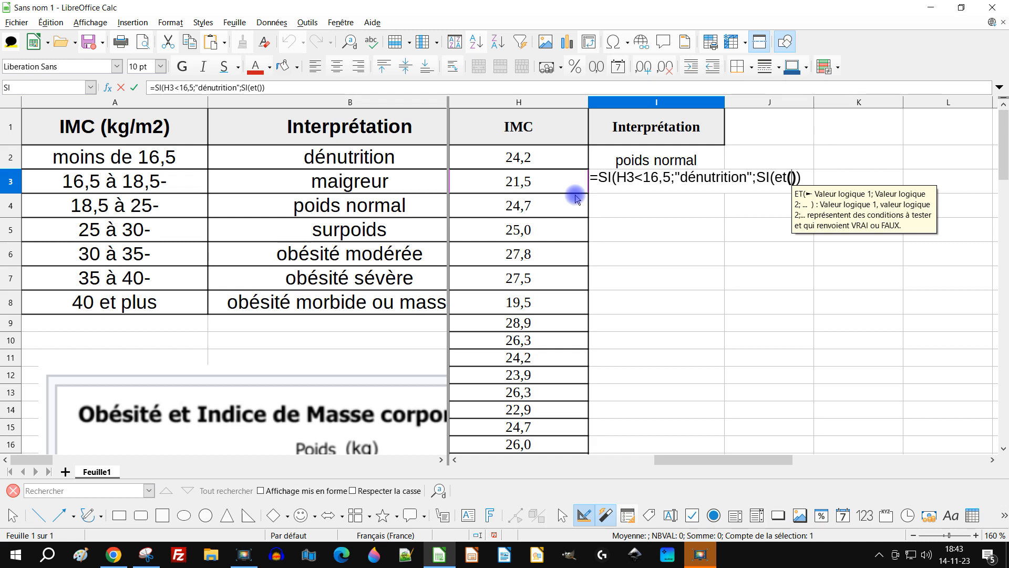
click(550, 183)
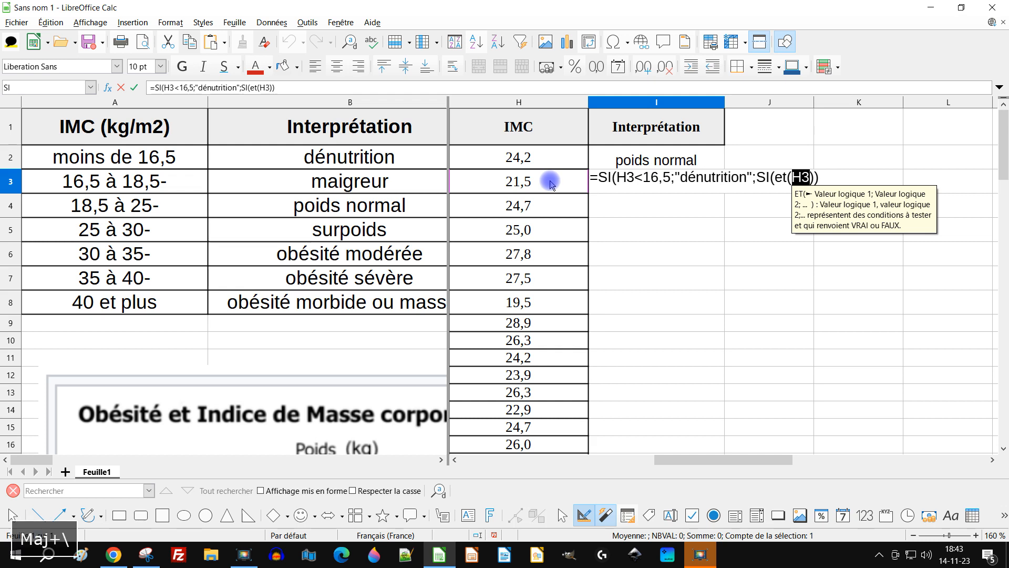
text(>=)
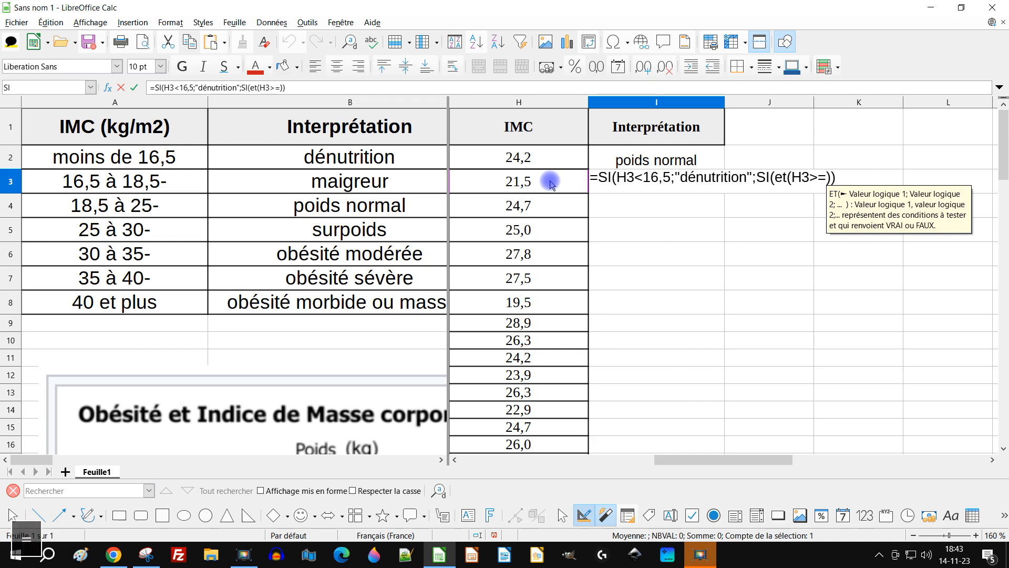
text(16,5)
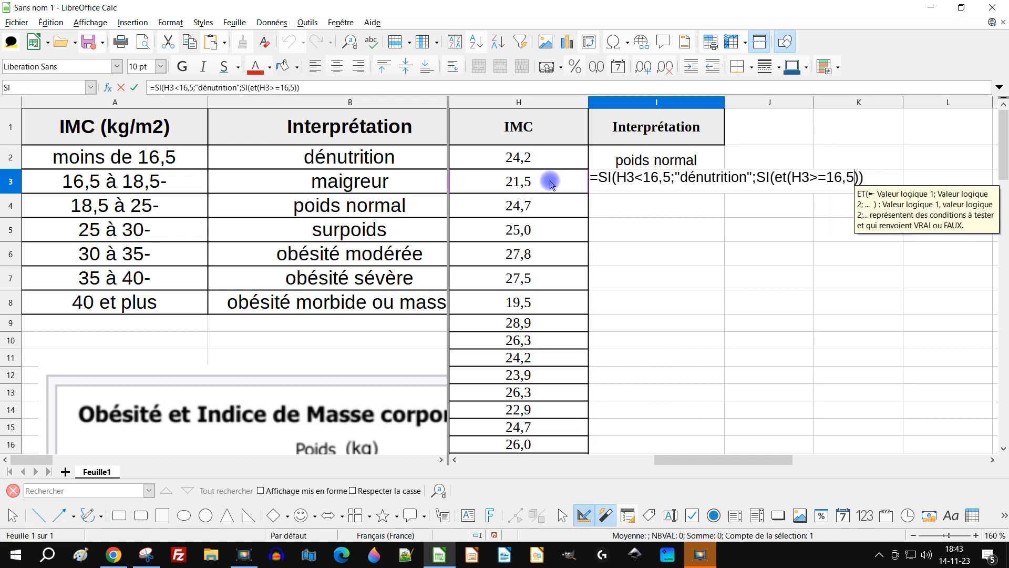
text(;)
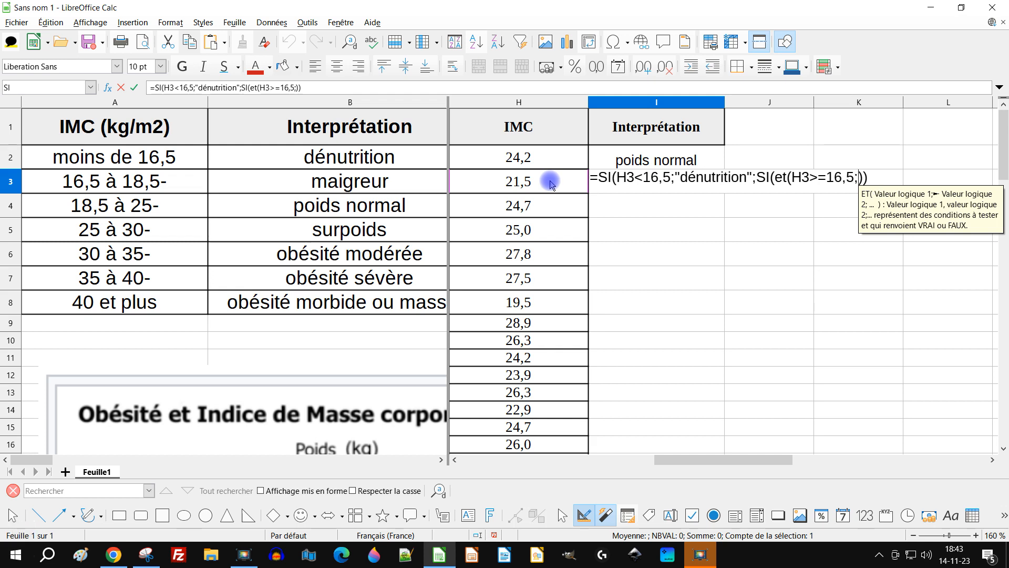
click(551, 184)
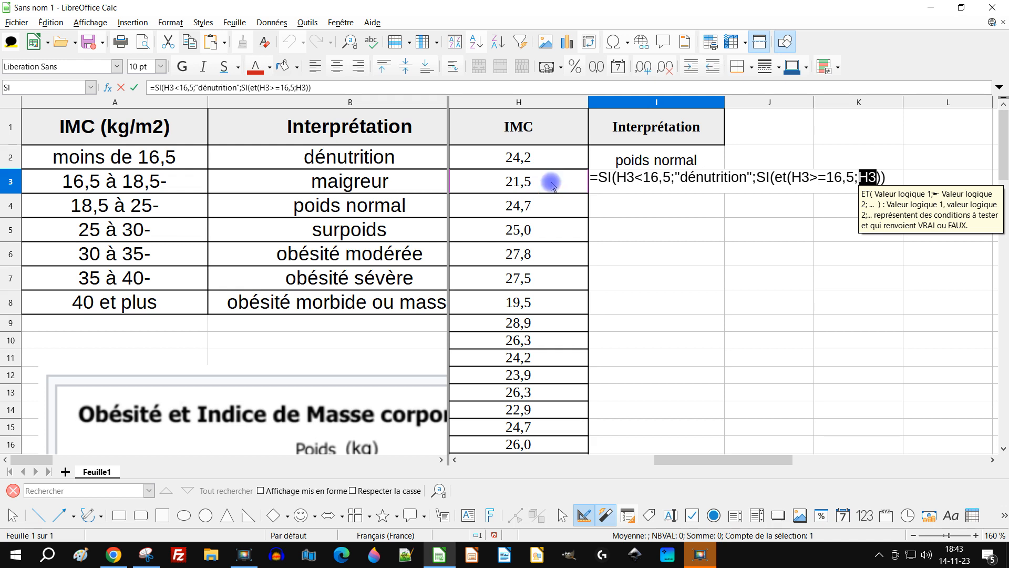
text(<)
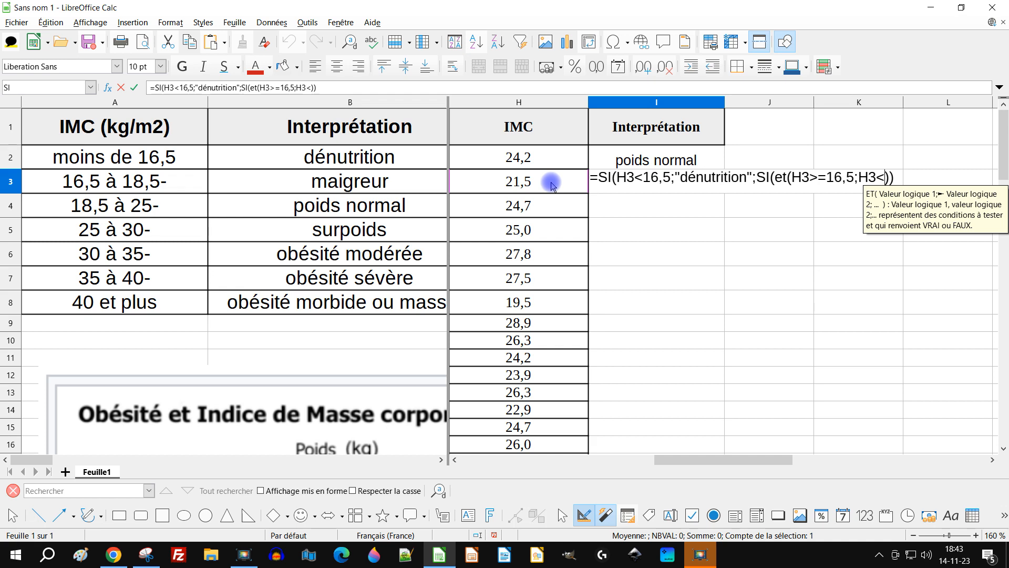
text(18,5))
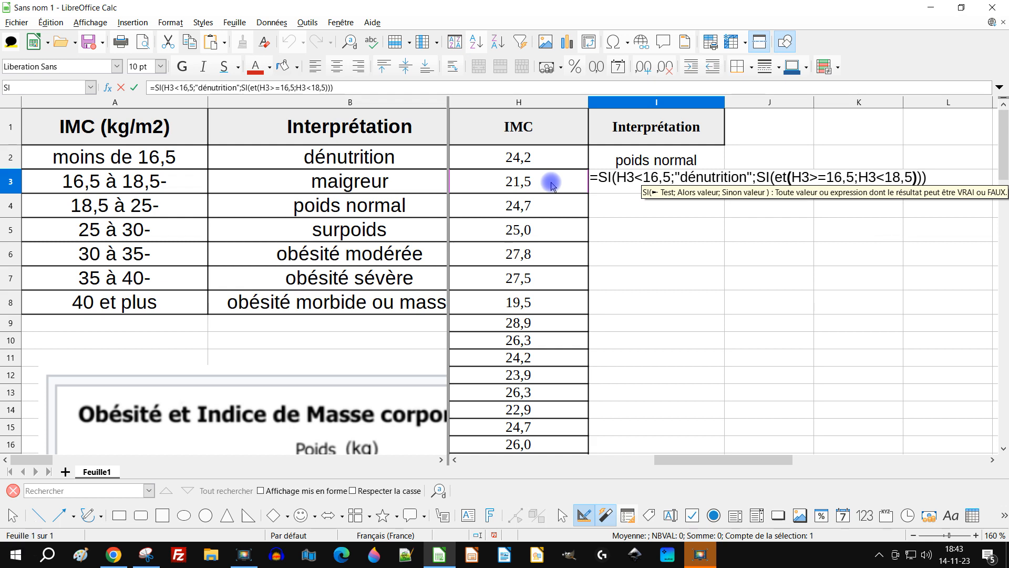
Step: Set "maigreur" as the result of the second SI when its test is true
text(;)
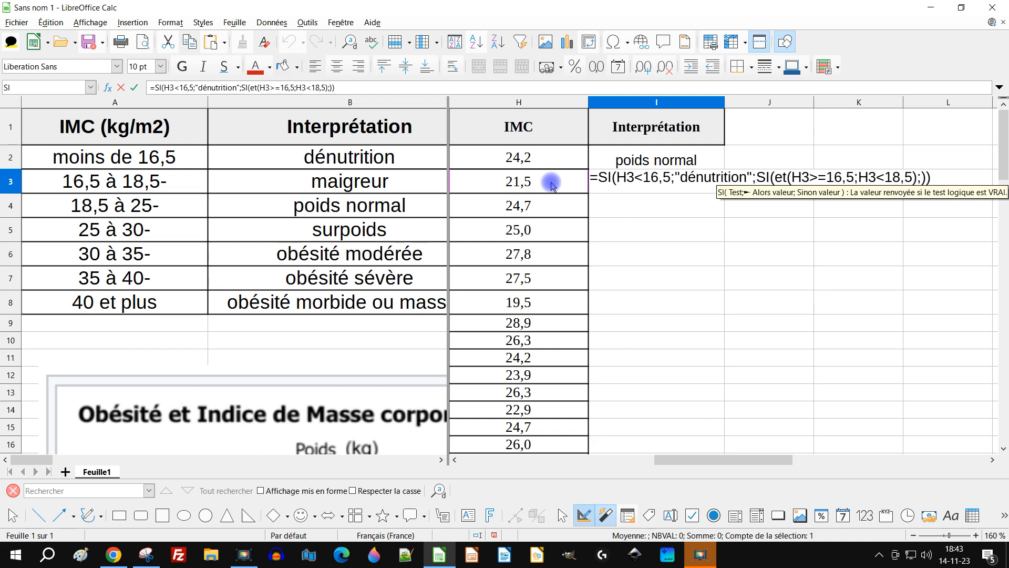
text("maigreur")
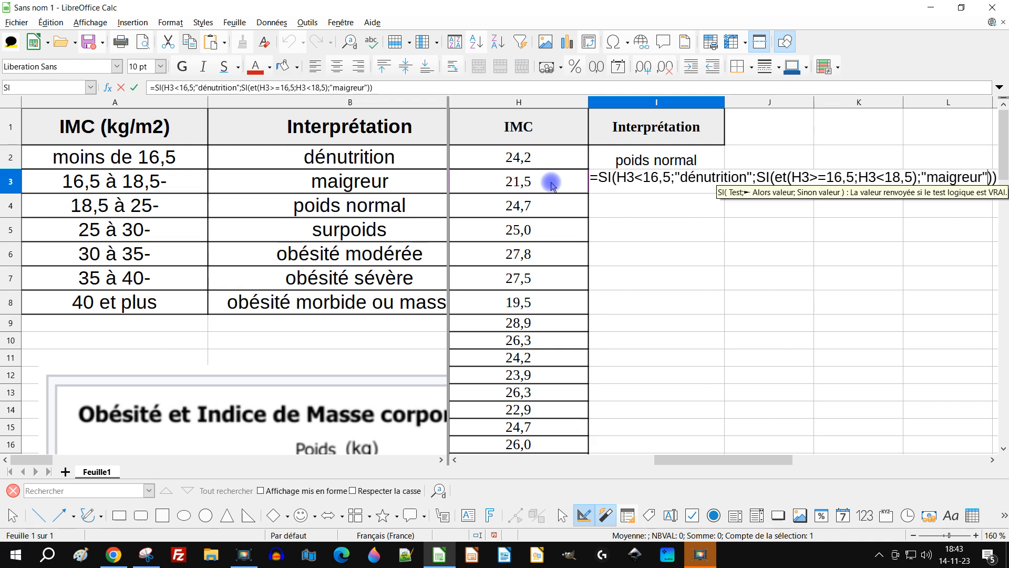
text(;)
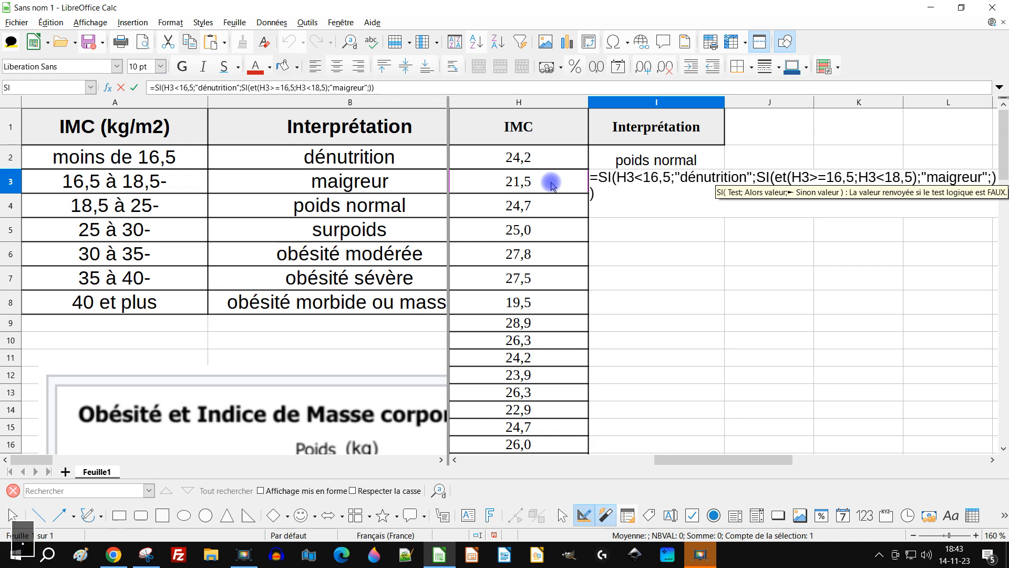
Step: Nest a third SI in the I3 formula with the test ET(H3>=18,5;H3<25)
text(si)
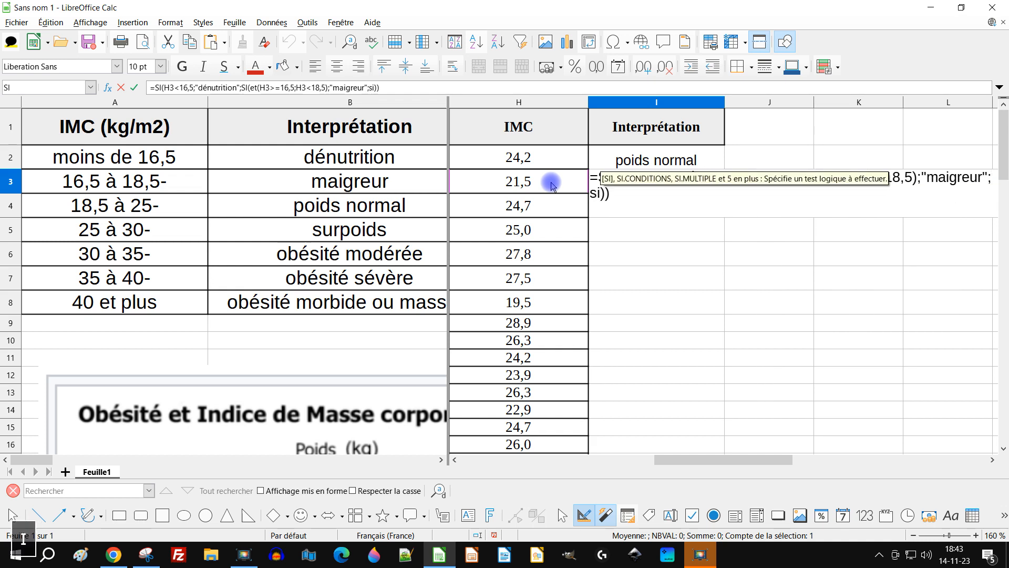
key(Return)
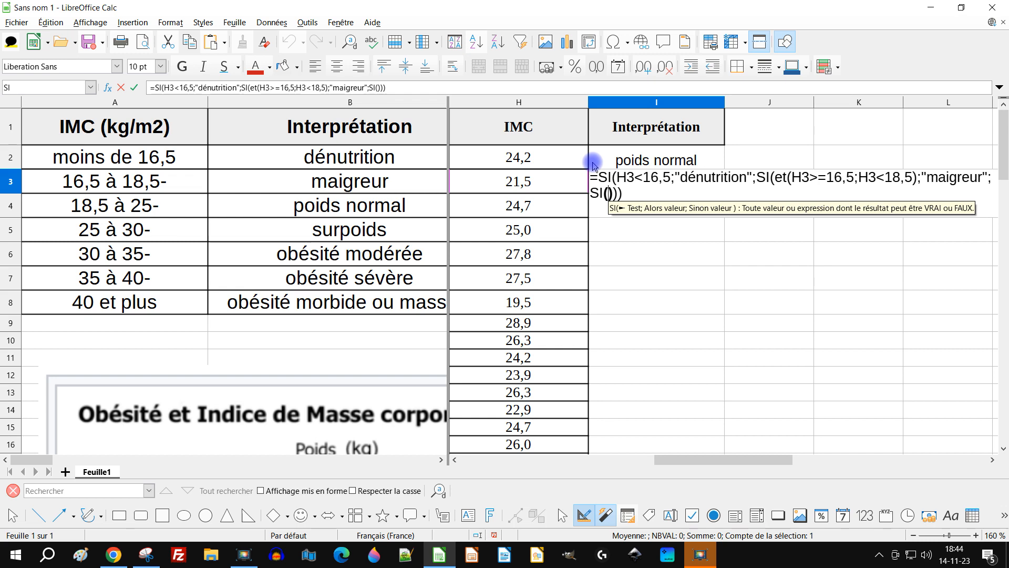
text(et)
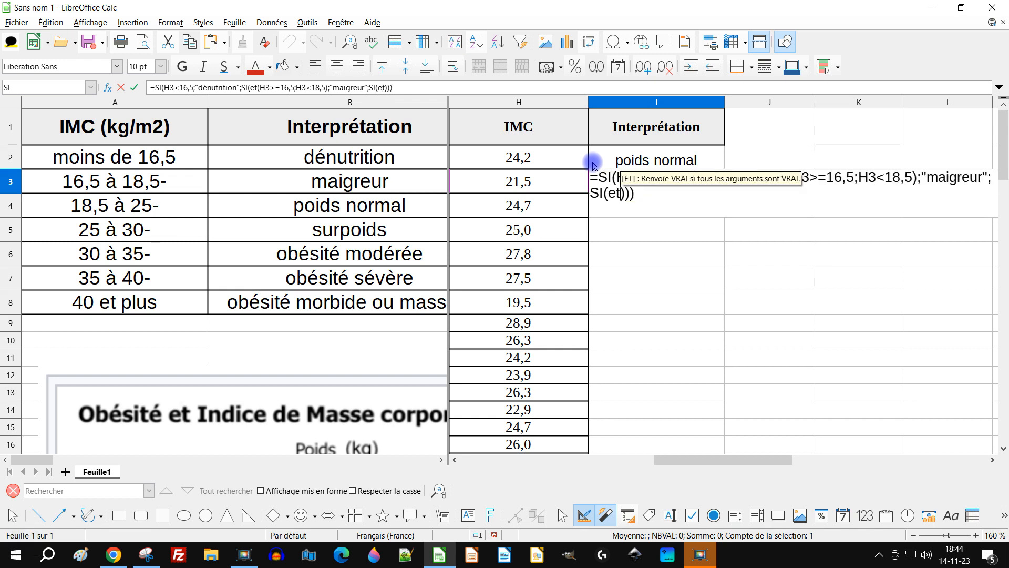
text(()
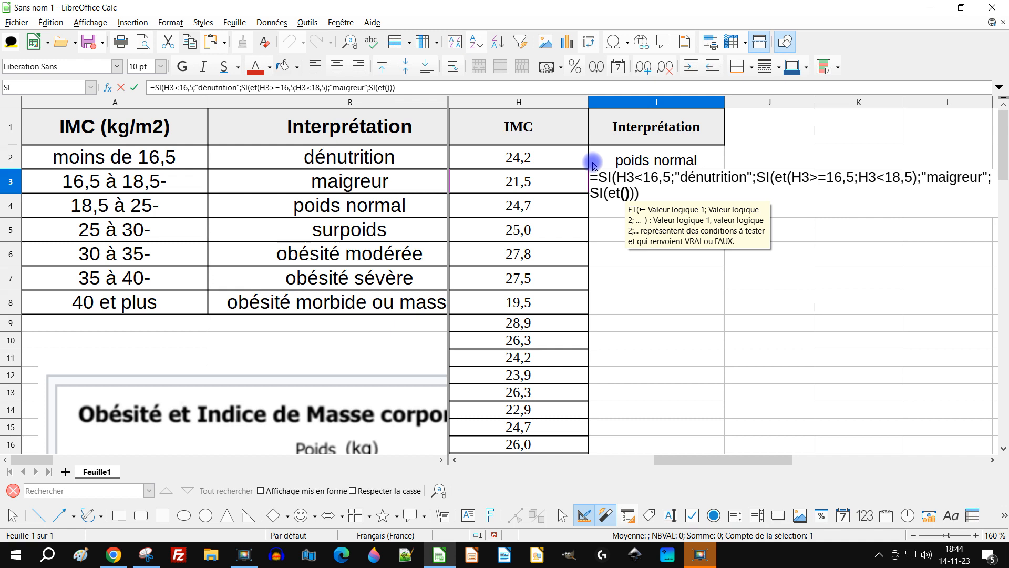
click(518, 183)
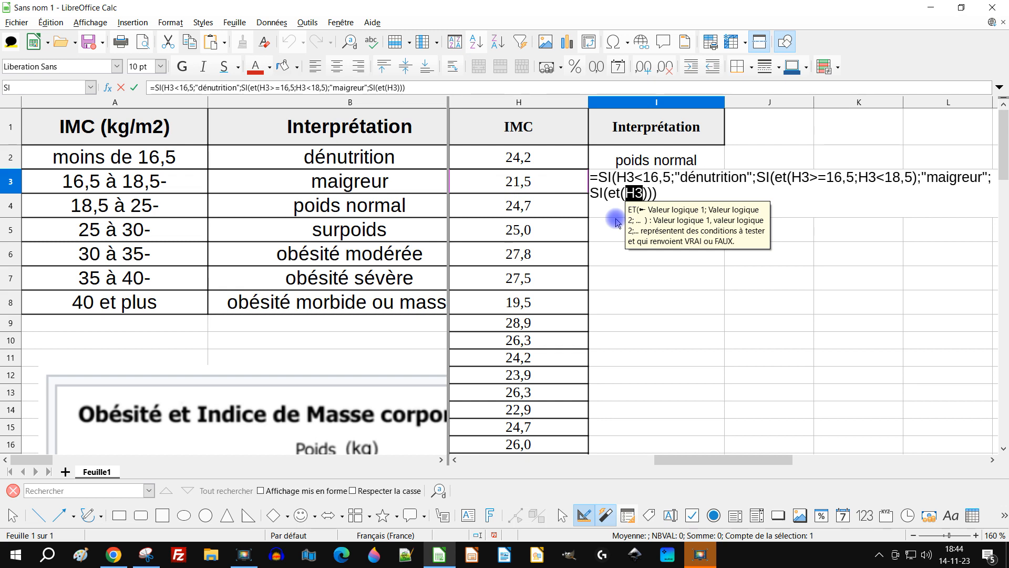
text(>)
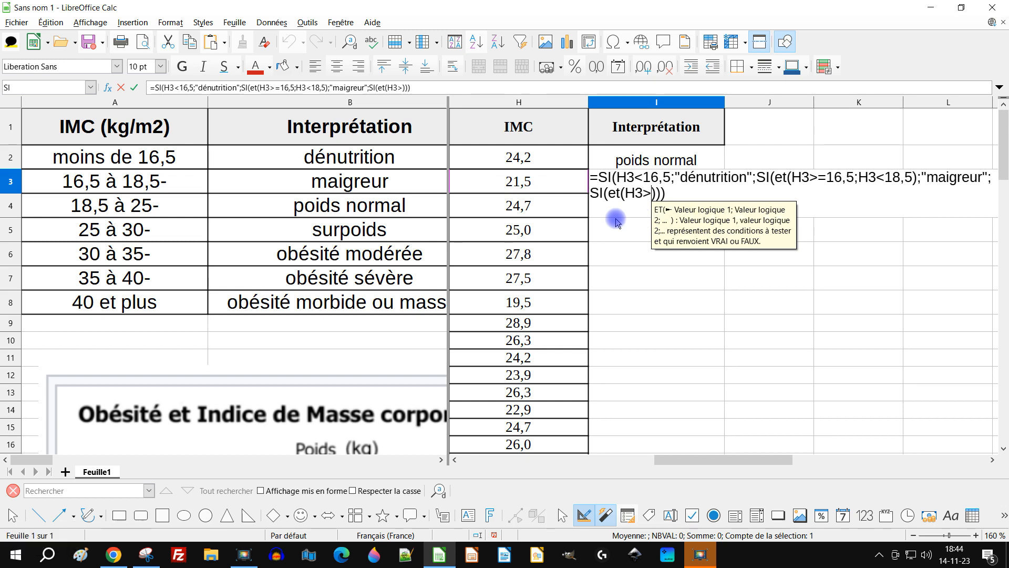
text(=18,5)
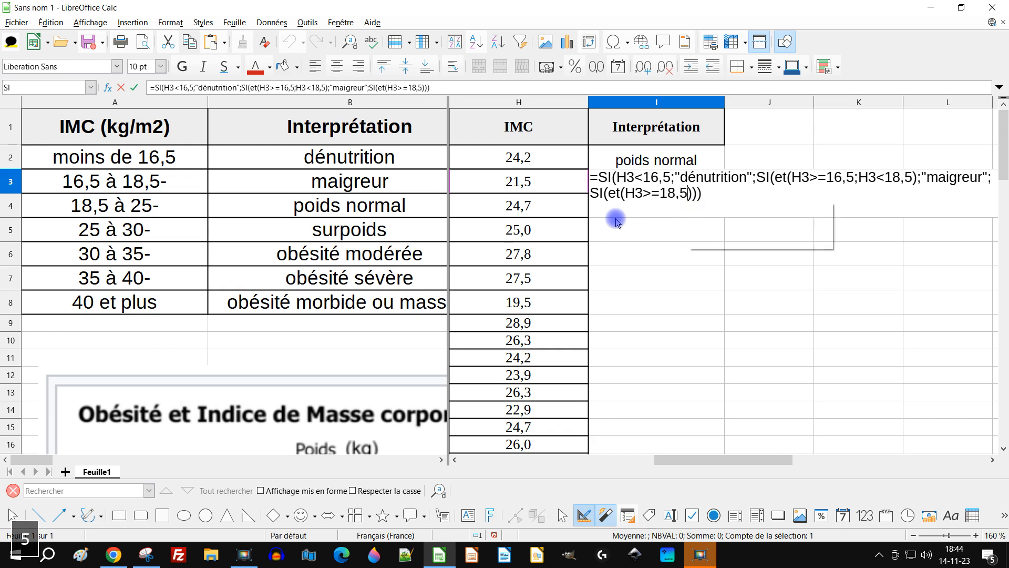
text(;)
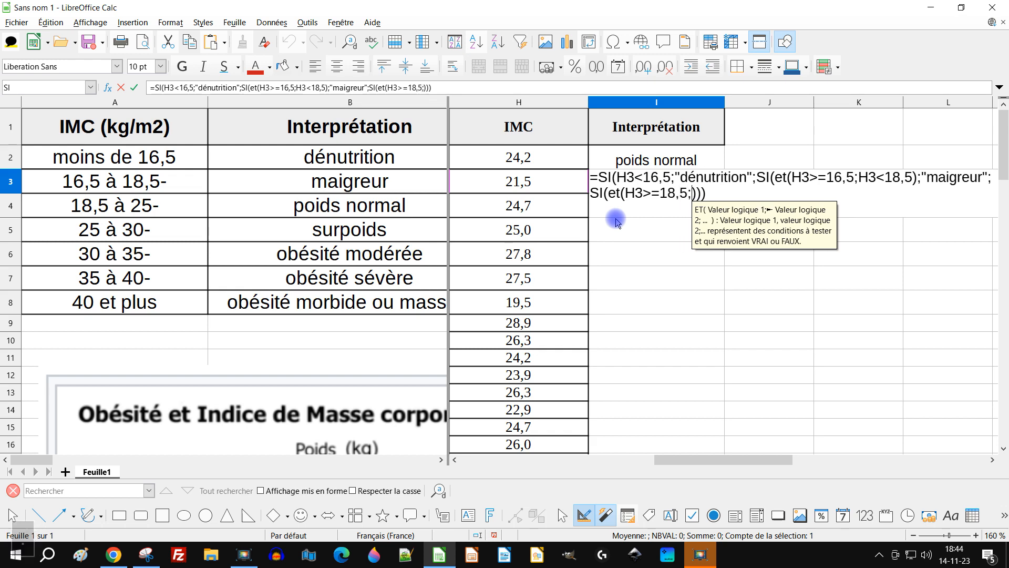
text(H3<)
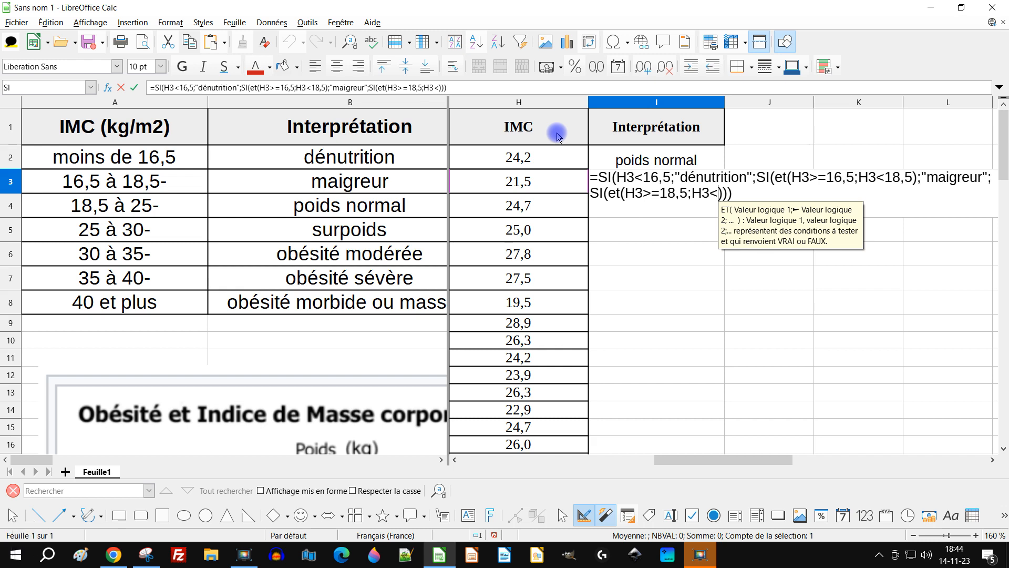
text(25)
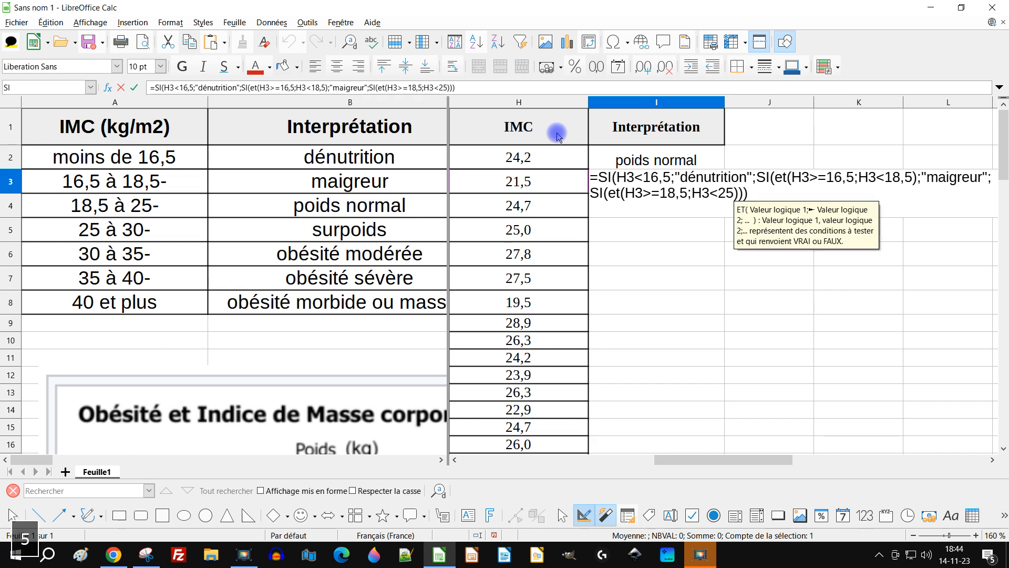
text())
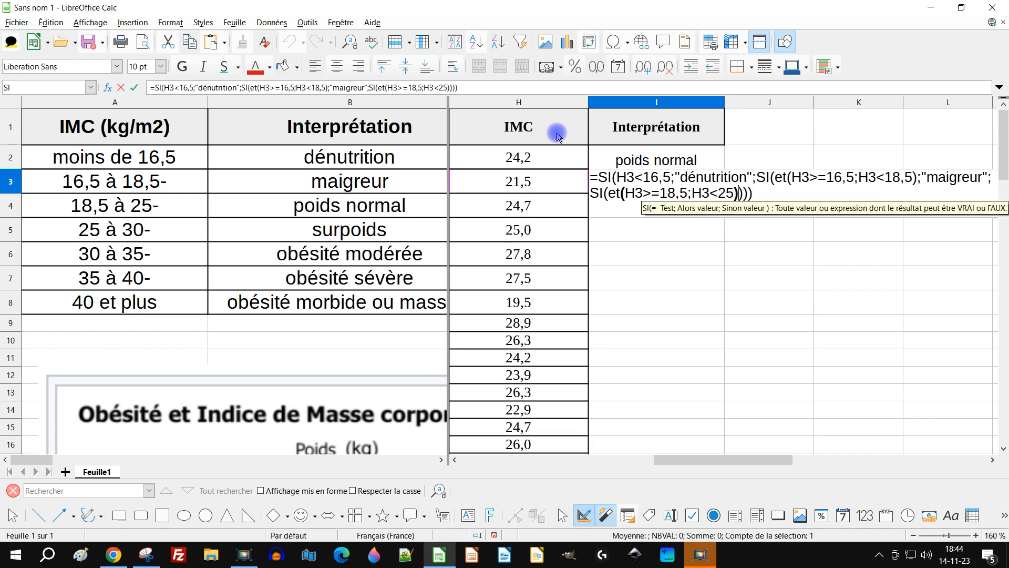
Step: Make the third SI return "poids normal" when true and an empty string otherwise, and validate the I3 formula
text(;)
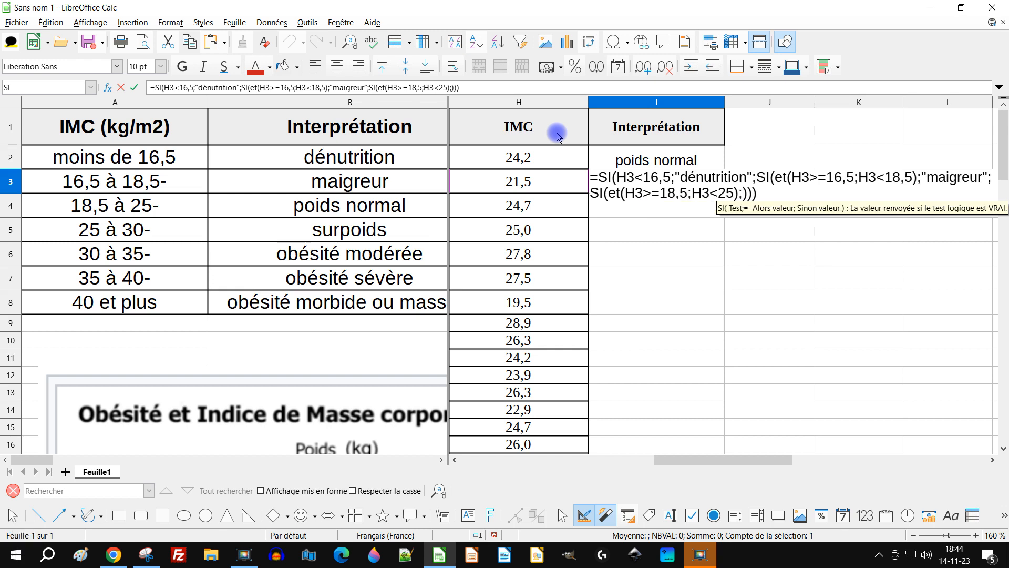
text("poids normal")
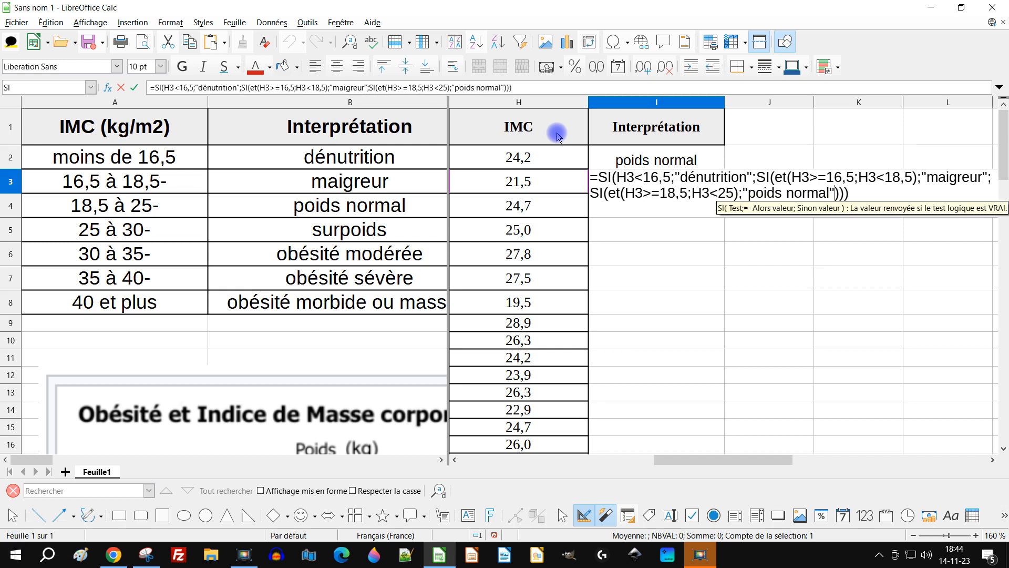
text(;)
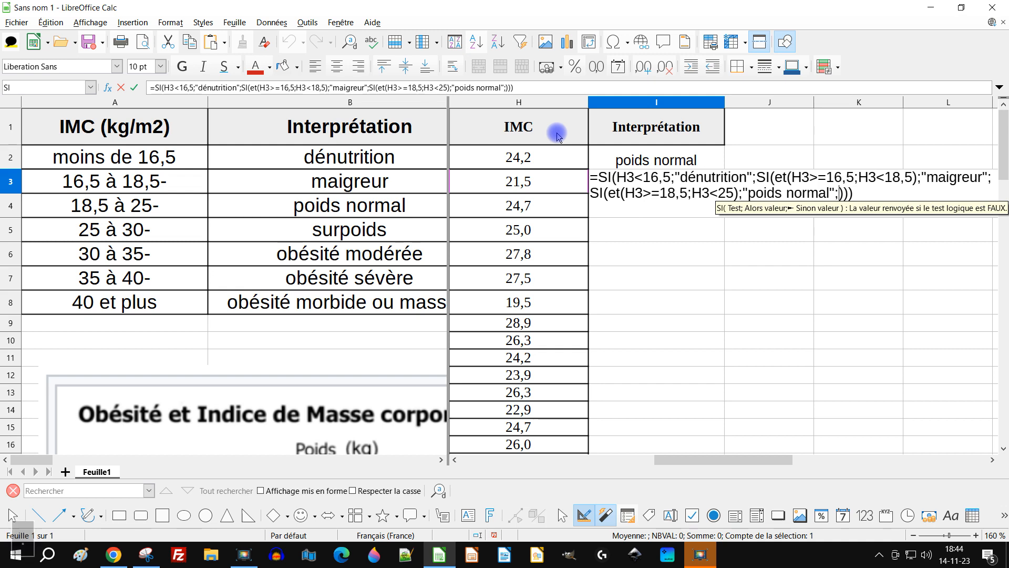
text("")
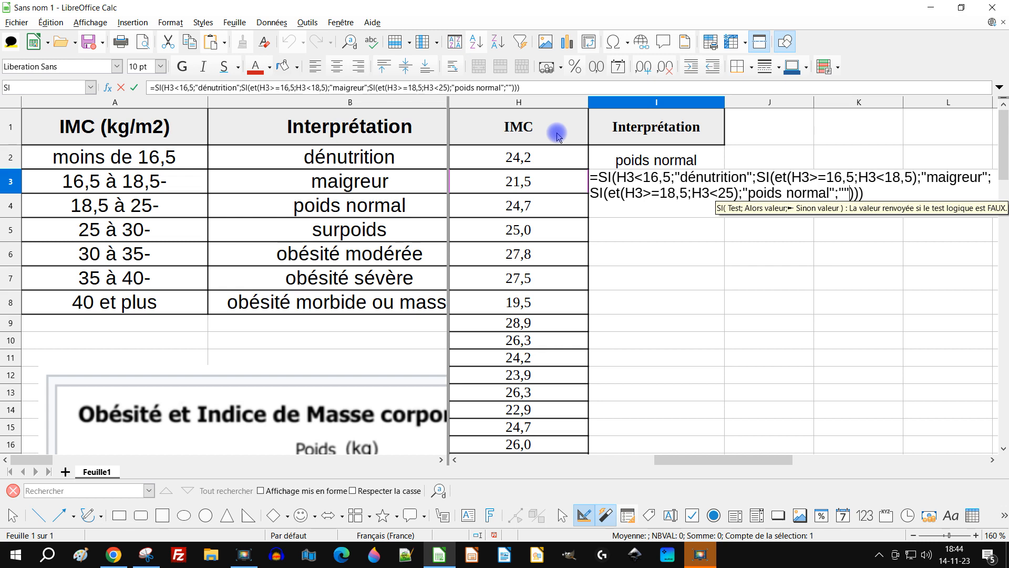
key(Right)
key(Right)
key(Right)
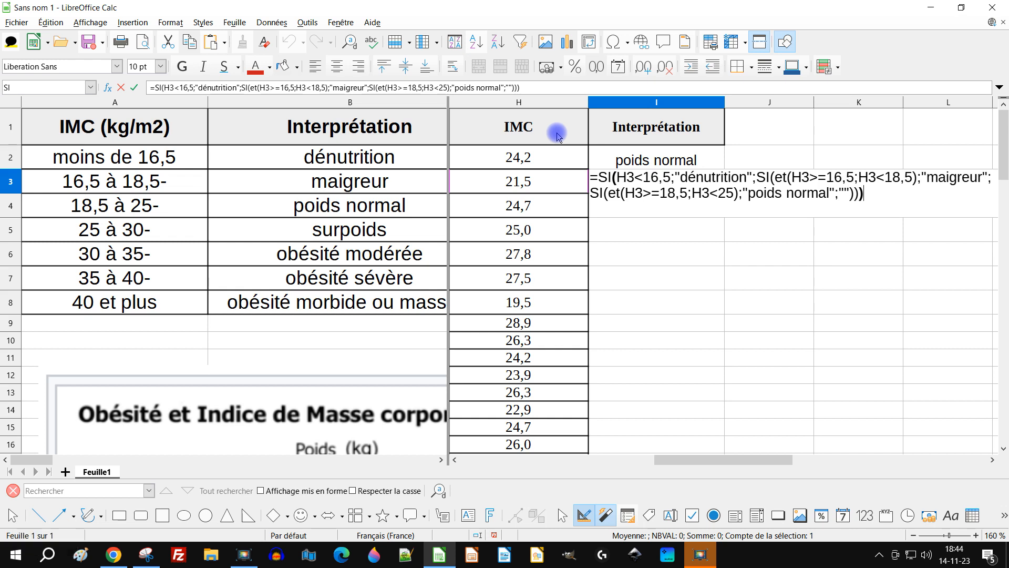
key(Return)
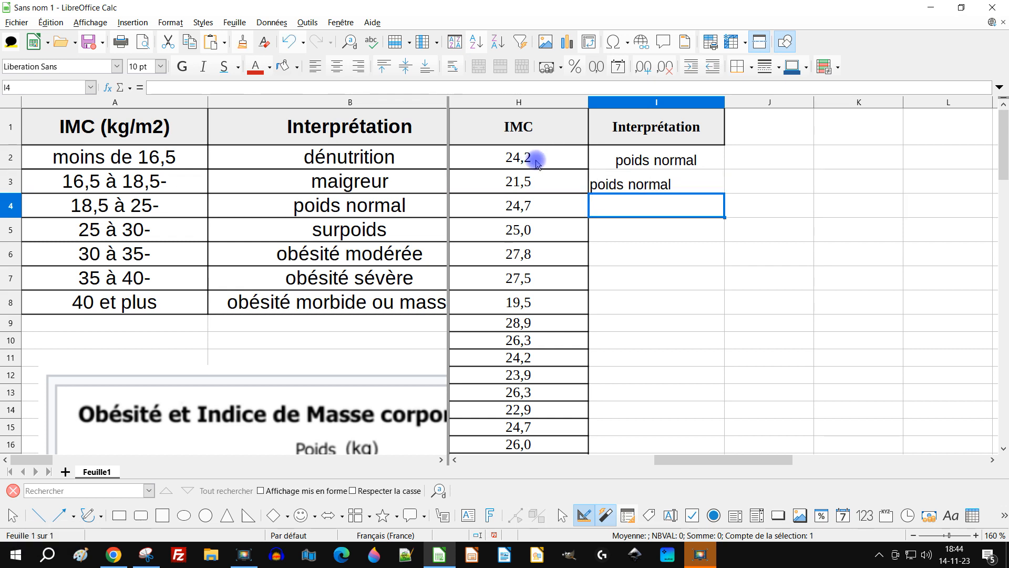
Step: Compare the IMC values in H2 and H3 with the range in A4 and the interpretations in I2 and I3
drag(547, 159, 559, 181)
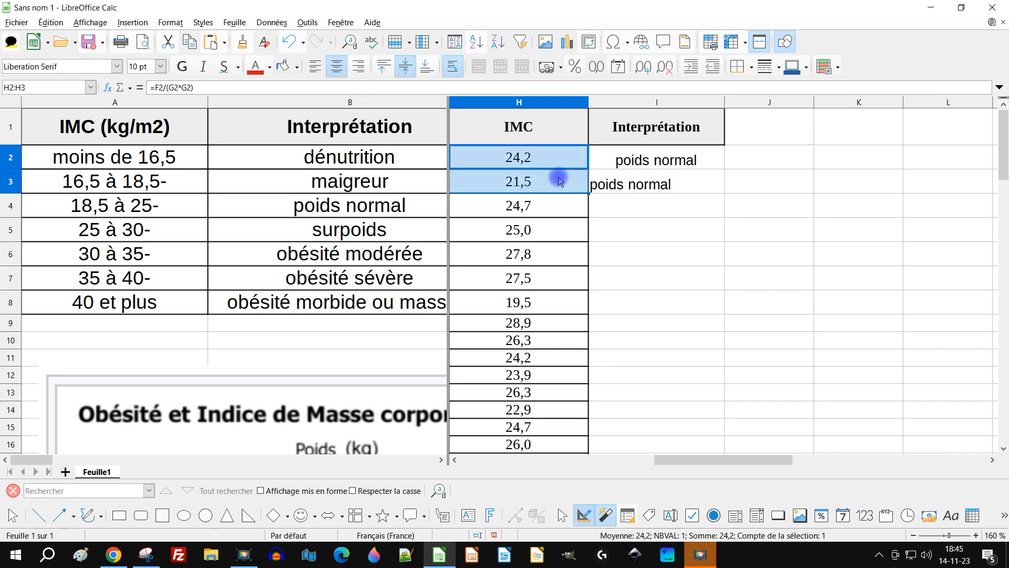
click(530, 182)
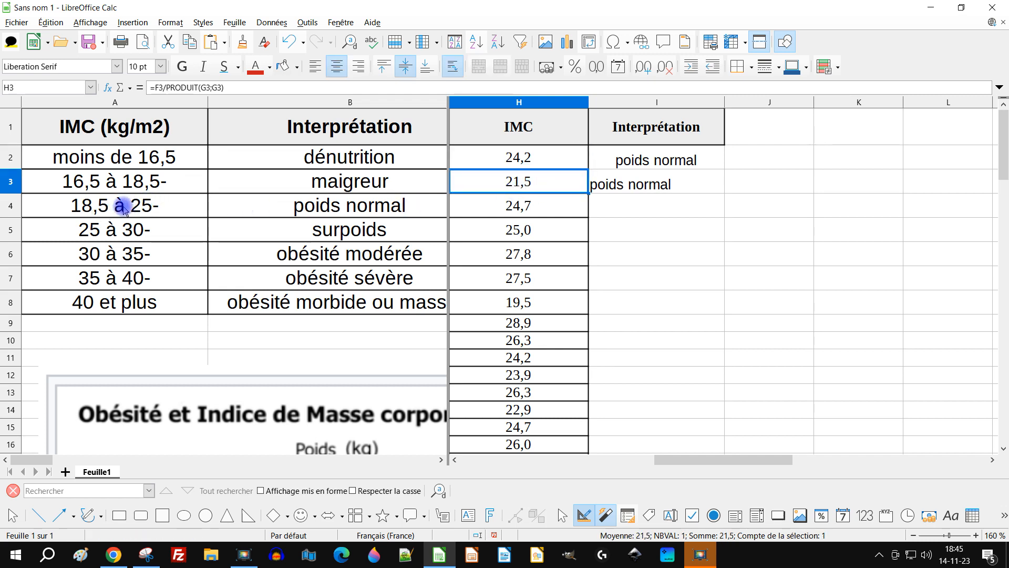
drag(136, 206, 10, 206)
click(167, 210)
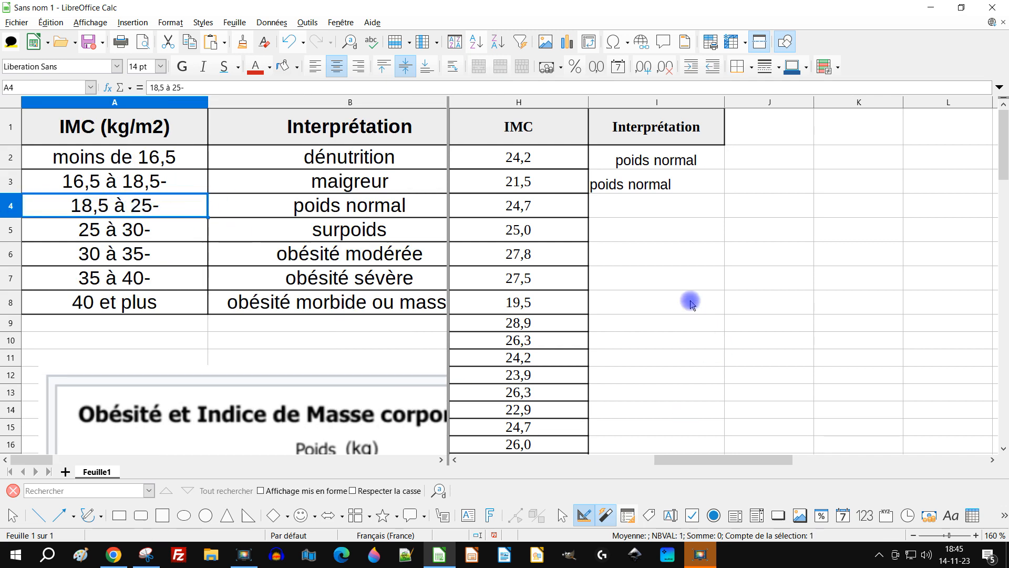
click(684, 160)
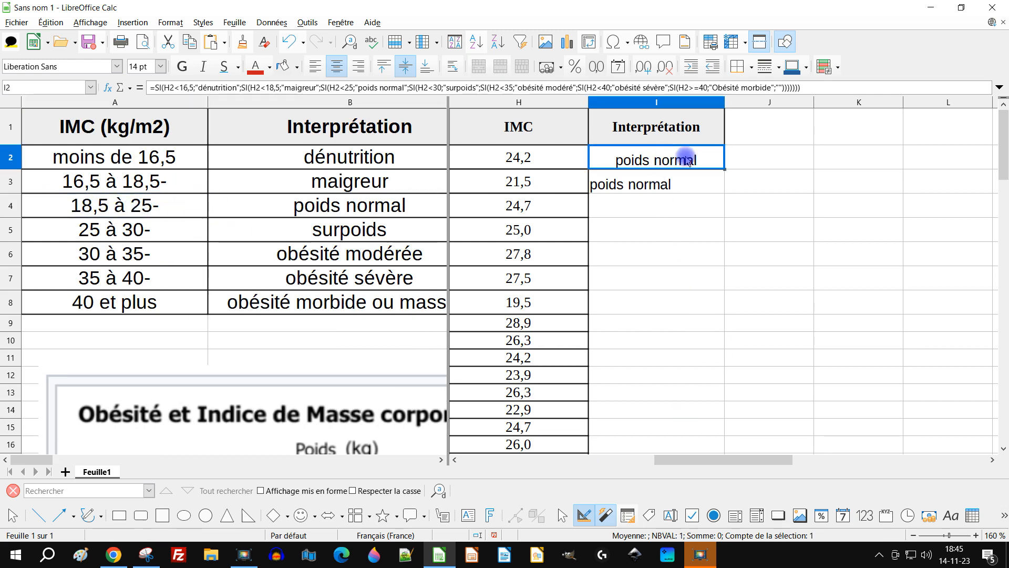
click(695, 188)
click(687, 200)
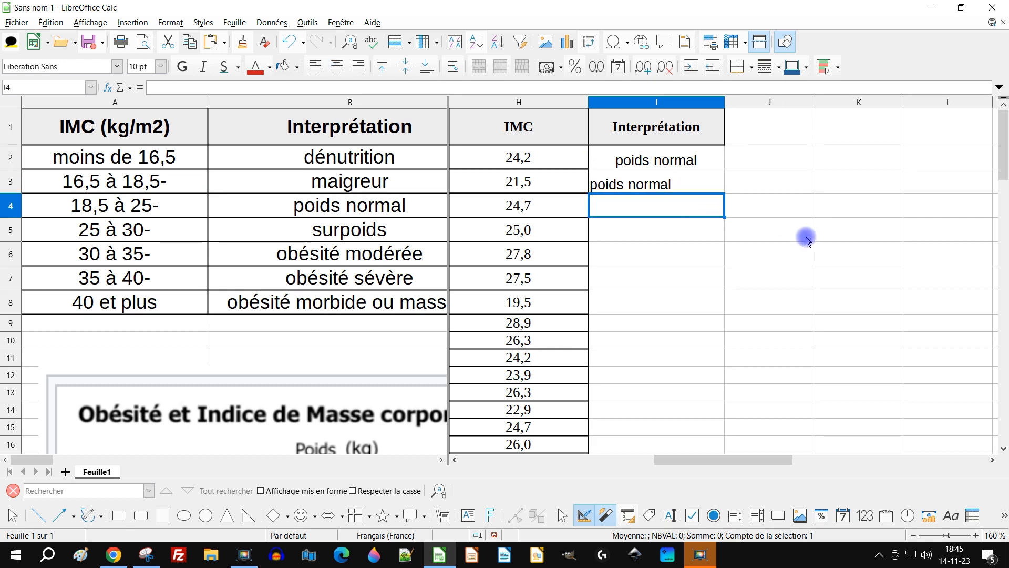
Step: Delete the nested SI formula in I3 and begin a SI.CONDITIONS formula in the same cell
click(694, 168)
click(675, 178)
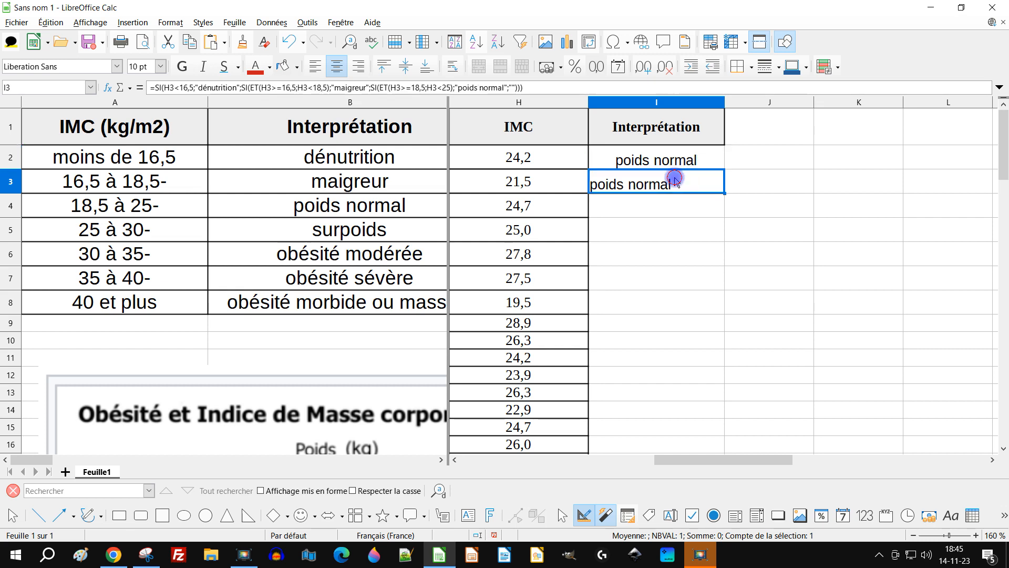
key(Delete)
key(Up)
key(Down)
key(Up)
key(Down)
text(=si.)
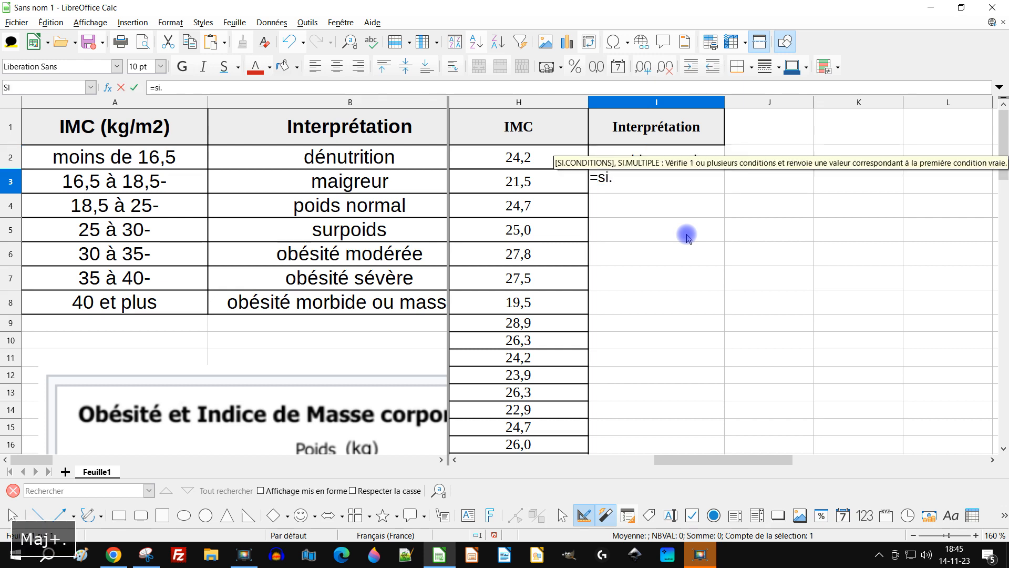
key(Return)
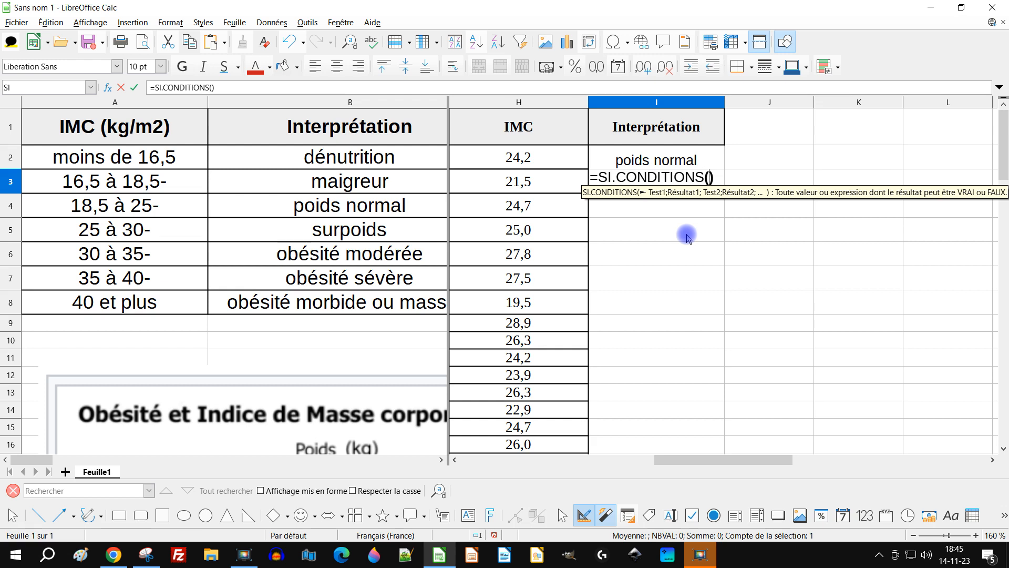
Step: Enter H3<16,5 as the first test of the SI.CONDITIONS formula, with "dénutrition" as its result
click(548, 183)
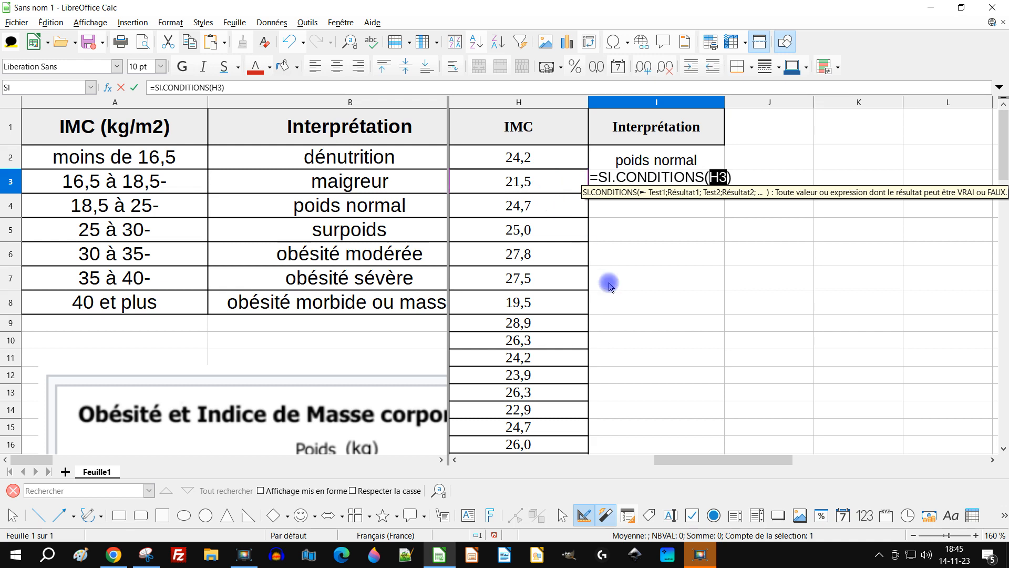
text(<)
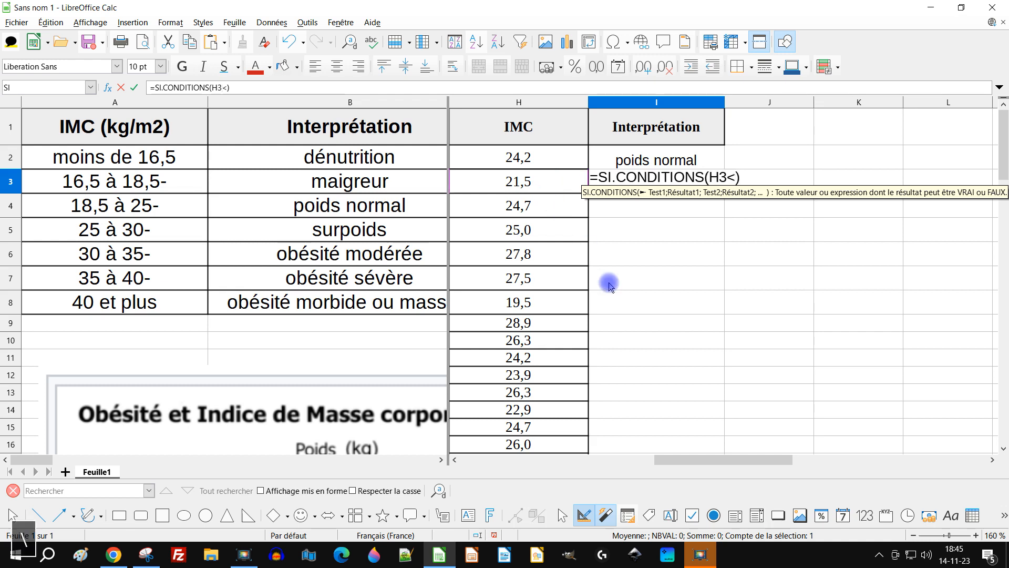
text(16,5)
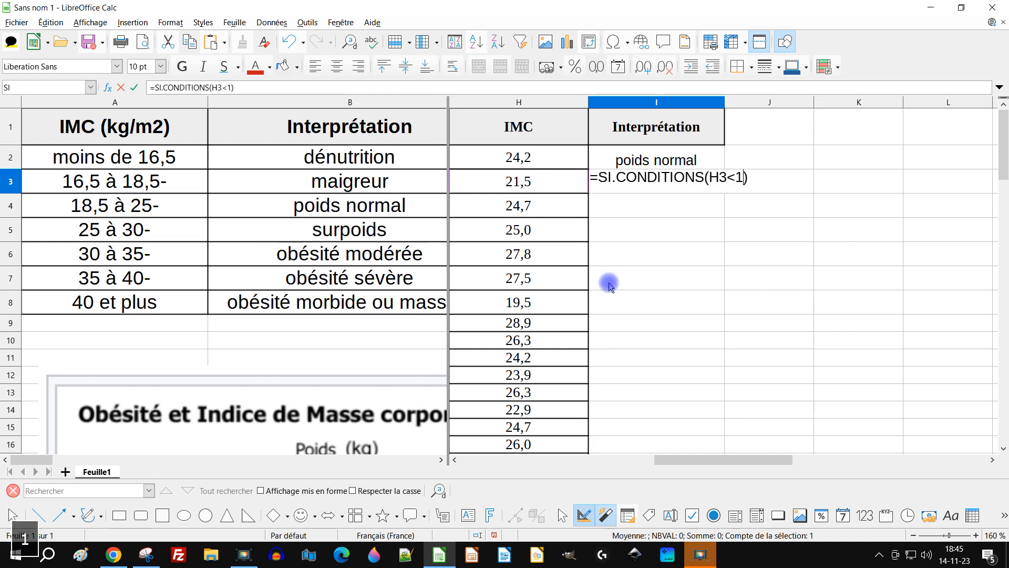
text(;)
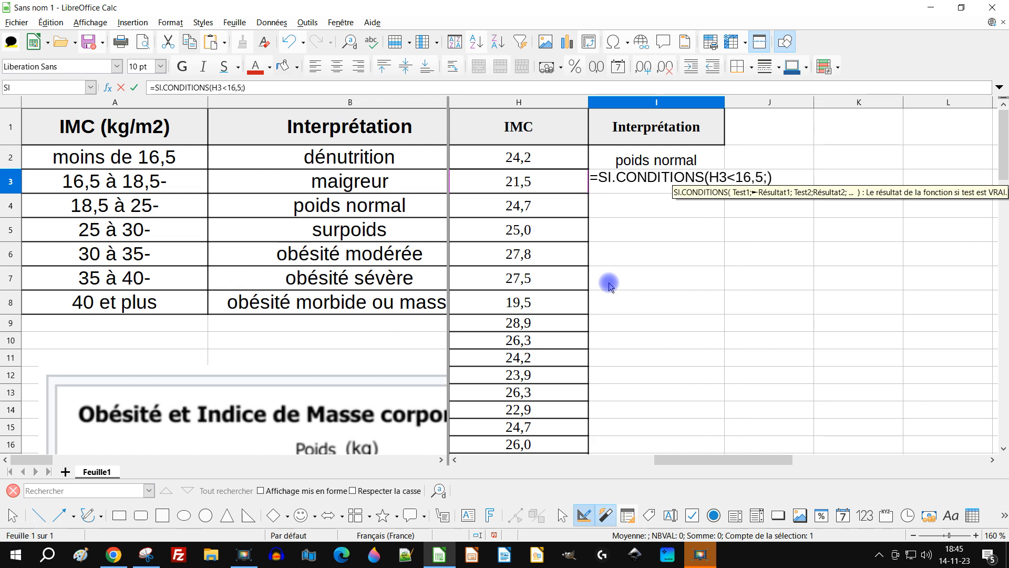
text("dénutrition)
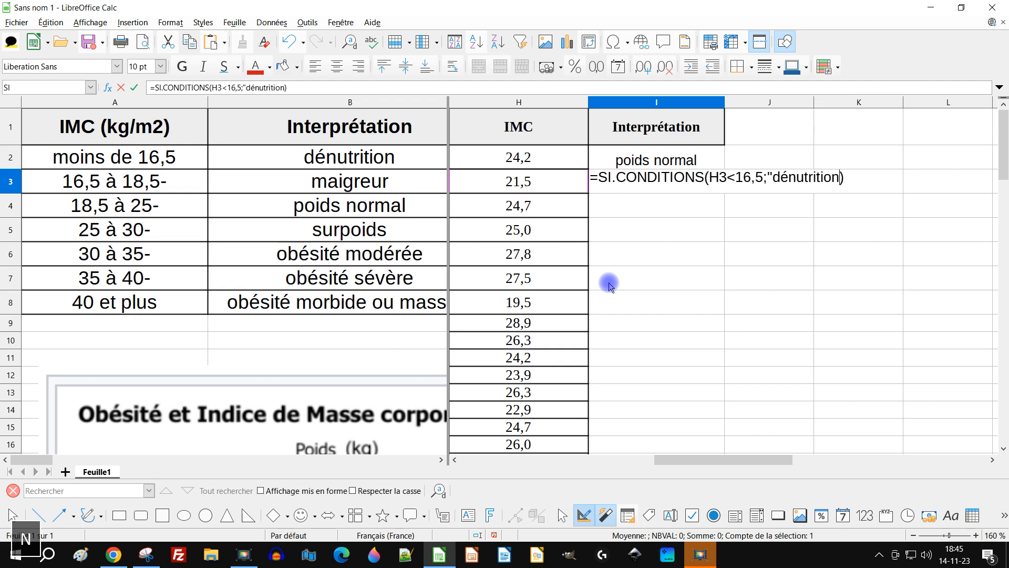
text(")
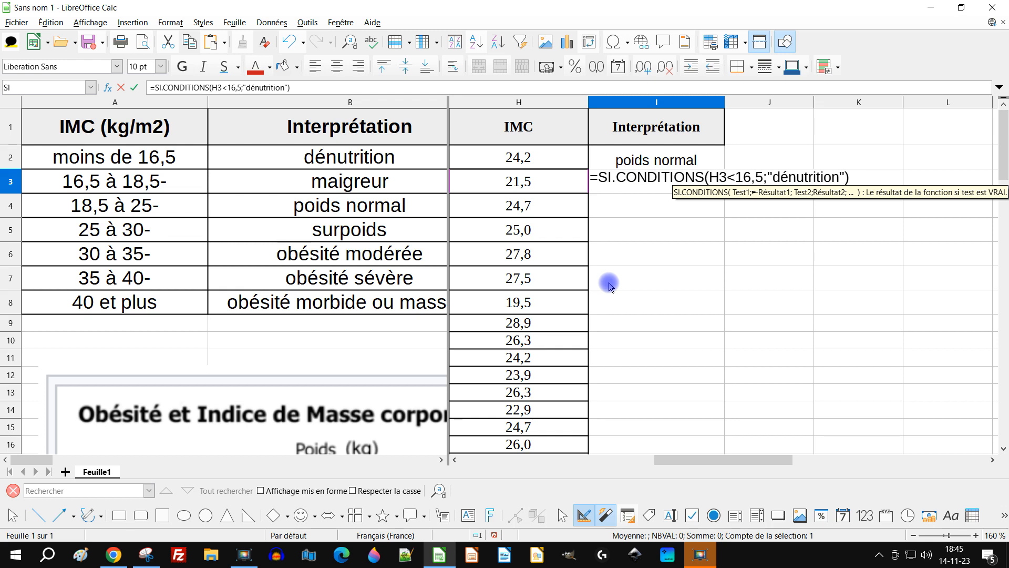
Step: Add the second test H3<18,5 to the I3 formula with "maigreur" as its result
text(;)
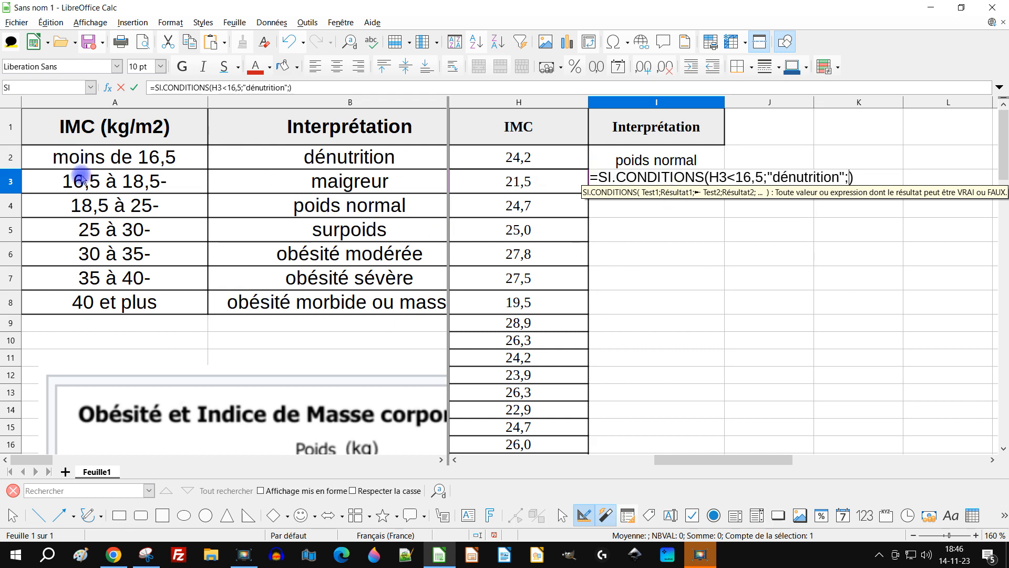
click(523, 185)
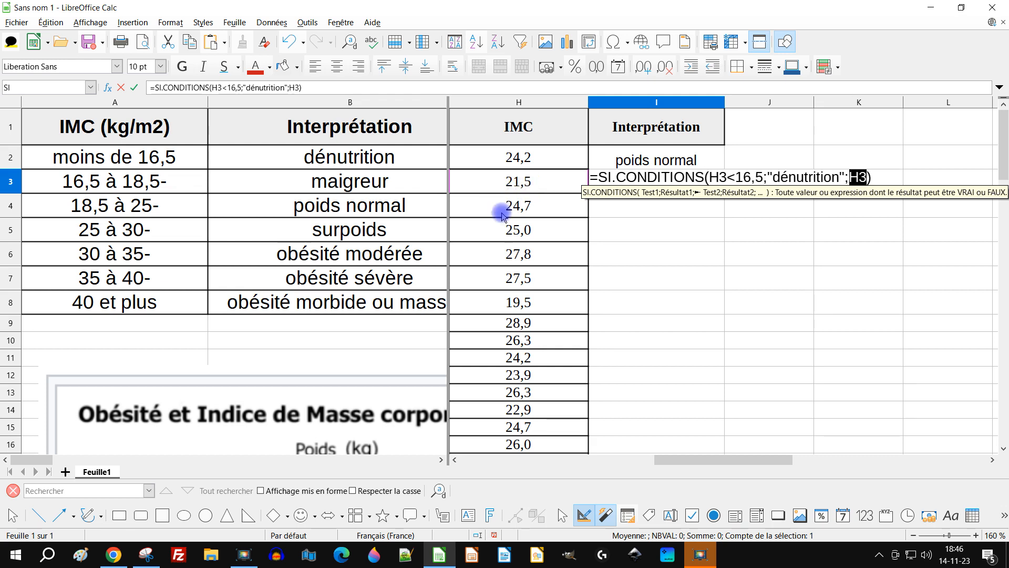
text(<)
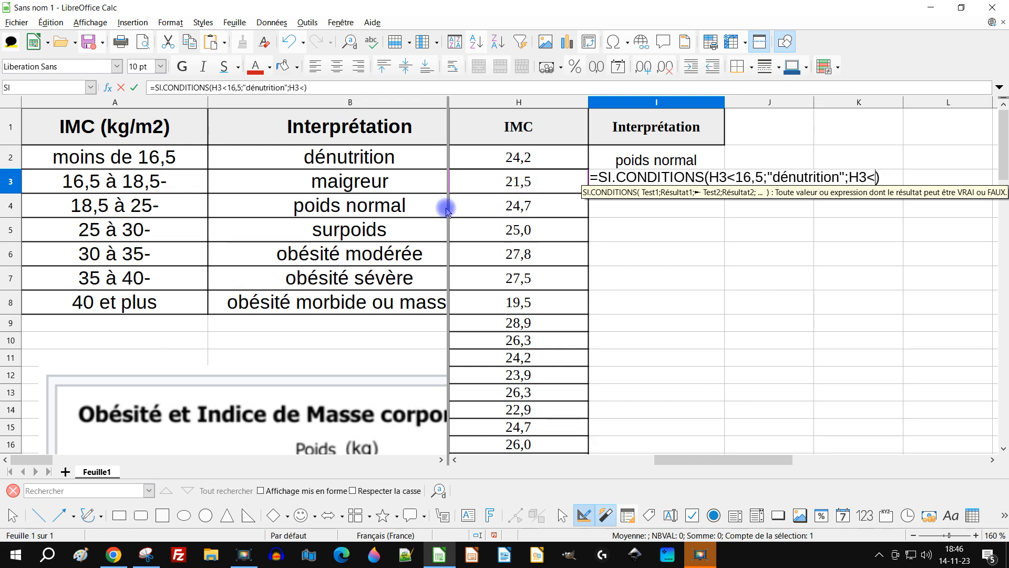
text(18,5)
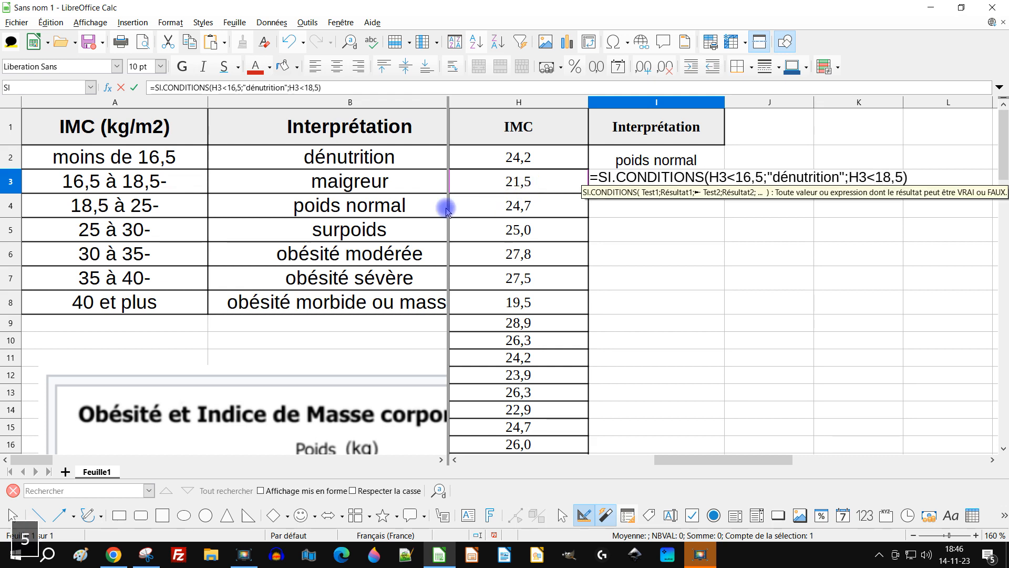
text(;")
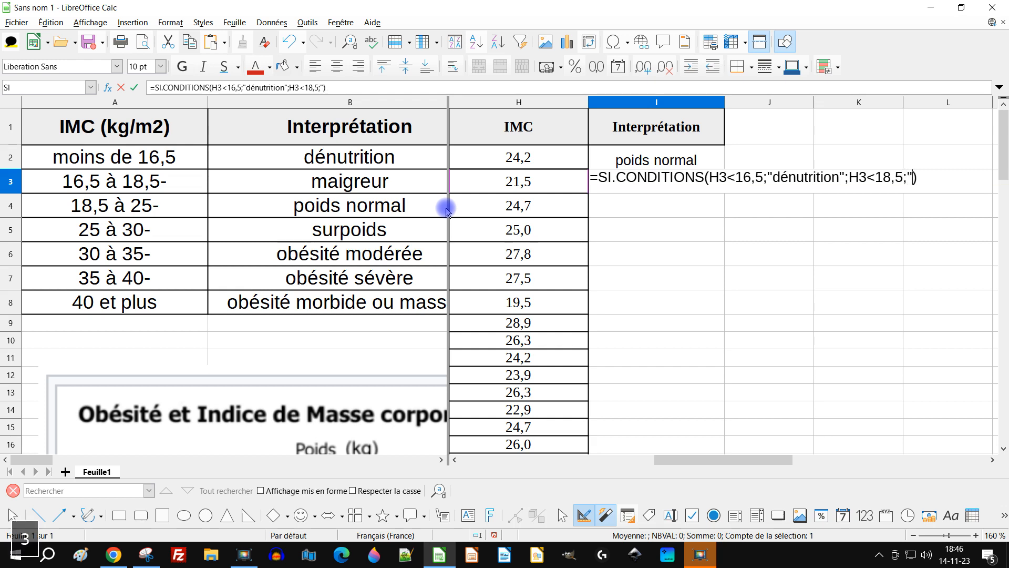
text(maigreur)
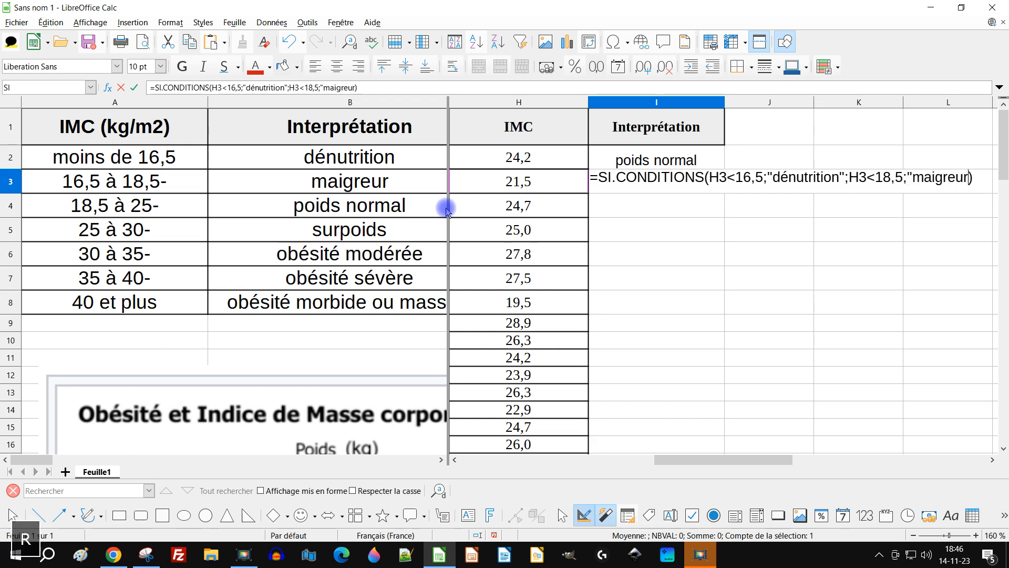
text(")
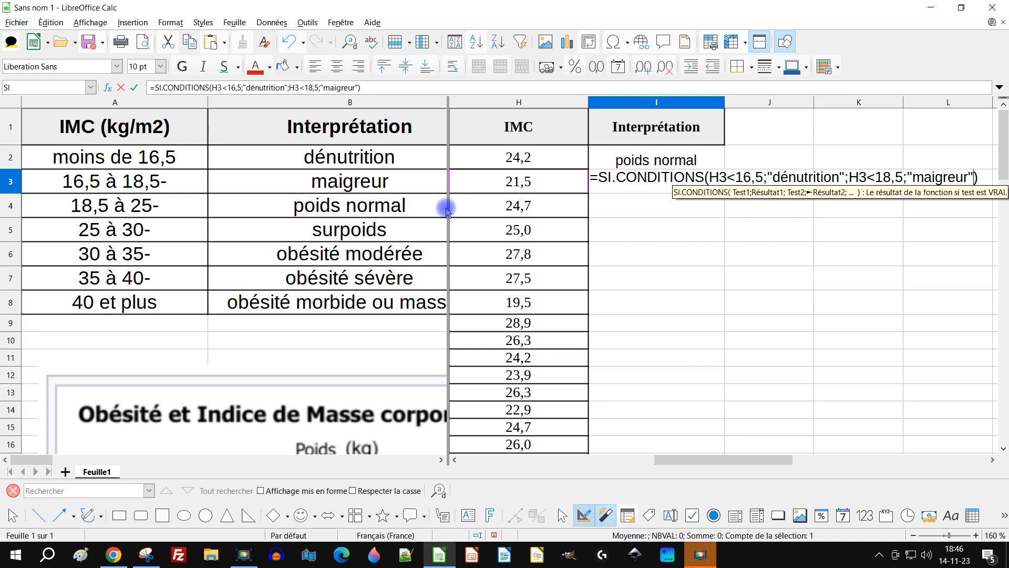
Step: Add the third test H3<25 to the I3 formula with "poids normal" as its result
text(;)
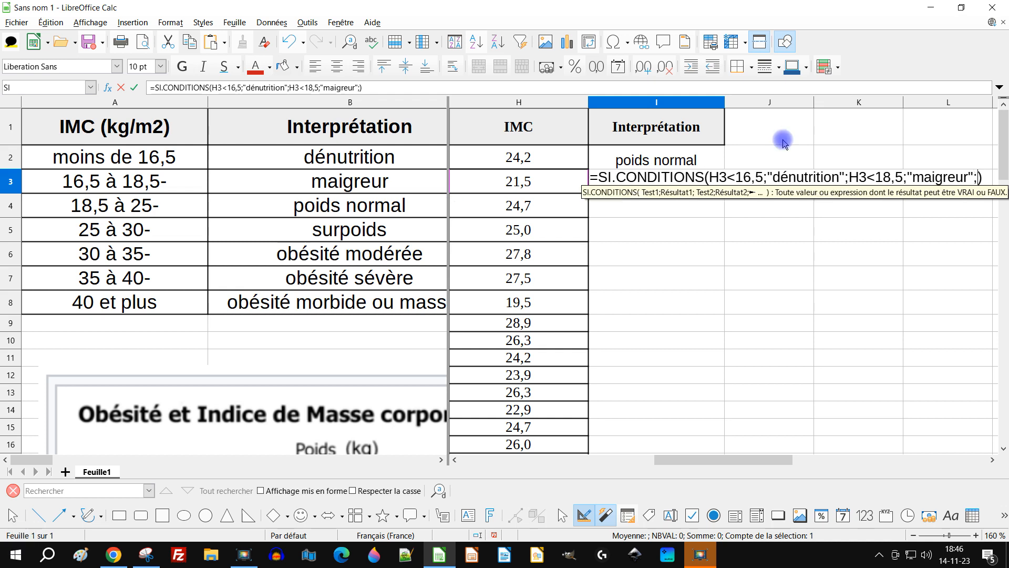
click(560, 179)
text(<)
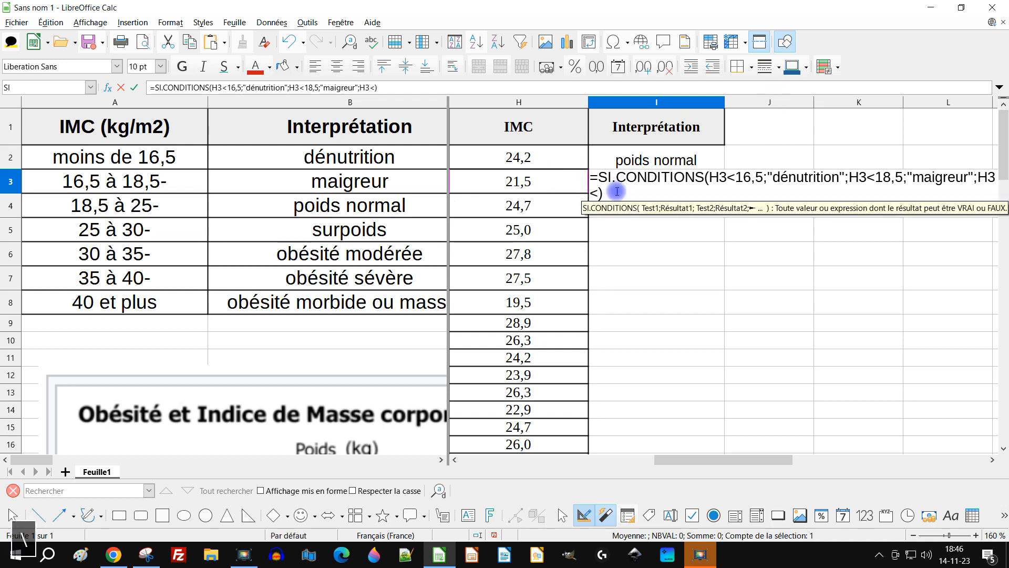
text(25)
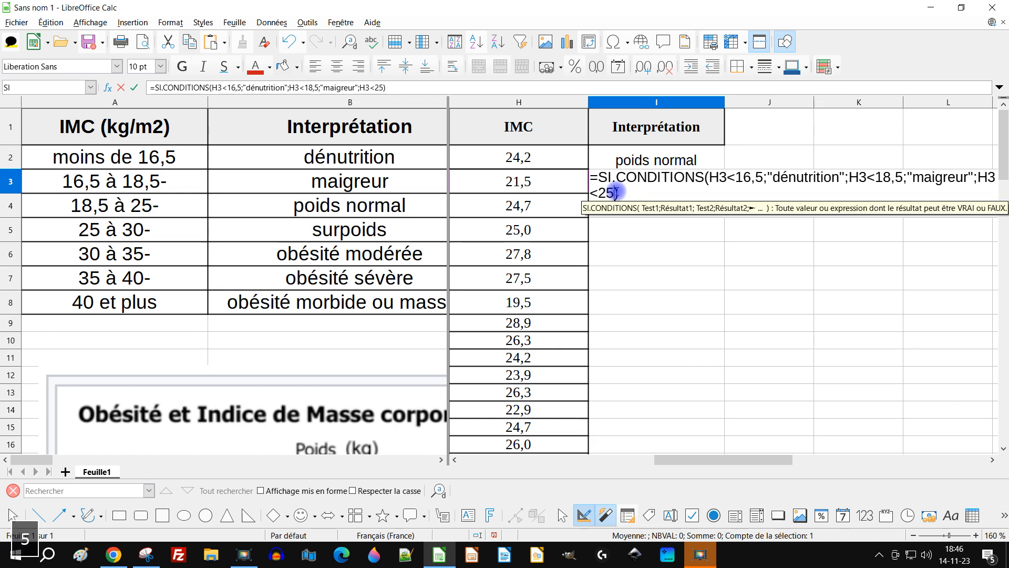
text(;)
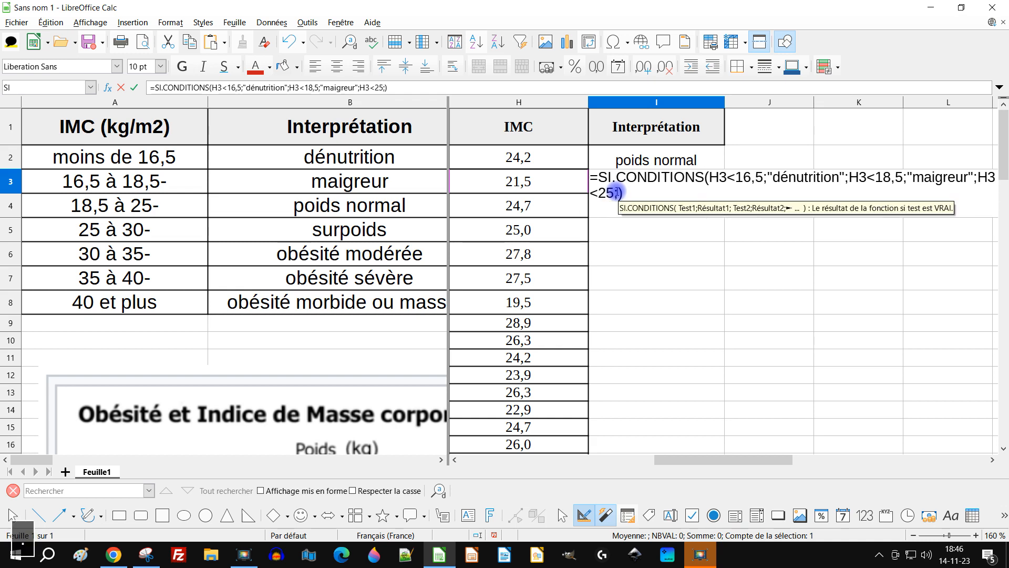
text(")
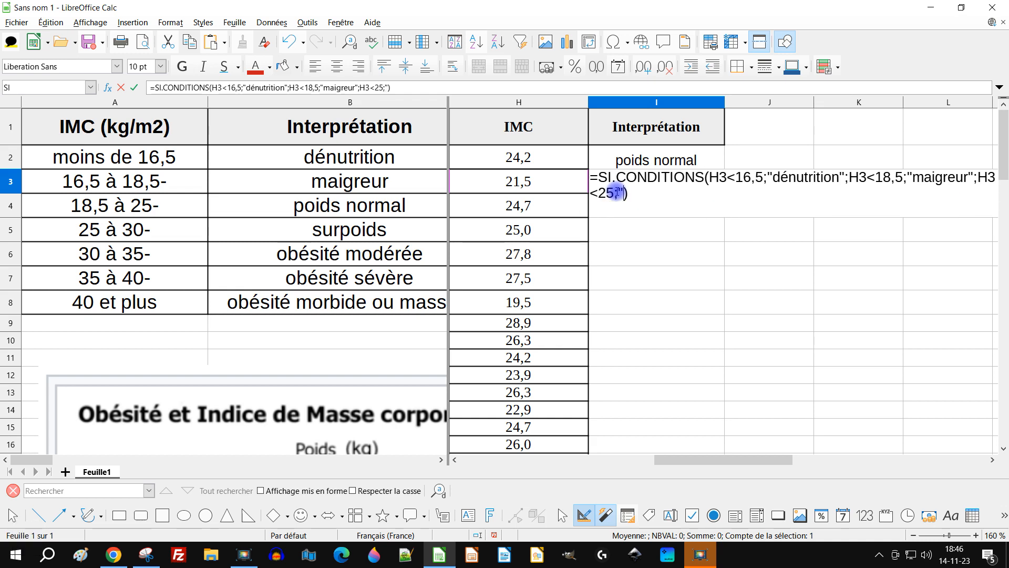
text(poi)
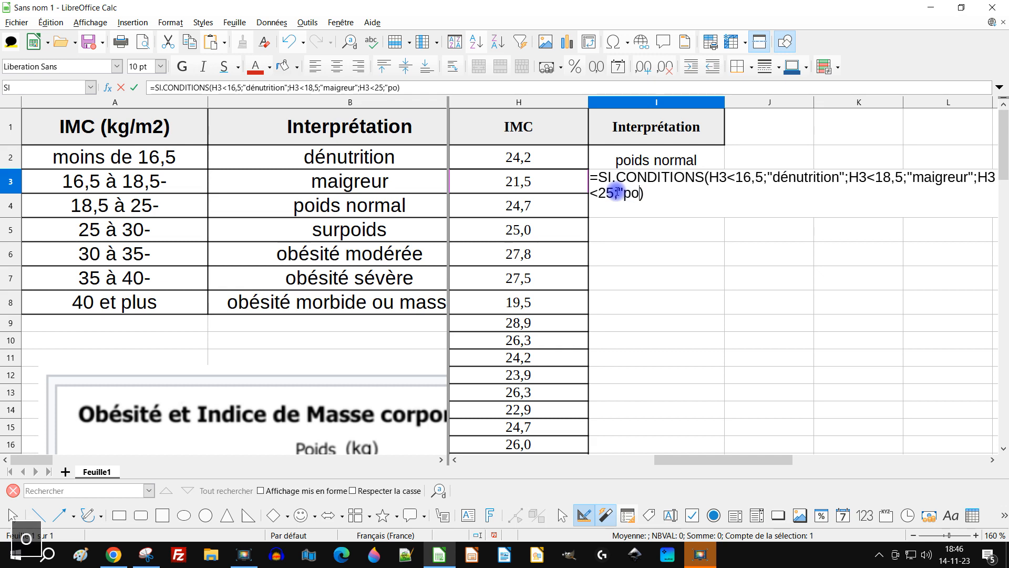
text(ds normal)
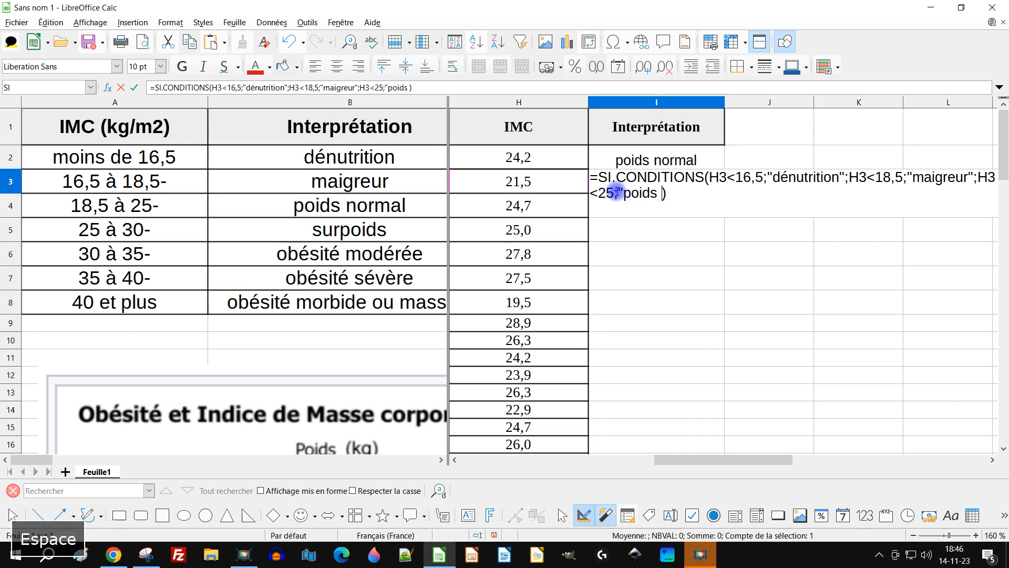
text(",)
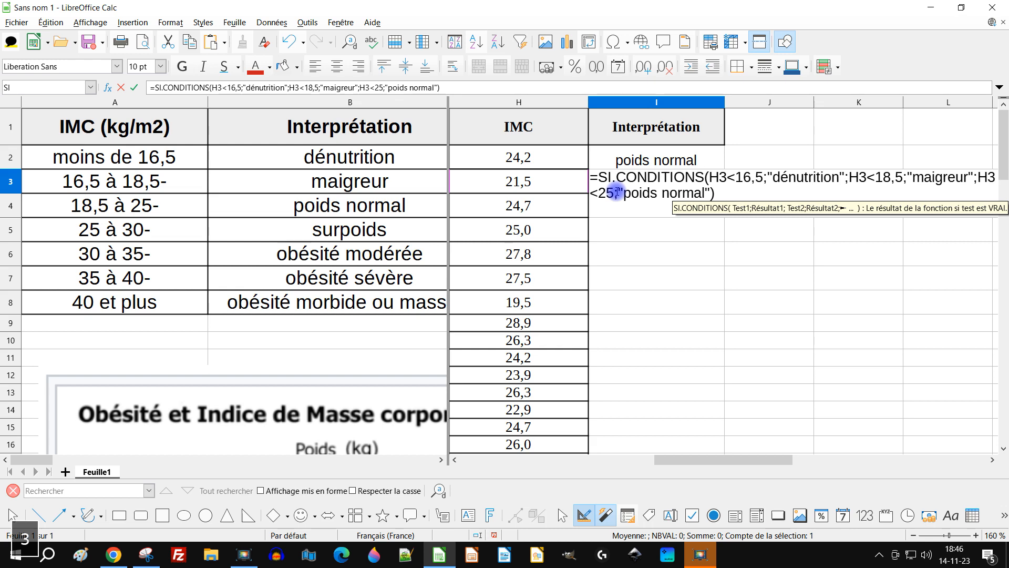
key(BackSpace)
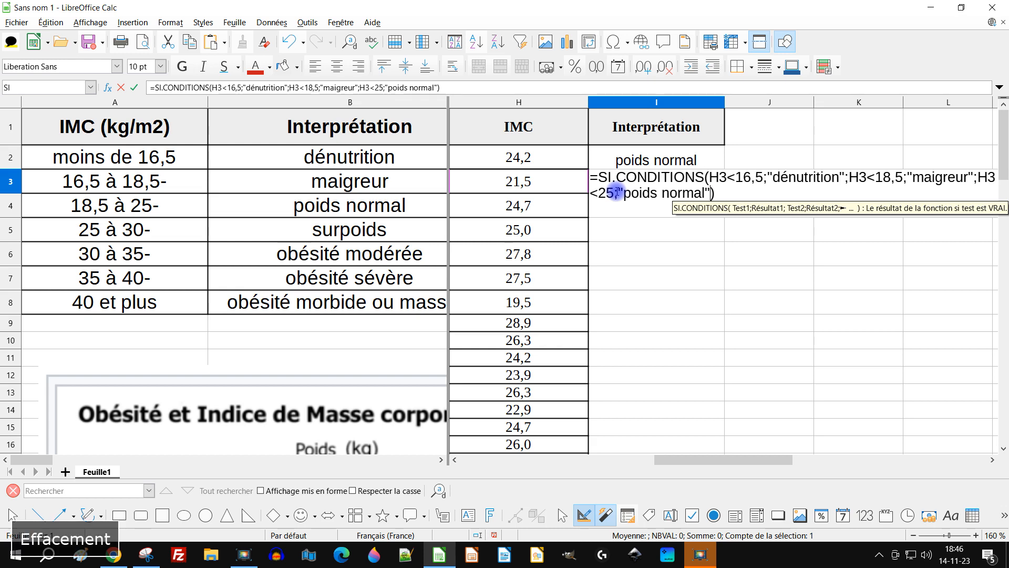
Step: Add the fourth test H3<30 to the I3 formula with "surpoids" as its result
text(;)
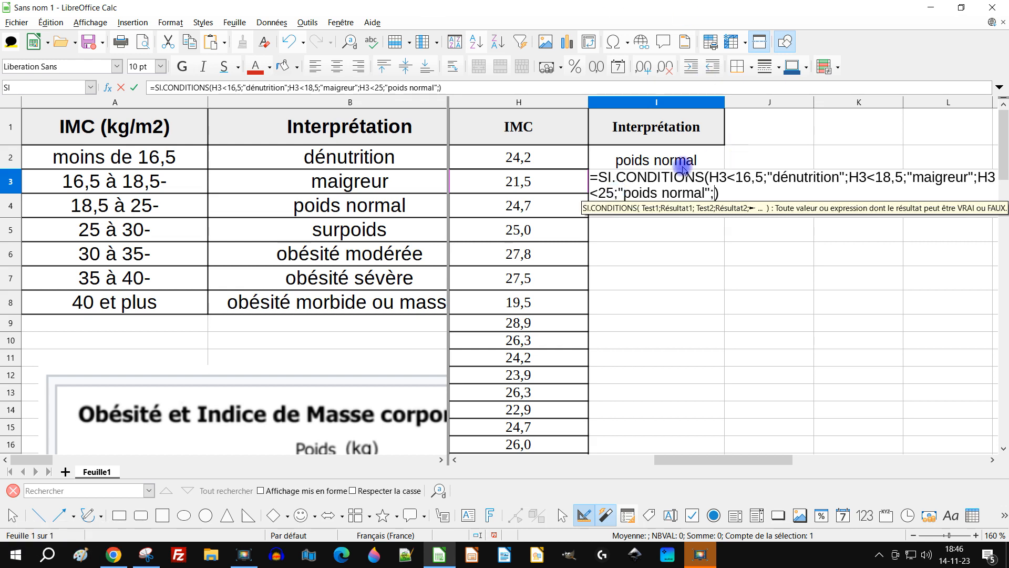
click(518, 181)
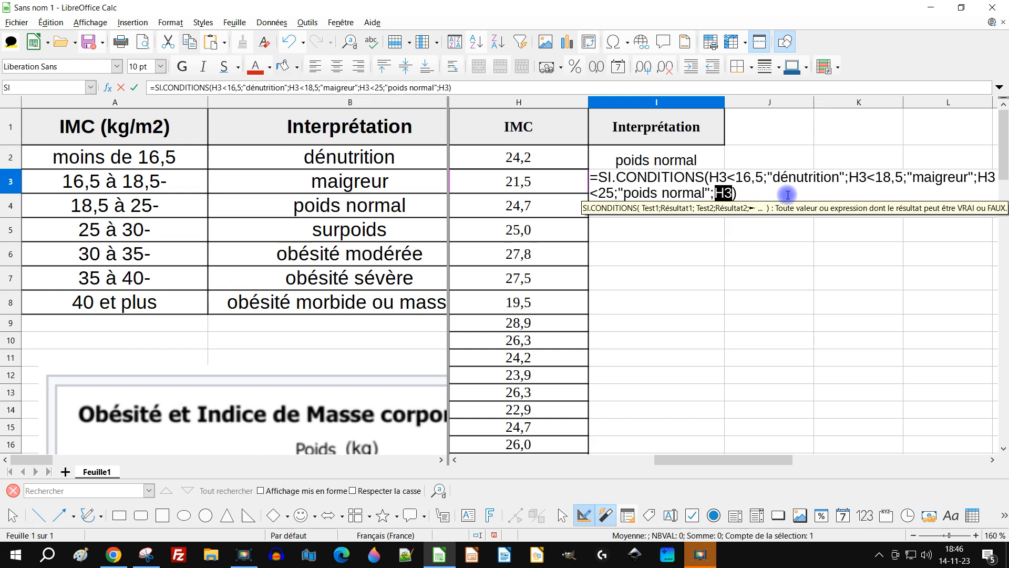
text(<)
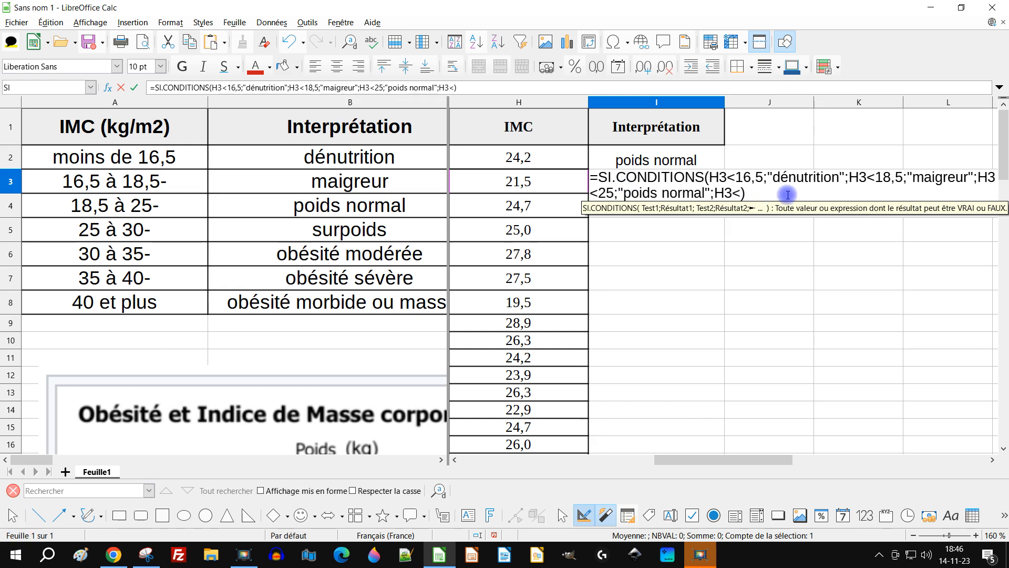
text(30;)
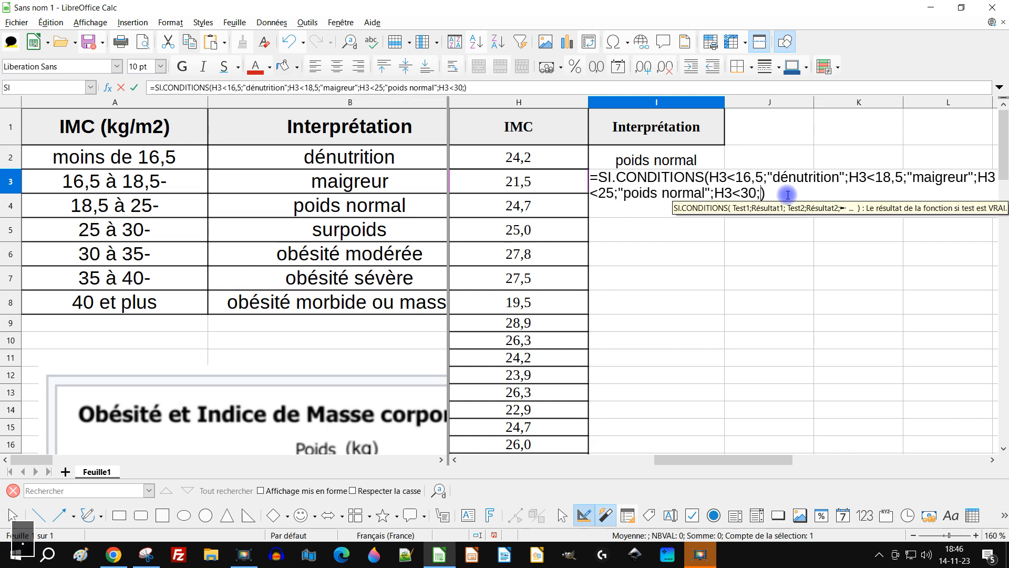
text("sur)
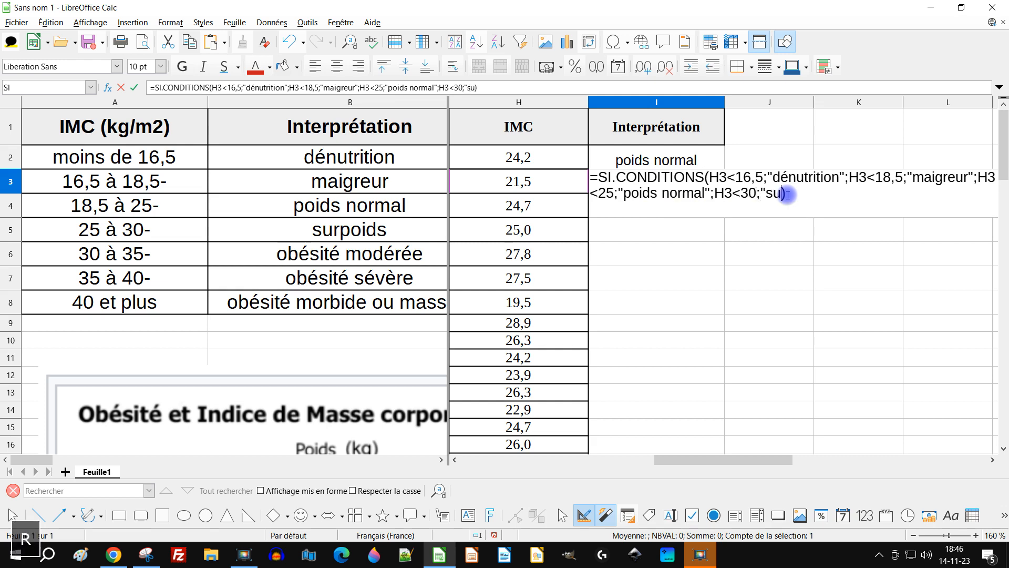
text(poids")
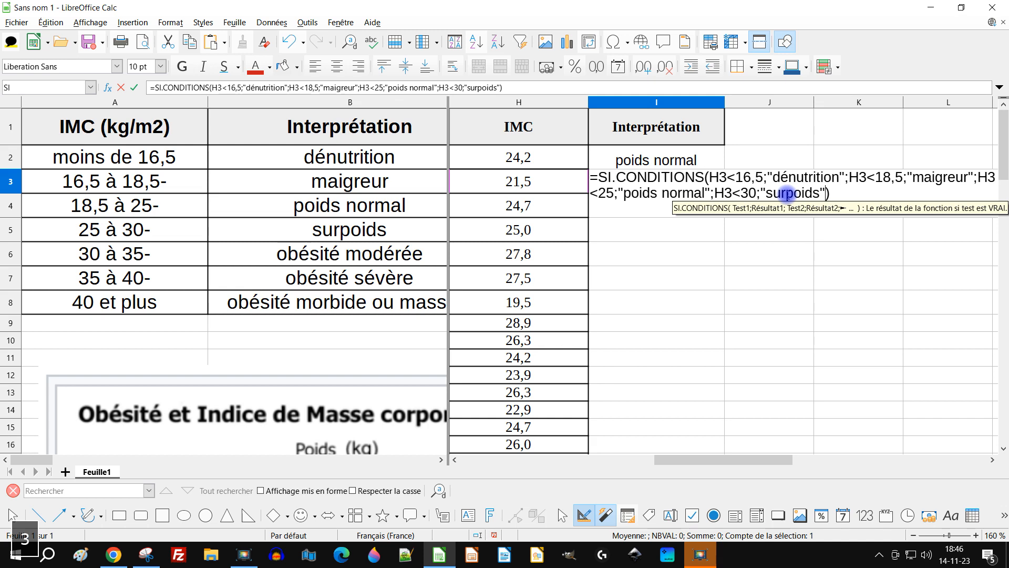
Step: Add the fifth test H3<35 to the I3 formula with "obésité modéré" as its result
text(;)
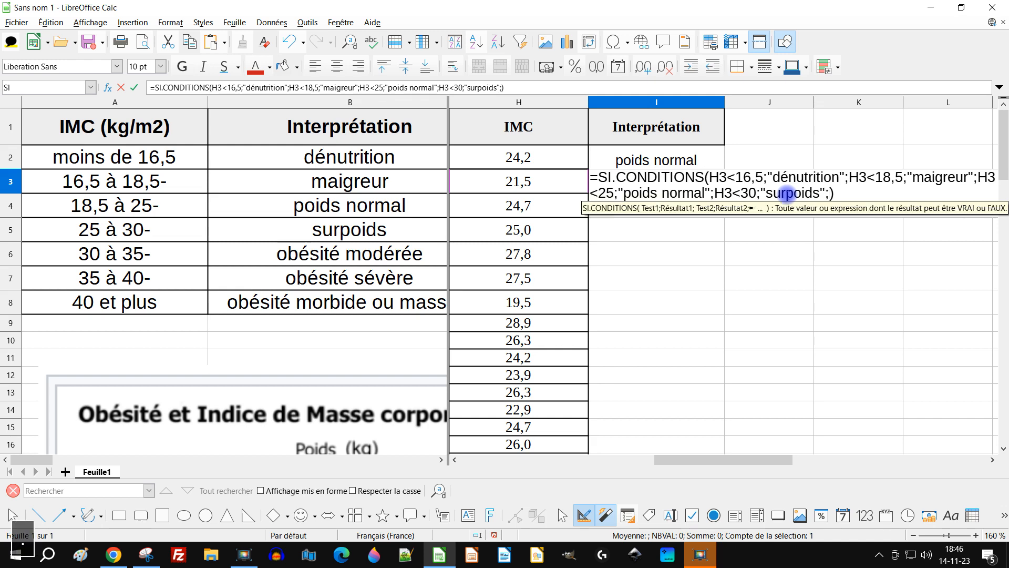
click(517, 183)
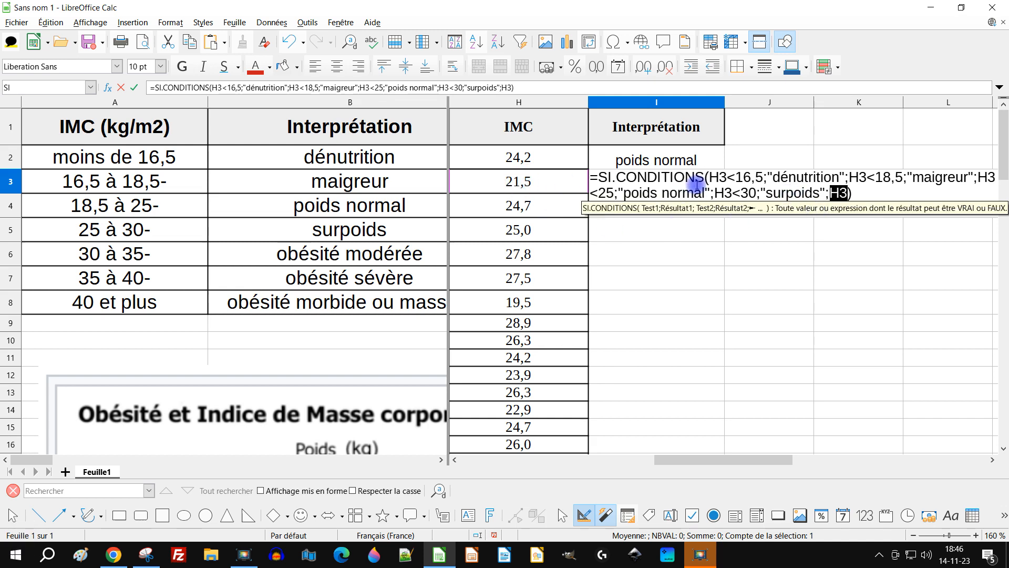
text(<)
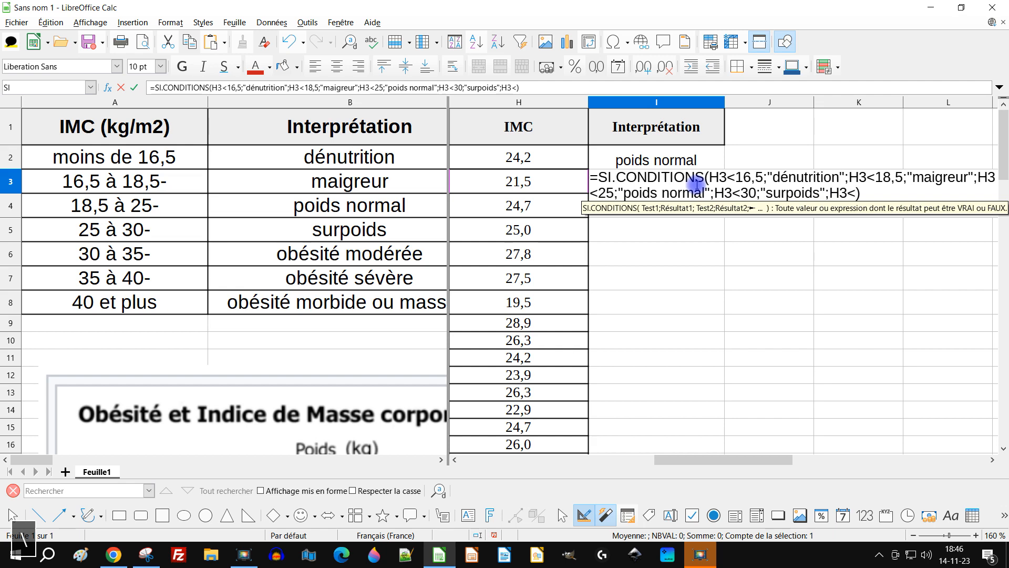
text(35;)
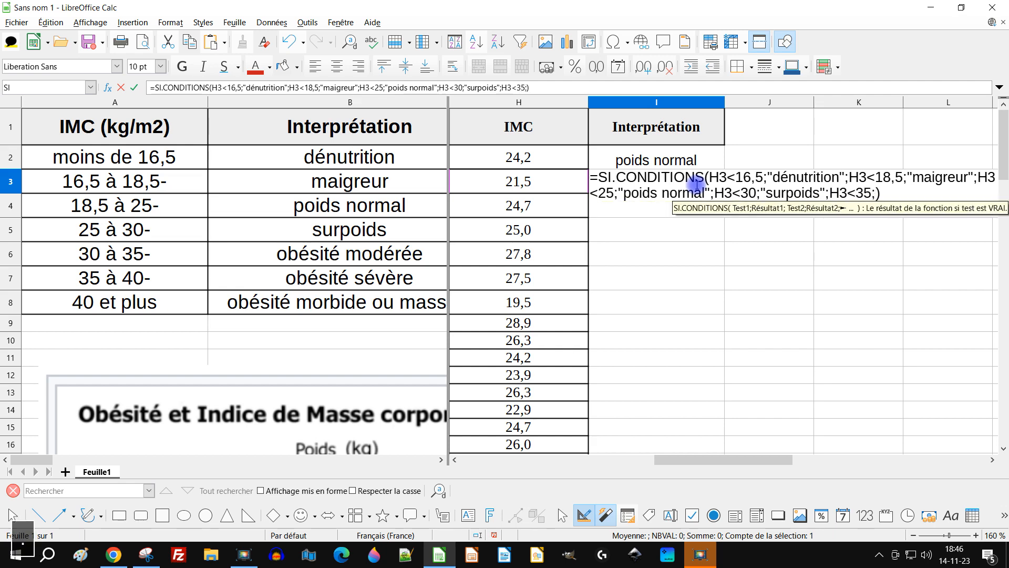
text("obésid)
key(BackSpace)
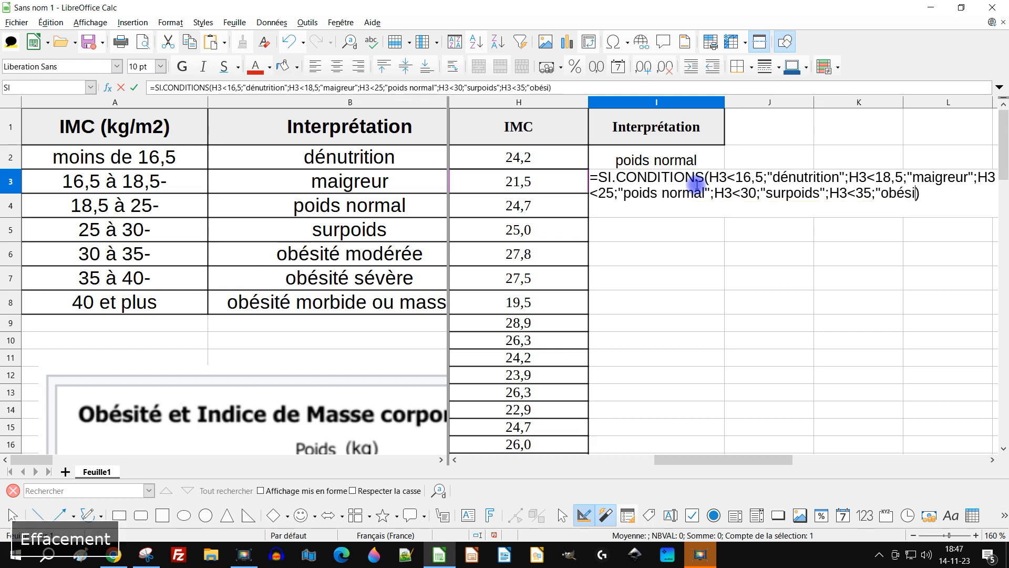
text(té)
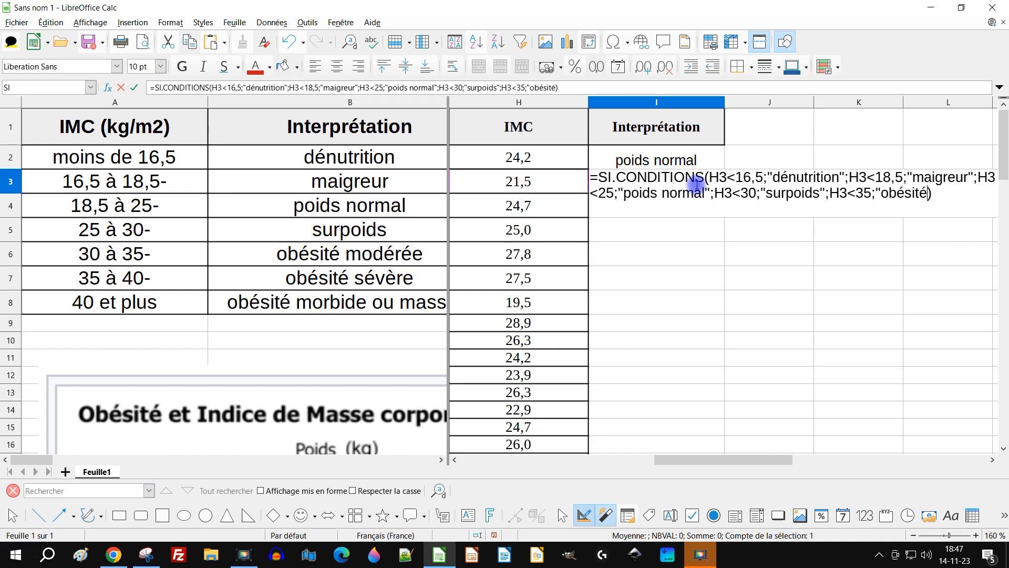
text( modéré)
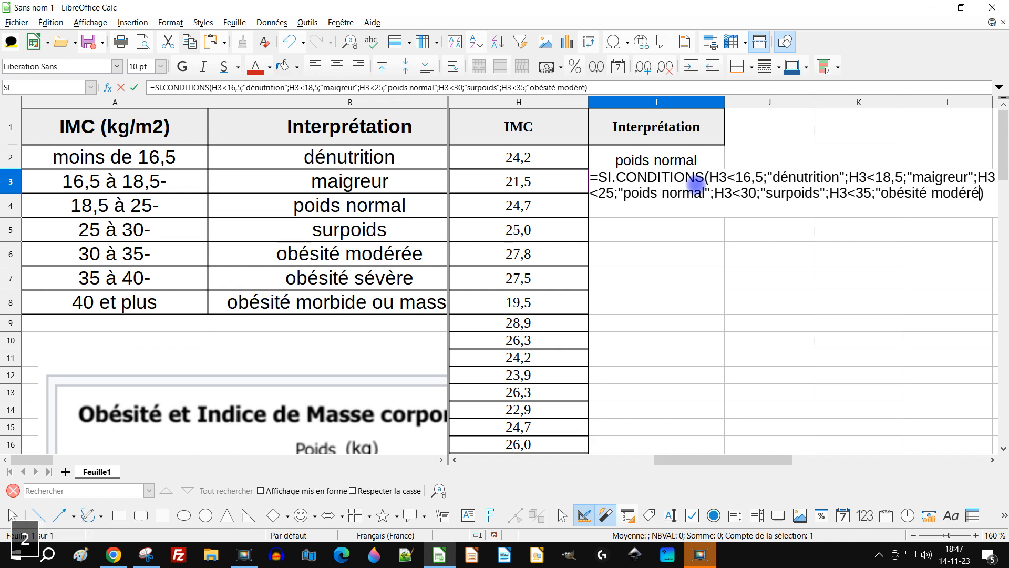
text(")
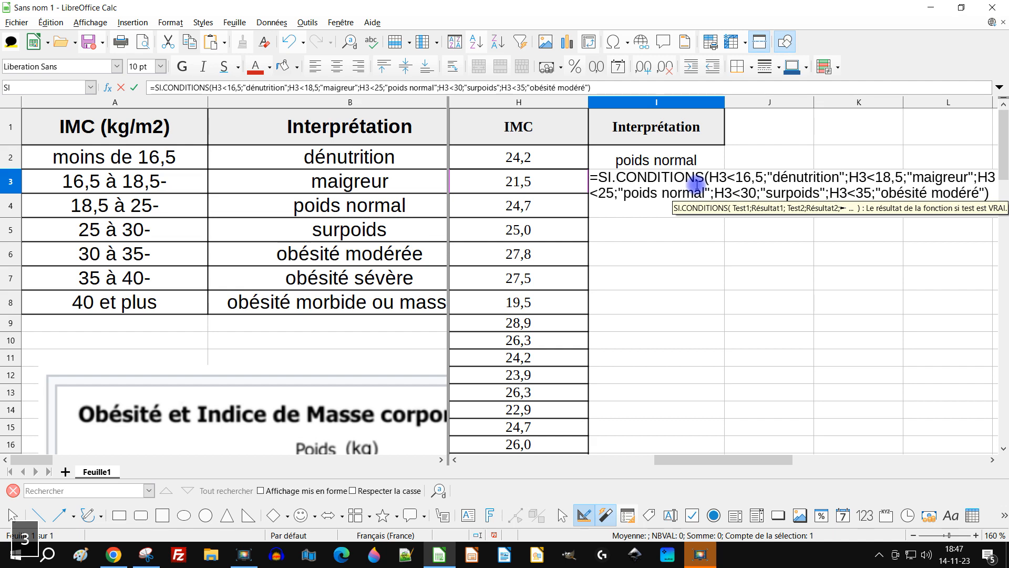
Step: Add the sixth test H3<40 to the I3 formula with "obésité sévère" as its result
text(;)
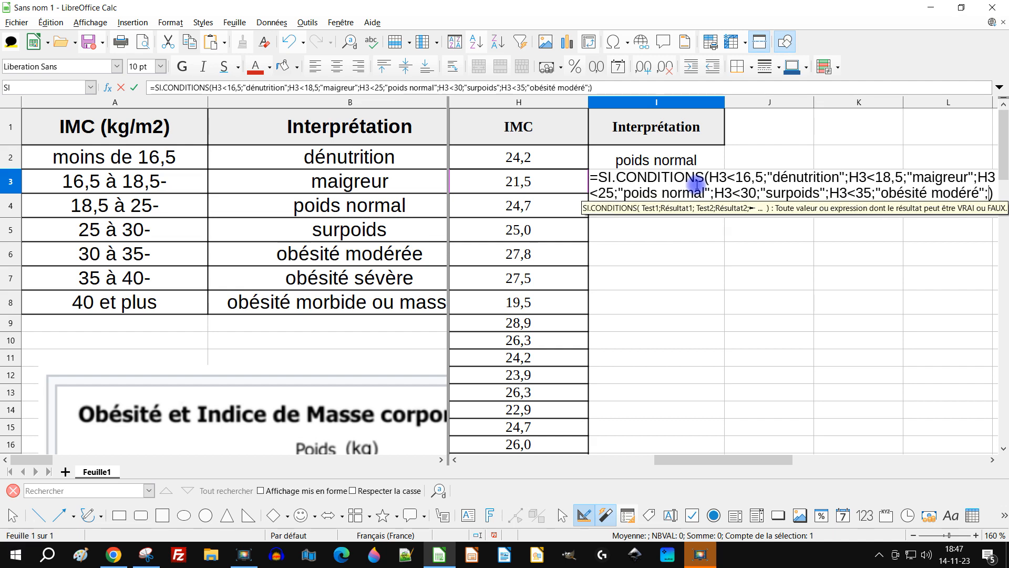
click(506, 185)
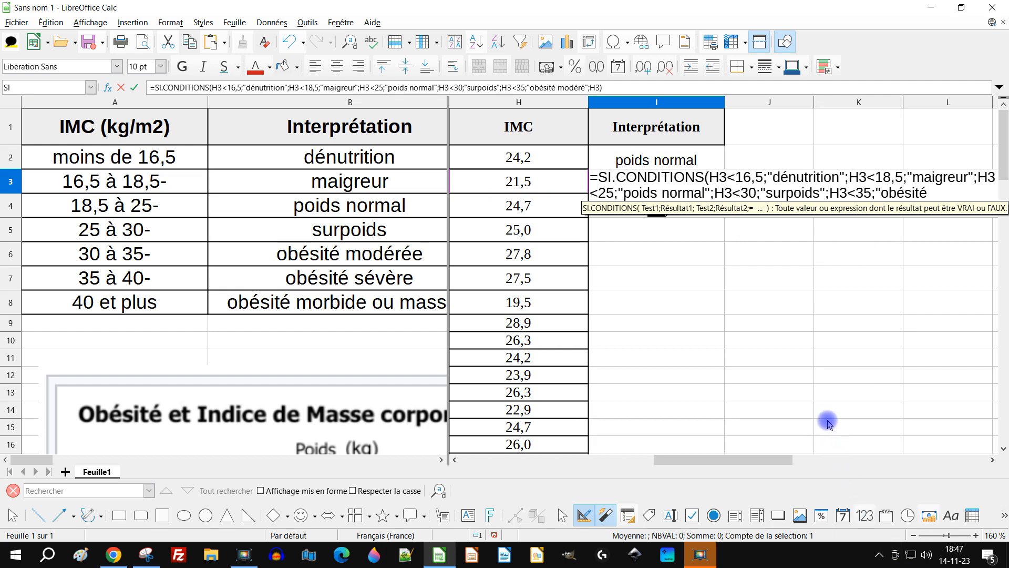
text(<)
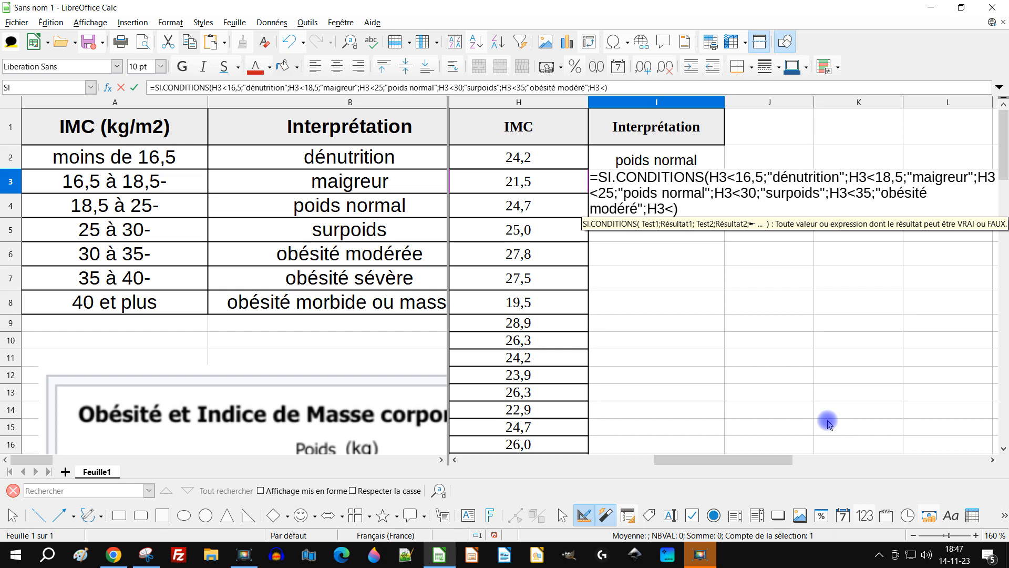
text(40;)
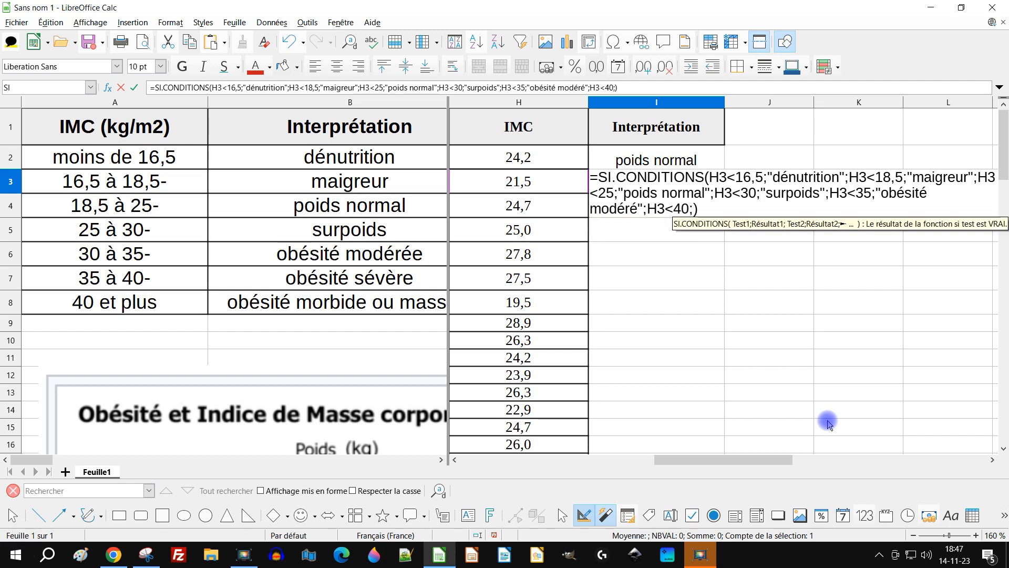
text("obédi)
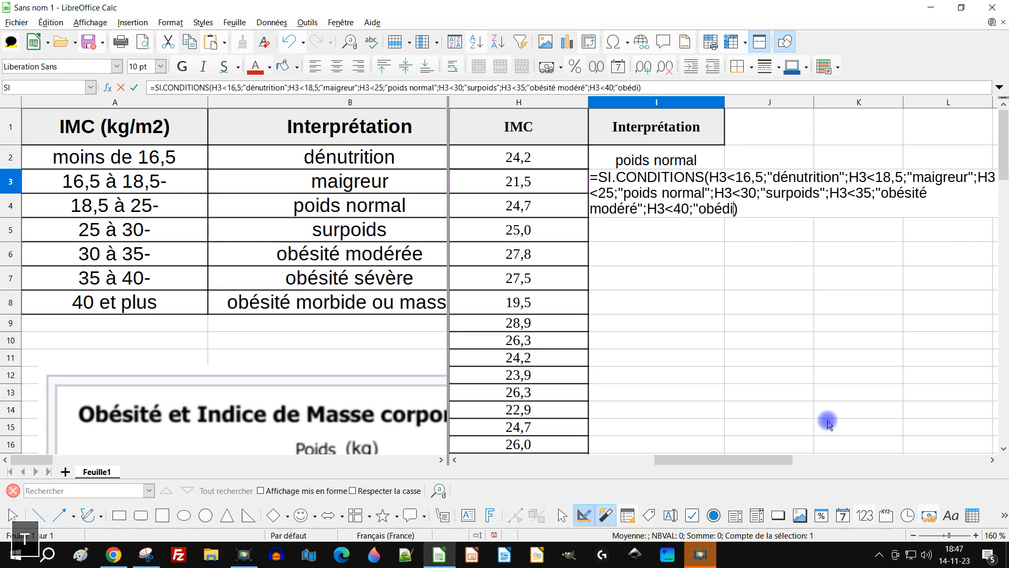
key(BackSpace)
key(BackSpace)
key(BackSpace)
key(BackSpace)
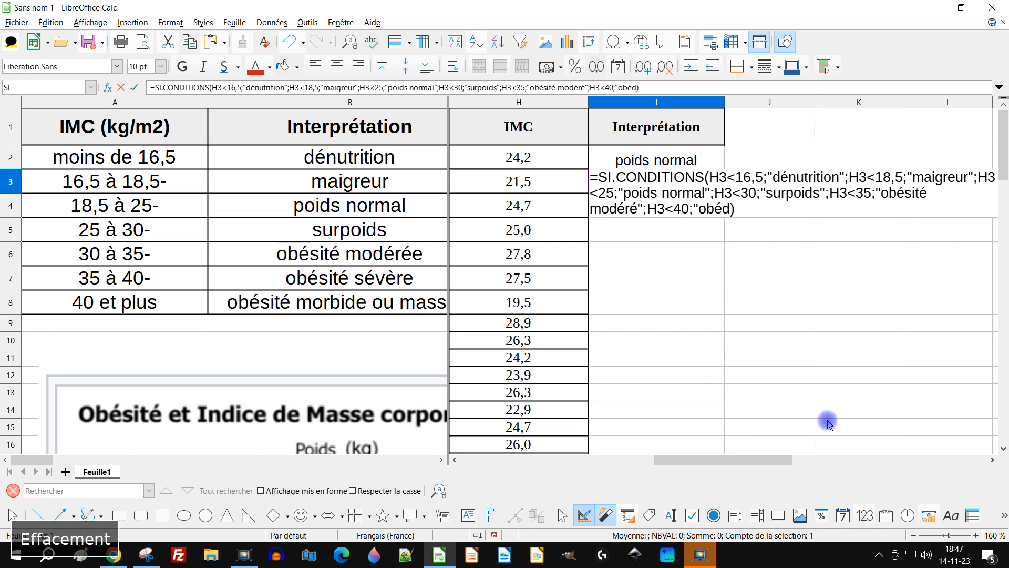
text(sit")
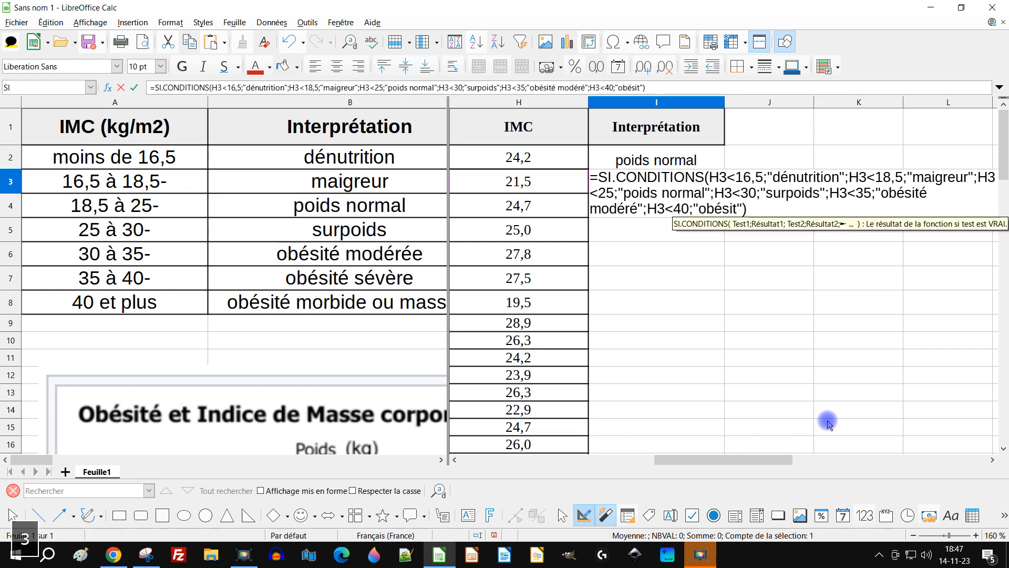
key(BackSpace)
text(é sé)
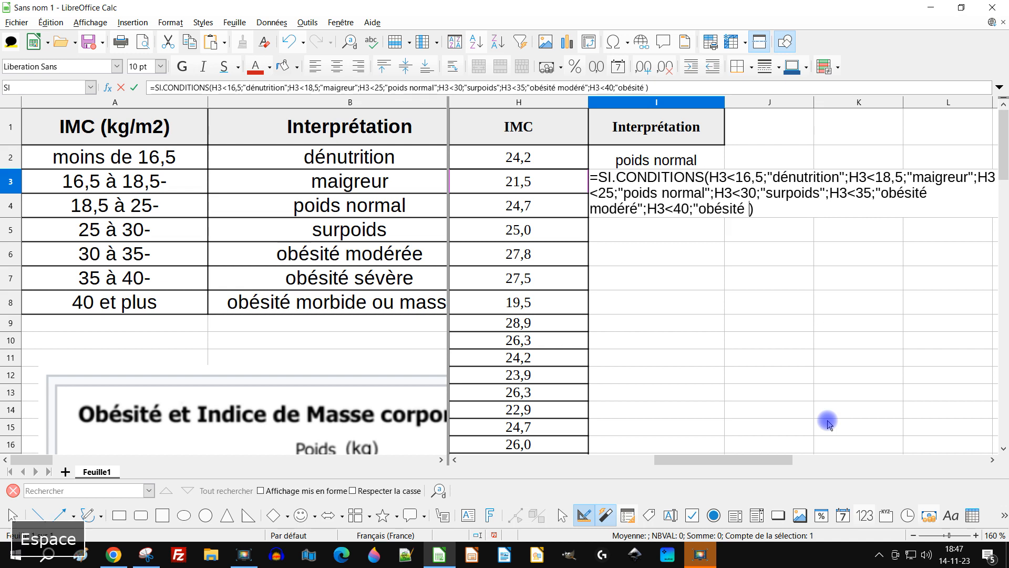
text(vère)
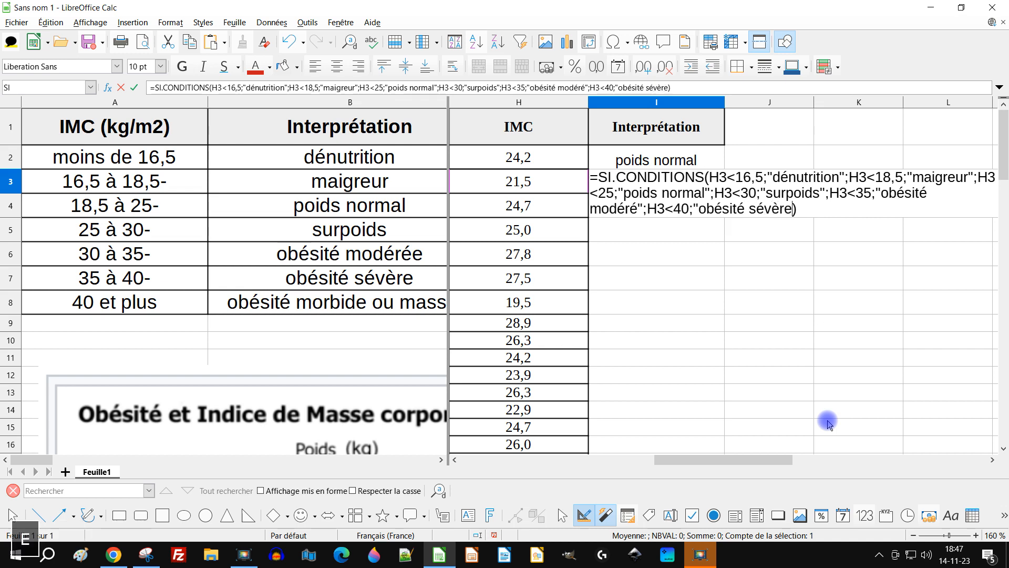
text(")
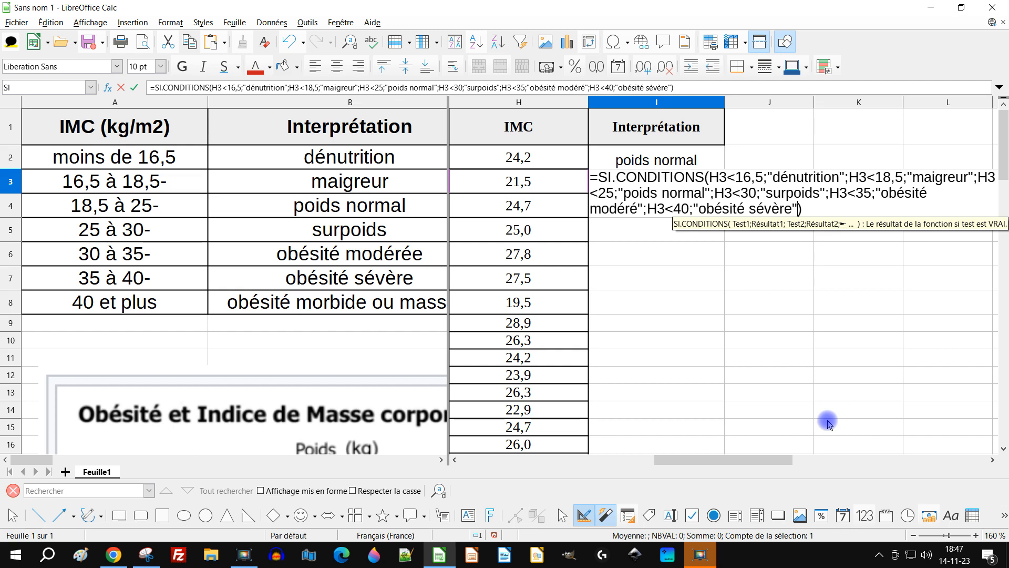
Step: Complete the I3 formula with the last test H3>=40 returning "obédité morbide", and centre the cell's content
text(;)
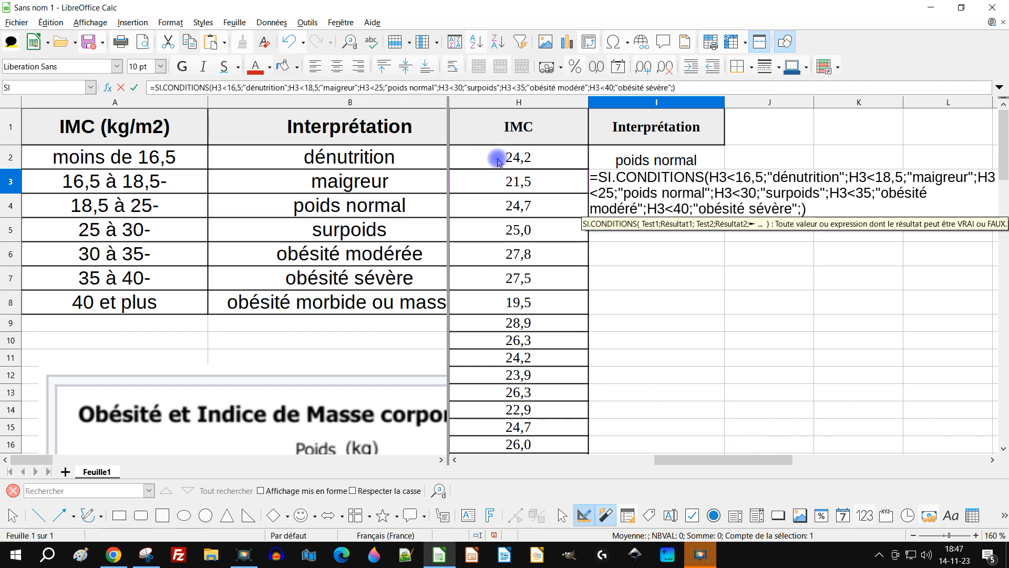
click(512, 181)
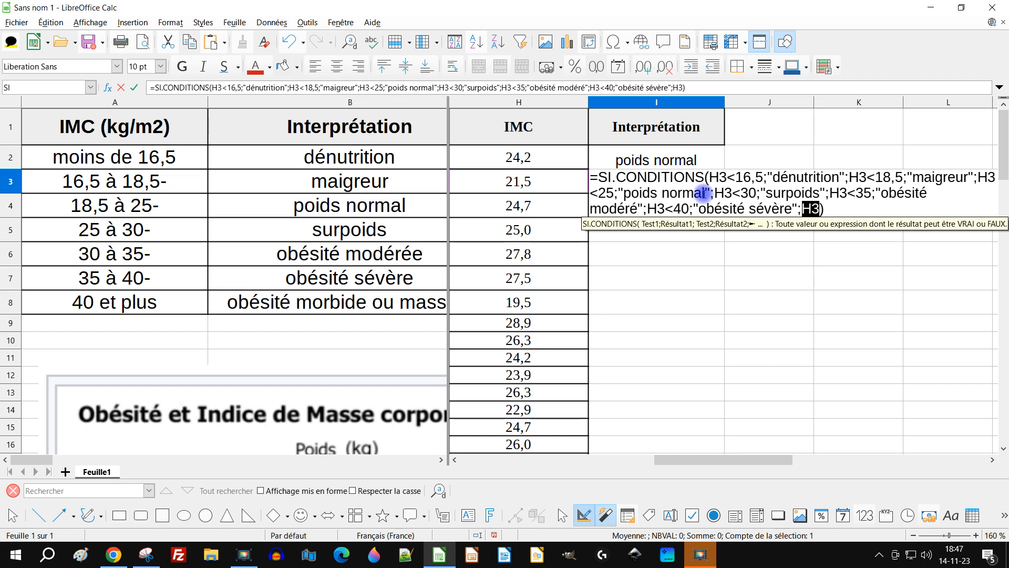
text(>)
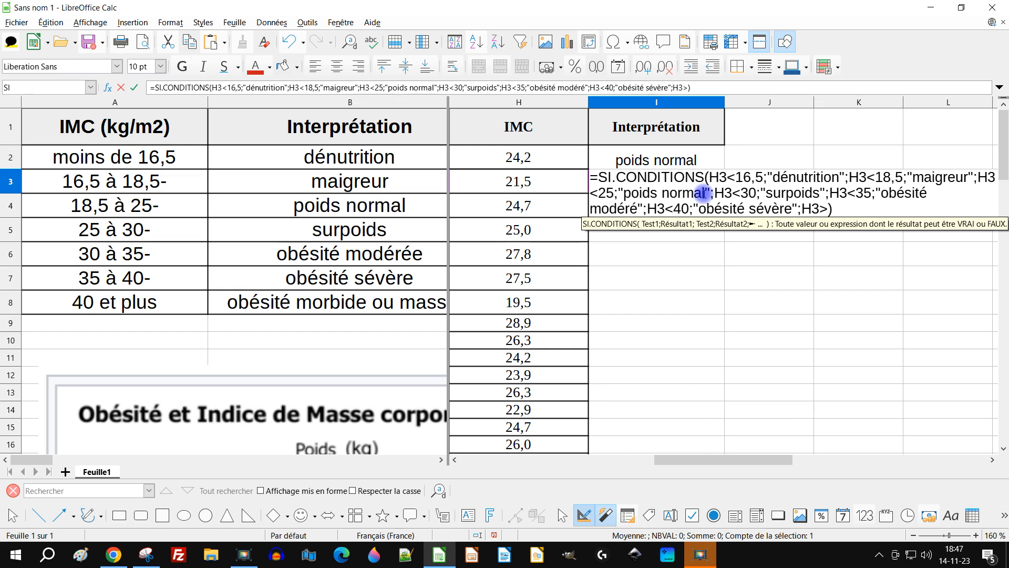
text(=40;)
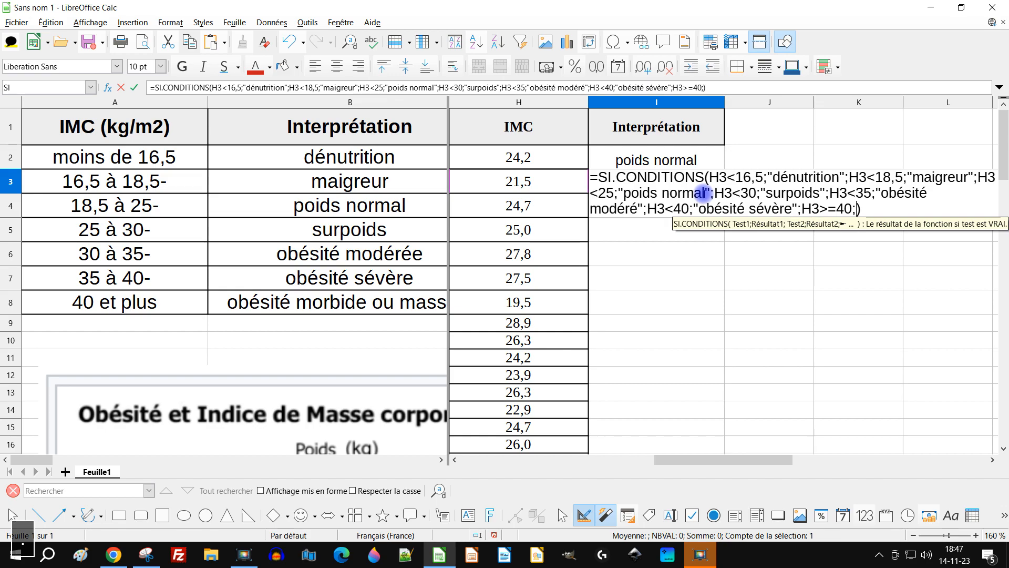
text("obsé)
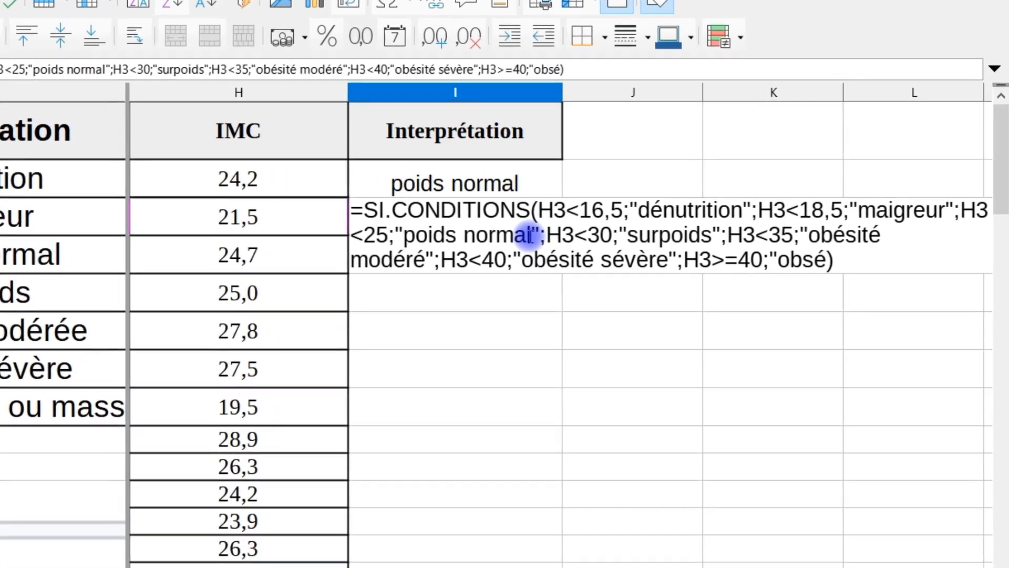
key(BackSpace)
key(BackSpace)
text(édité)
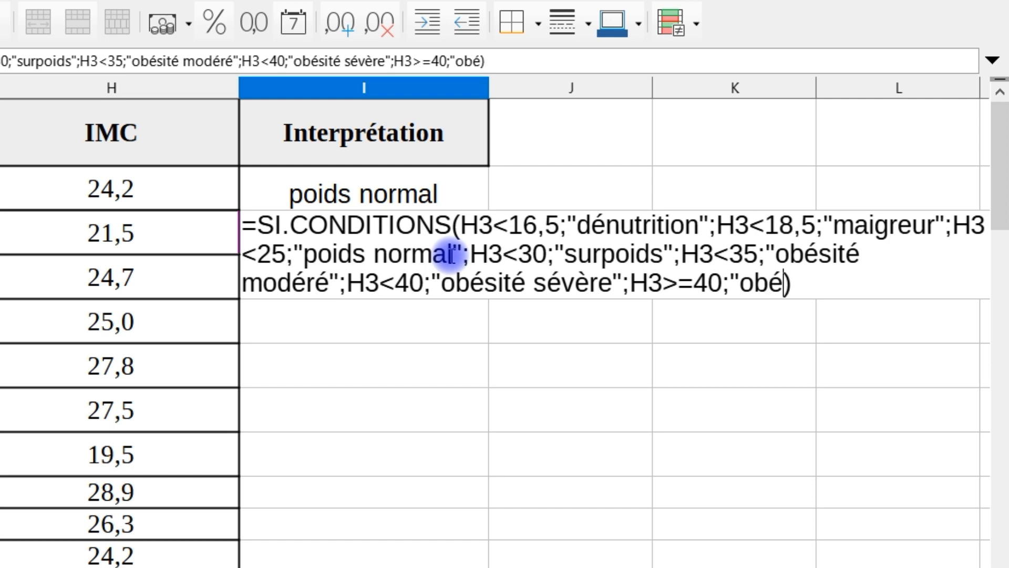
text( morbide)
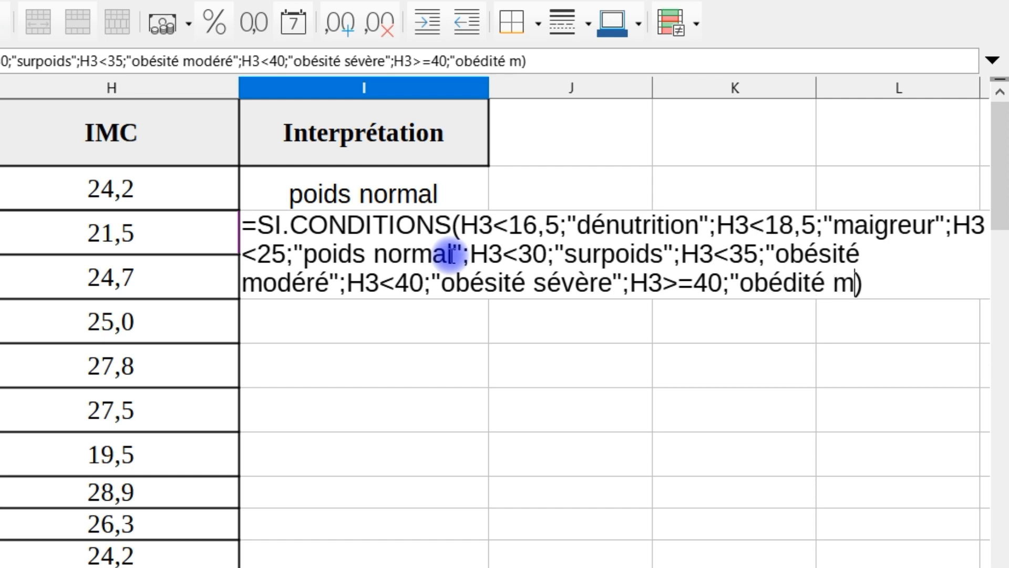
text(")
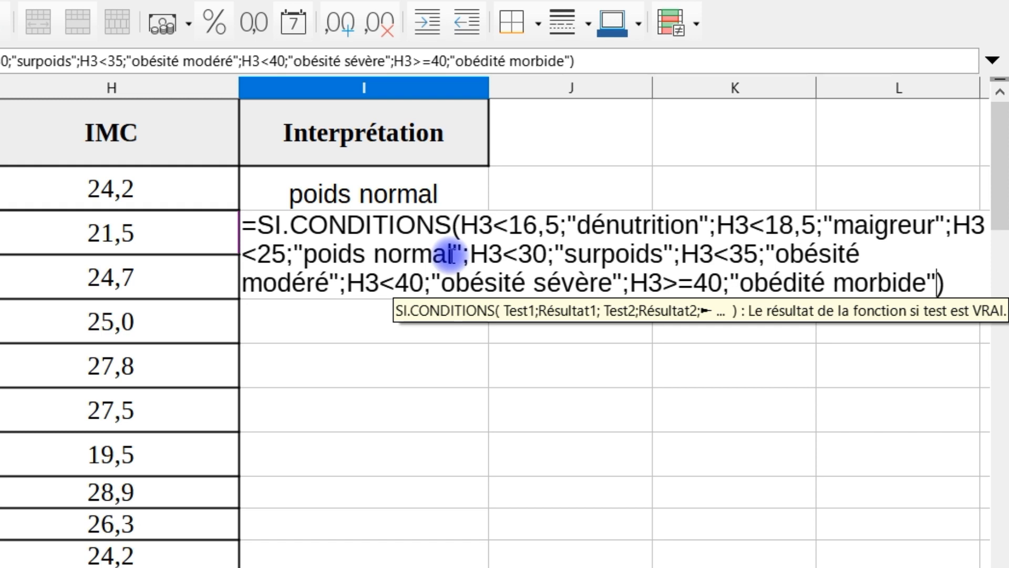
key(Return)
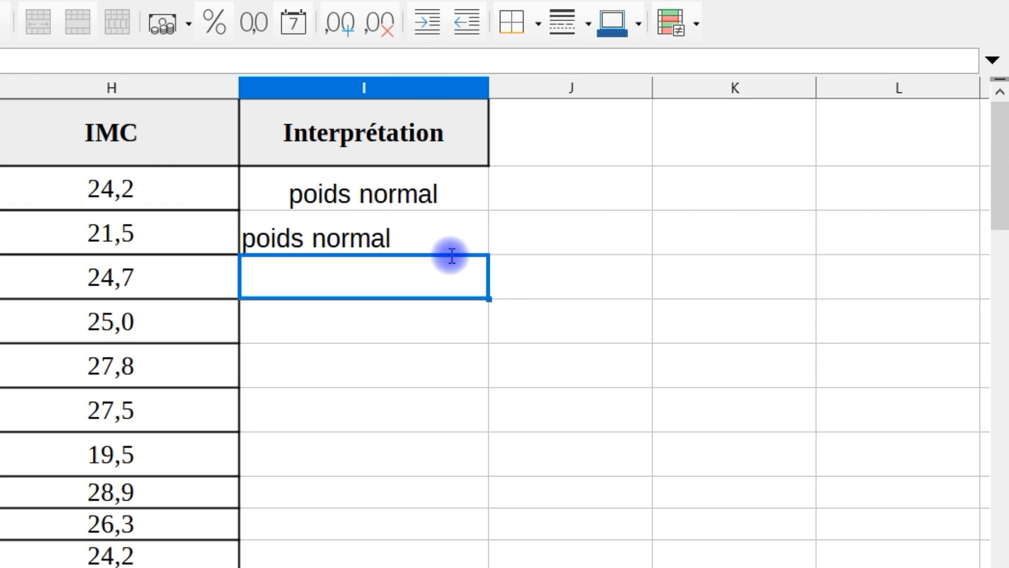
key(Up)
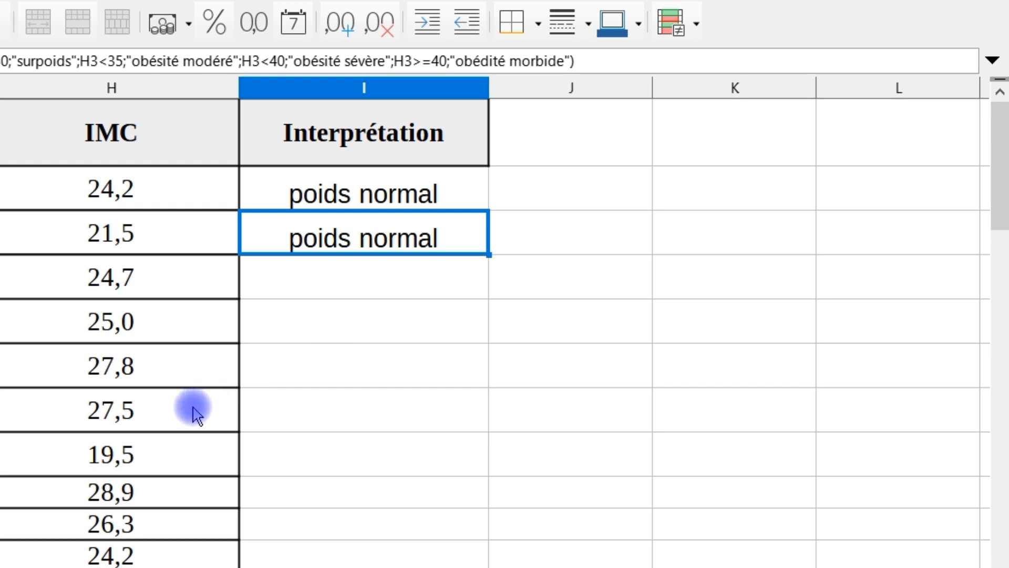
Step: Try filling the I3 formula down column I with H6 emptied, and undo both changes
click(173, 370)
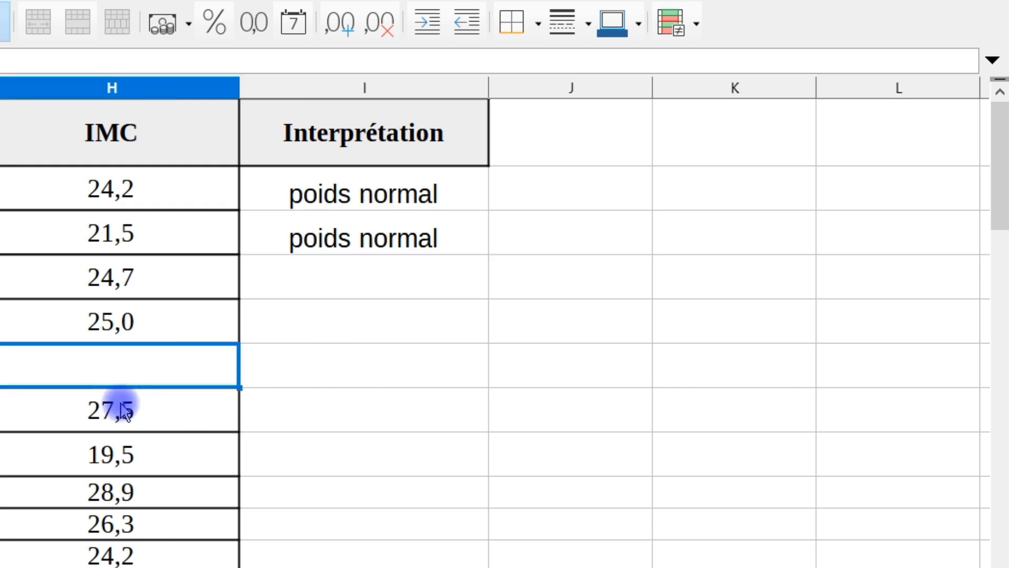
click(150, 423)
scroll(300, 400, left, 2)
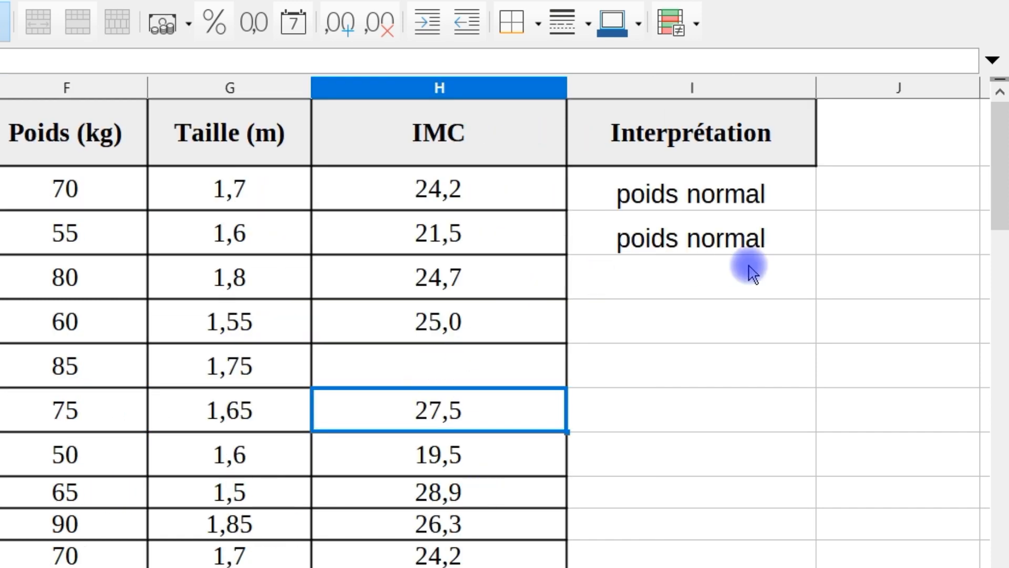
click(765, 243)
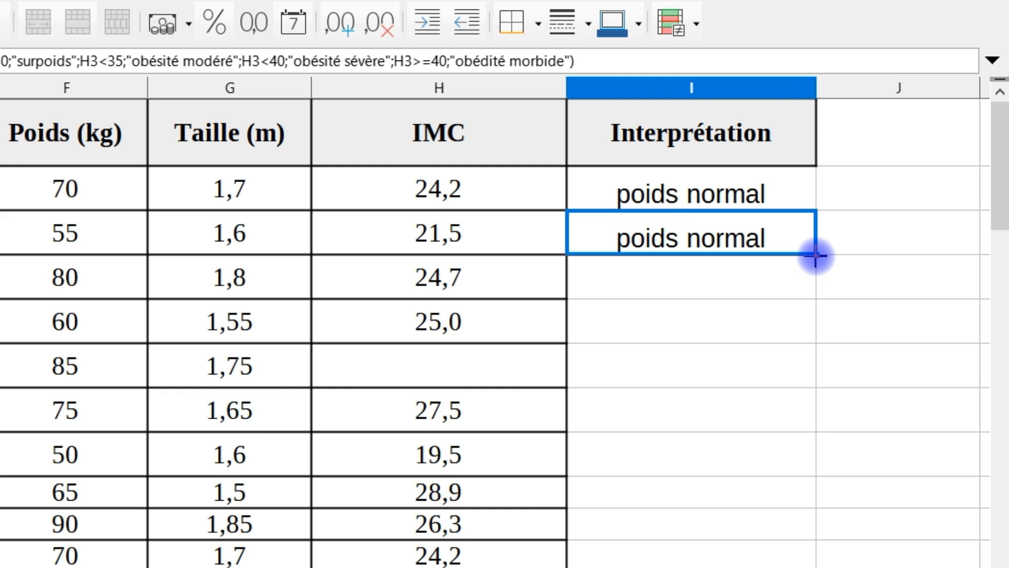
double_click(815, 255)
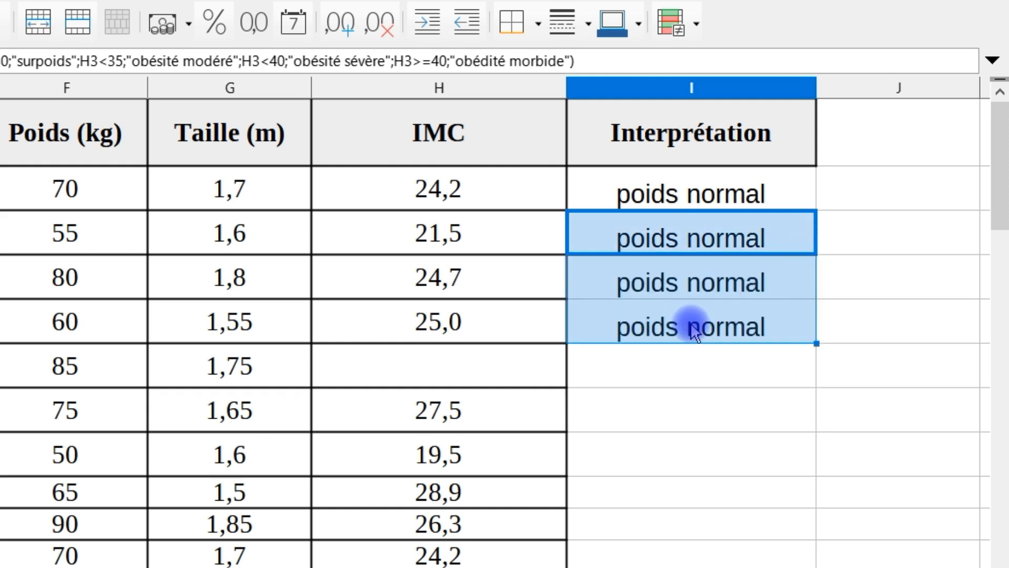
key(ctrl+z)
key(ctrl+z)
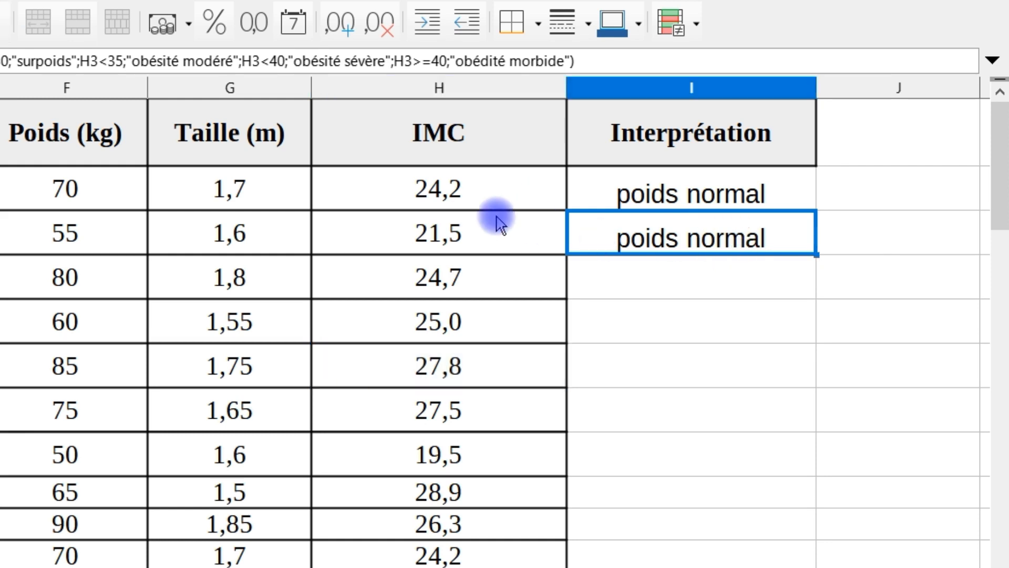
Step: Fill the I3 formula down column I to the last IMC row and review the interpretations
double_click(817, 256)
scroll(765, 329, down, 12)
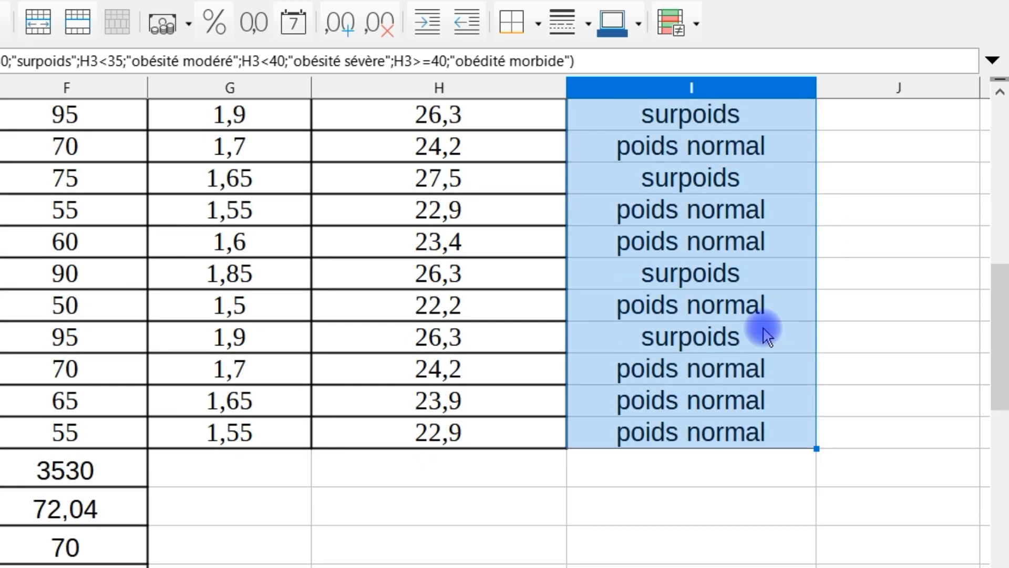
scroll(754, 353, up, 12)
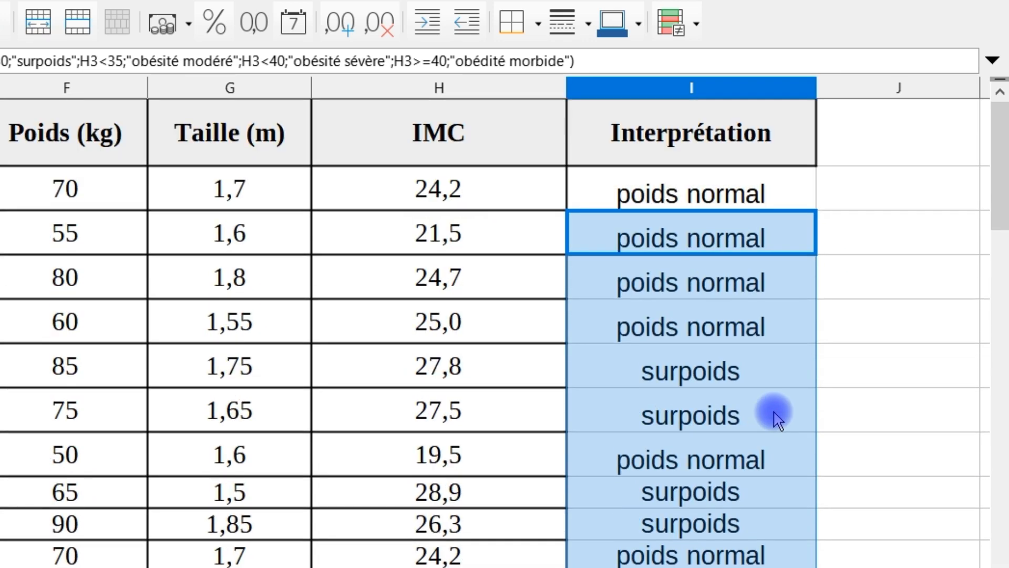
Step: Review the filled interpretations down to the last IMC row and remove the vertical split of the sheet window
scroll(731, 309, down, 5)
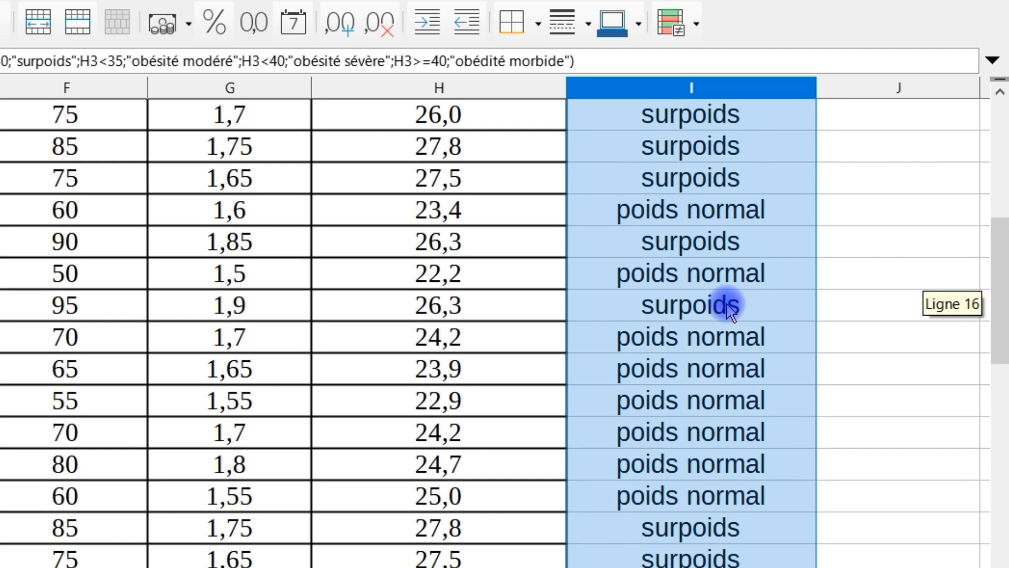
scroll(731, 310, down, 6)
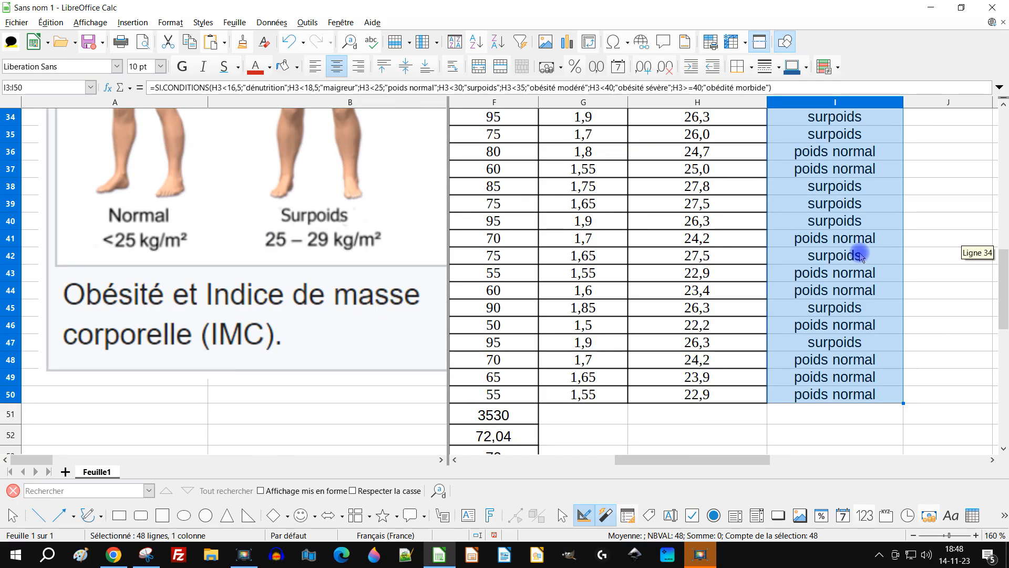
scroll(860, 256, up, 10)
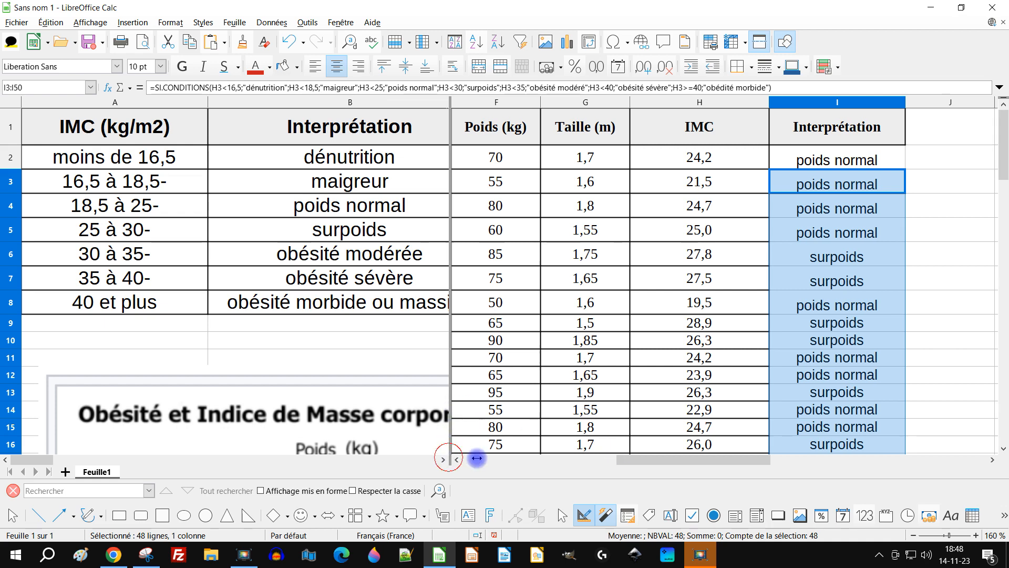
double_click(448, 458)
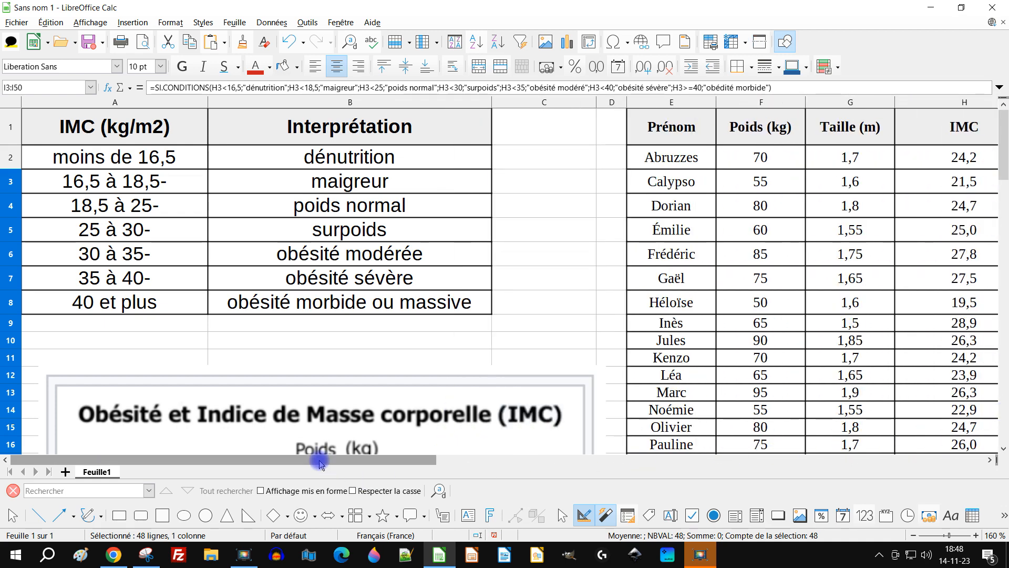
Step: Set the weight in F4 to 30 kg to test the interpretation formula
drag(336, 460, 429, 460)
scroll(320, 237, down, 1)
scroll(322, 227, up, 1)
click(298, 218)
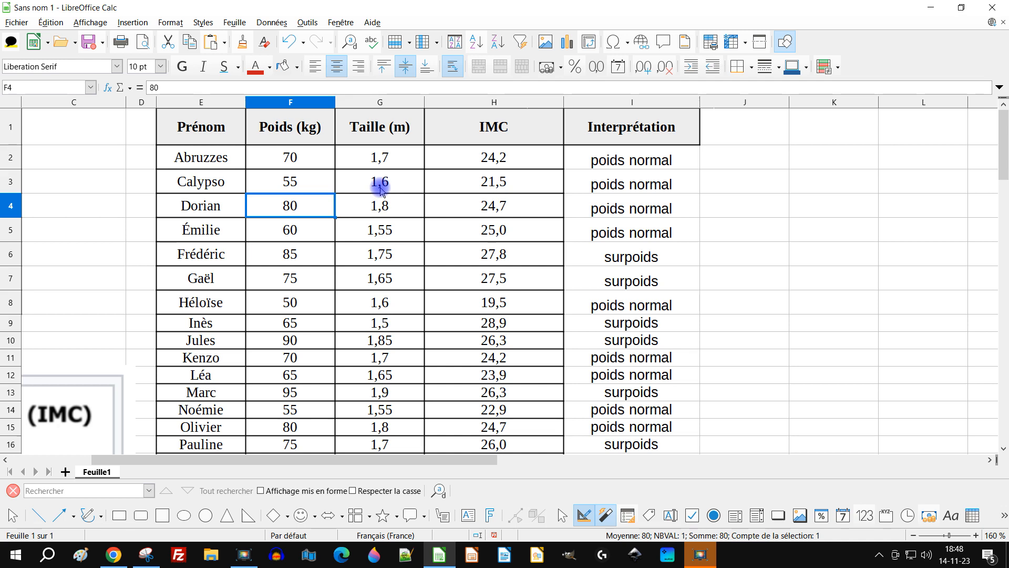
text(30)
key(Return)
Step: Set the weight in F10 to 40 kg as another low-weight test of the formula
key(Return)
key(Return)
key(Return)
key(Return)
key(Return)
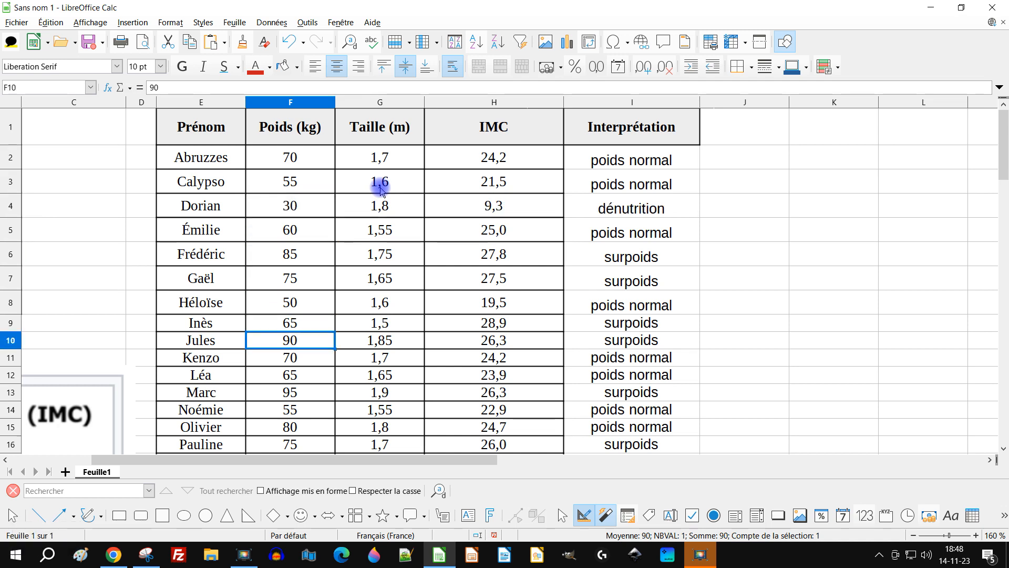
text(4)
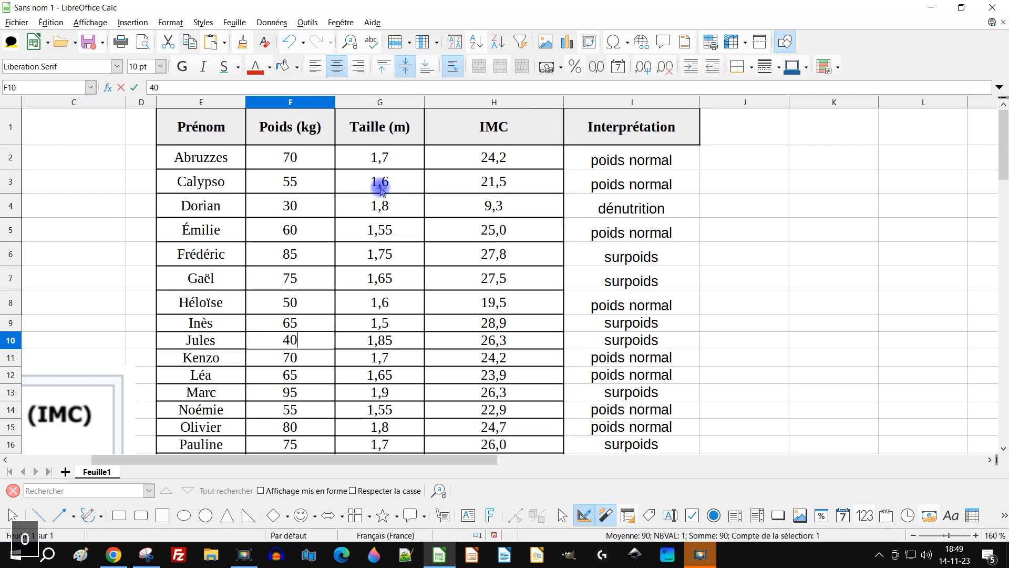
key(Return)
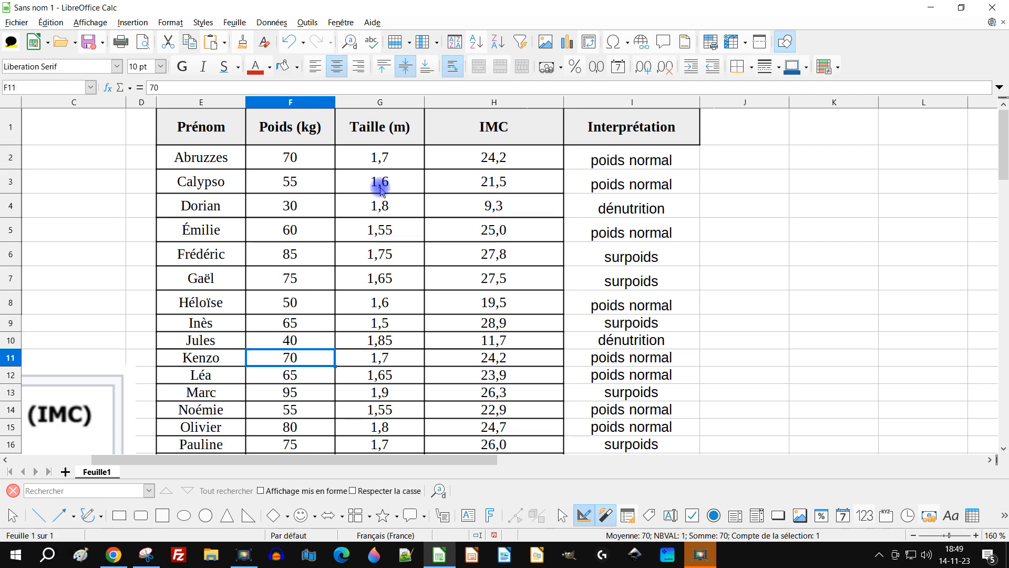
Step: Bring the category table and the full results table into view together and review the interpretations in column I
drag(294, 461, 222, 469)
scroll(637, 335, down, 1)
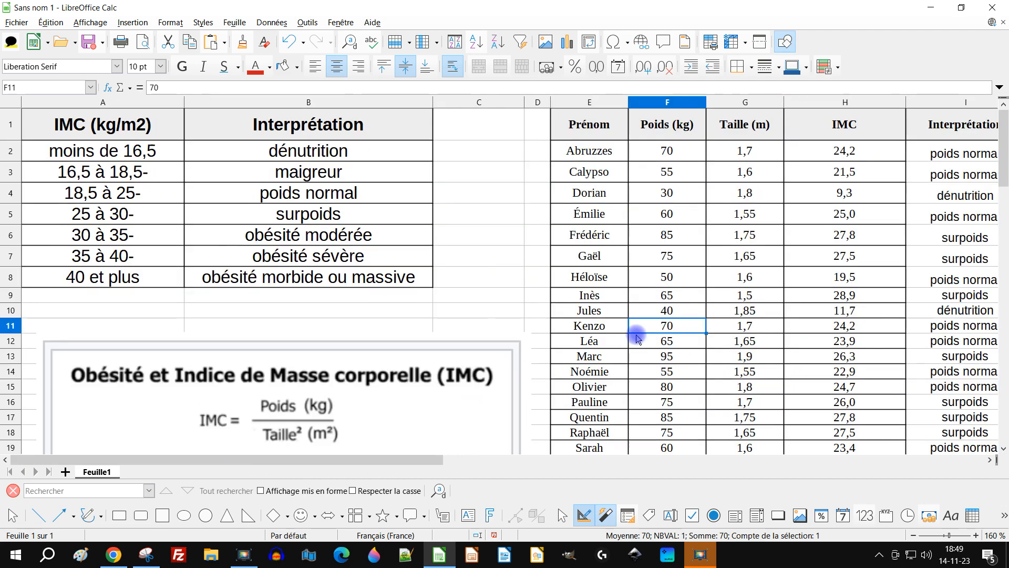
scroll(637, 335, down, 1)
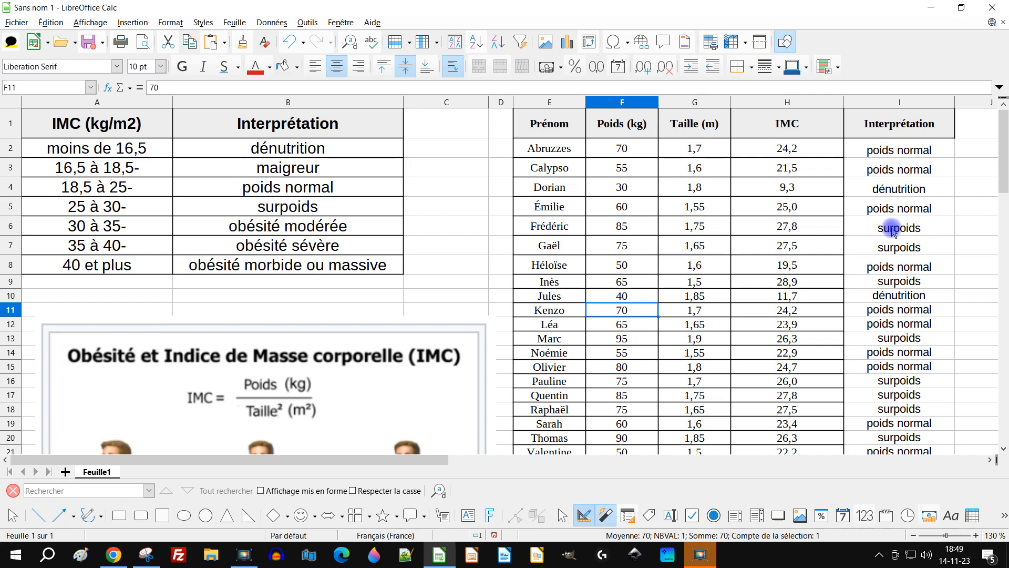
scroll(895, 312, down, 3)
scroll(912, 390, down, 2)
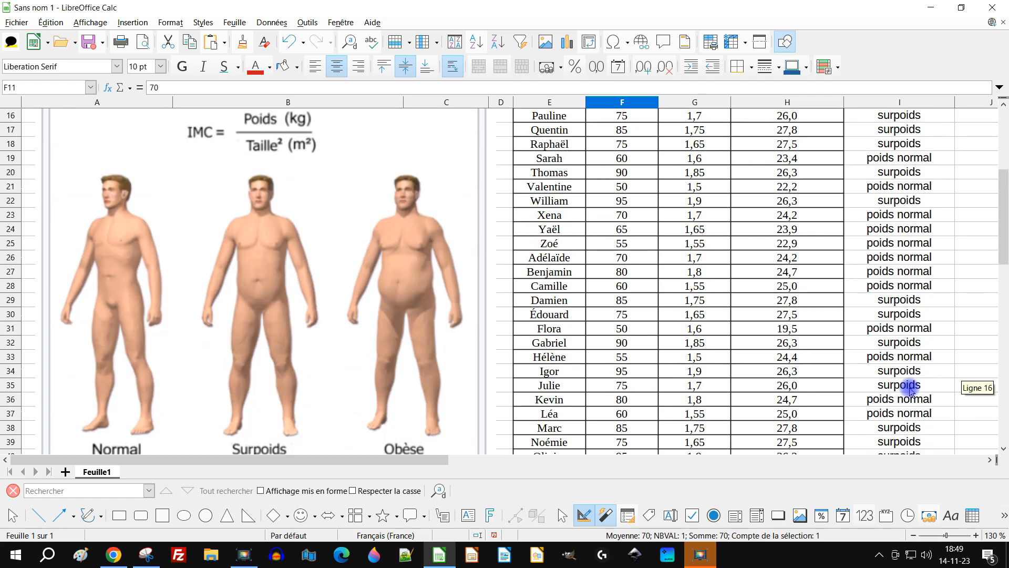
scroll(915, 397, down, 3)
scroll(915, 397, up, 8)
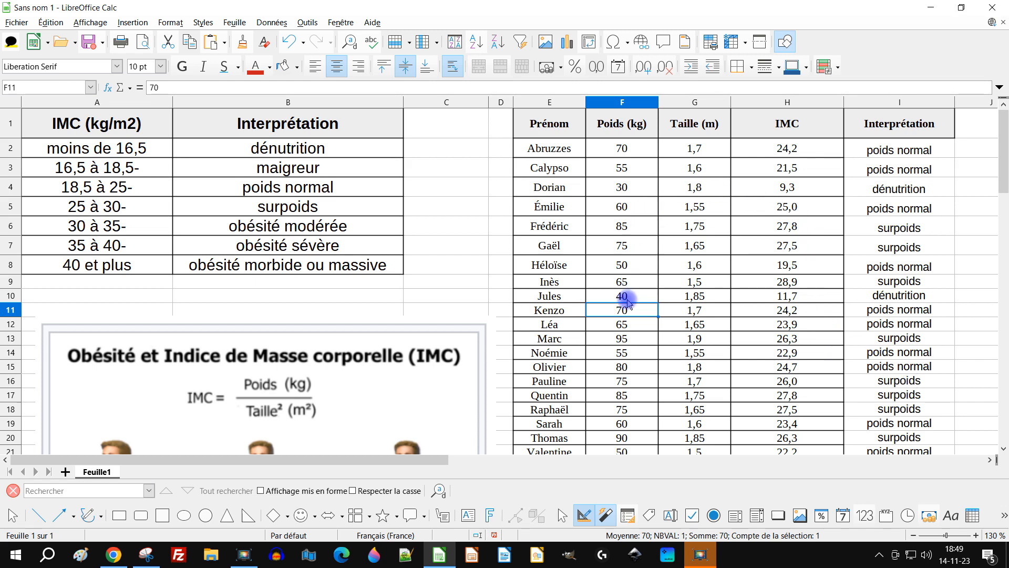
Step: Set the weight in F11 to 100 kg to test a higher IMC category
click(629, 339)
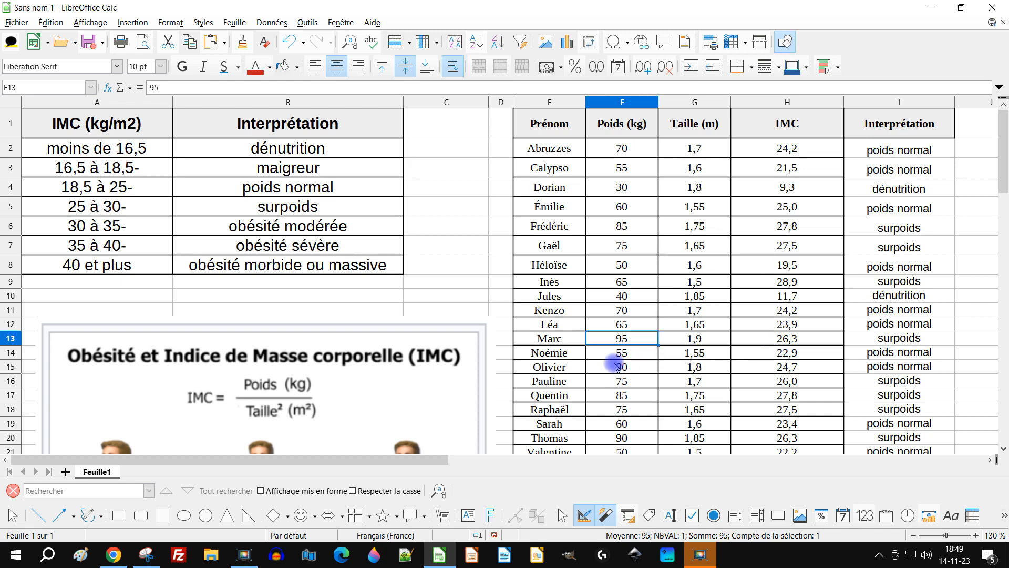
click(635, 314)
double_click(635, 314)
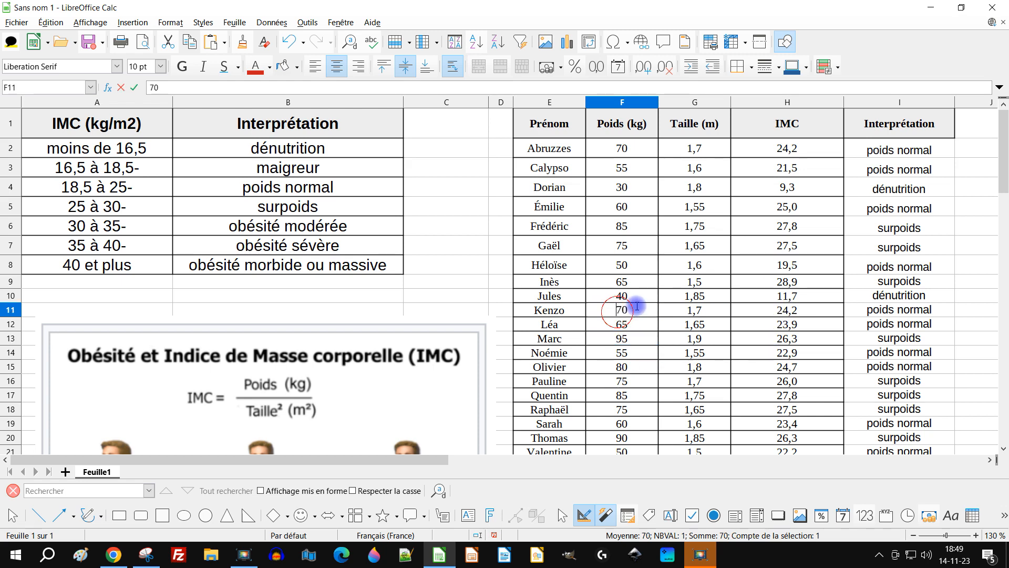
text(1)
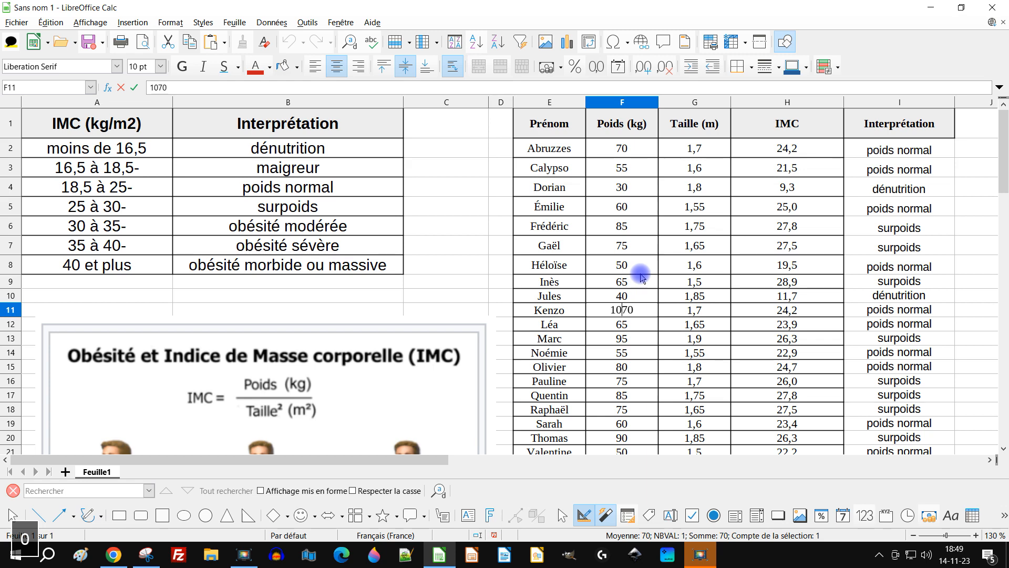
text(0)
key(Delete)
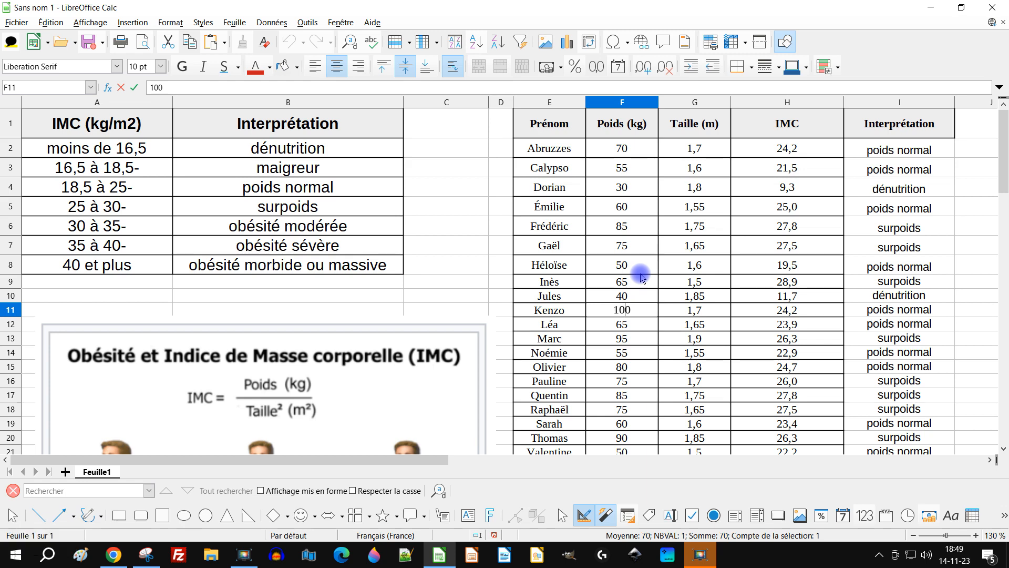
key(Return)
Step: Set the weight in F15 to 105 kg and the weight in F16 to 155 kg
key(Down)
key(Down)
key(Down)
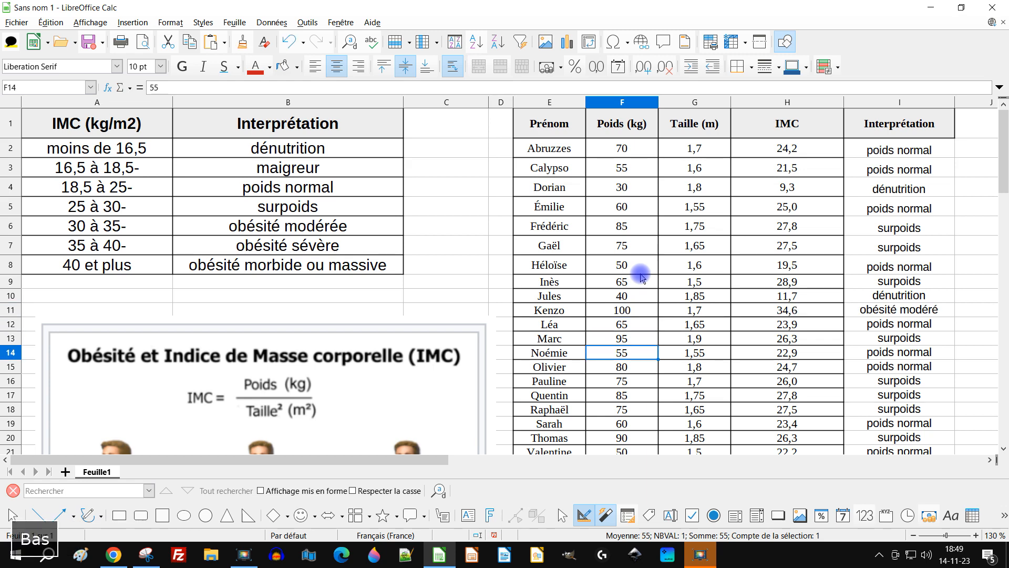
text(105)
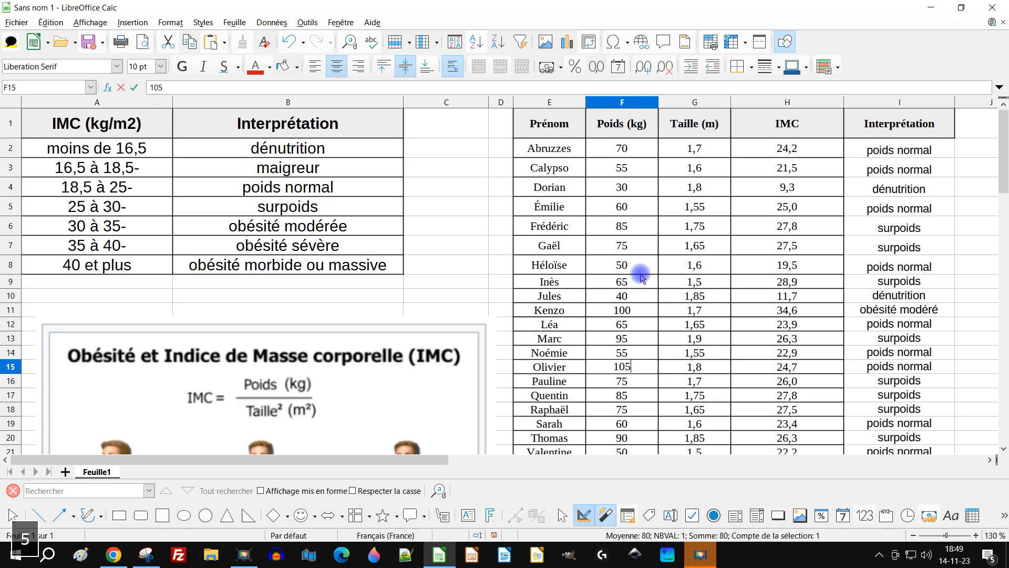
key(Return)
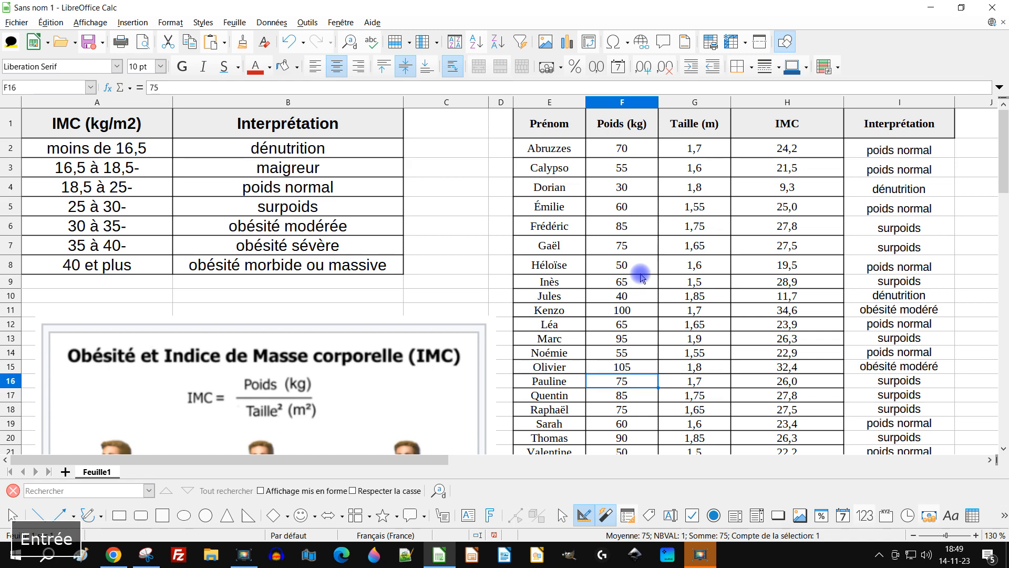
text(155)
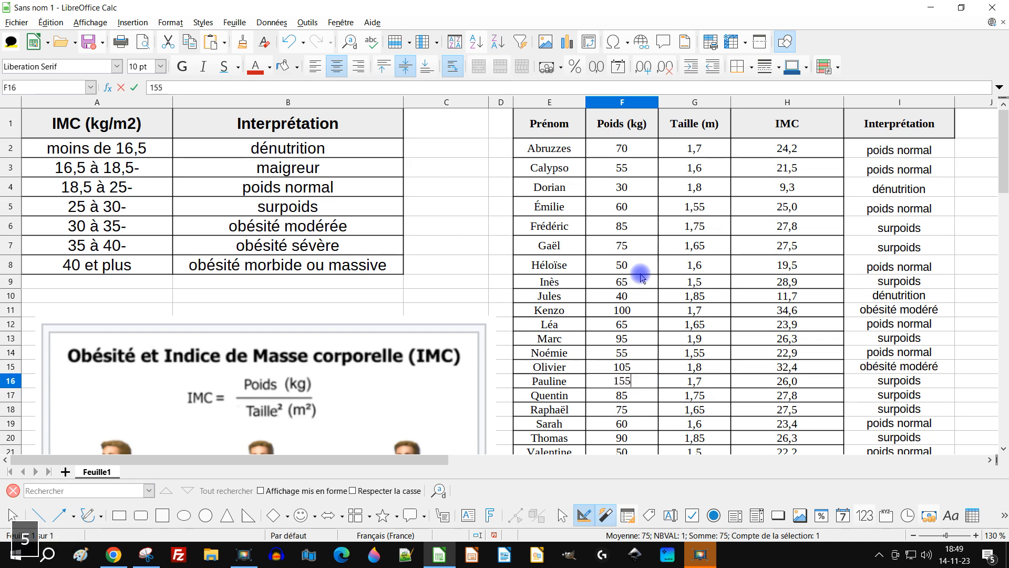
key(Return)
Step: Set the weight in F22 to 155 kg to test the highest IMC category
key(Down)
key(Down)
key(Down)
key(Down)
key(Down)
key(Down)
key(Down)
key(Down)
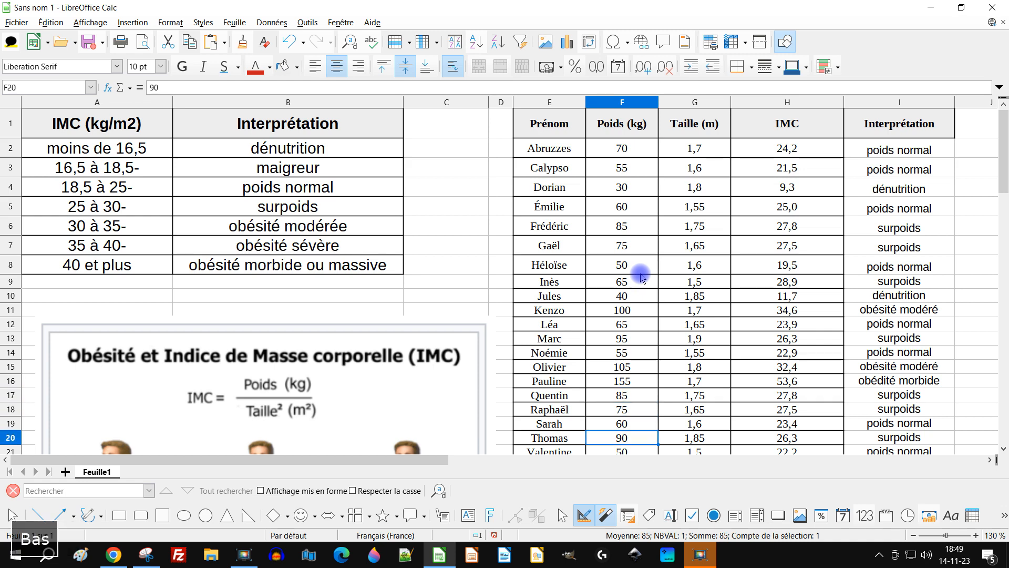
key(Up)
key(Up)
key(Up)
text(155)
key(Return)
Step: Set the weight in F27 to 120 kg to vary the obesity categories in the test data
key(Down)
key(Down)
key(Down)
key(Down)
key(Down)
key(Down)
key(Down)
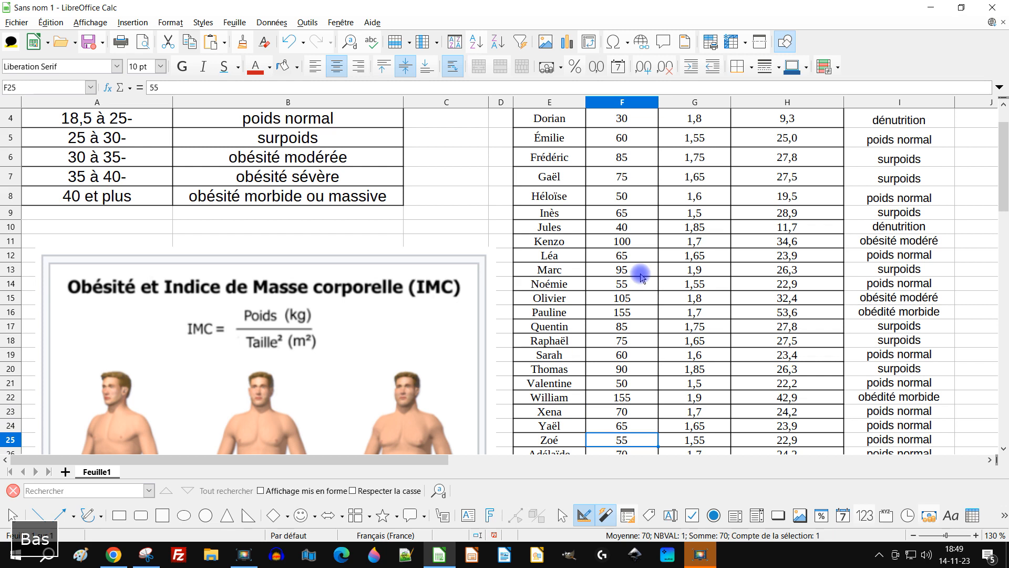
key(Up)
key(Up)
key(Up)
text(120)
key(Return)
Step: Set the weight in F21 to 99 kg
key(Up)
key(Up)
key(Up)
key(Up)
key(Up)
key(Up)
key(Up)
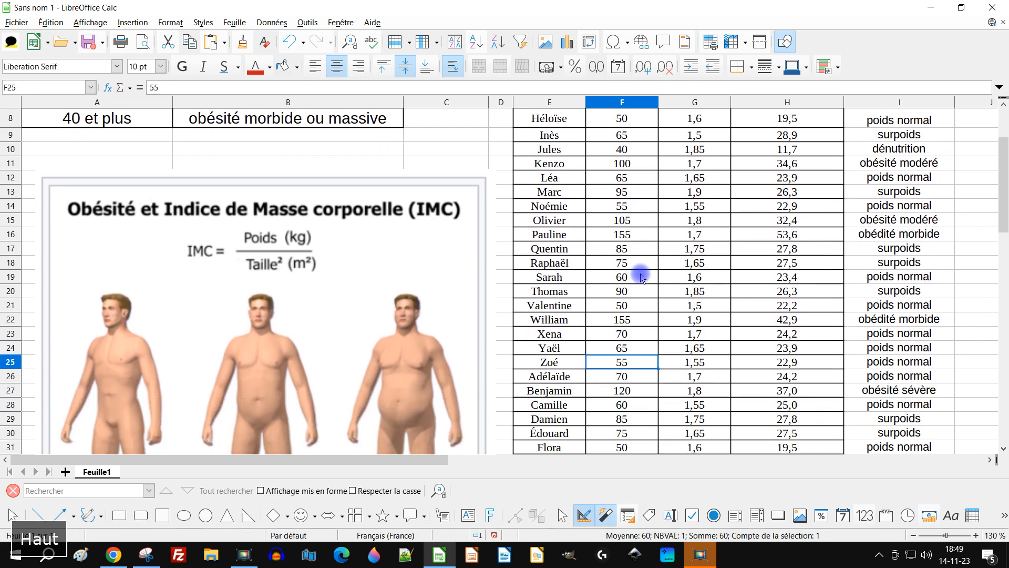
text(99)
key(Return)
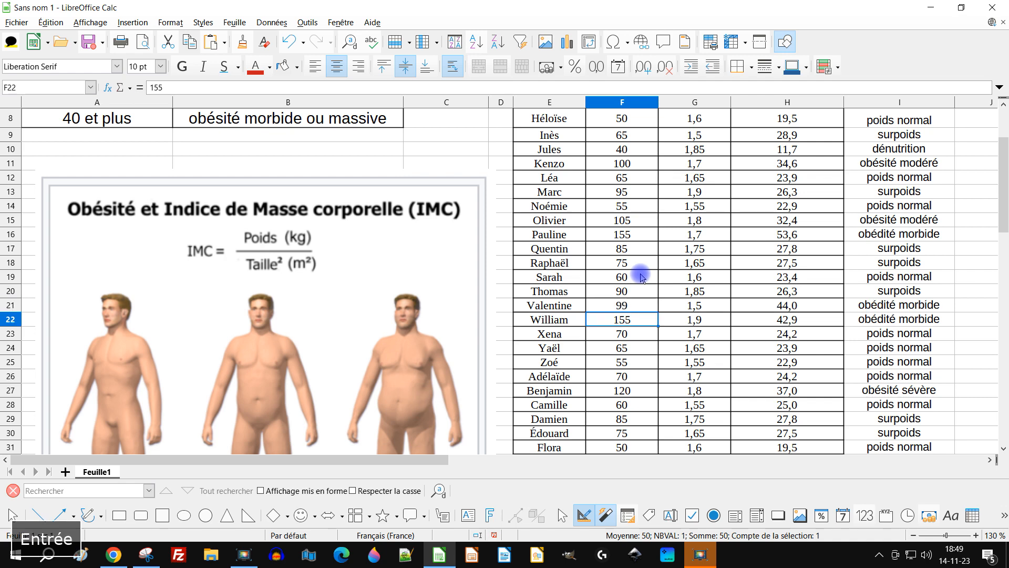
Step: Go back up the weight column and check the updated interpretations against the IMC category table
key(Up)
key(Up)
key(Up)
key(Up)
key(Up)
key(Up)
key(Up)
key(Up)
key(Up)
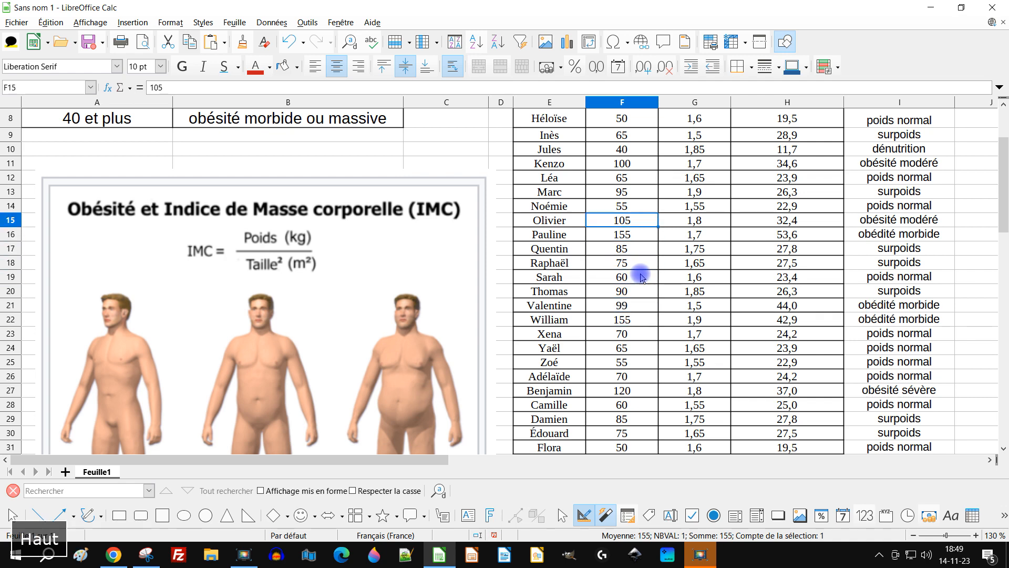
scroll(611, 277, up, 3)
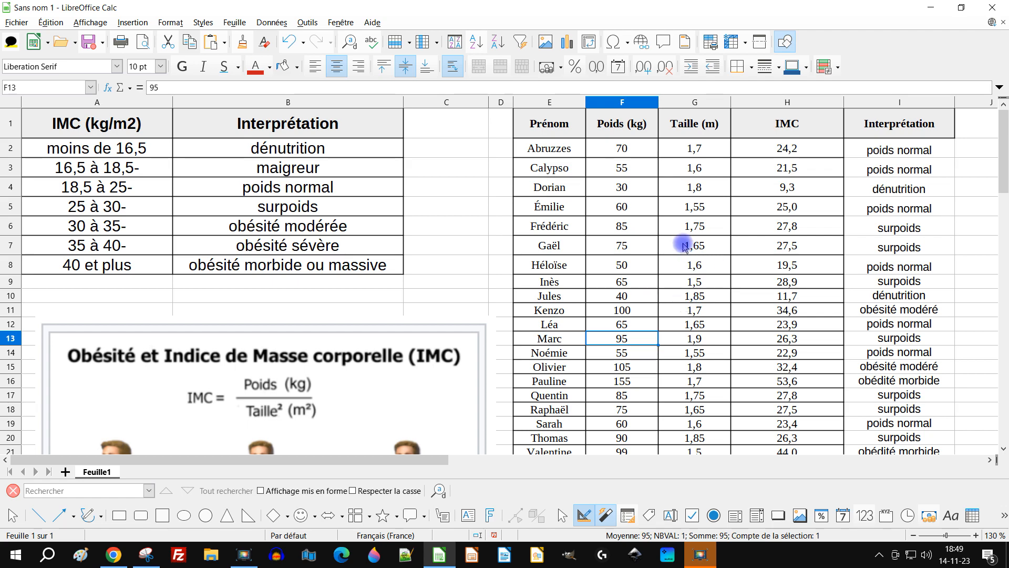
Step: Set the weight in F44 to 35 kg to test a low IMC near the end of the table
scroll(637, 345, down, 5)
scroll(638, 344, down, 4)
click(631, 346)
text(3)
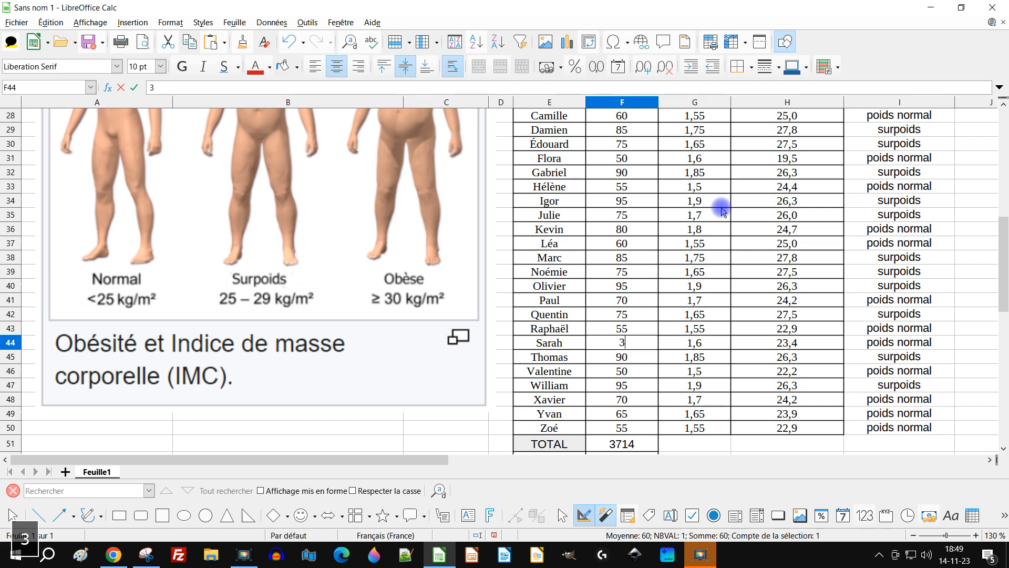
text(5)
key(Return)
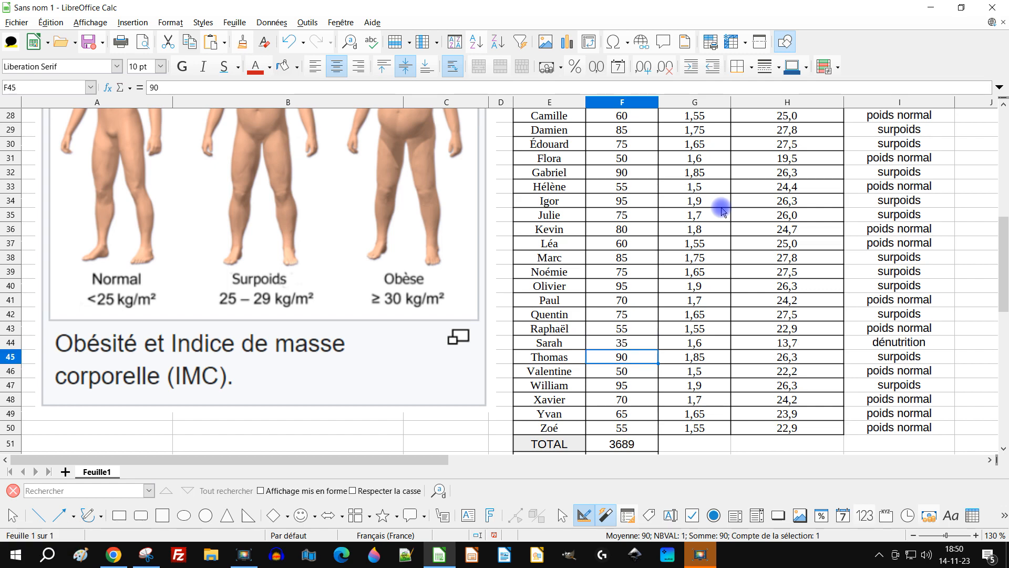
Step: Try a weight of 55 kg in F24 after comparing the results with the category table
scroll(722, 211, up, 9)
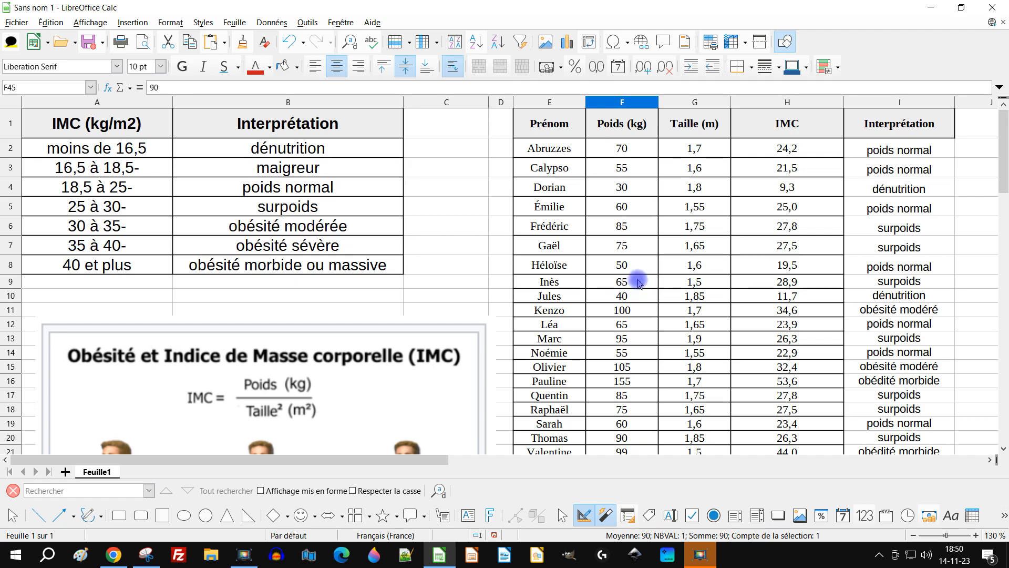
scroll(642, 254, down, 3)
scroll(642, 255, up, 3)
scroll(651, 258, down, 3)
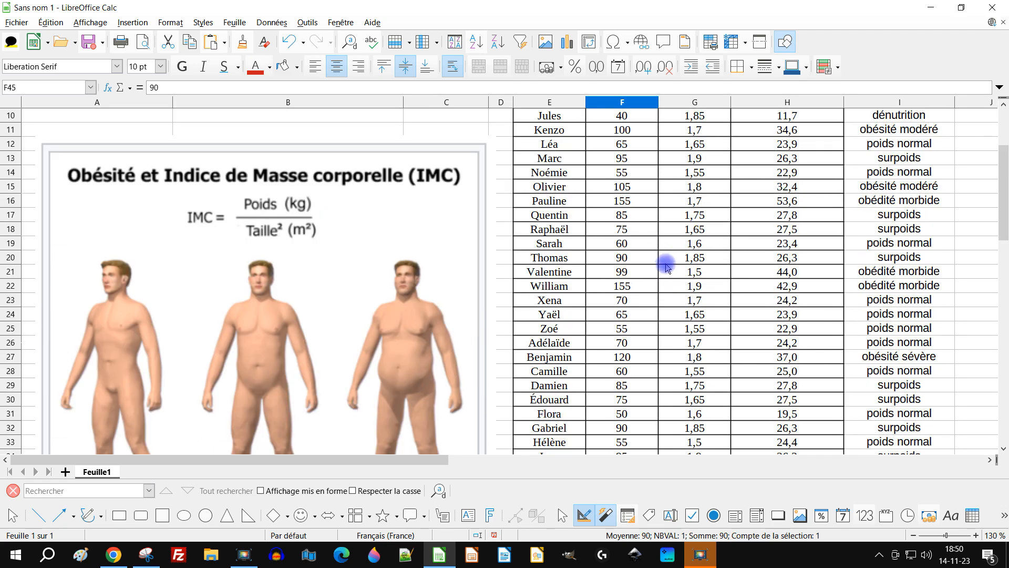
click(634, 311)
scroll(676, 247, up, 3)
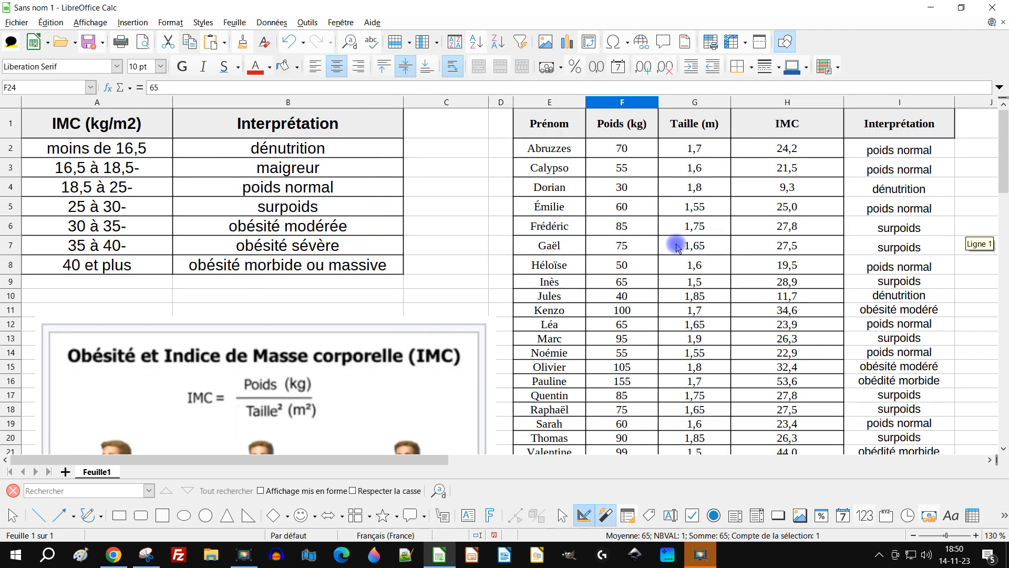
scroll(676, 247, down, 2)
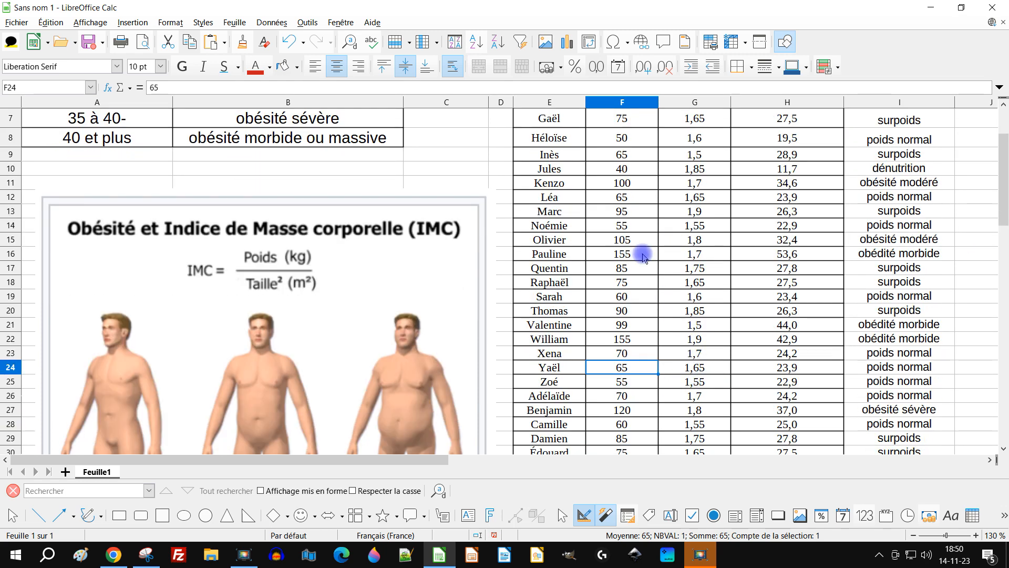
text(5)
key(Return)
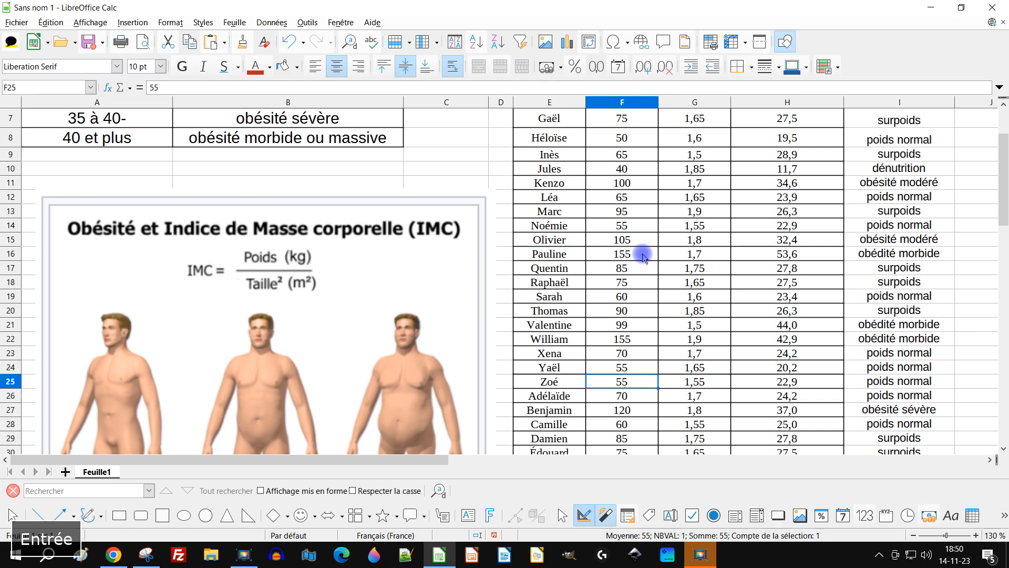
Step: Set the weight in F24 to 45 kg
key(Up)
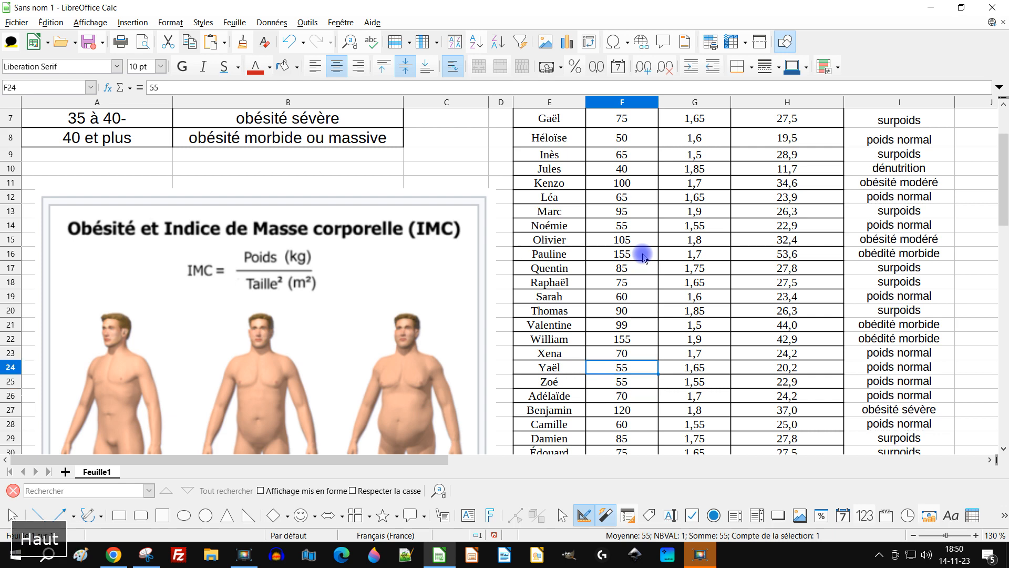
text(45)
key(Down)
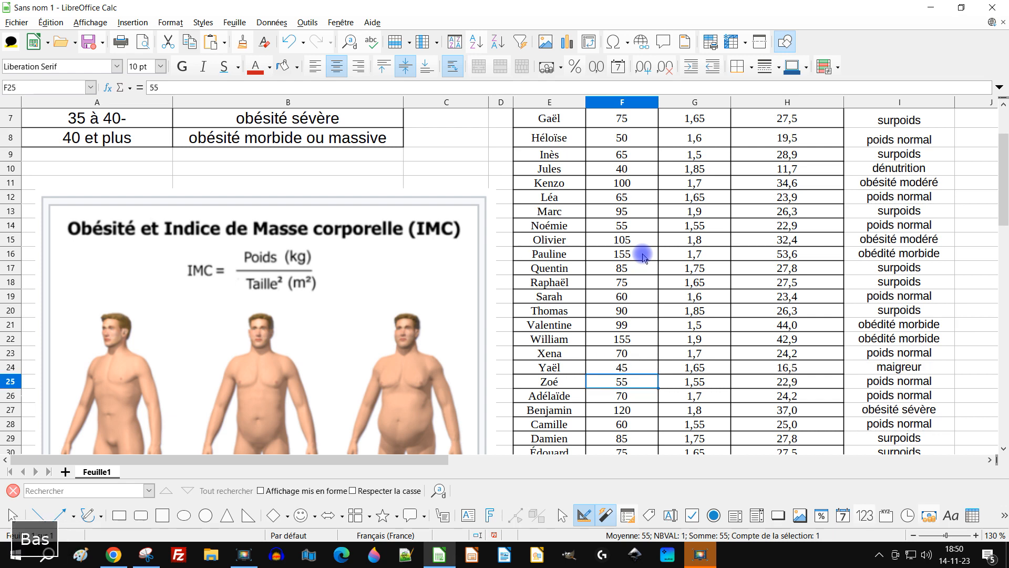
Step: Set the weight in F39 to 45 kg and compare its interpretation with the IMC category table
key(Up)
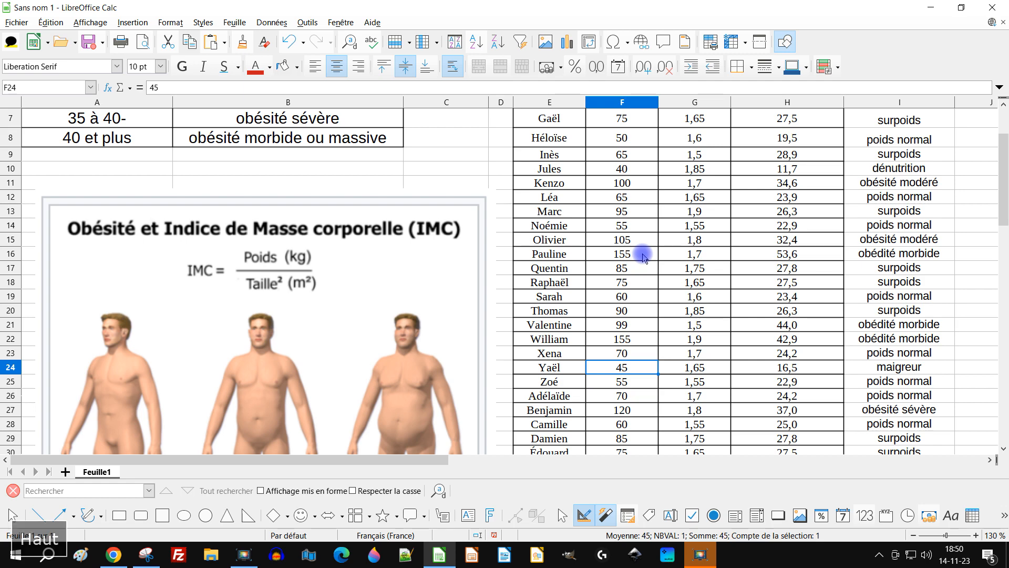
scroll(642, 263, up, 2)
scroll(647, 297, down, 6)
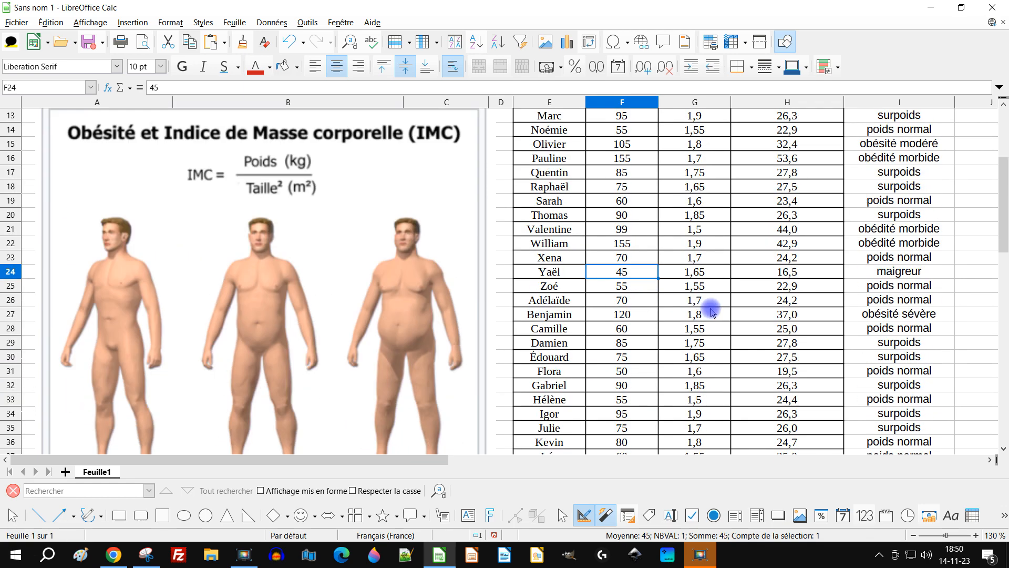
click(624, 400)
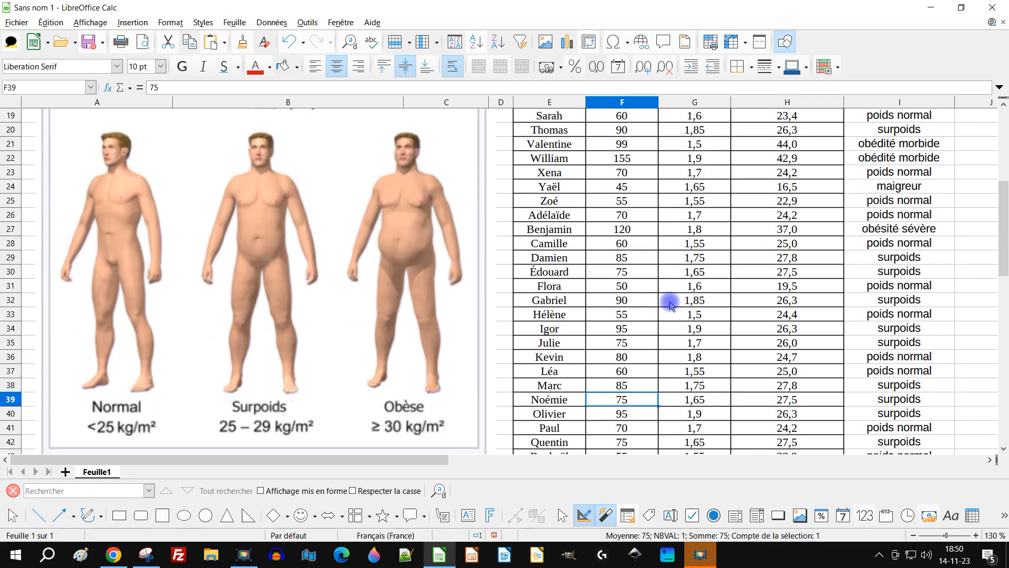
text(4)
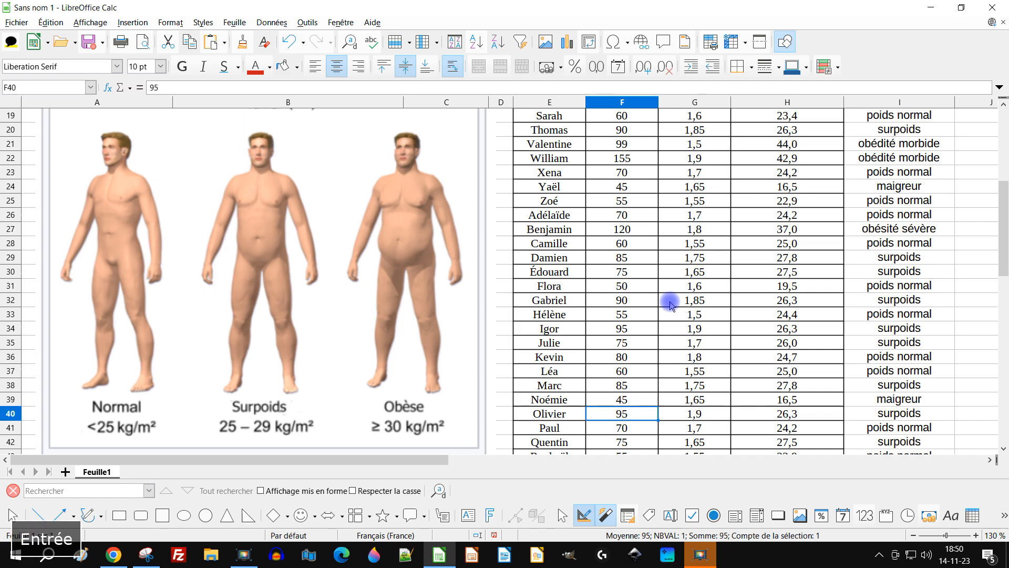
scroll(733, 304, down, 4)
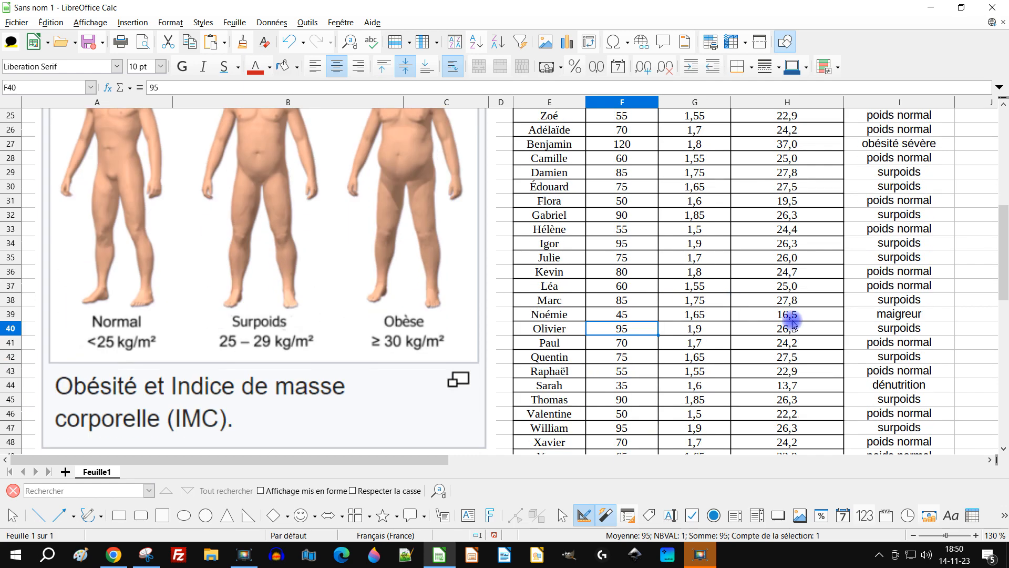
scroll(829, 327, up, 10)
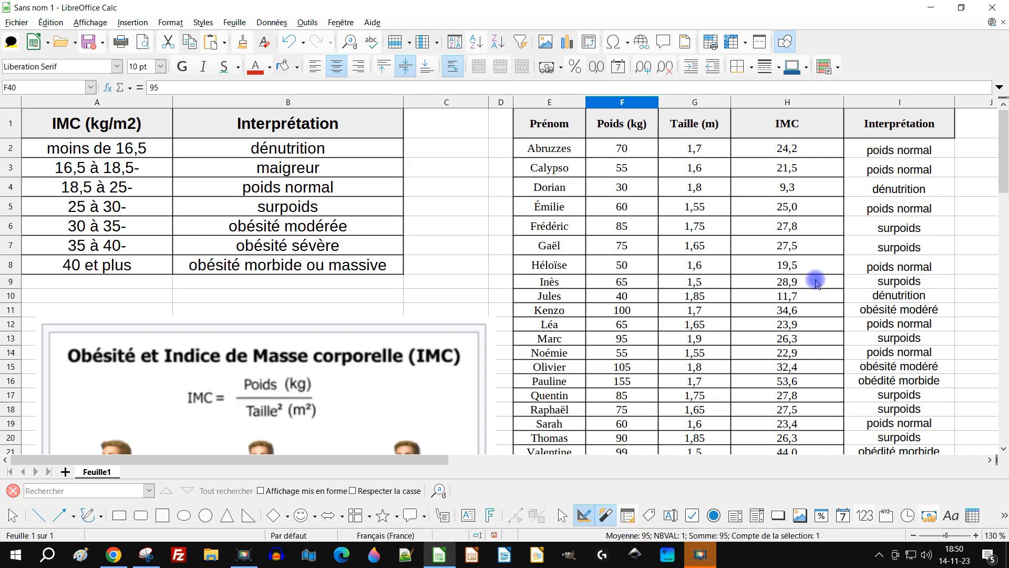
scroll(823, 276, down, 3)
scroll(690, 293, up, 4)
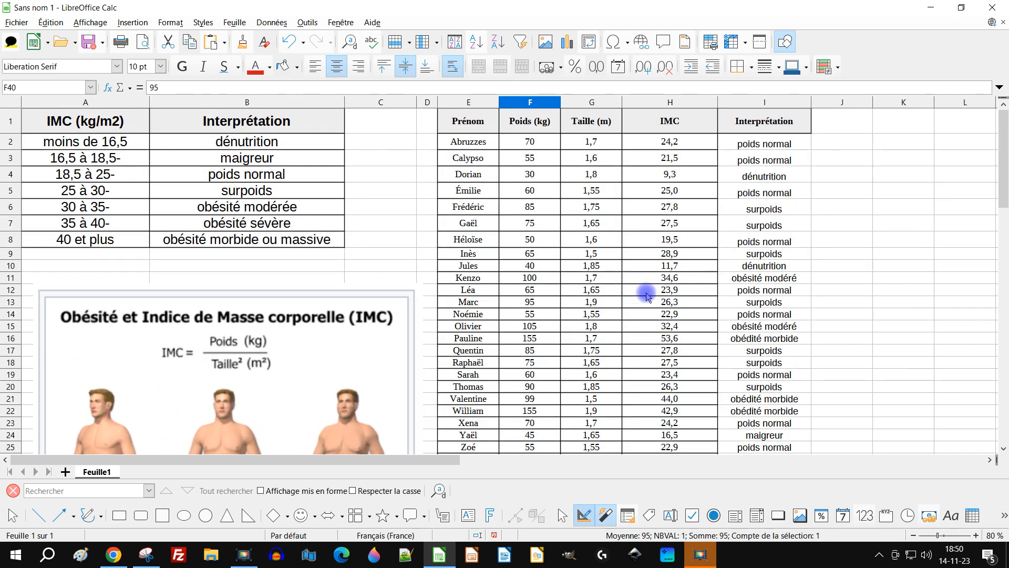
Step: Apply borders around every cell of the interpretation results in I2:I50
scroll(888, 179, down, 1)
click(878, 153)
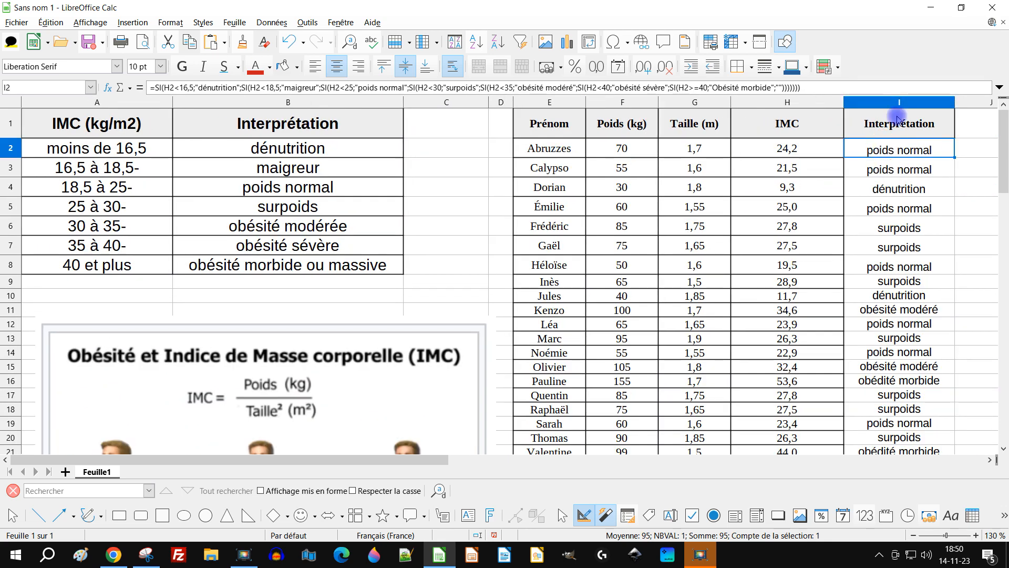
key(ctrl+shift+Down)
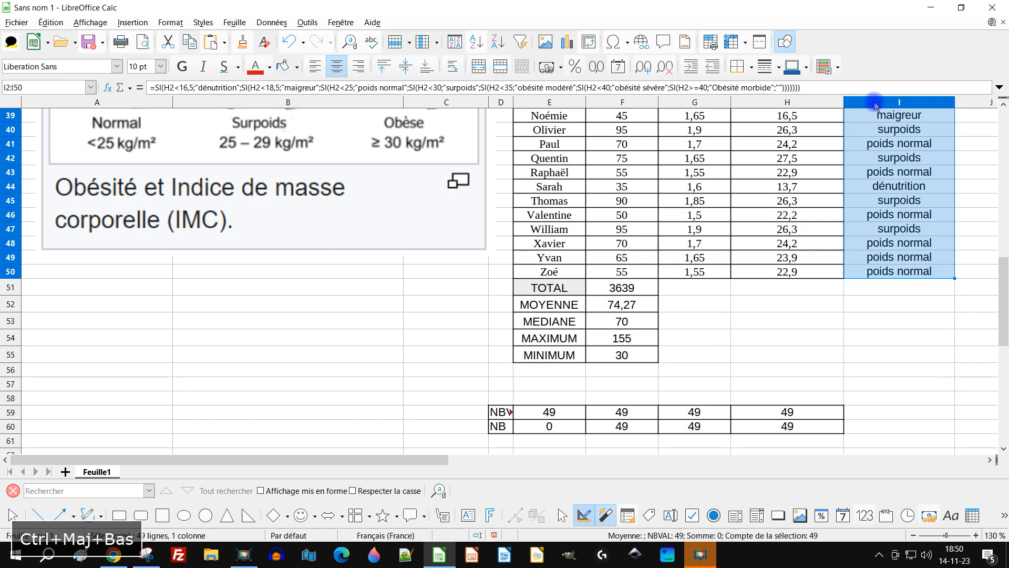
click(738, 67)
click(779, 130)
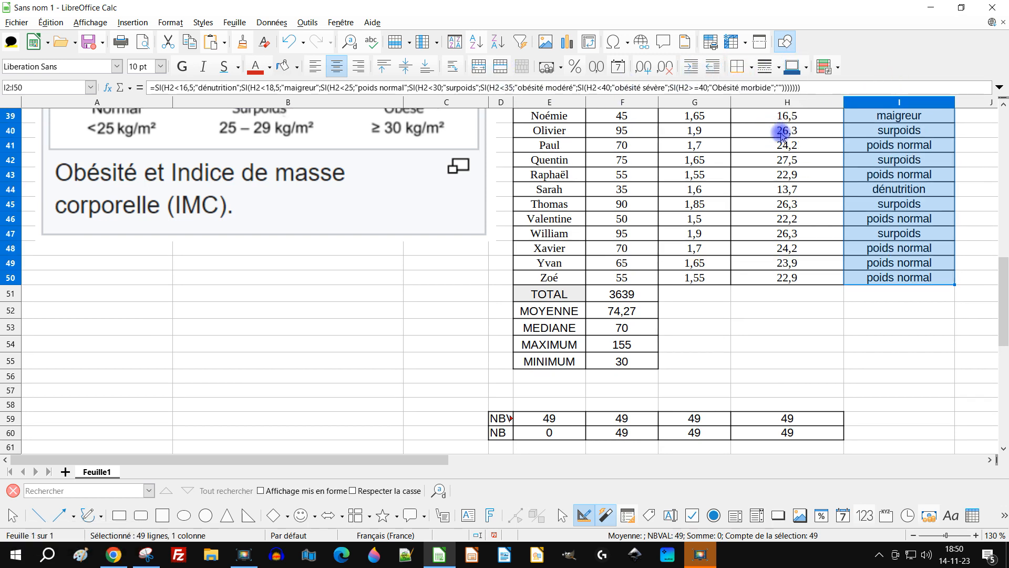
click(903, 244)
scroll(920, 284, up, 3)
scroll(920, 284, up, 10)
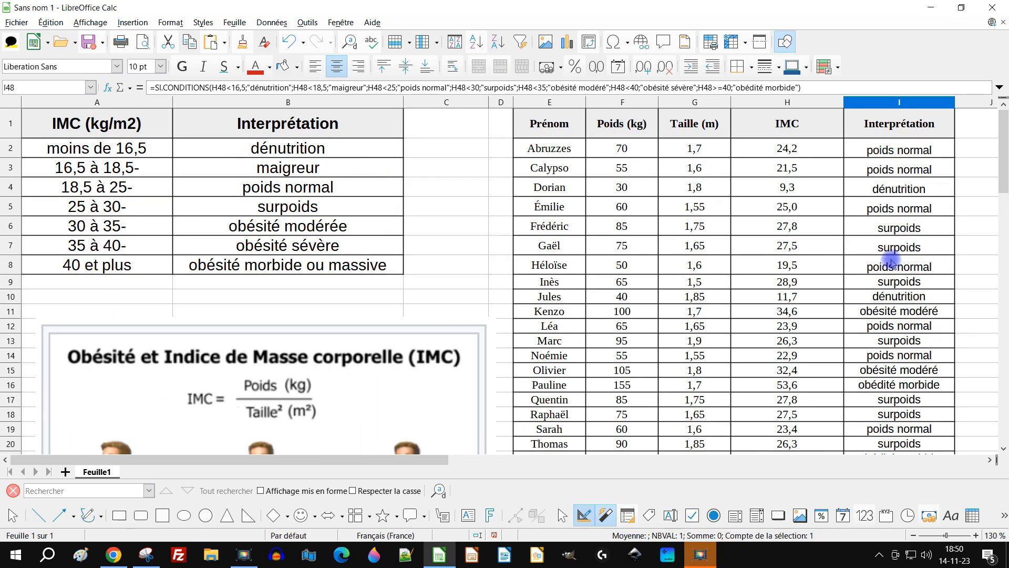
ctrl+scroll(817, 293, down, 3)
drag(362, 459, 549, 465)
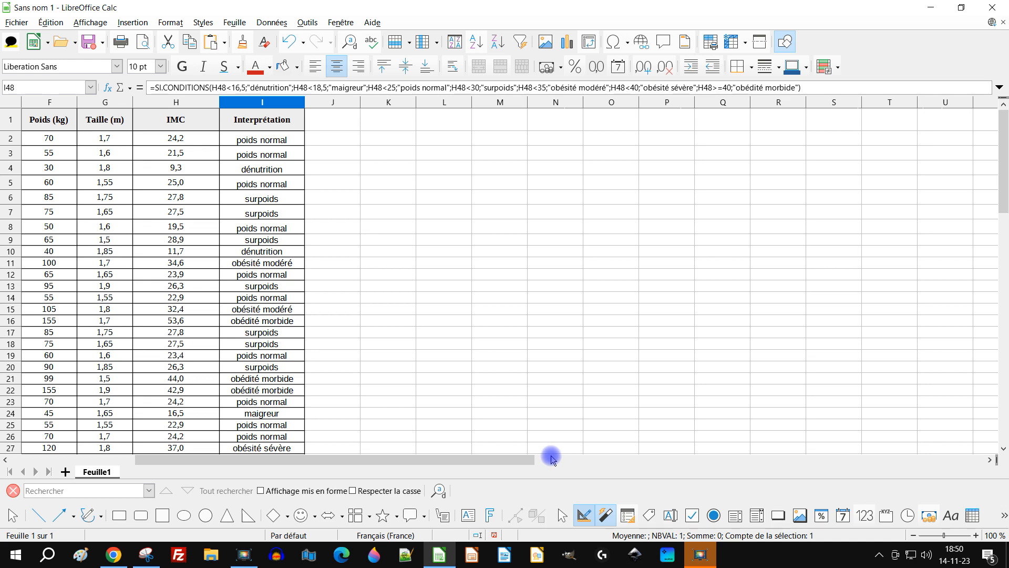
click(383, 145)
drag(310, 460, 183, 472)
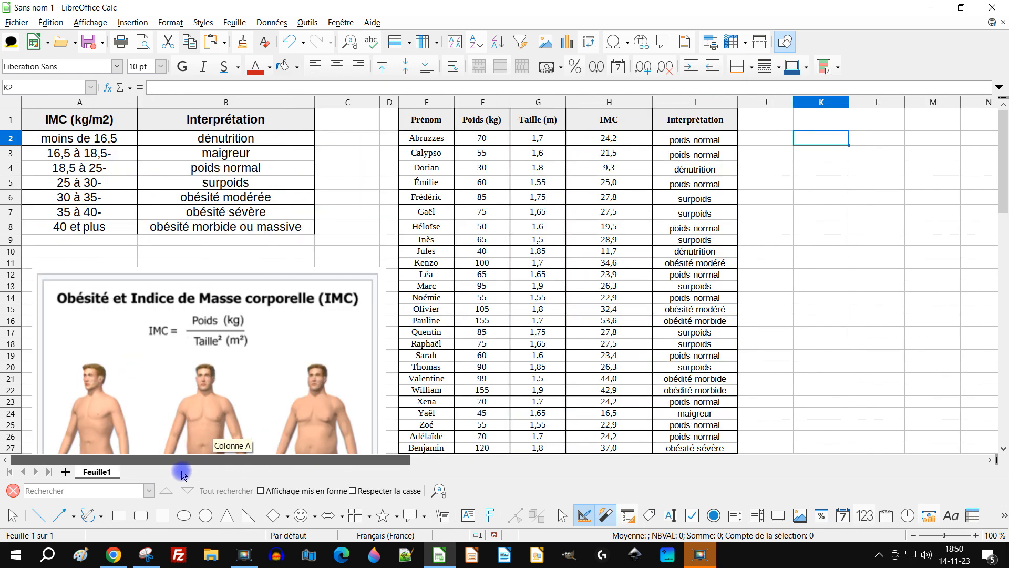
Step: Shorten the category label in B8 to "obésité morbide" by removing "ou massive"
click(273, 230)
double_click(273, 230)
double_click(274, 228)
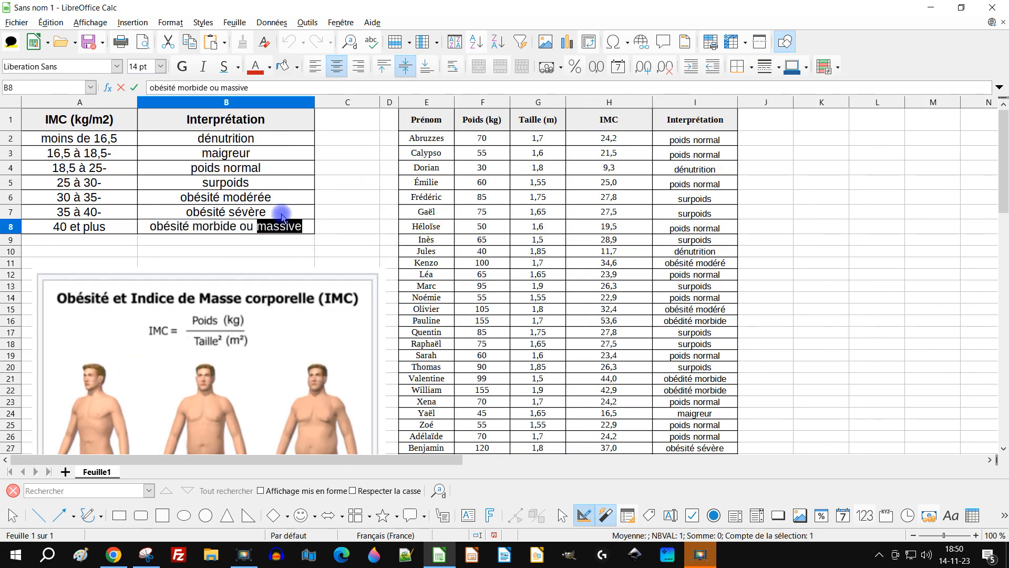
key(BackSpace)
key(BackSpace)
key(BackSpace)
key(BackSpace)
key(Return)
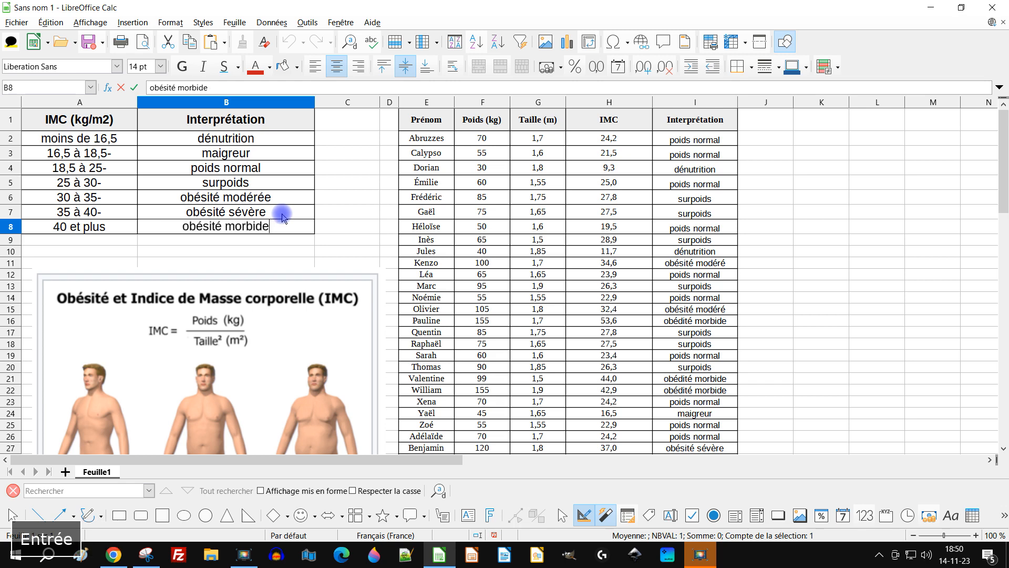
Step: Add the column header "nbr" in C1, beside the Interprétation header of the category table
click(345, 140)
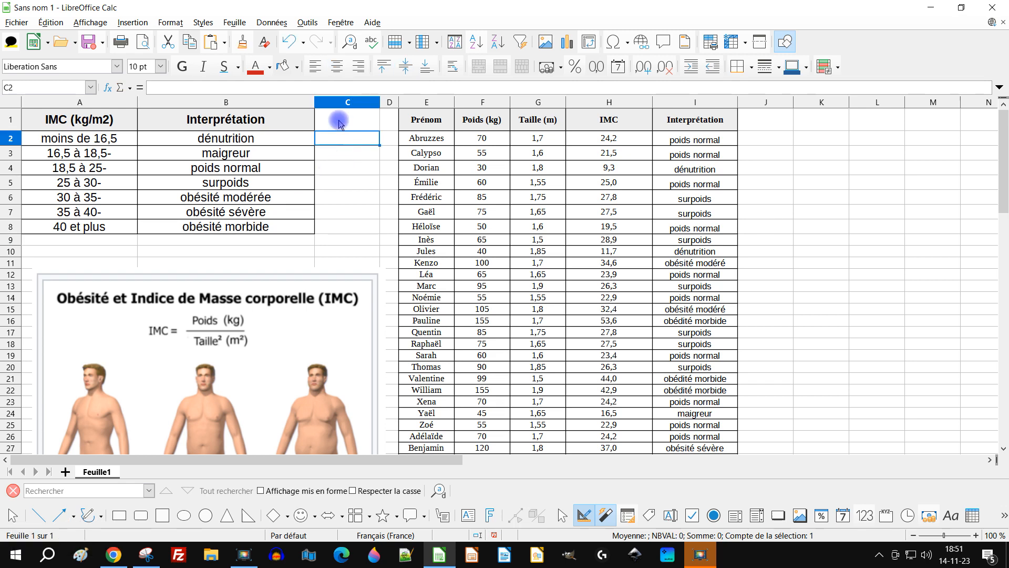
click(339, 122)
text(nbr)
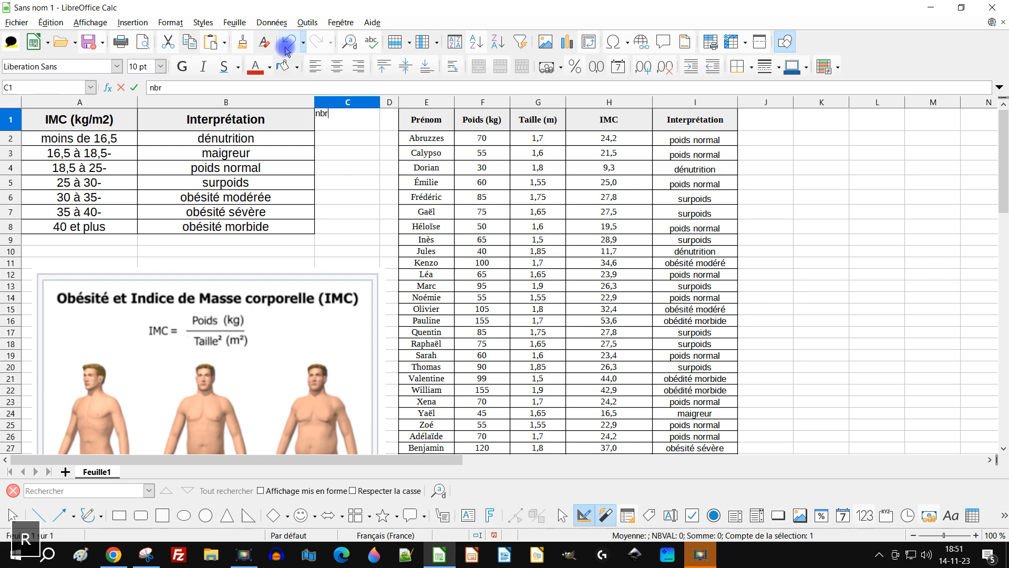
key(Return)
key(Up)
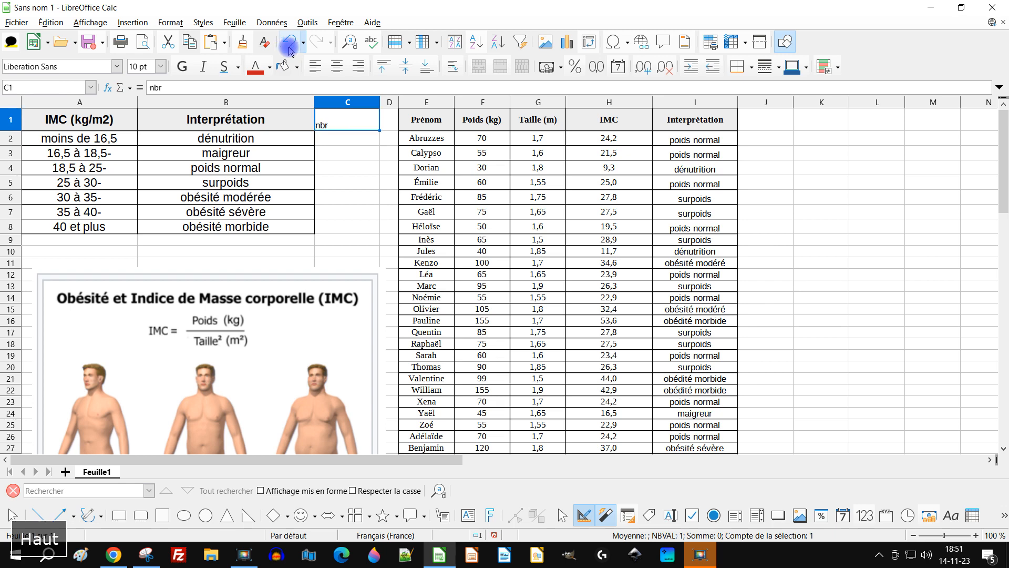
Step: Clone the formatting of B1:B8 onto the new nbr column, starting at C1
click(240, 120)
shift+click(243, 229)
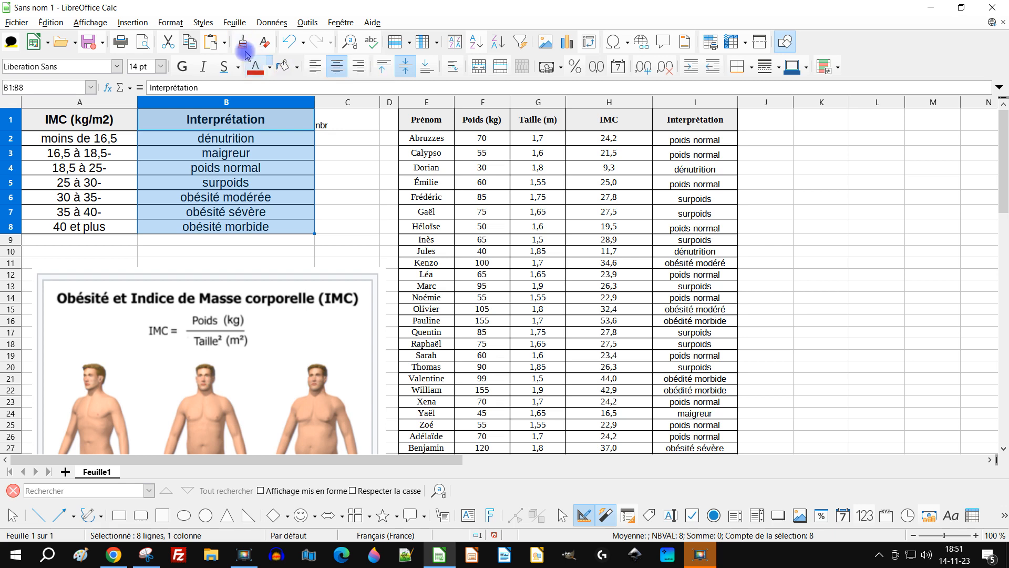
click(243, 47)
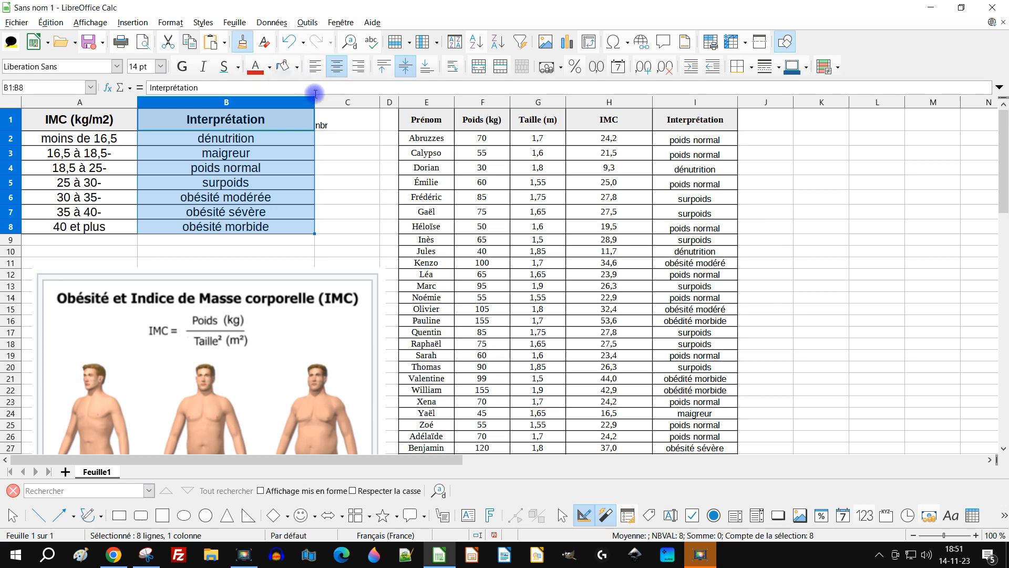
click(339, 118)
Step: Enter the formula =NB.SI(I2:I50;B2) in C2 to count the people in the dénutrition category
click(342, 141)
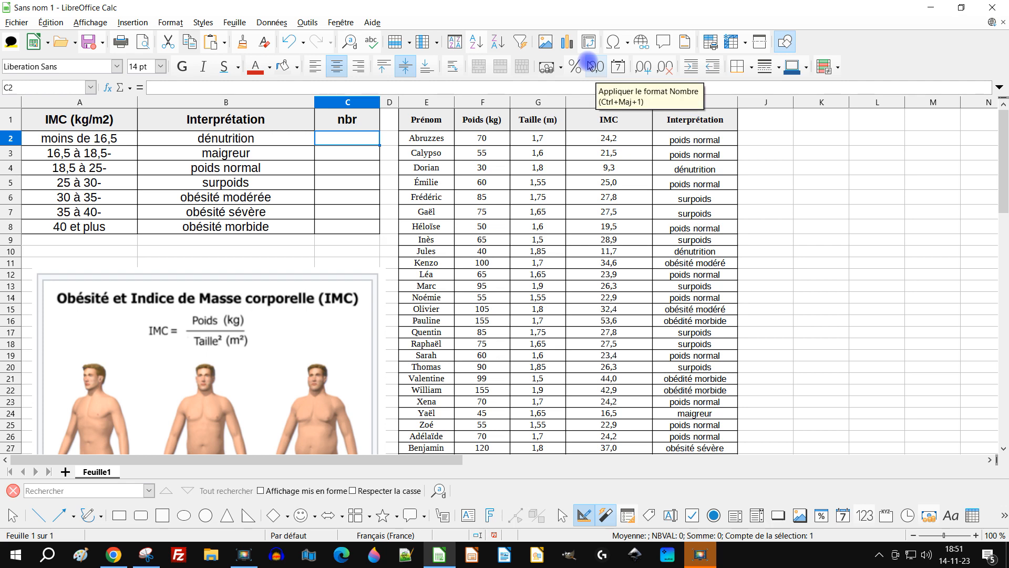
text(=n)
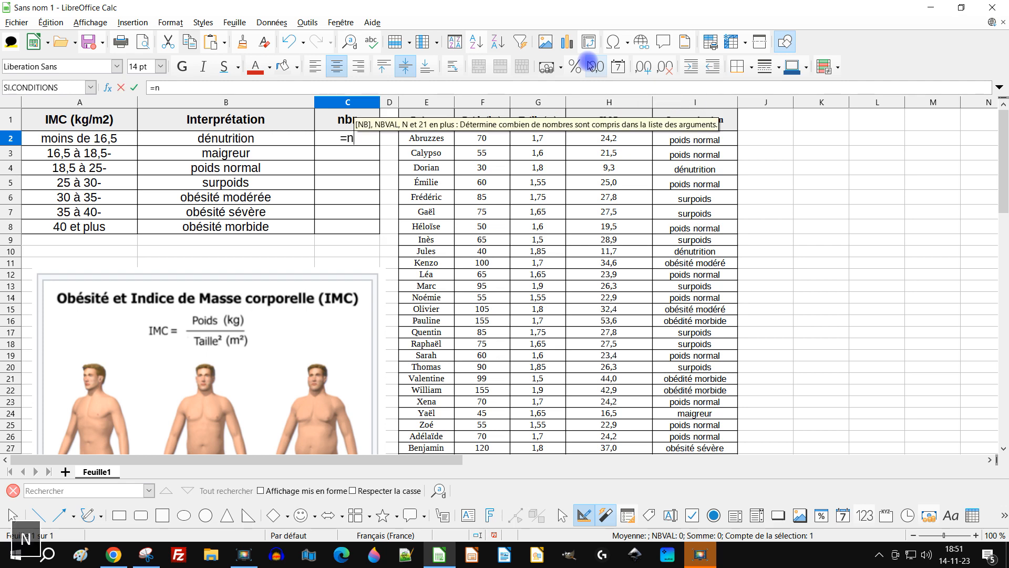
text(b.si)
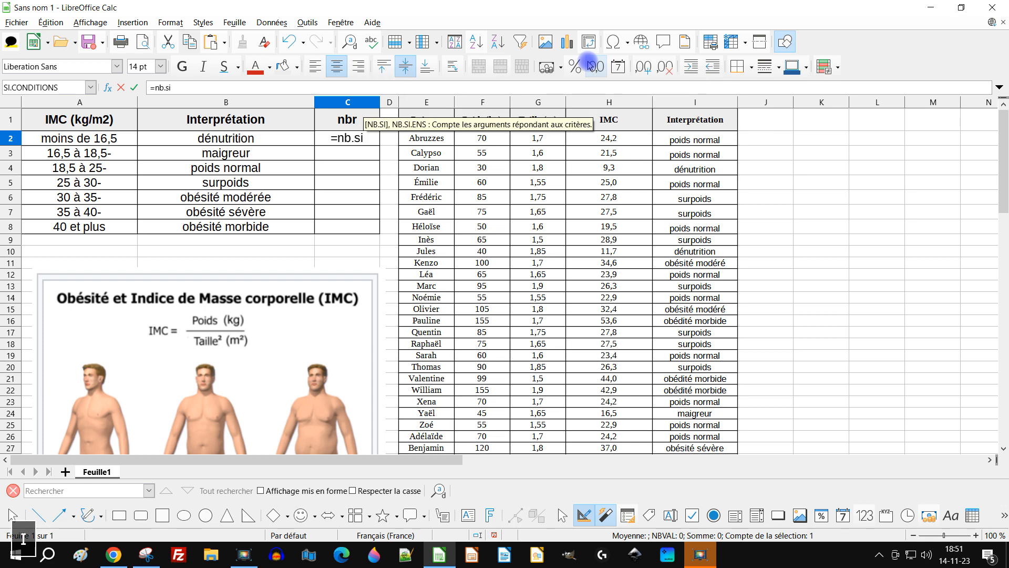
key(Return)
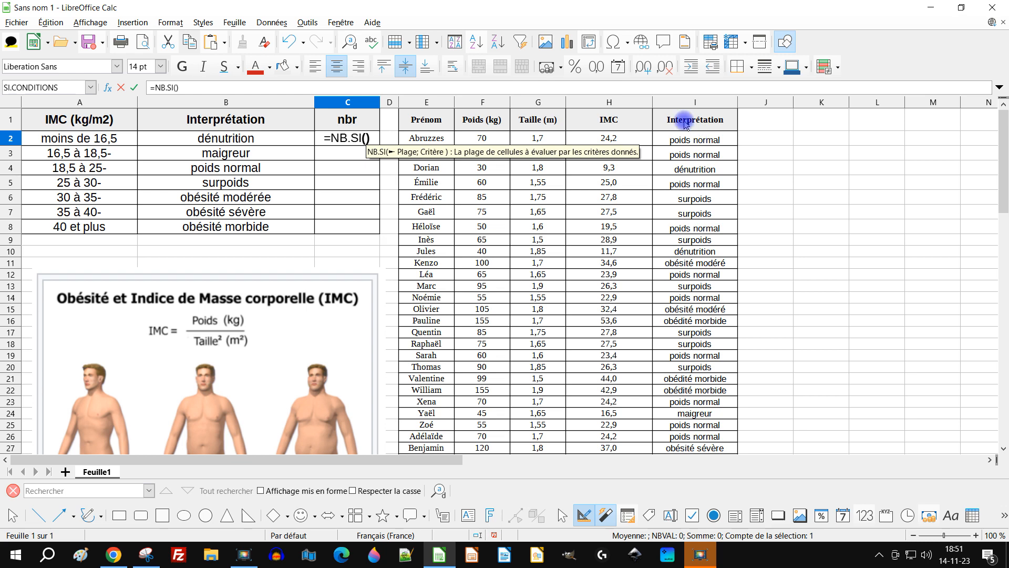
text(i)
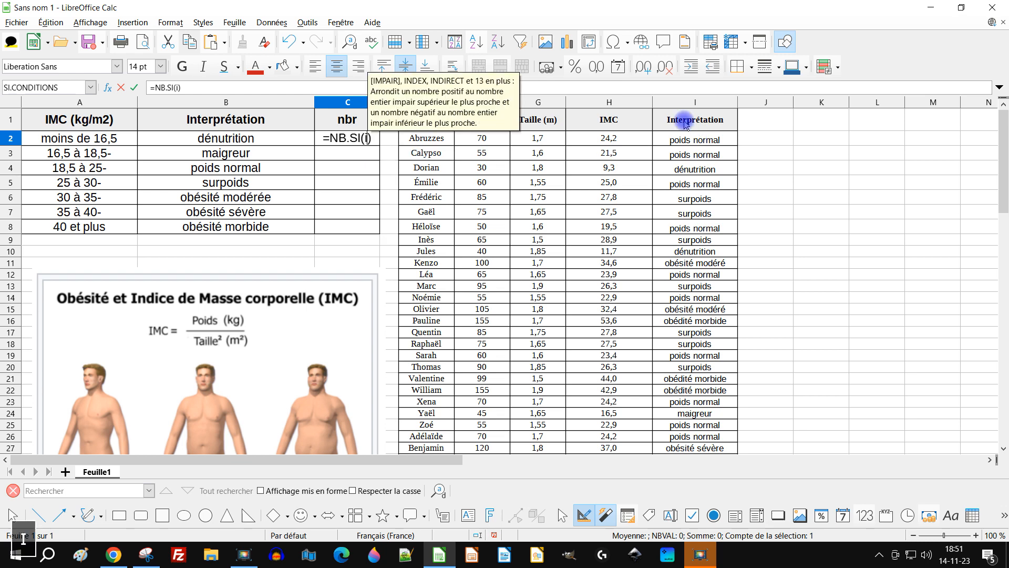
text(2:)
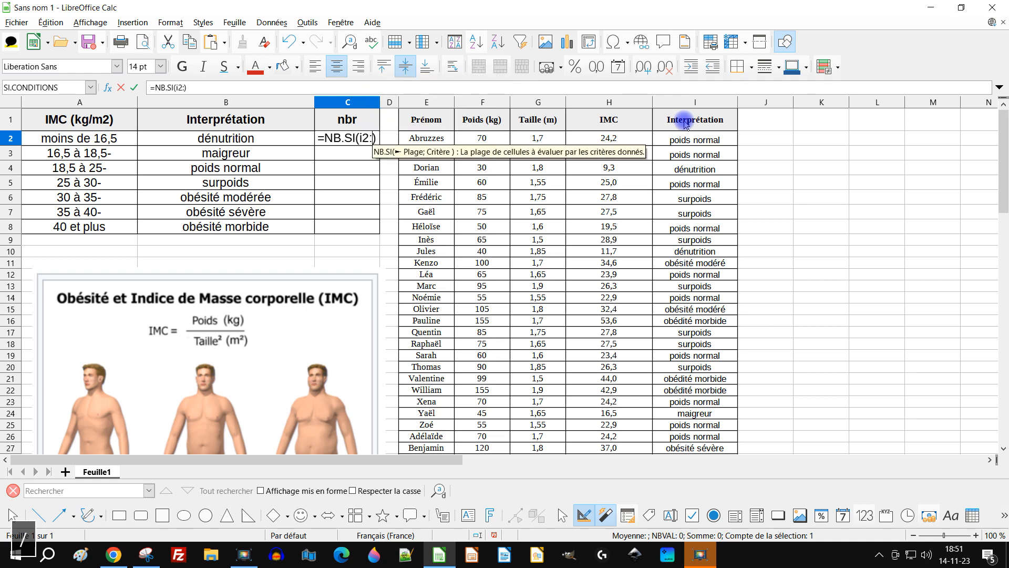
text(i50)
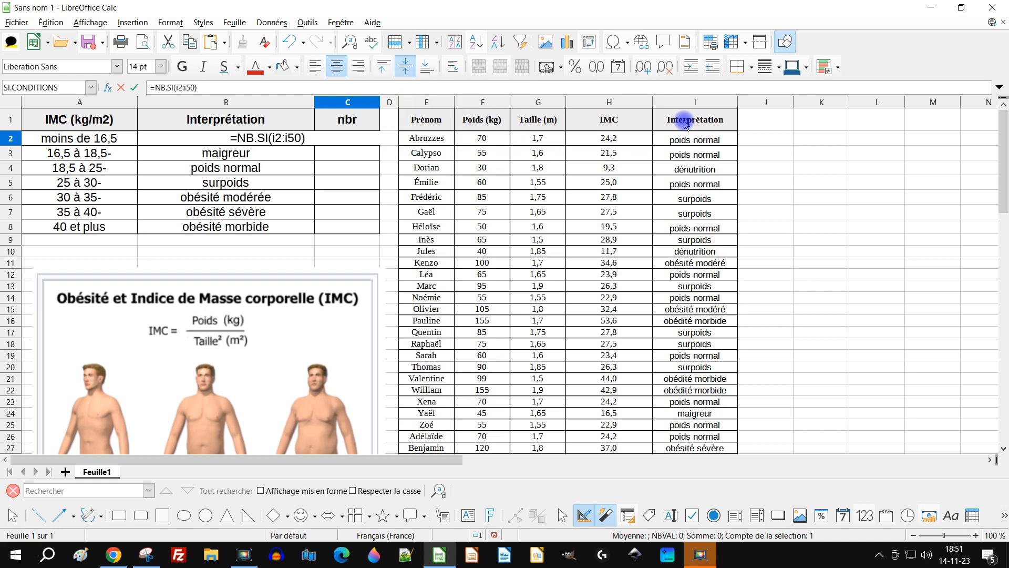
text(;)
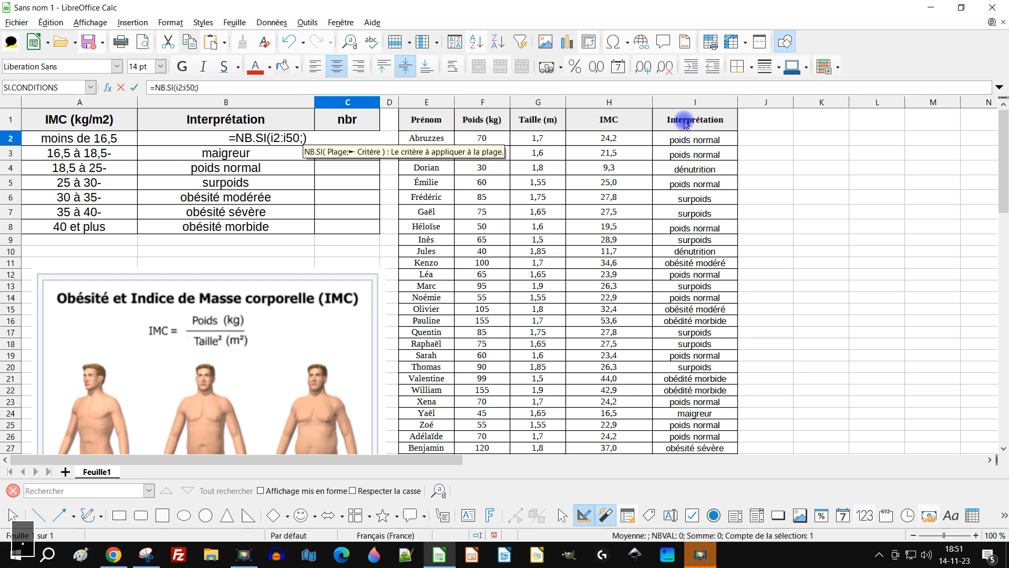
text(b2)
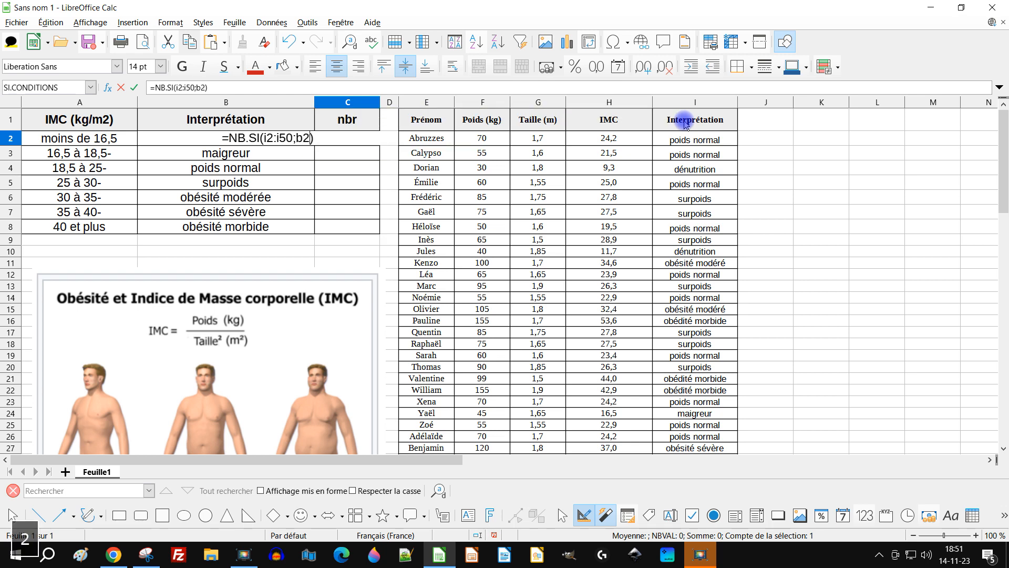
key(Return)
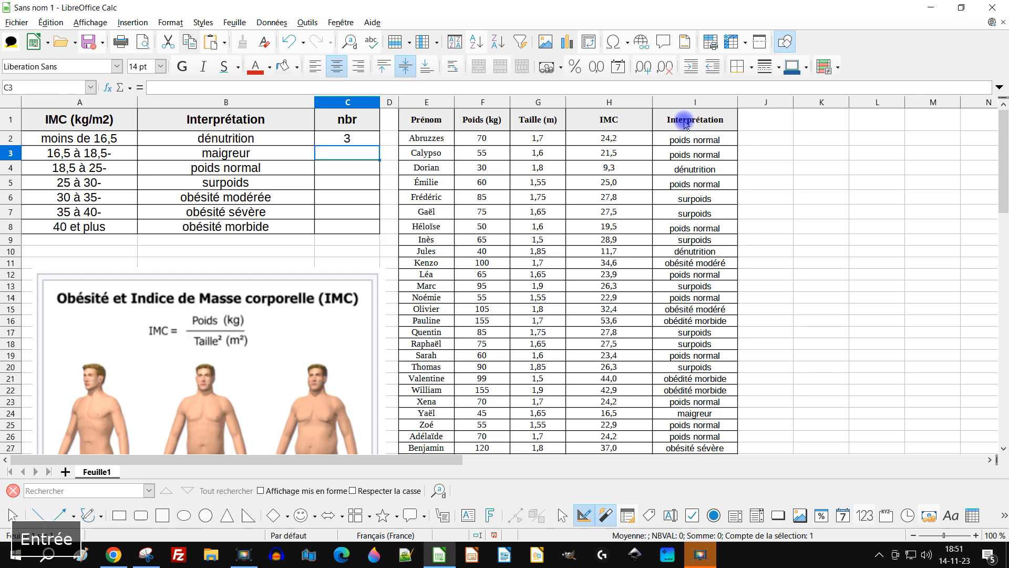
Step: Try to make the rows absolute in the range of C2's NB.SI formula, as I$2:I$50
double_click(345, 139)
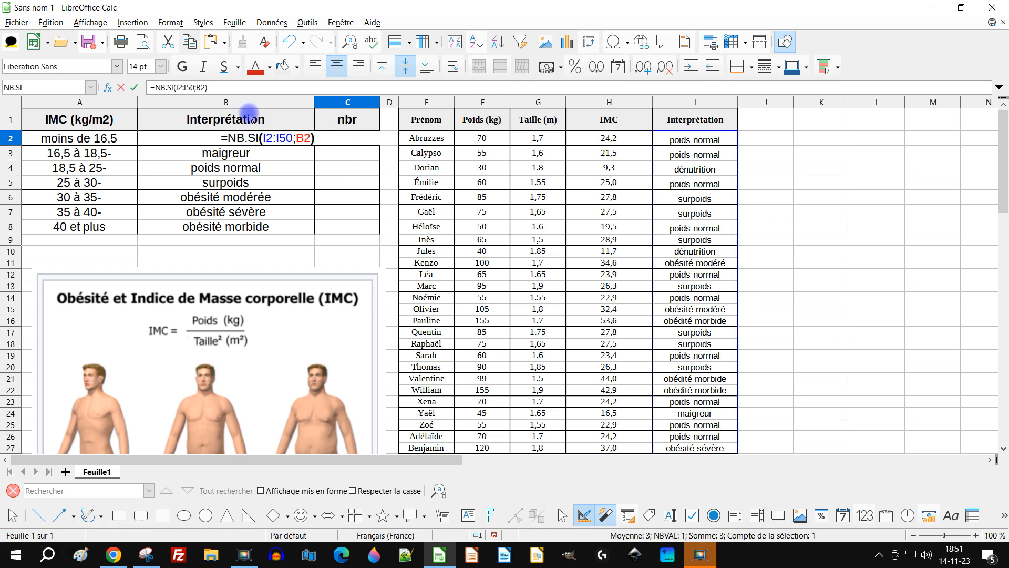
key(Return)
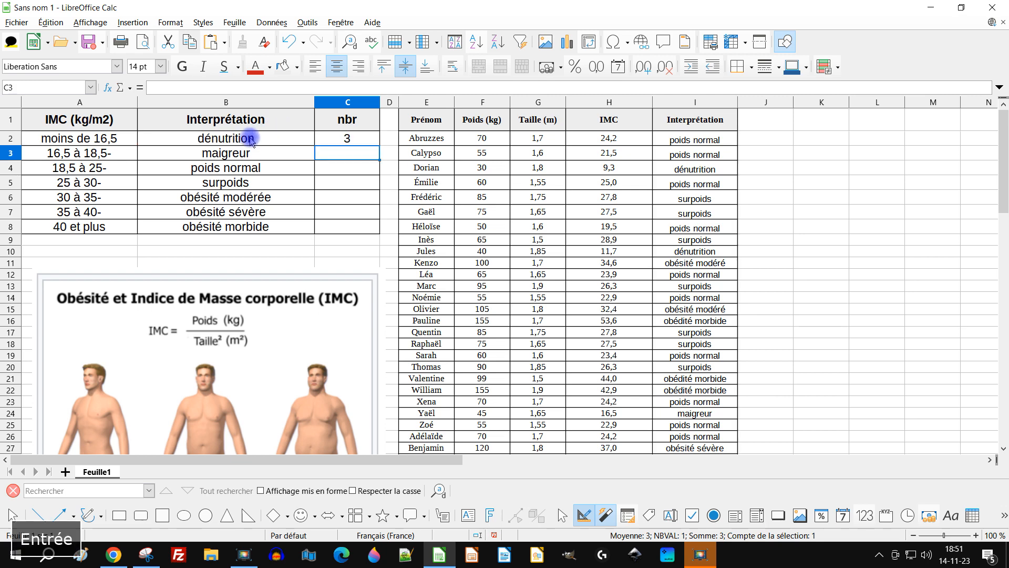
click(349, 138)
double_click(349, 138)
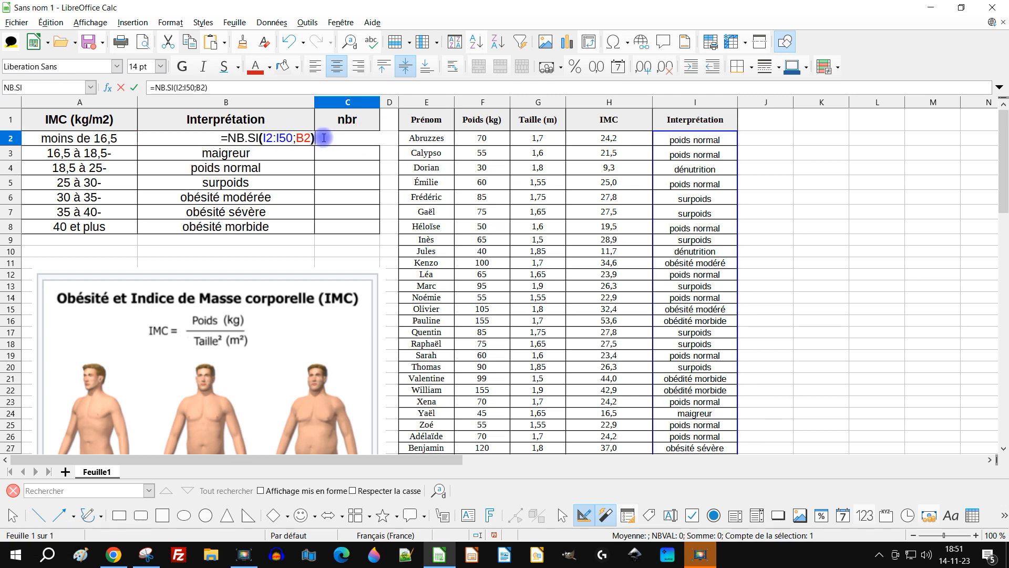
click(187, 88)
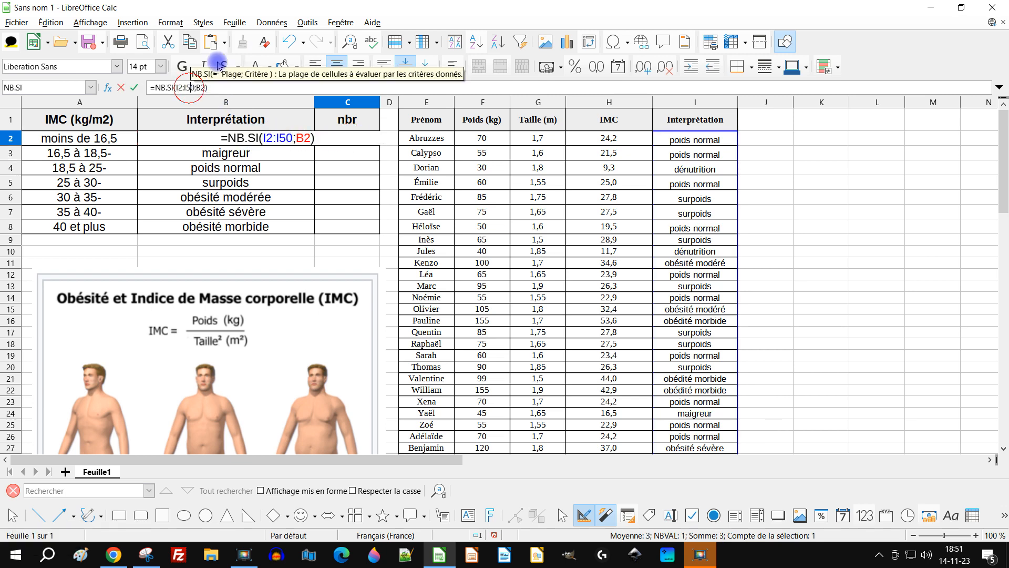
key(Left)
key(Left)
key(Right)
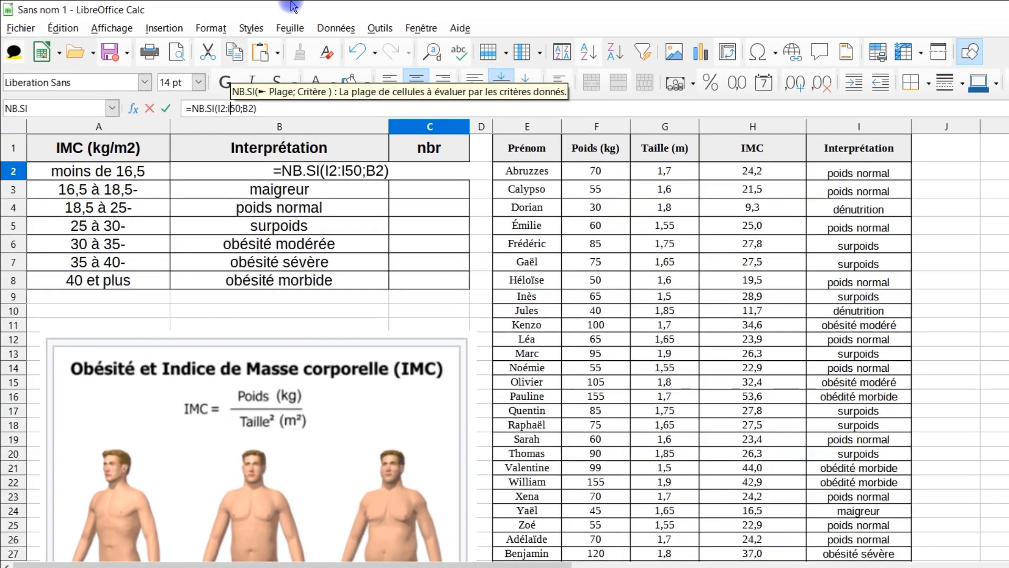
text($)
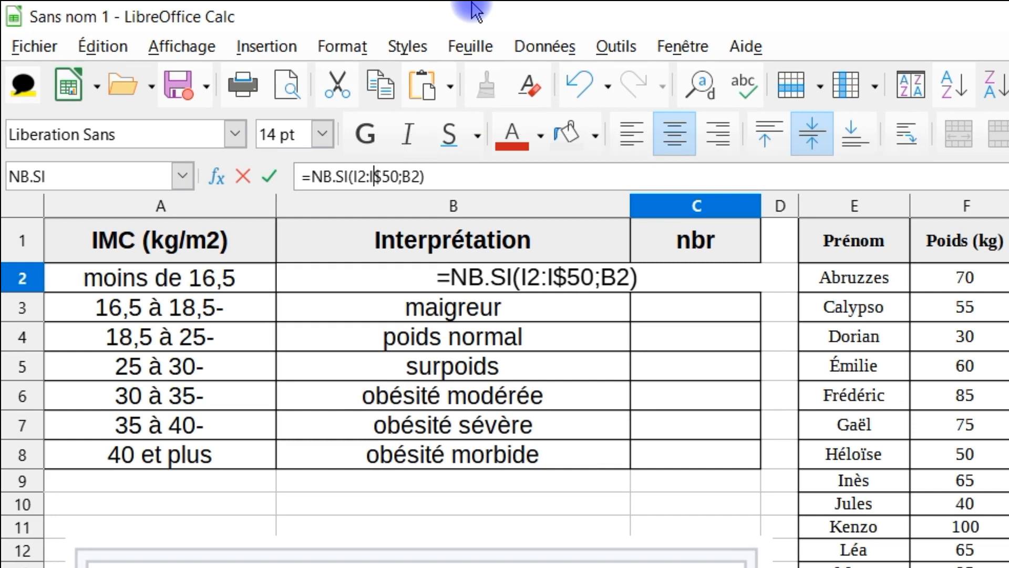
key(Left)
key(Left)
key(Left)
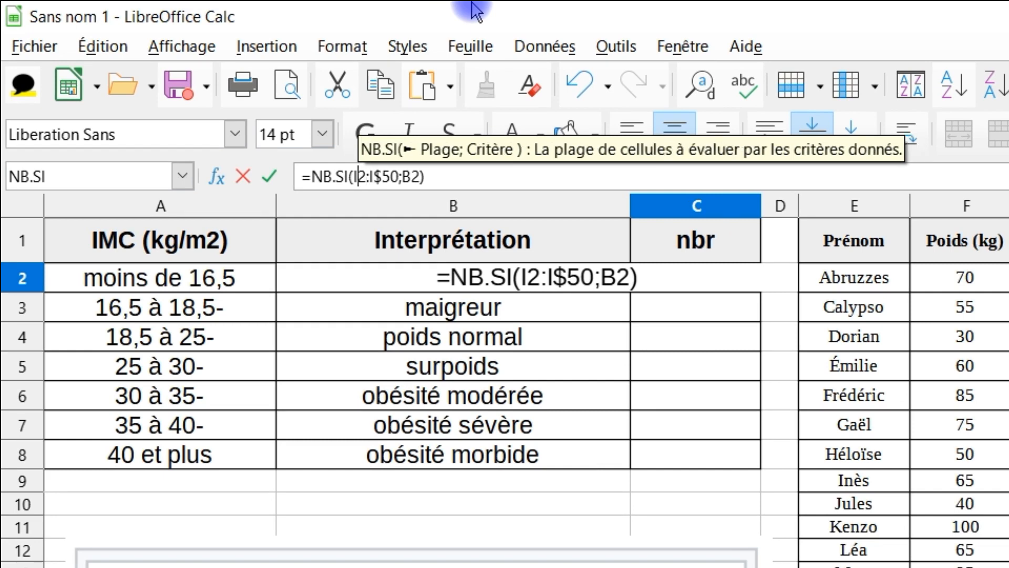
text($)
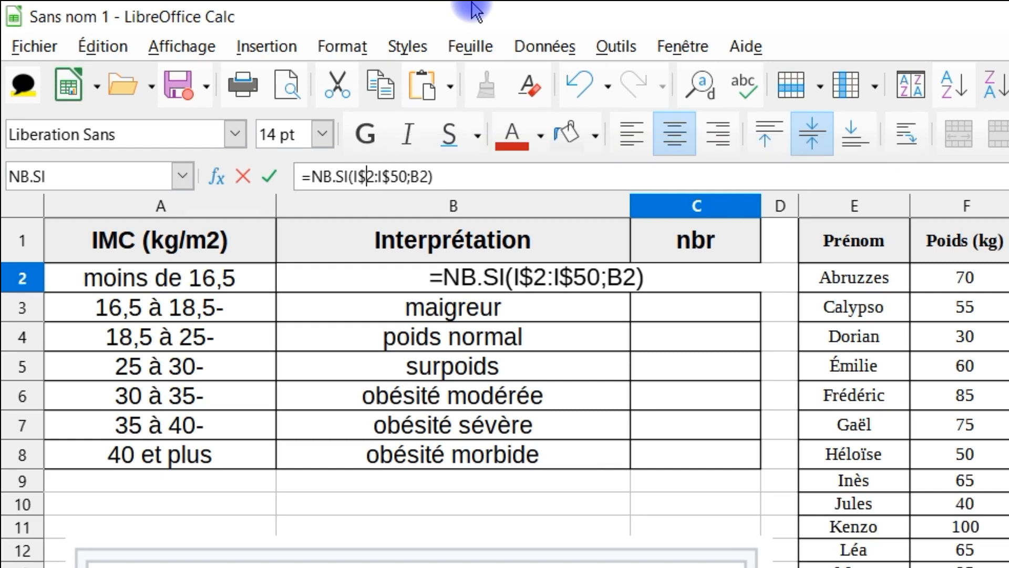
key(Left)
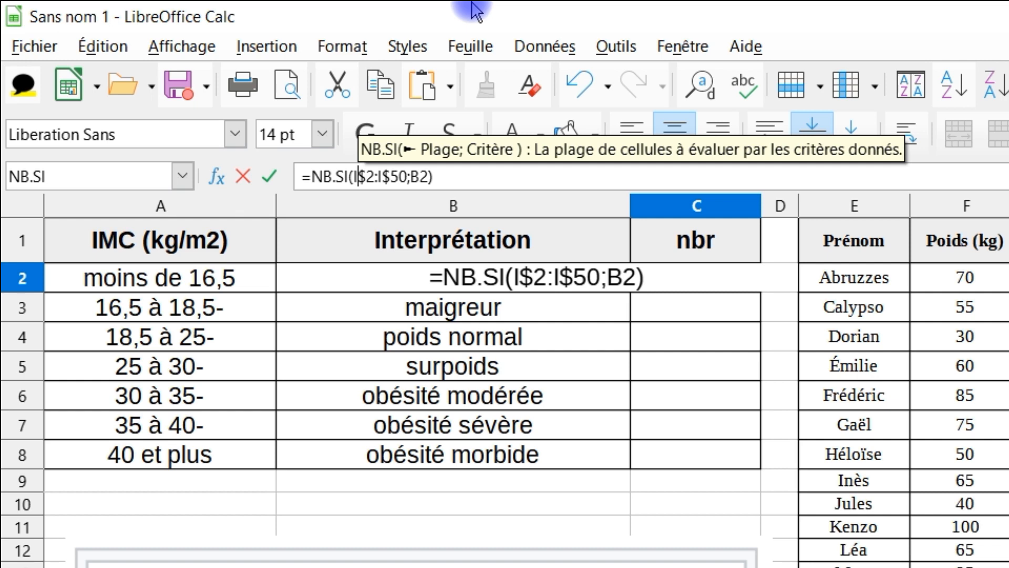
key(Escape)
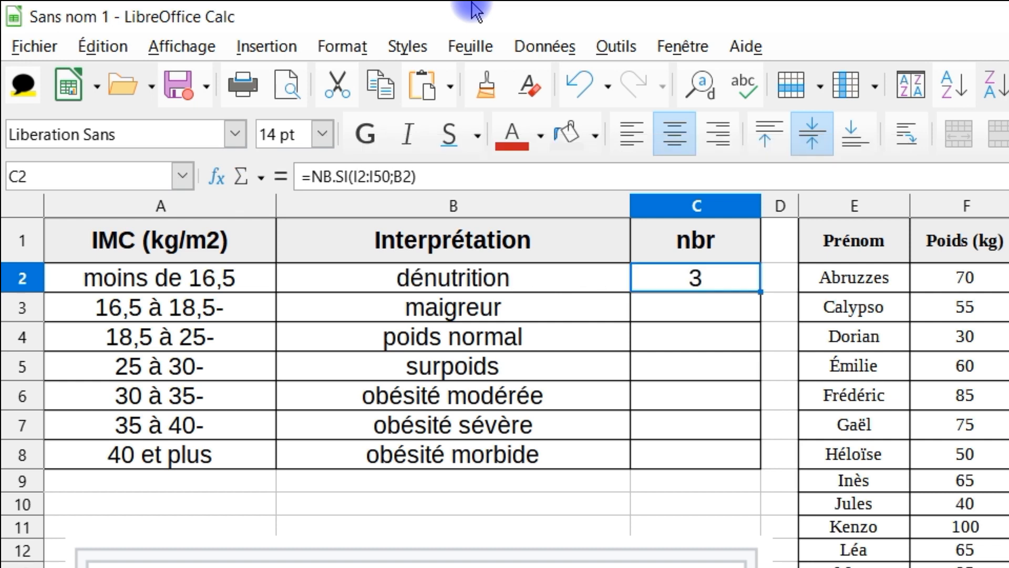
text(=nb)
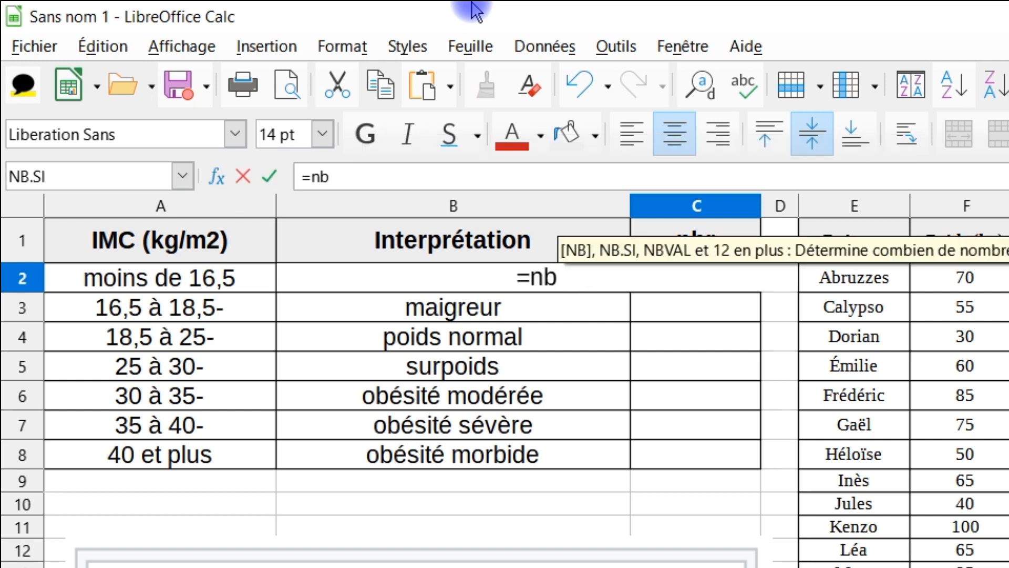
text(.si)
key(Return)
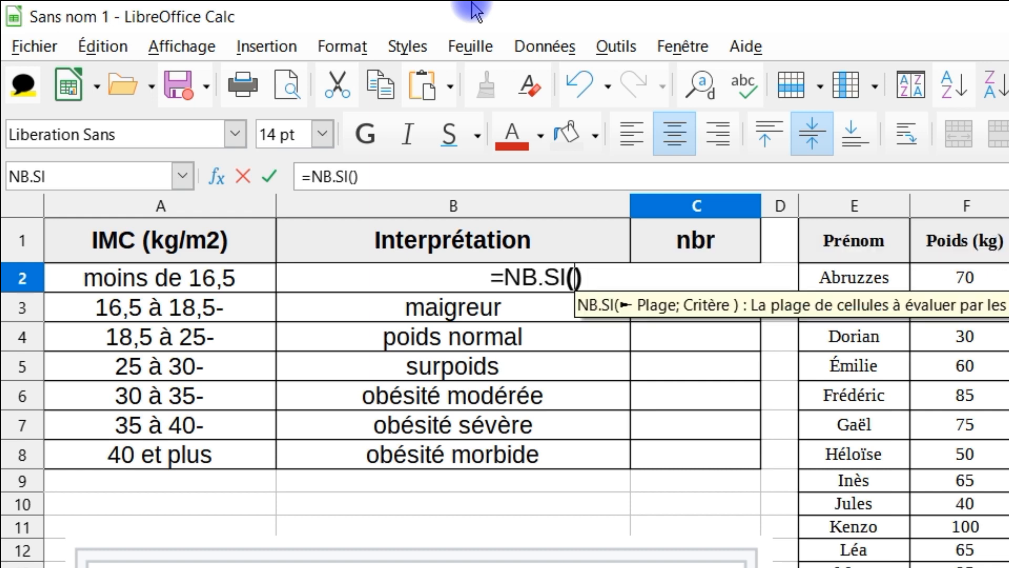
text(i2)
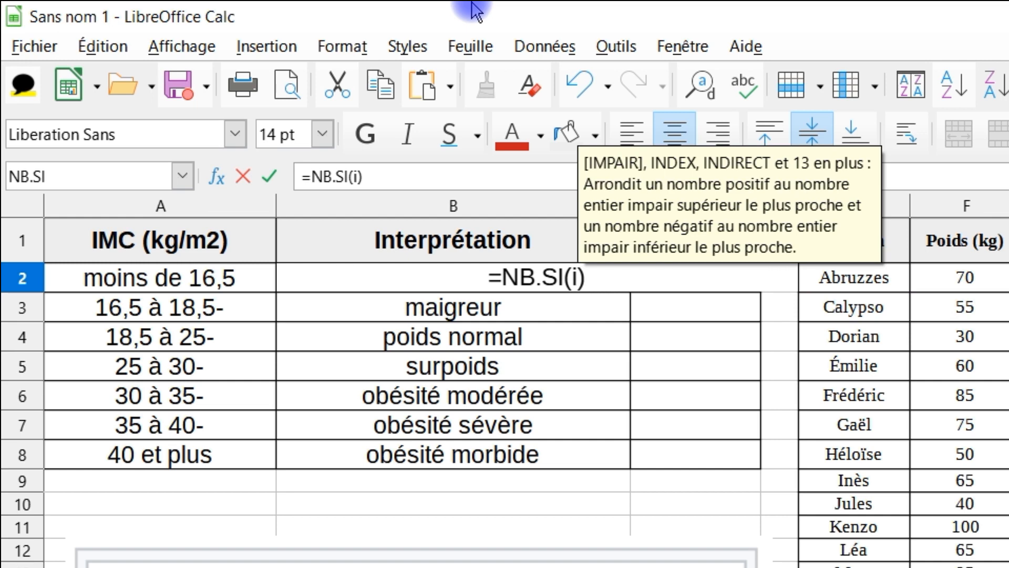
text(:)
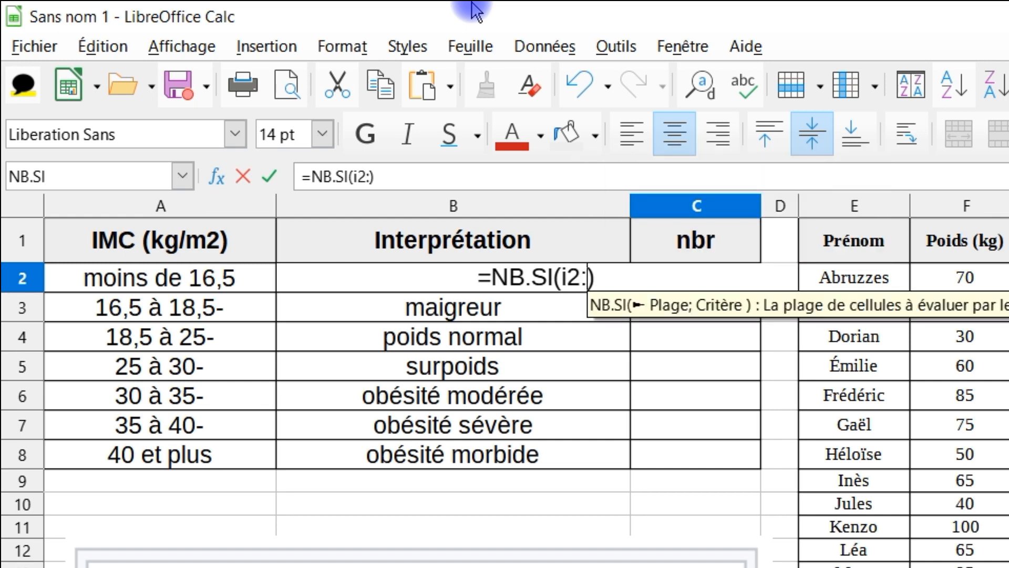
text(i50)
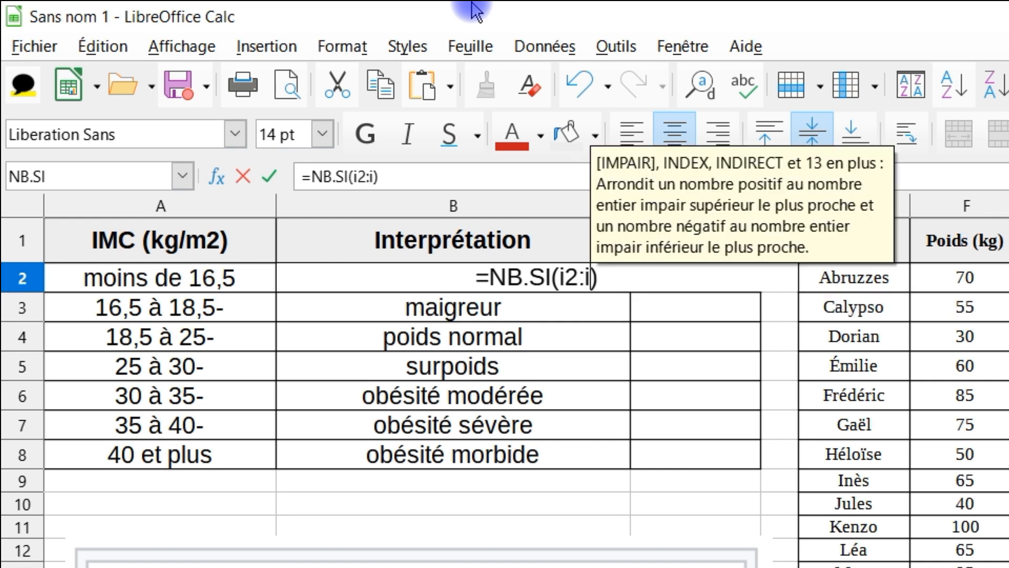
text(;)
key(Left)
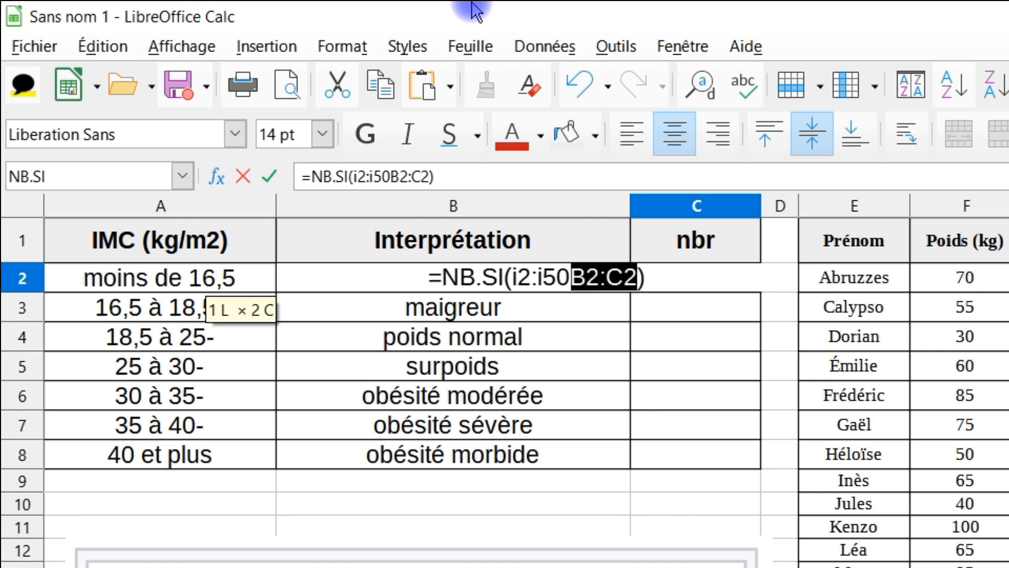
key(Return)
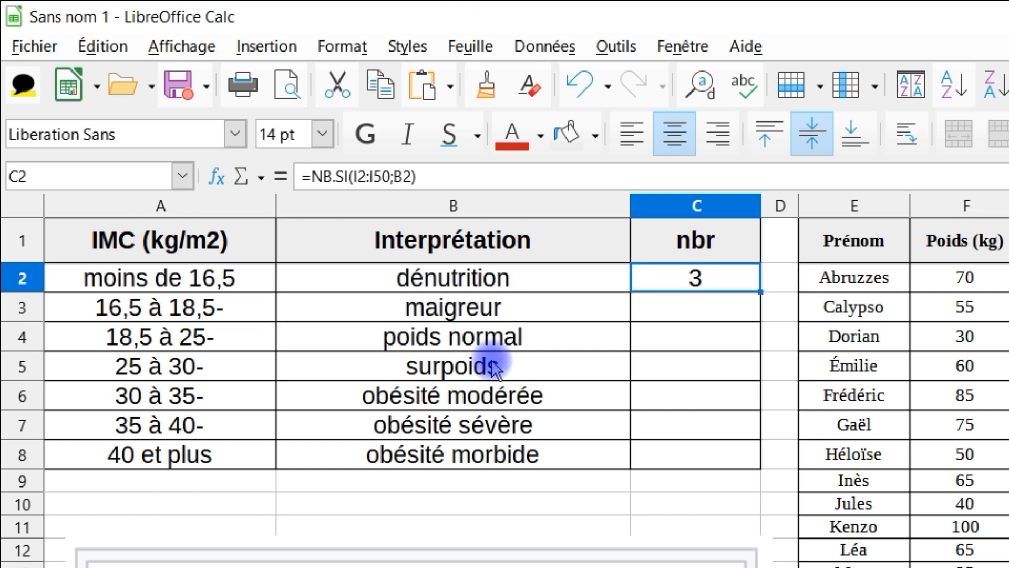
double_click(674, 277)
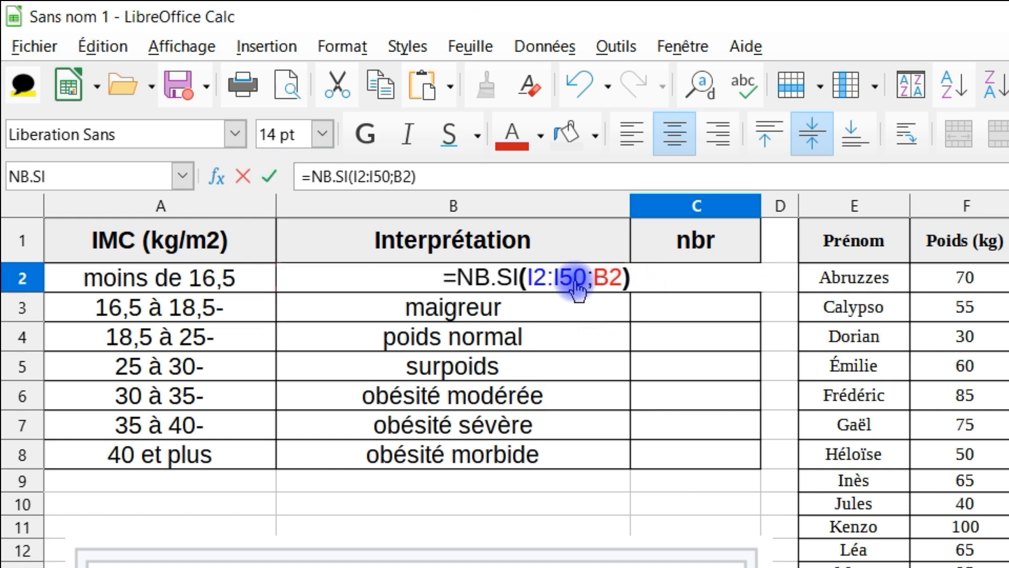
key(Escape)
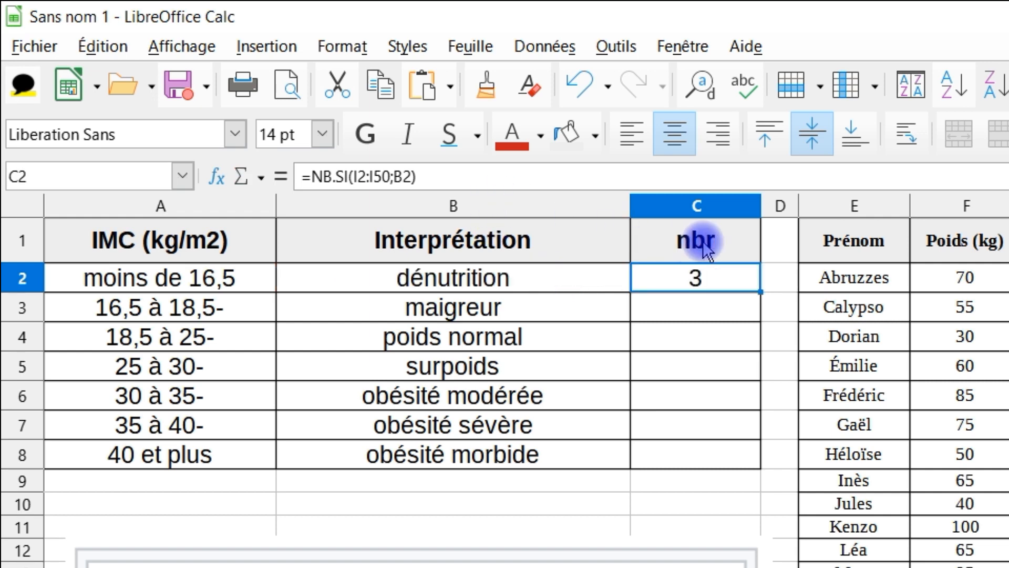
Step: Undo the formula entry in C2 and begin it again as =NB.SI(i2:i50)
key(ctrl+z)
double_click(699, 284)
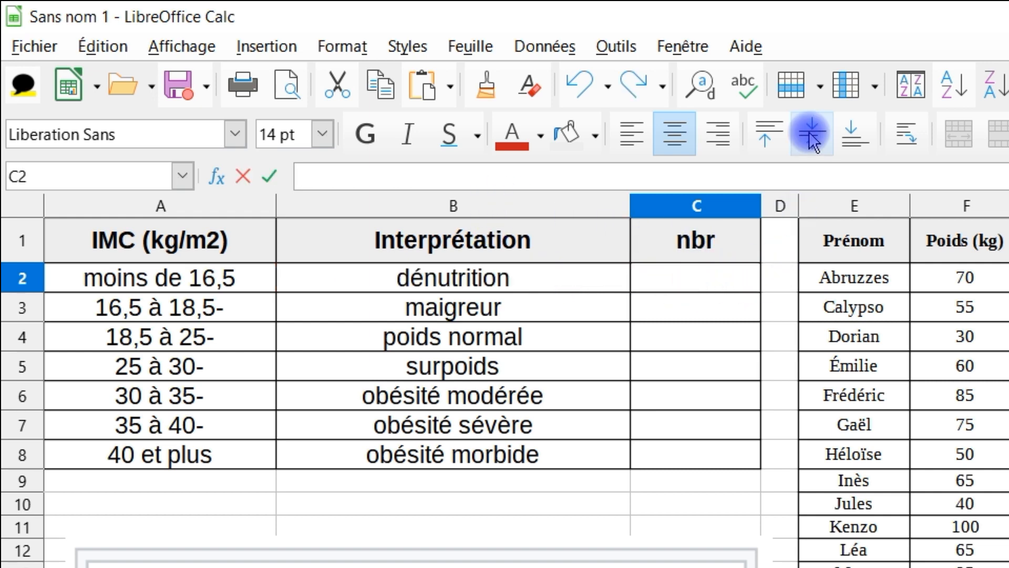
text(=)
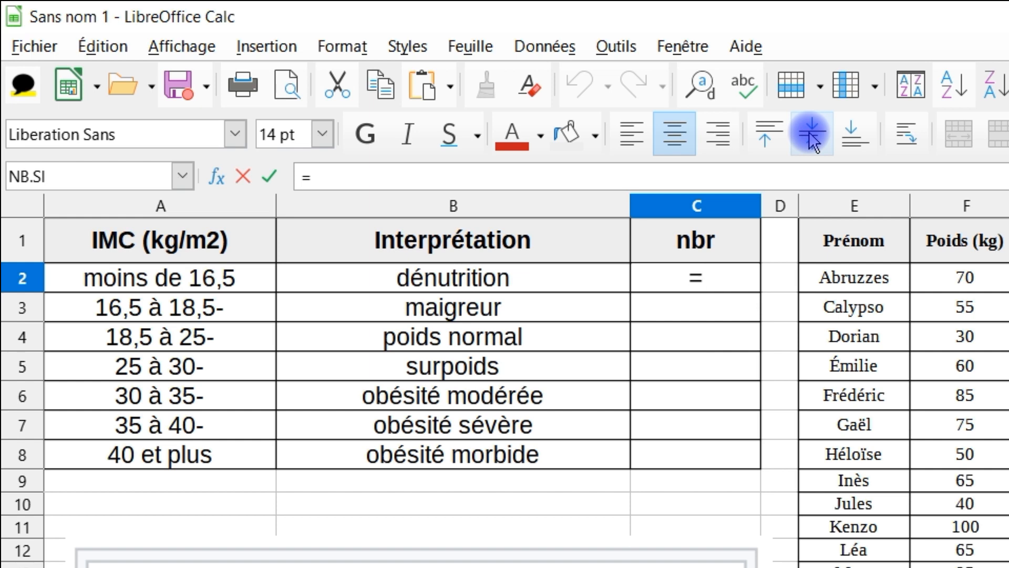
text(nb.si)
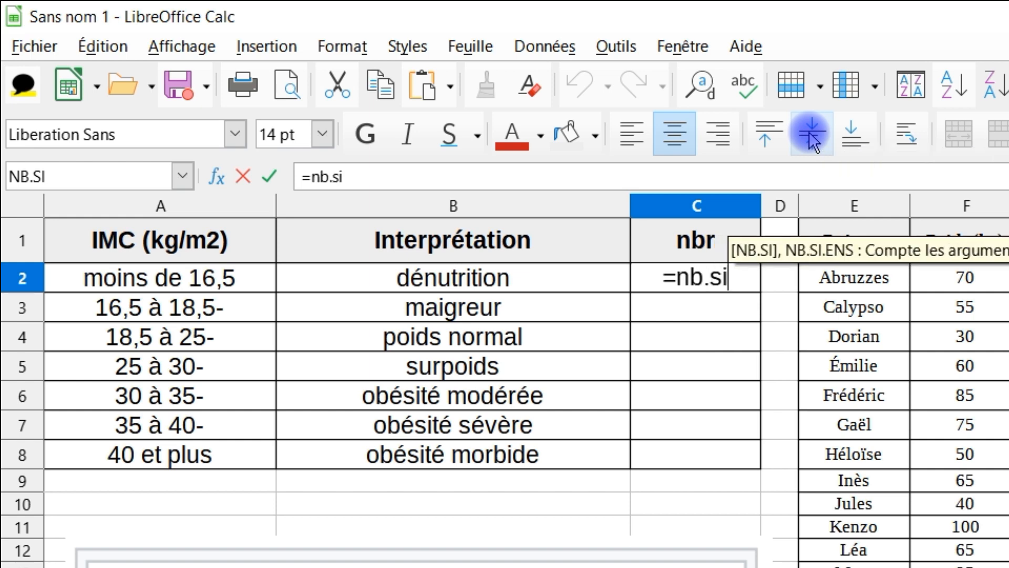
key(Return)
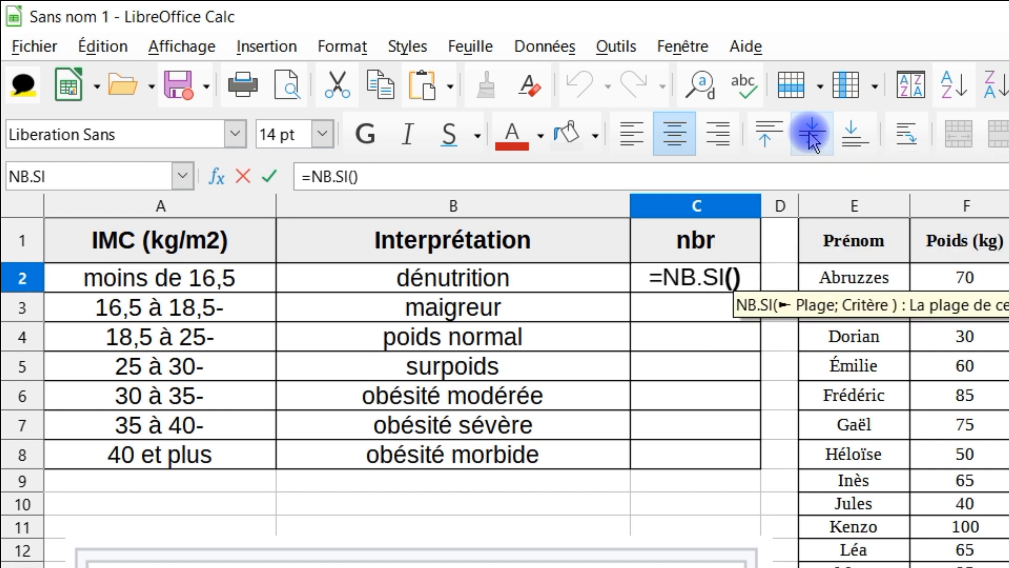
text(i2)
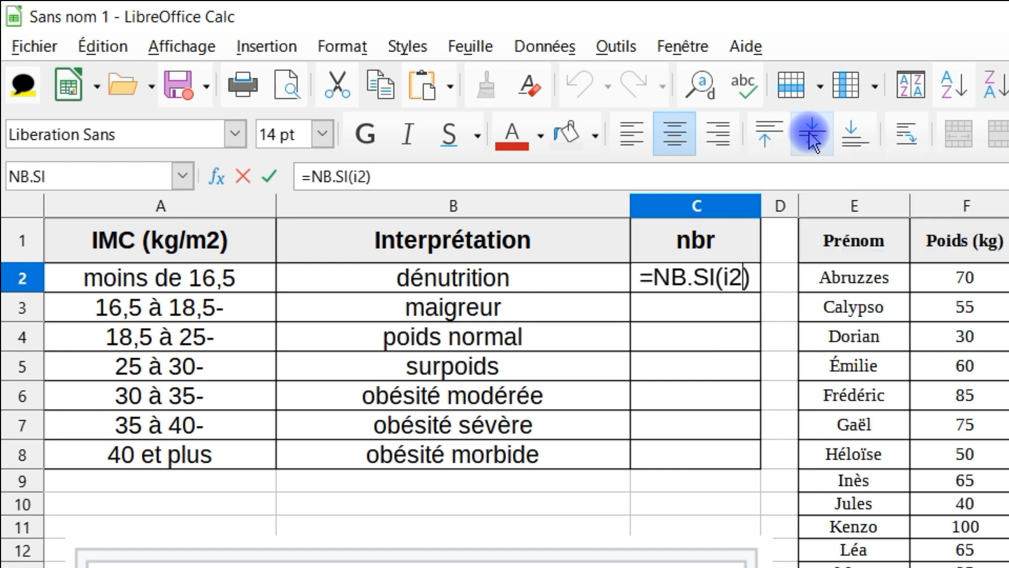
text(:)
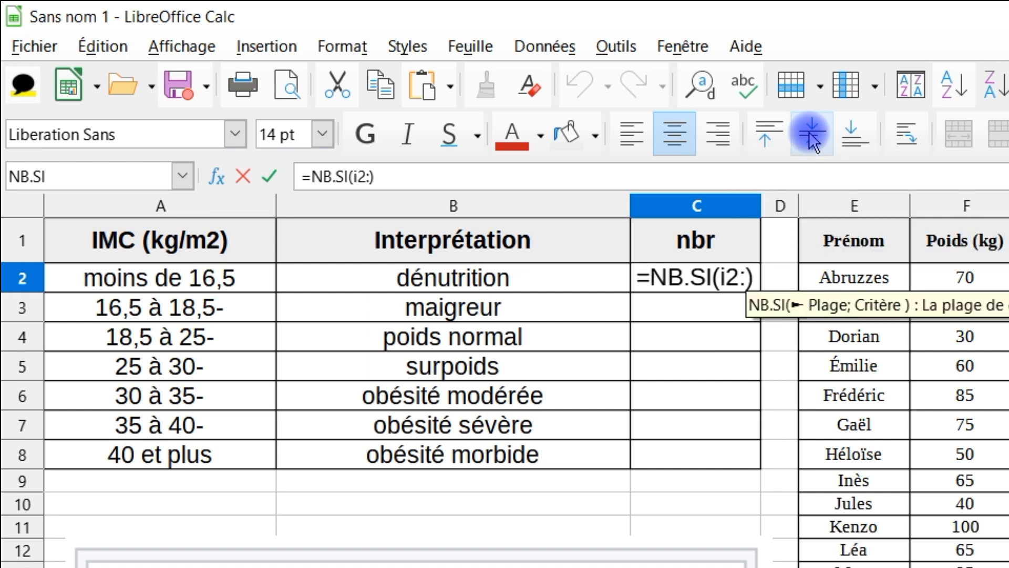
text(i50)
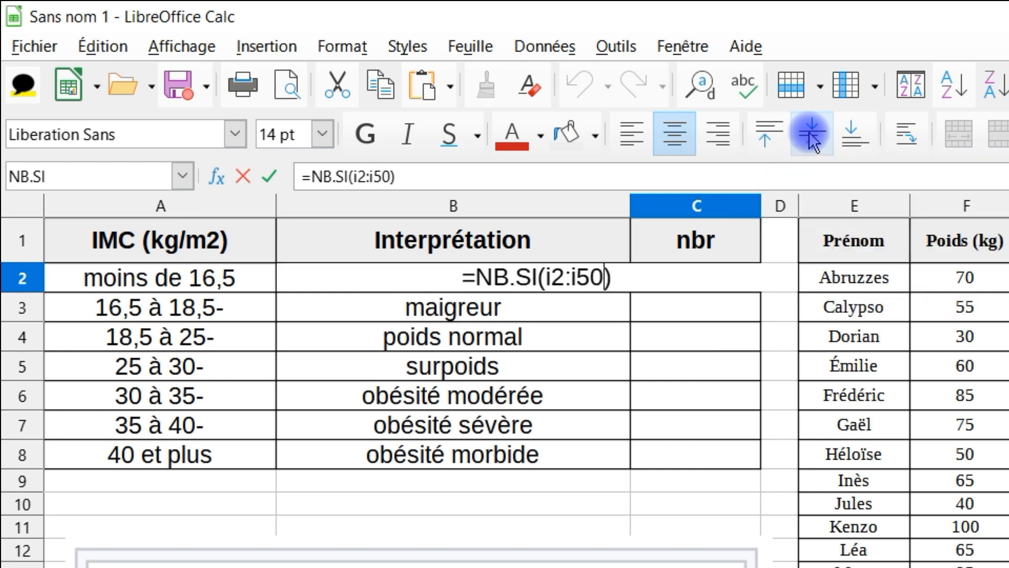
Step: Convert the range i2:i50 in C2's formula to the row-absolute reference I$2:I$50
click(353, 176)
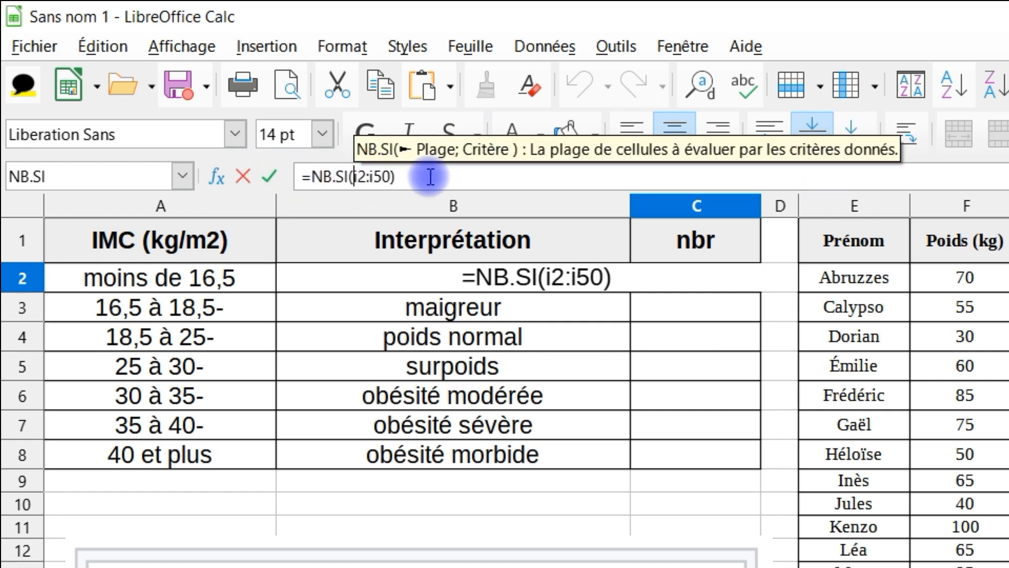
shift+click(385, 177)
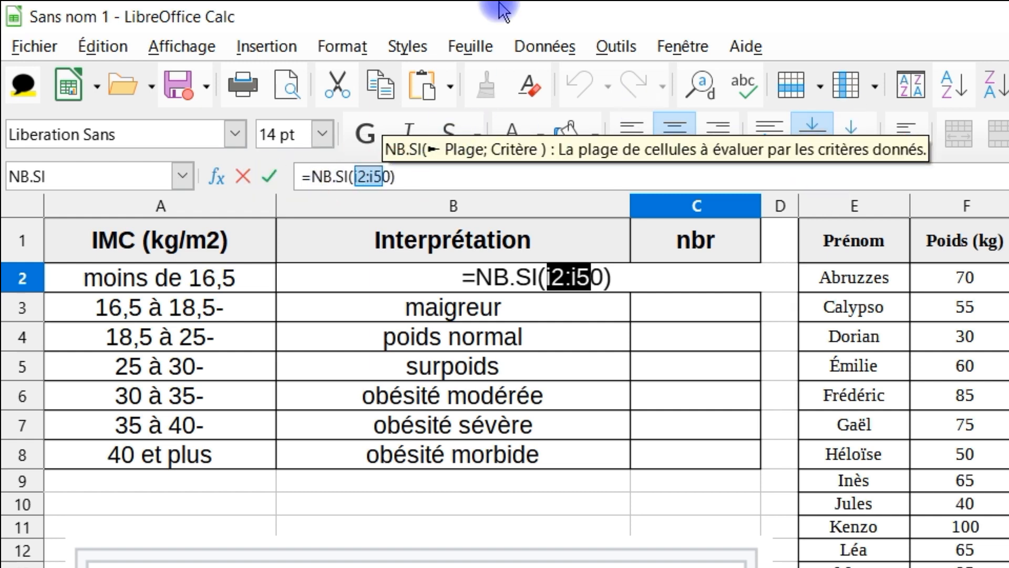
key(Right)
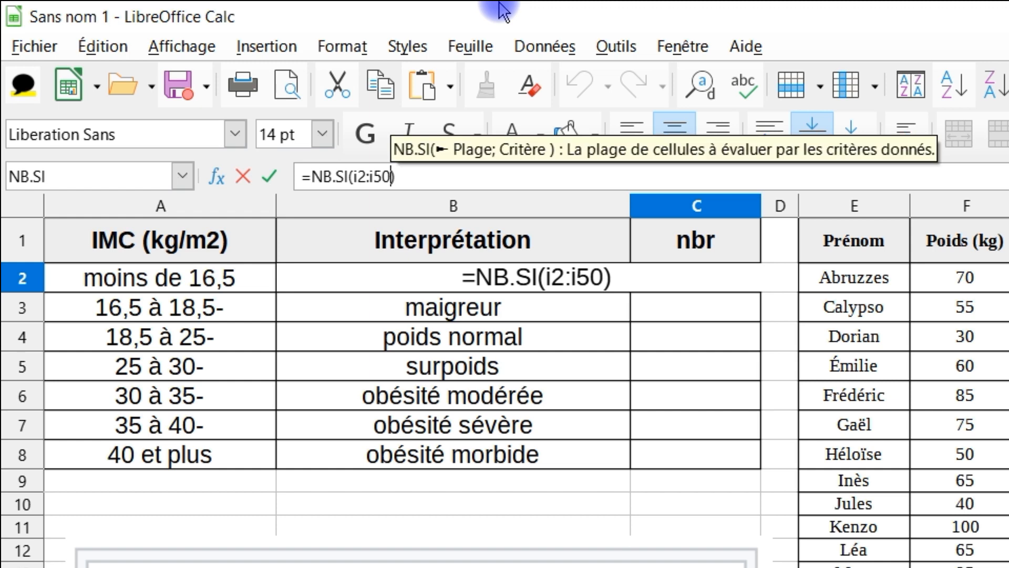
key(shift+Left)
key(shift+Left)
key(shift+Left)
key(shift+Left)
key(shift+Left)
key(shift+Left)
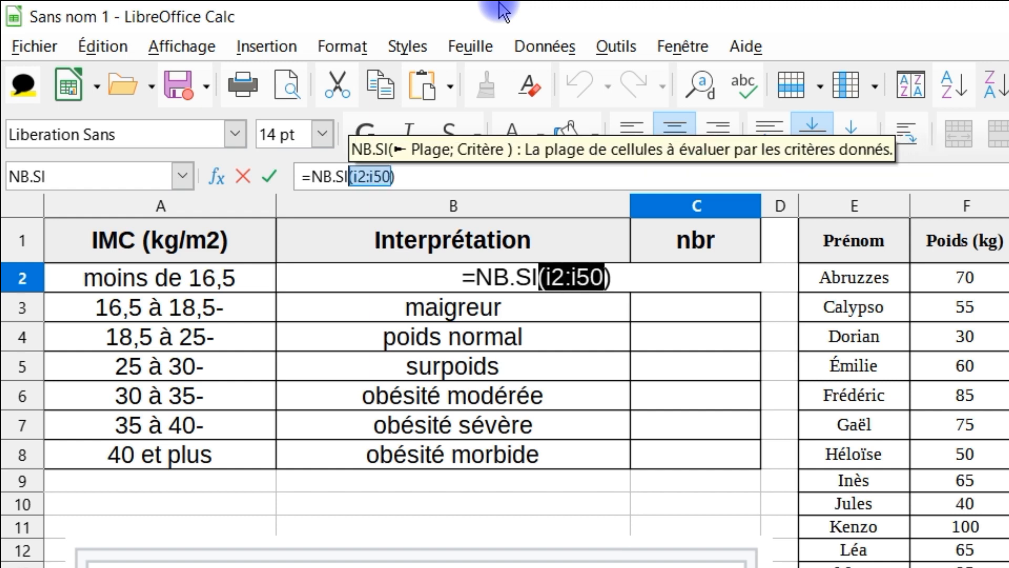
key(shift+Left)
key(shift+Right)
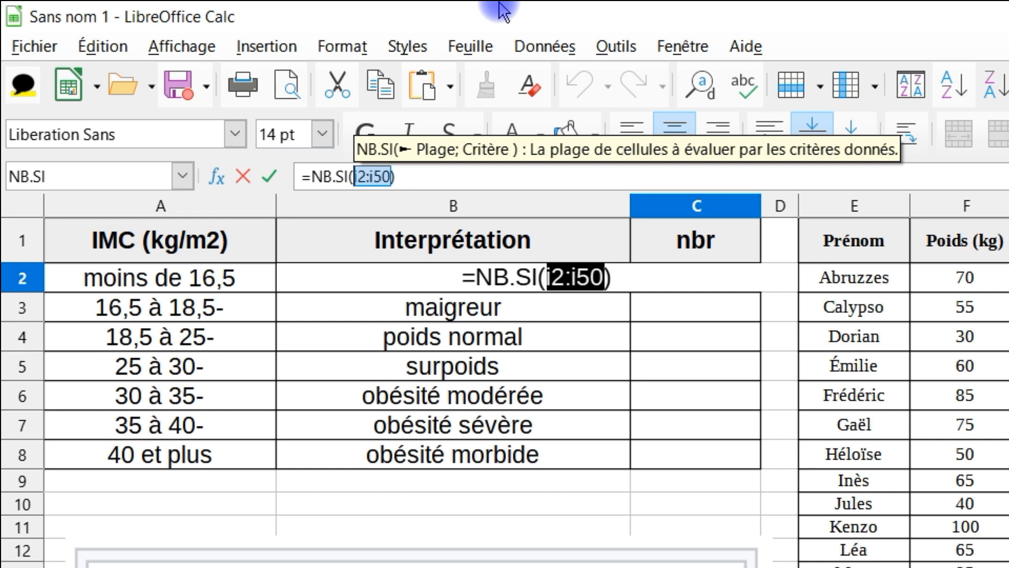
key(shift+Left)
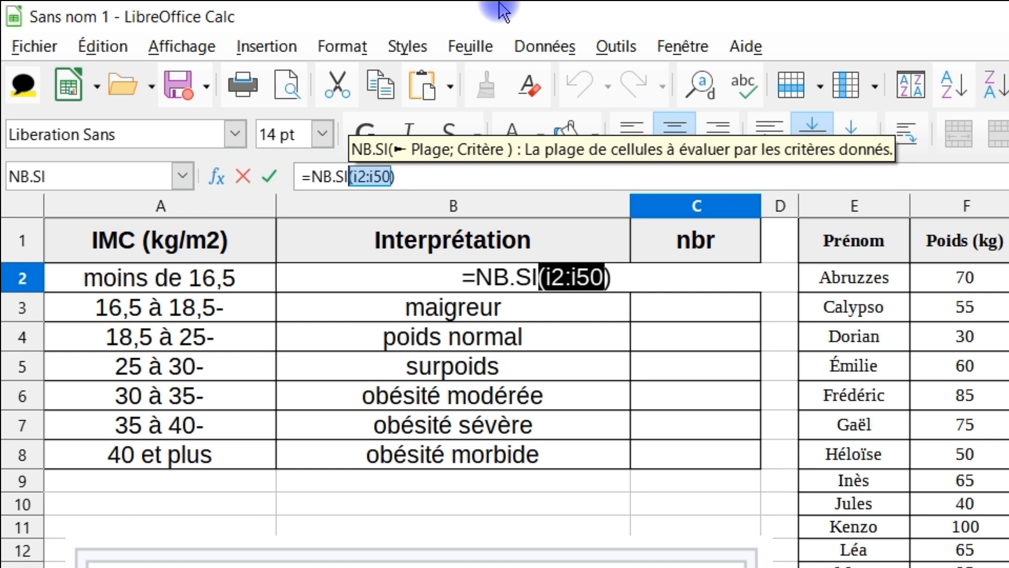
key(shift+Right)
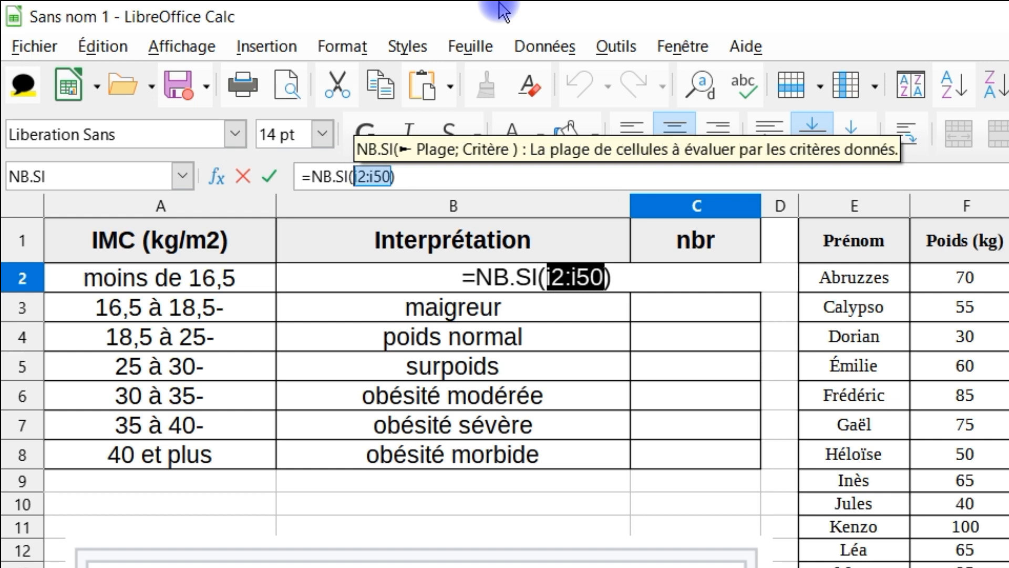
key(F4)
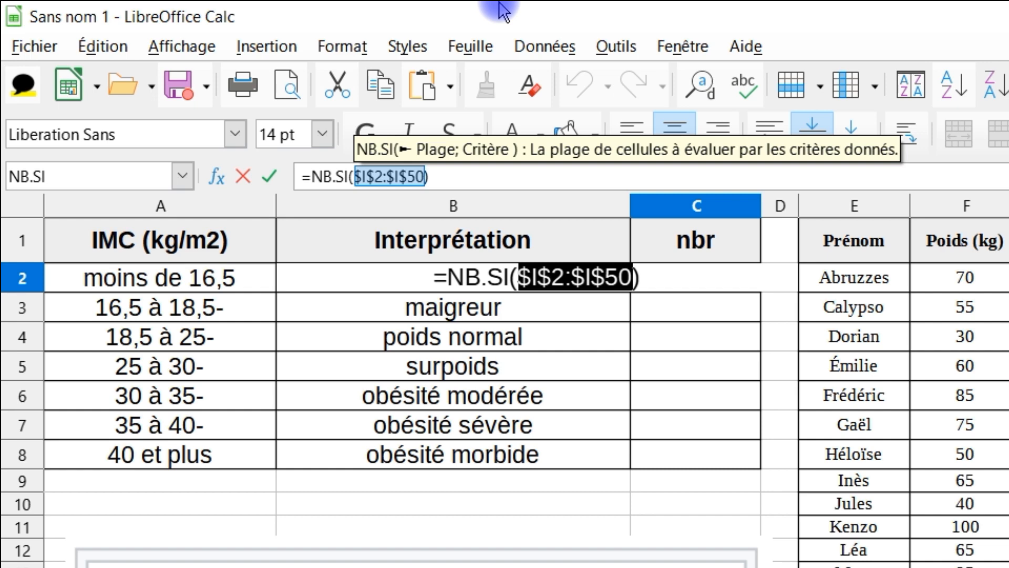
key(F4)
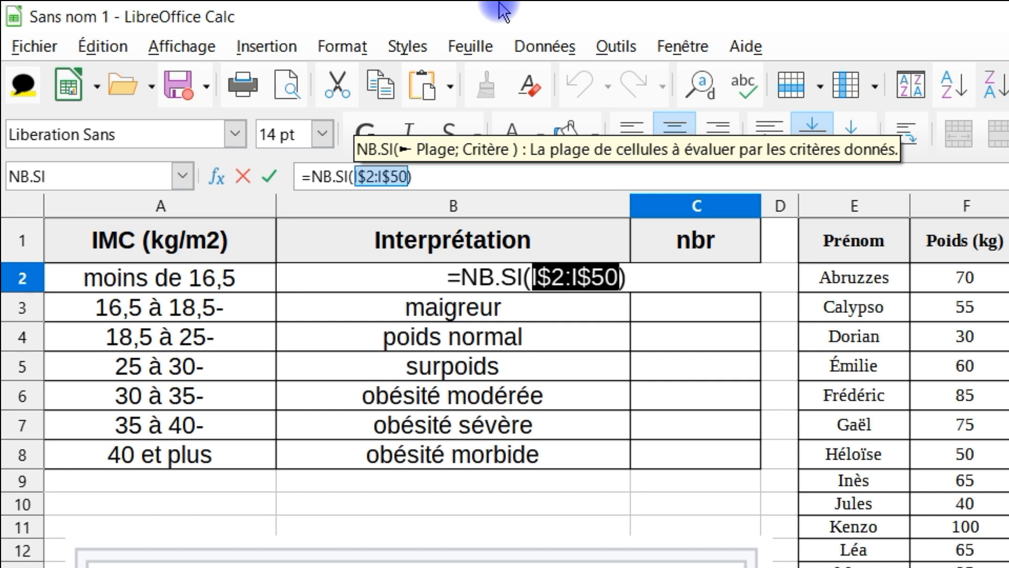
Step: Make the range in C2's NB.SI formula fully absolute and add the criterion, giving =NB.SI($I$2:$I$50;B2)
key(shift+F4)
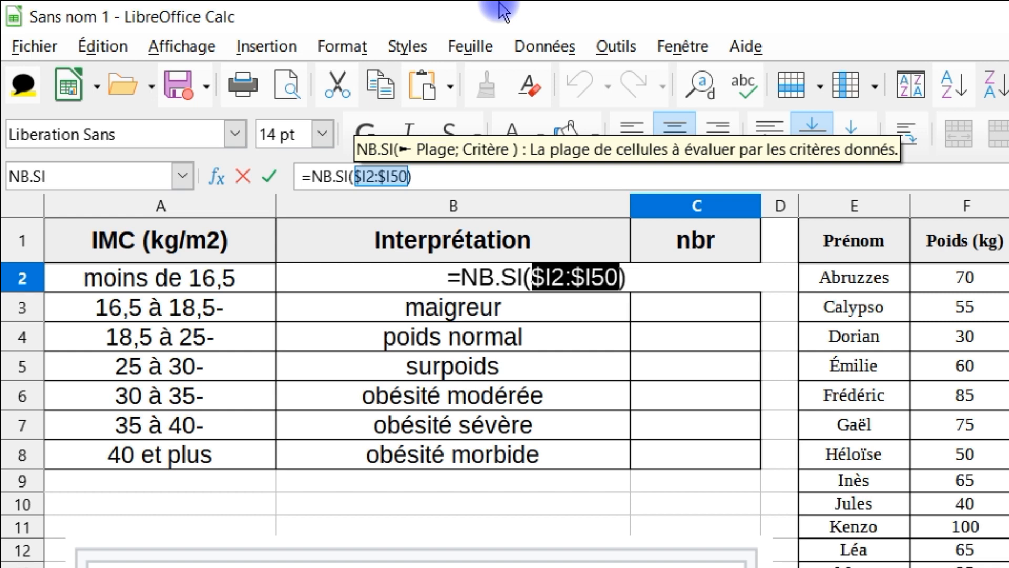
key(shift+F4)
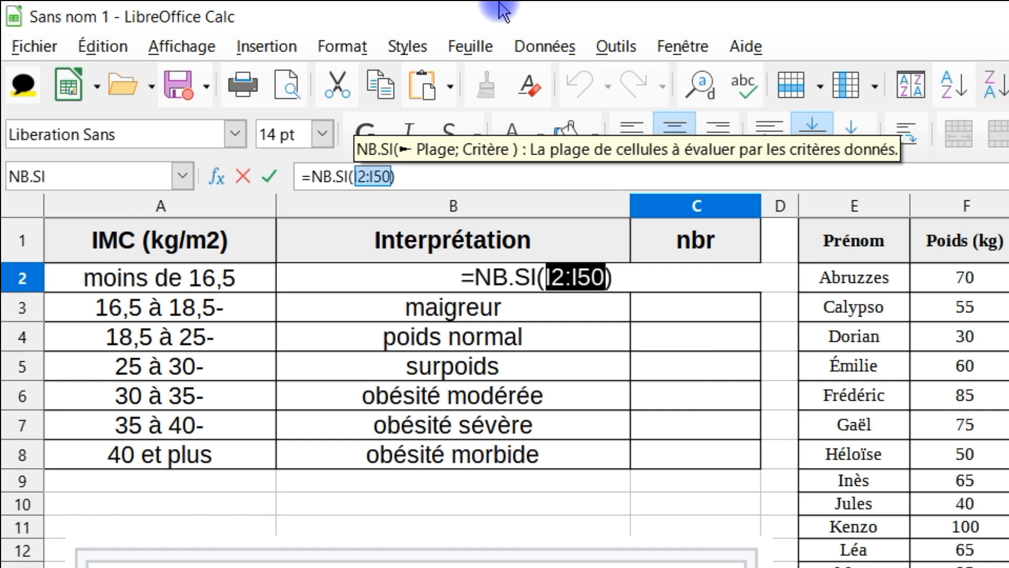
key(shift+F4)
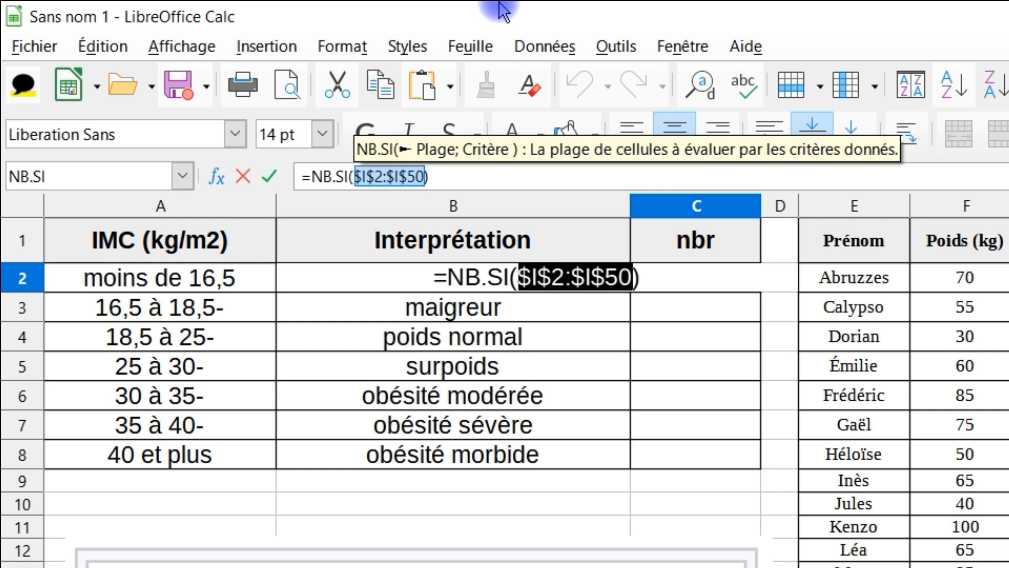
text(;)
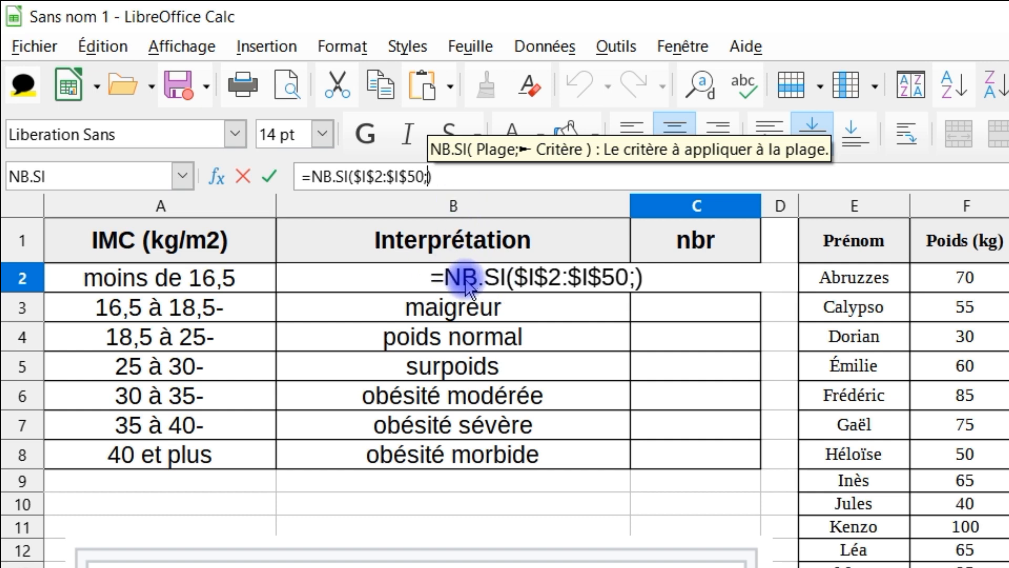
text(b2)
key(Return)
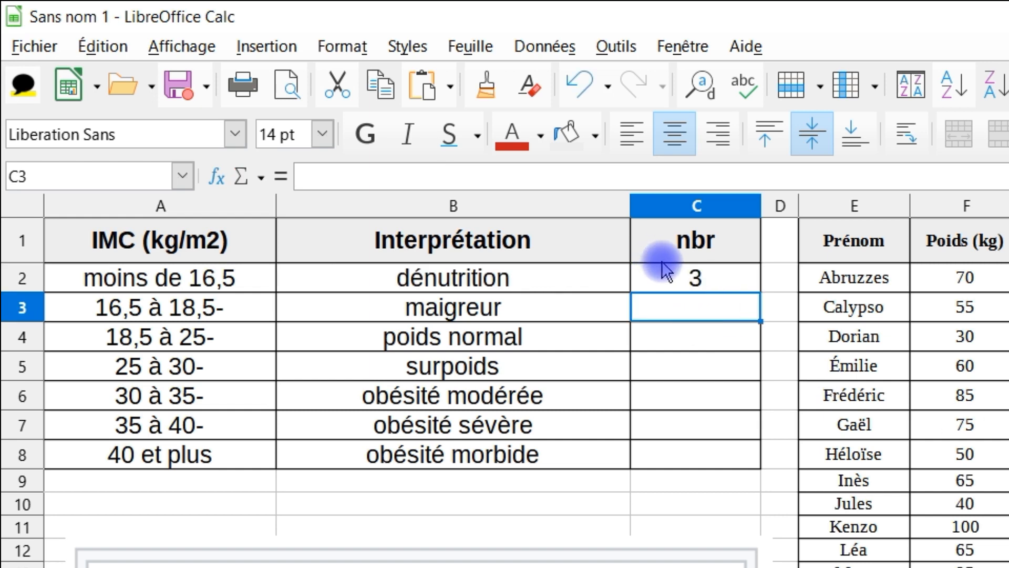
Step: Fill C2's NB.SI formula down through C8 to count every weight category
click(692, 283)
drag(765, 293, 742, 467)
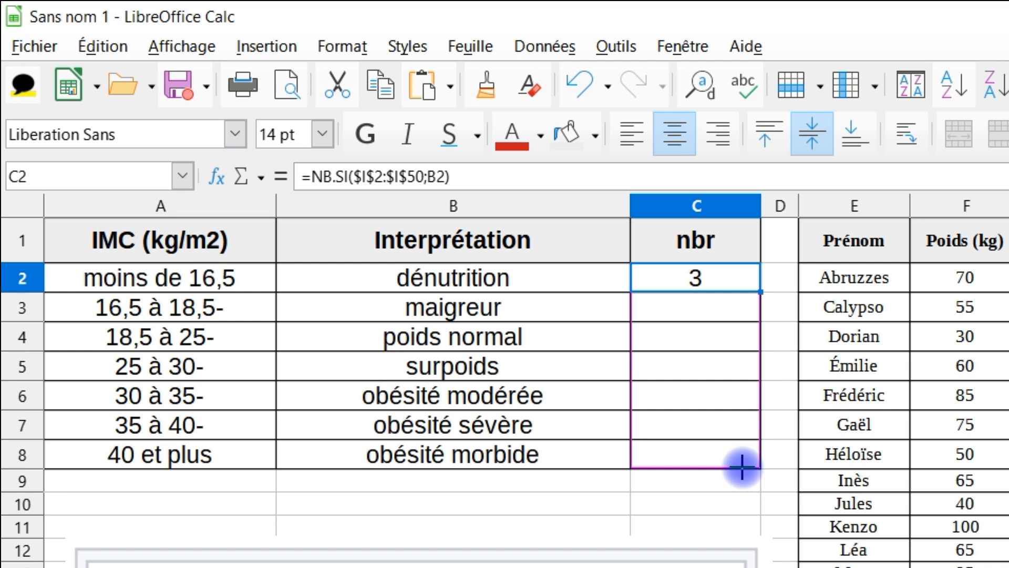
drag(742, 467, 742, 467)
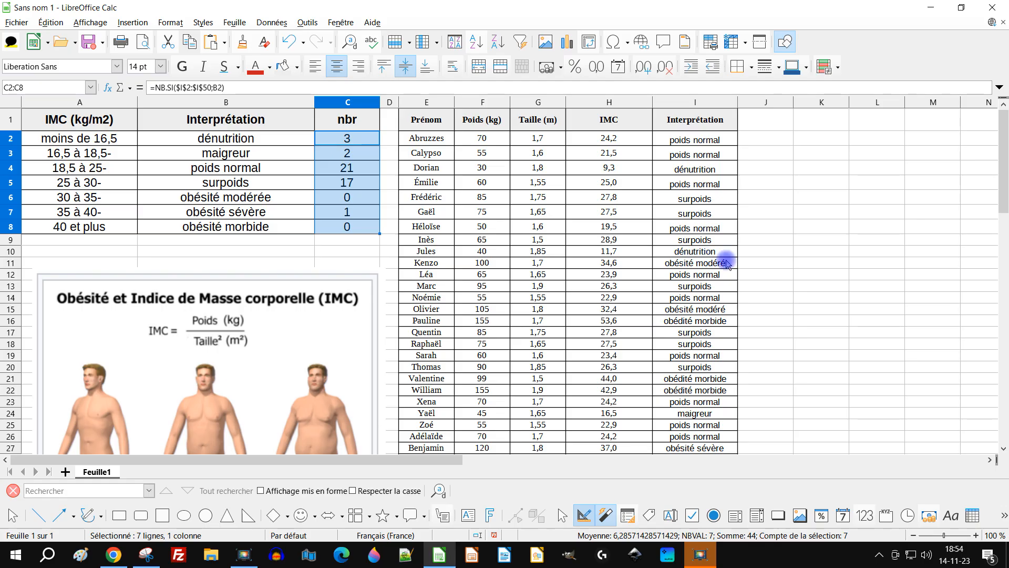
Step: Correct the misspelled label "obédité morbide" to "obésité morbide" in I3's SI.CONDITIONS formula
click(726, 323)
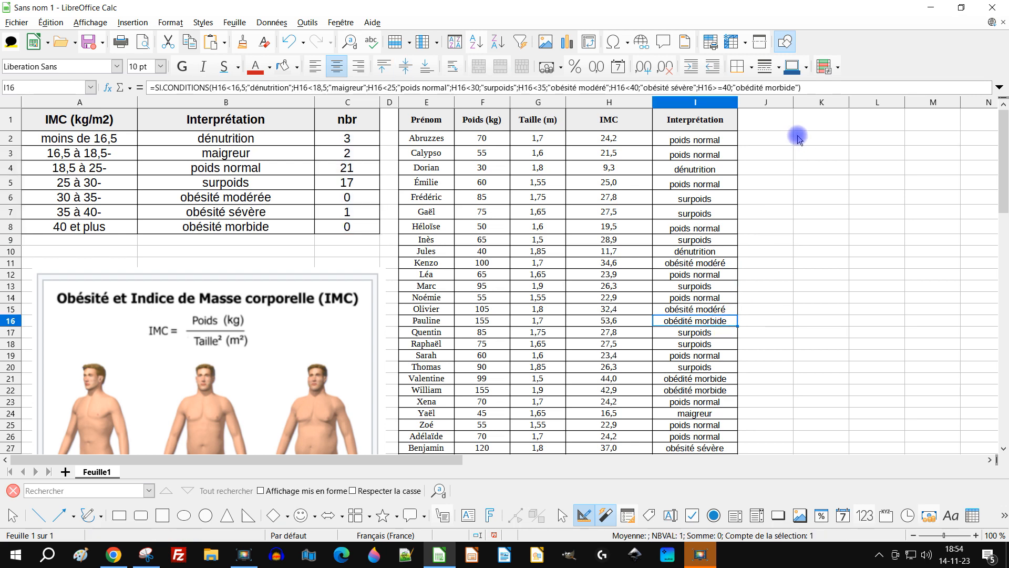
click(714, 140)
click(718, 155)
click(726, 88)
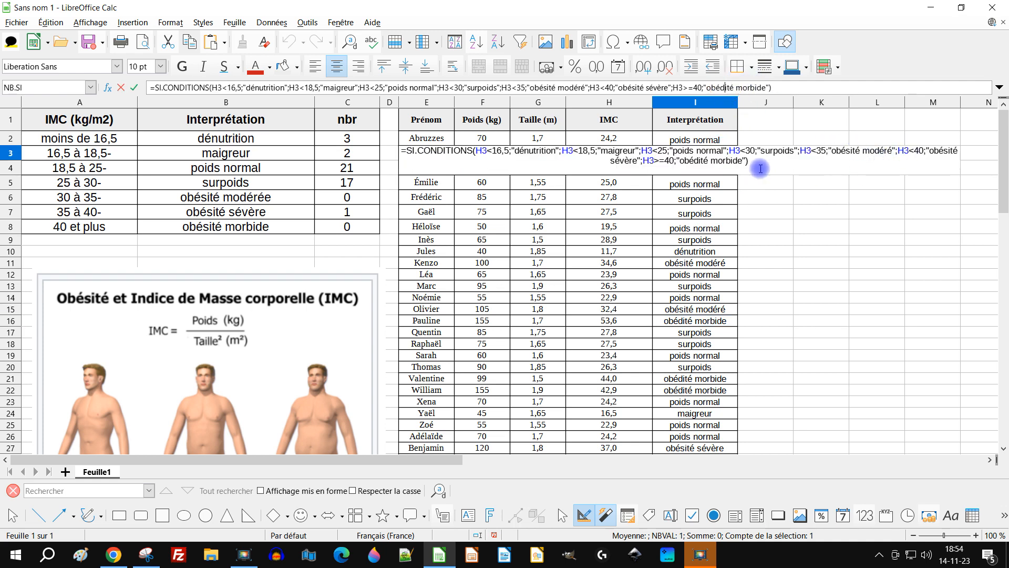
scroll(841, 205, up, 5)
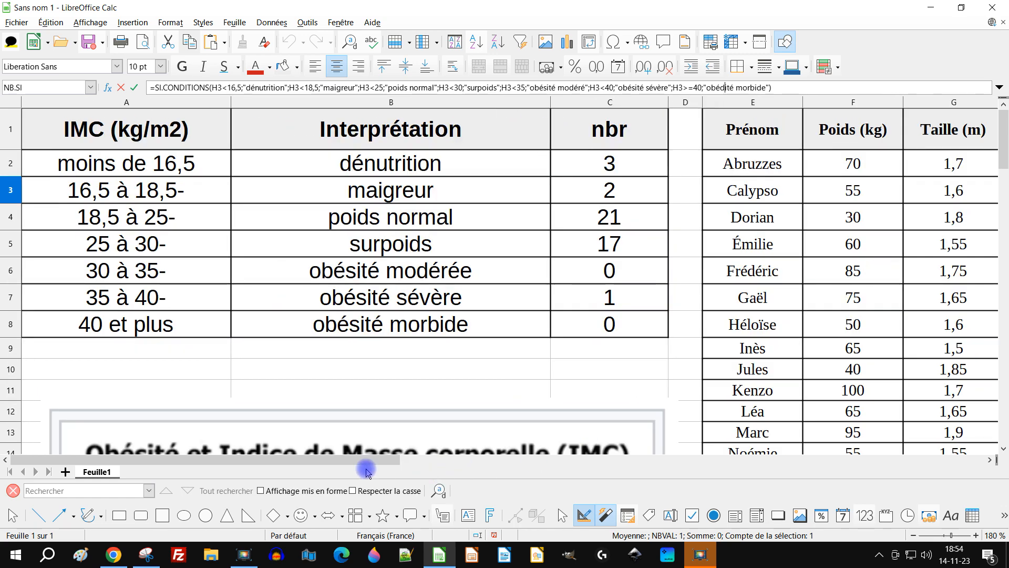
drag(357, 463, 679, 468)
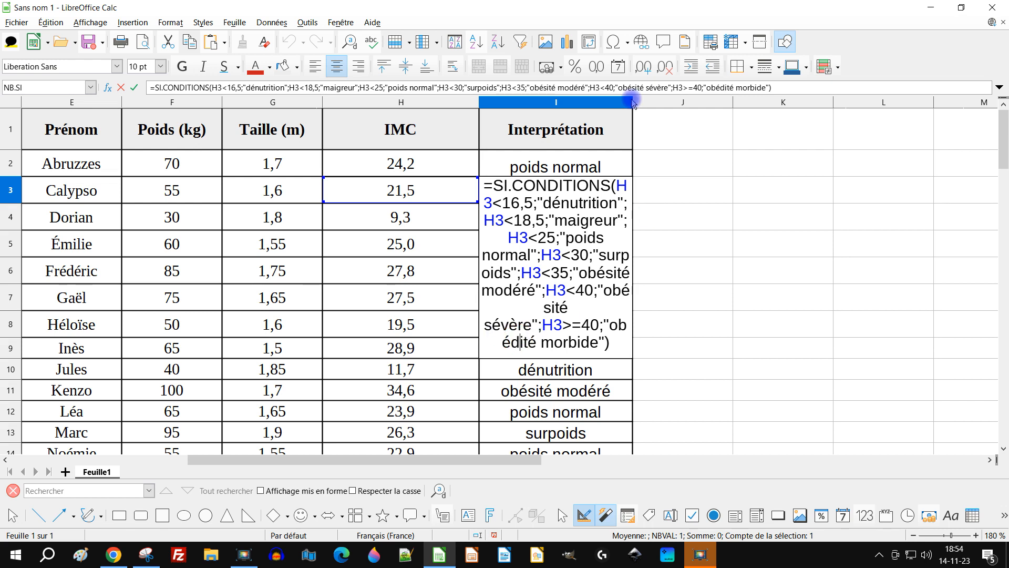
key(BackSpace)
text(s)
key(Return)
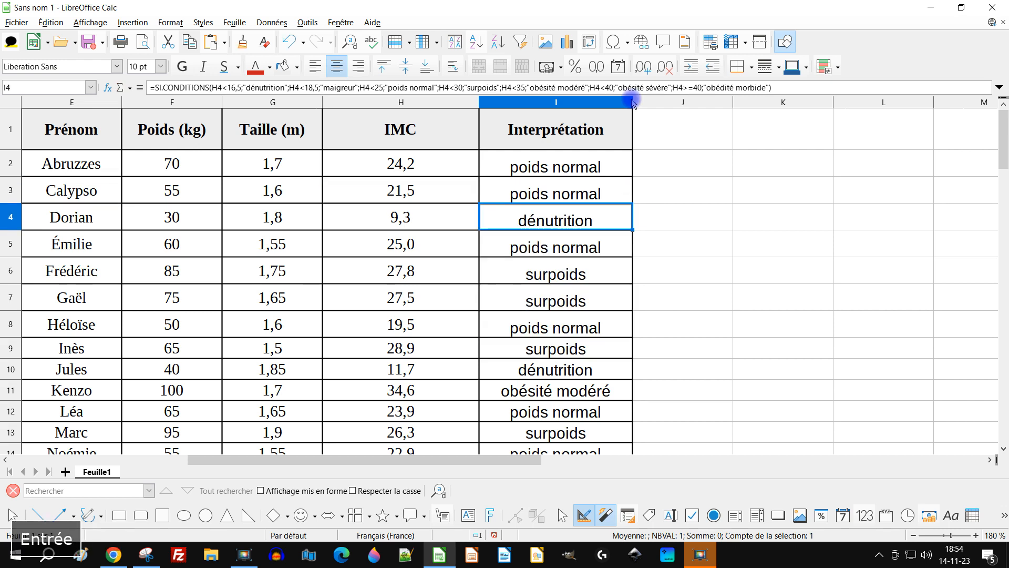
Step: Copy the corrected SI.CONDITIONS formula from I3 down the Interprétation column through I50, and return to the nbr column
key(Up)
key(Up)
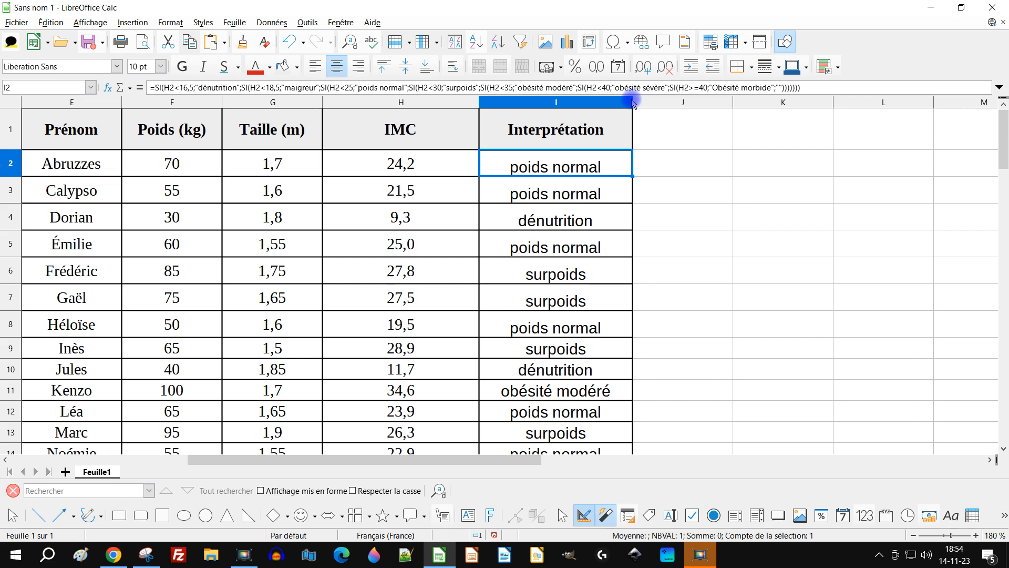
key(F2)
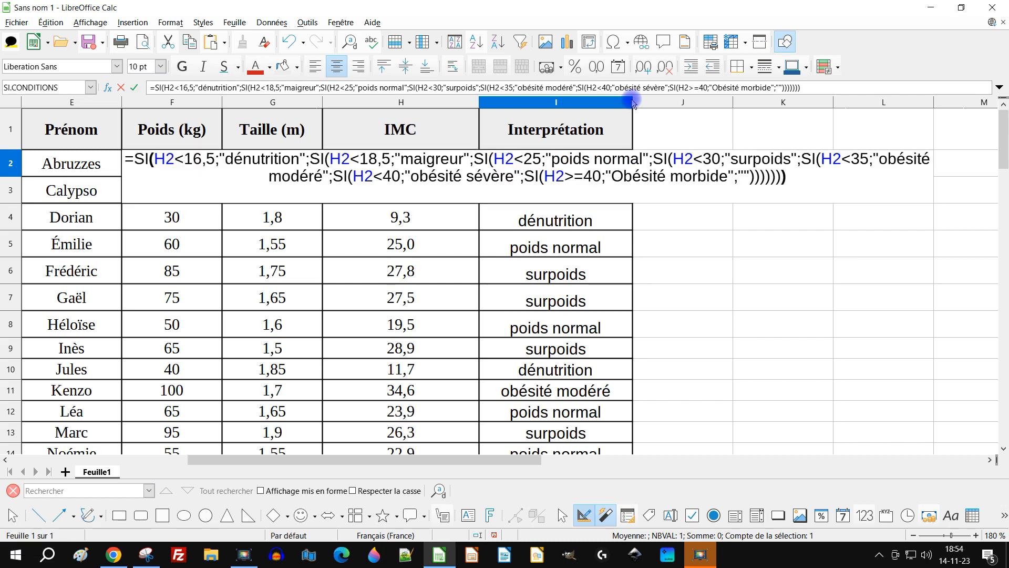
key(Return)
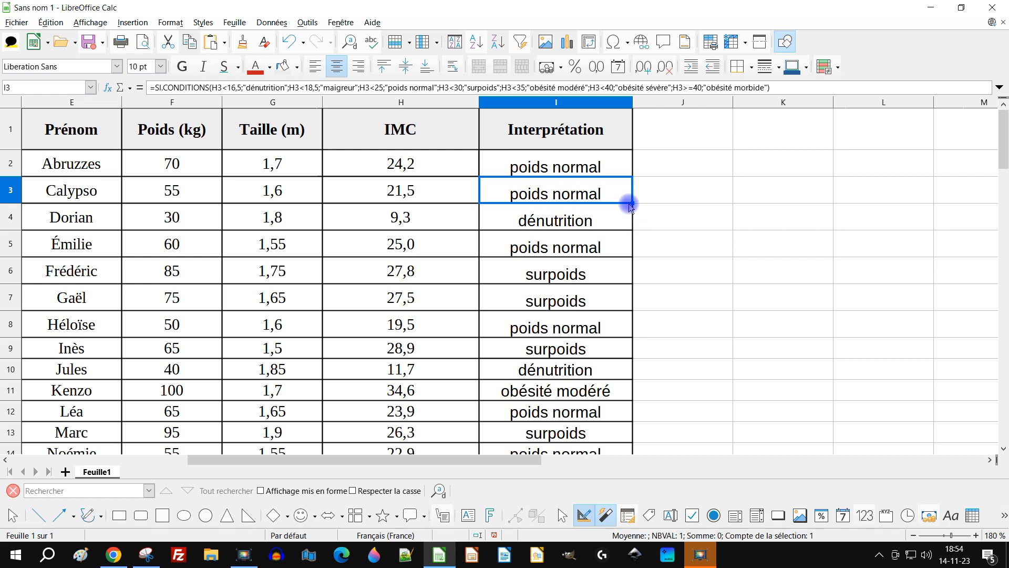
drag(630, 203, 604, 165)
click(612, 217)
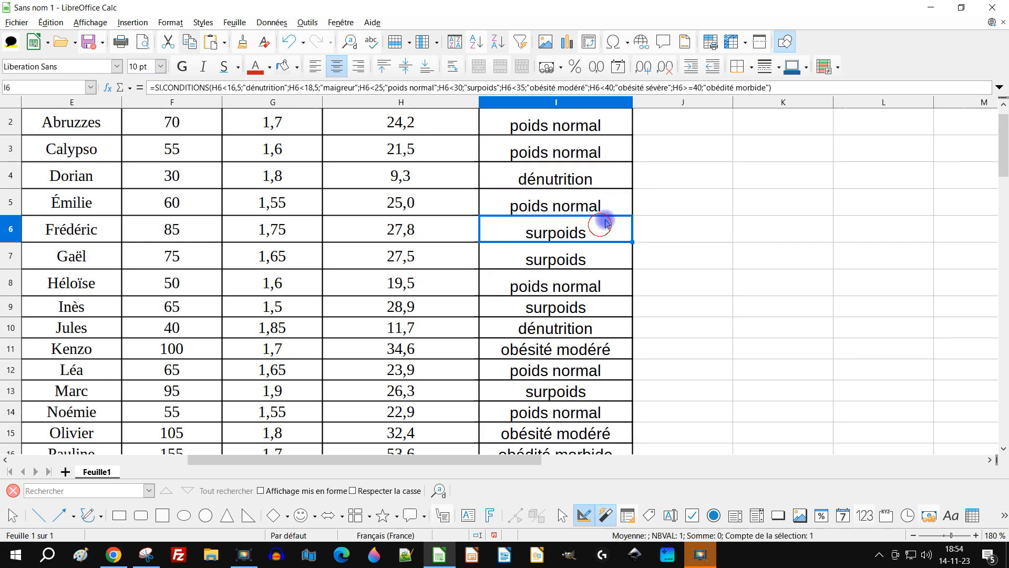
click(616, 158)
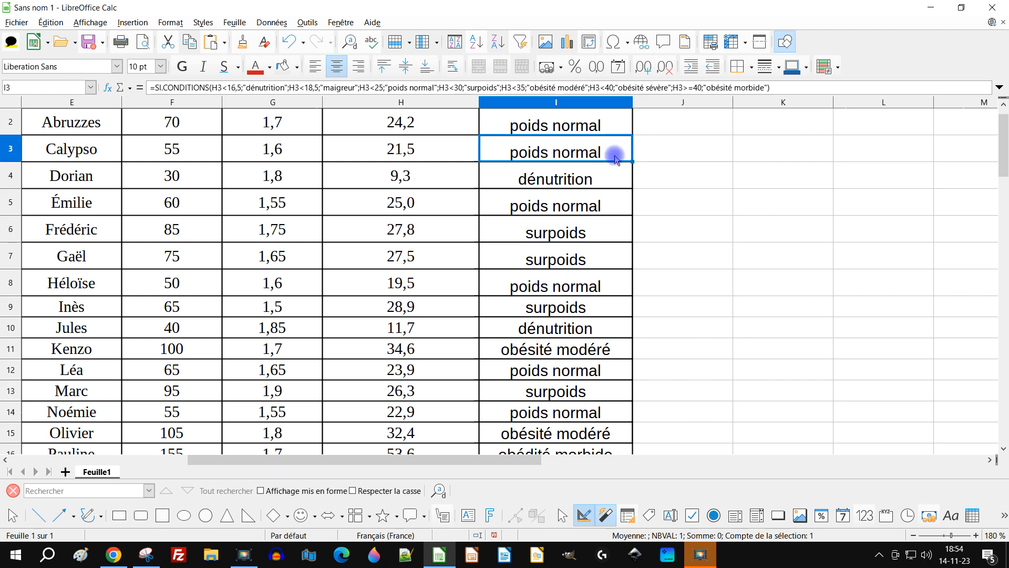
key(ctrl+c)
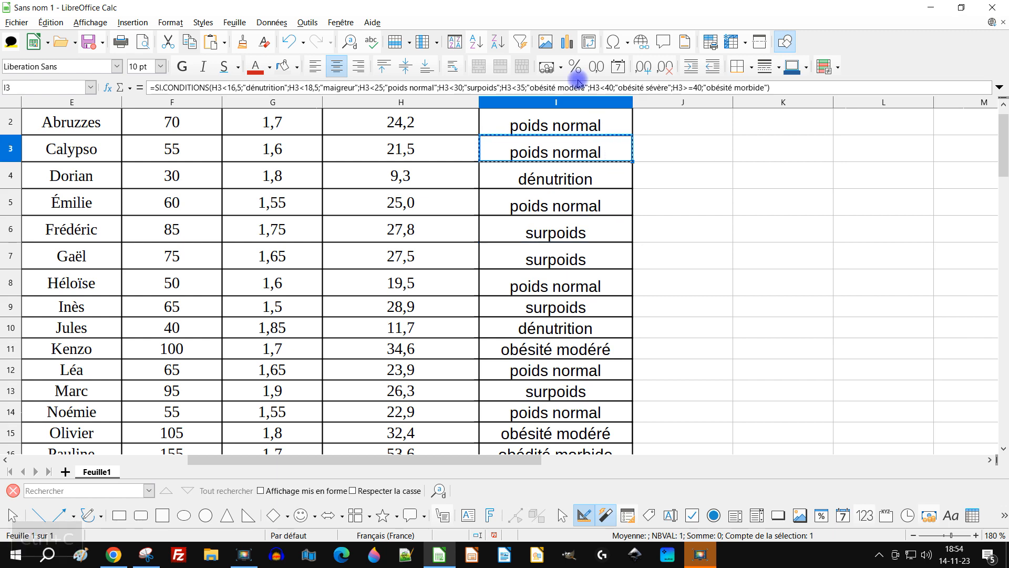
key(ctrl+shift+Down)
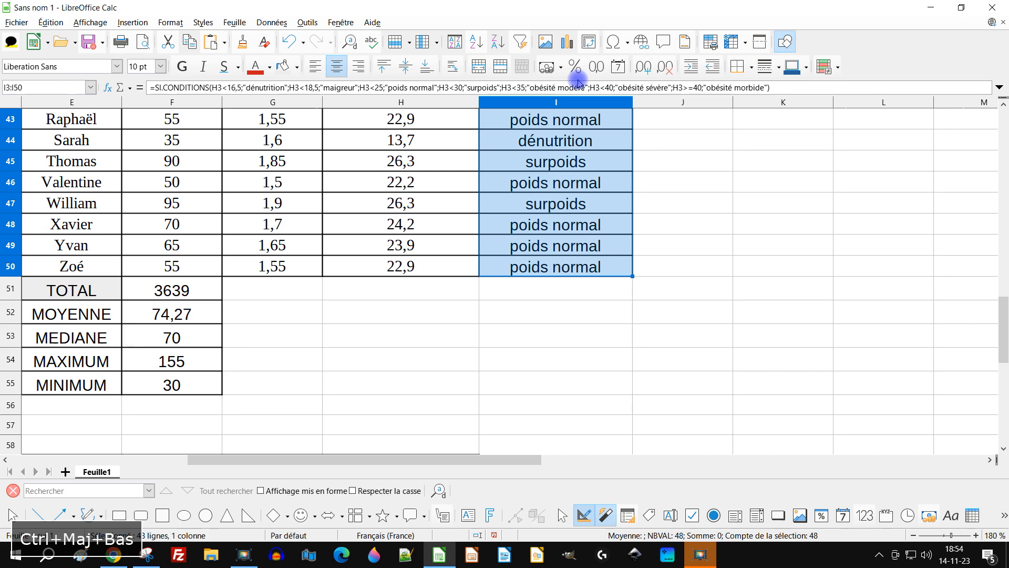
key(ctrl+v)
key(ctrl+Up)
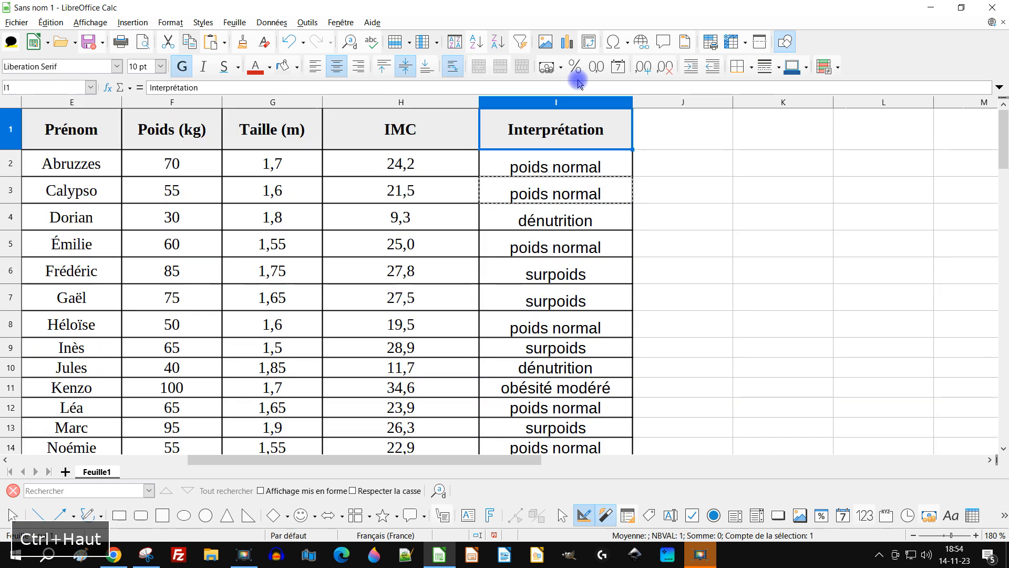
key(ctrl+Left)
key(ctrl+Left)
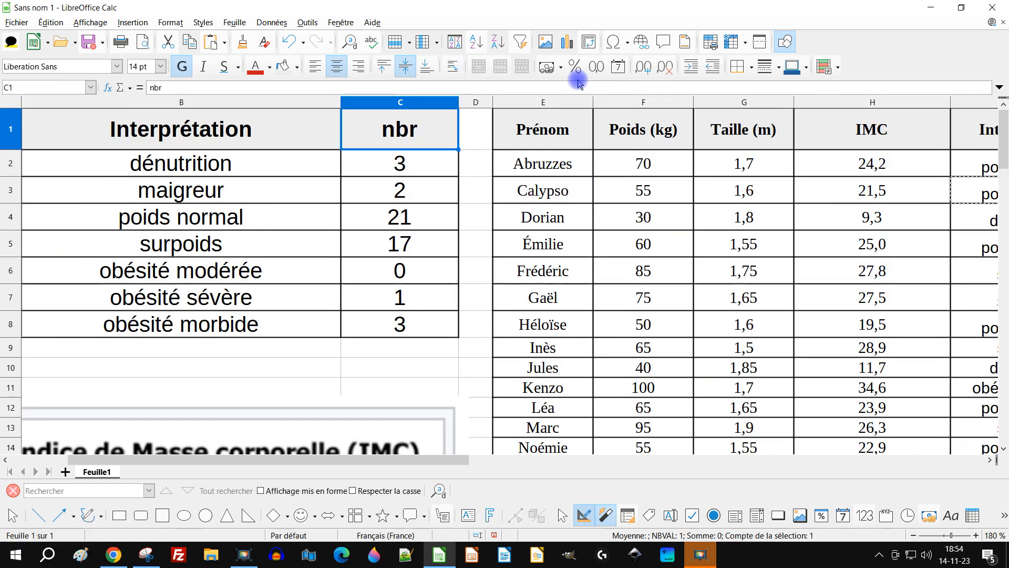
Step: Change the label for values below 35 in I3's SI.CONDITIONS formula to "obésité modérée"
scroll(473, 268, down, 2)
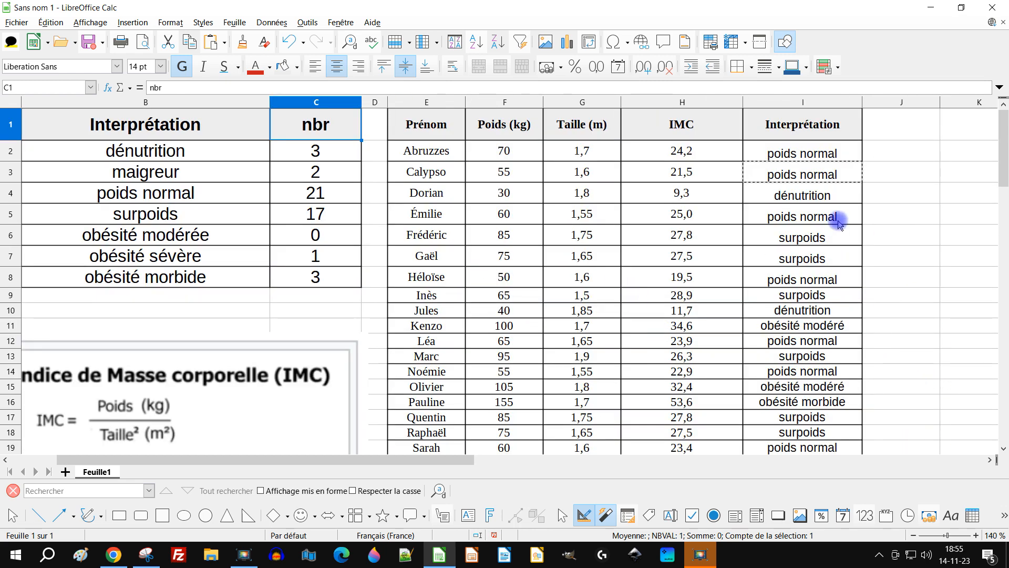
click(838, 172)
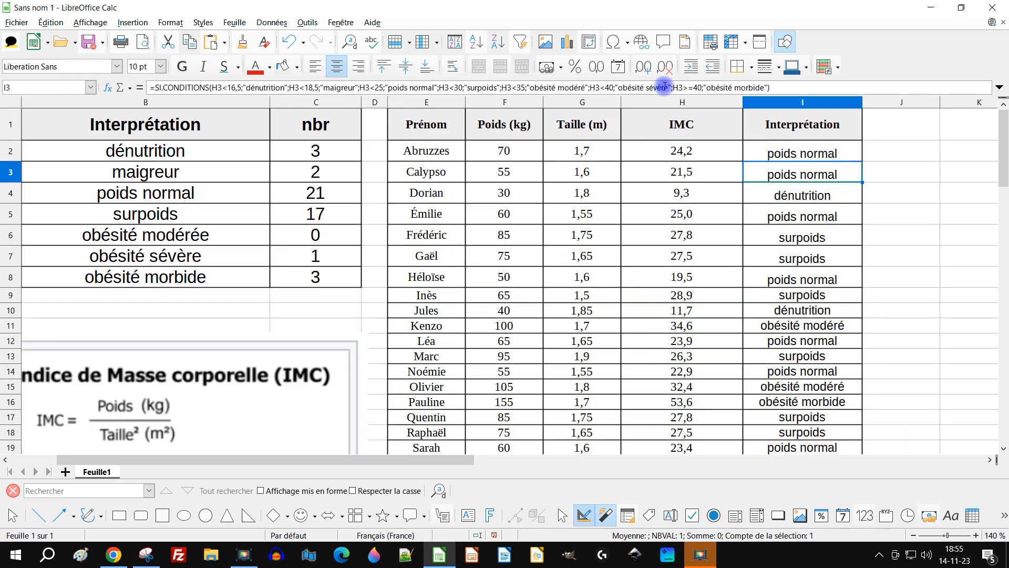
click(587, 88)
text(e)
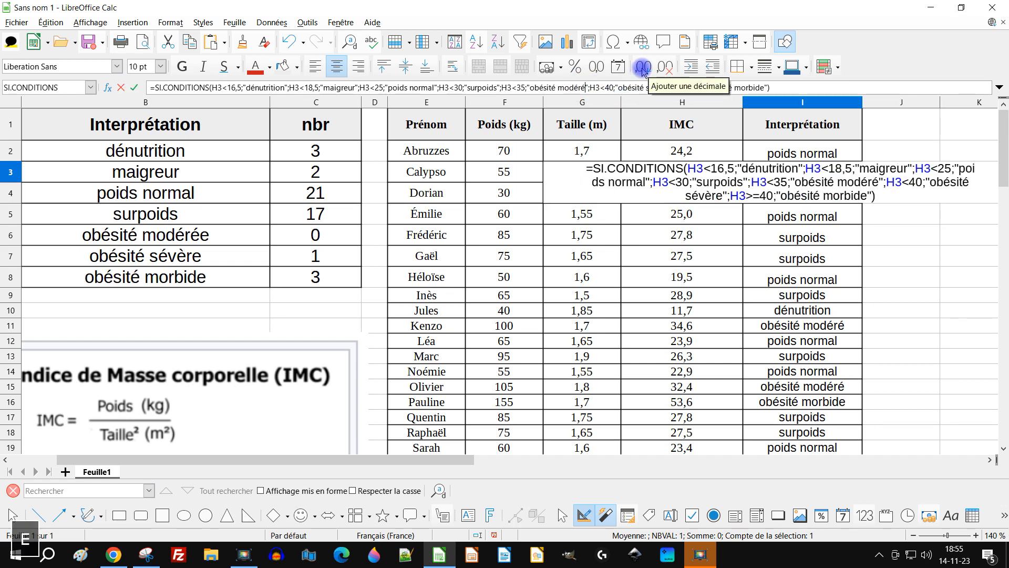
key(Return)
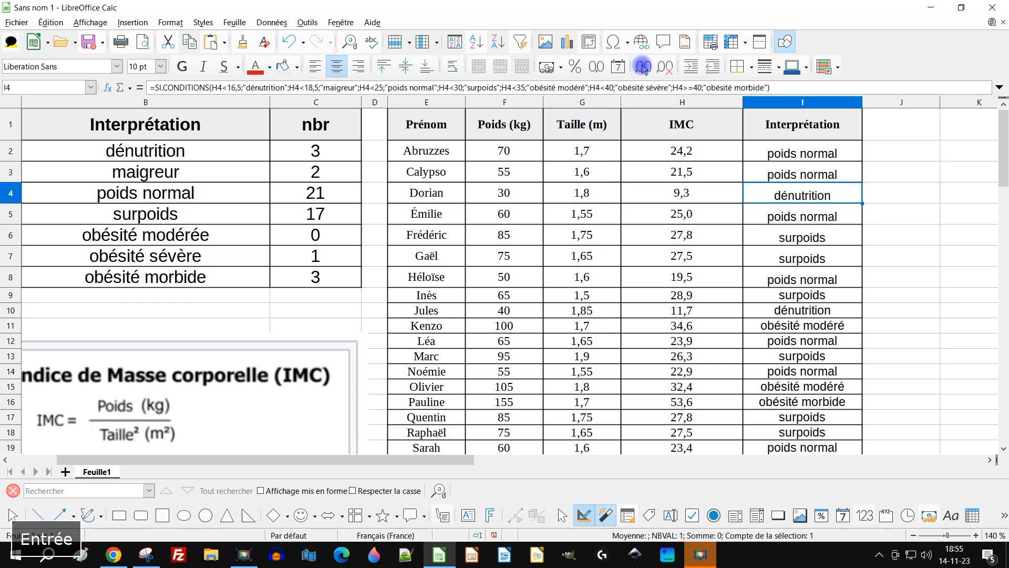
Step: Copy cell I3, and change the label for values below 35 in I2's nested SI formula to "obésité modérée"
click(824, 174)
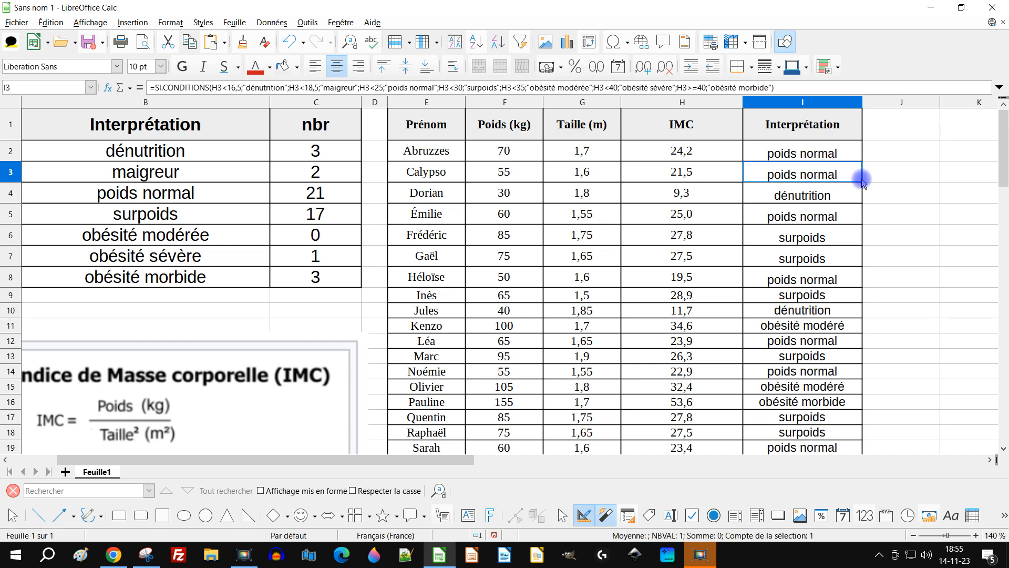
key(ctrl+c)
click(838, 153)
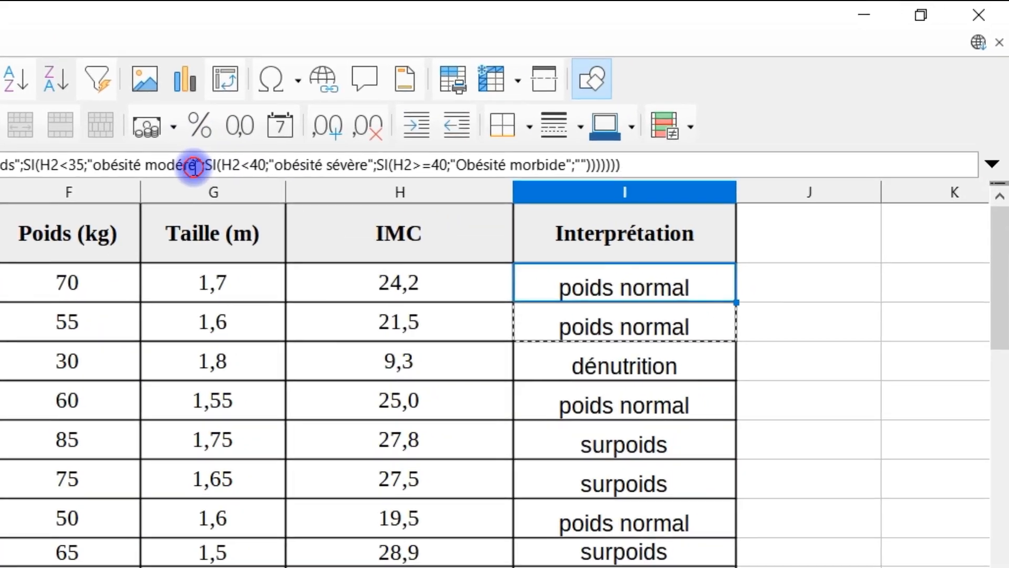
click(528, 104)
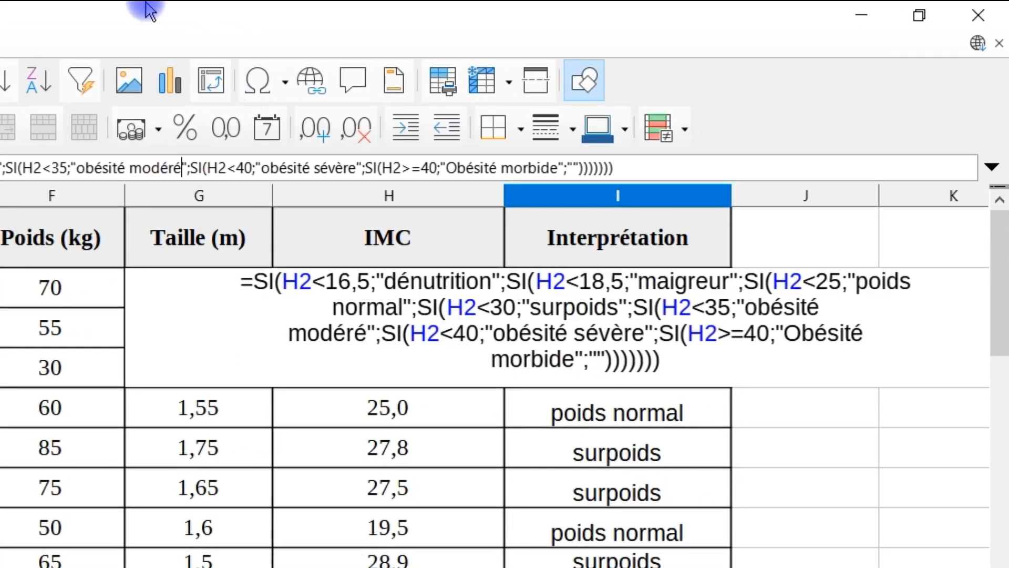
text(e)
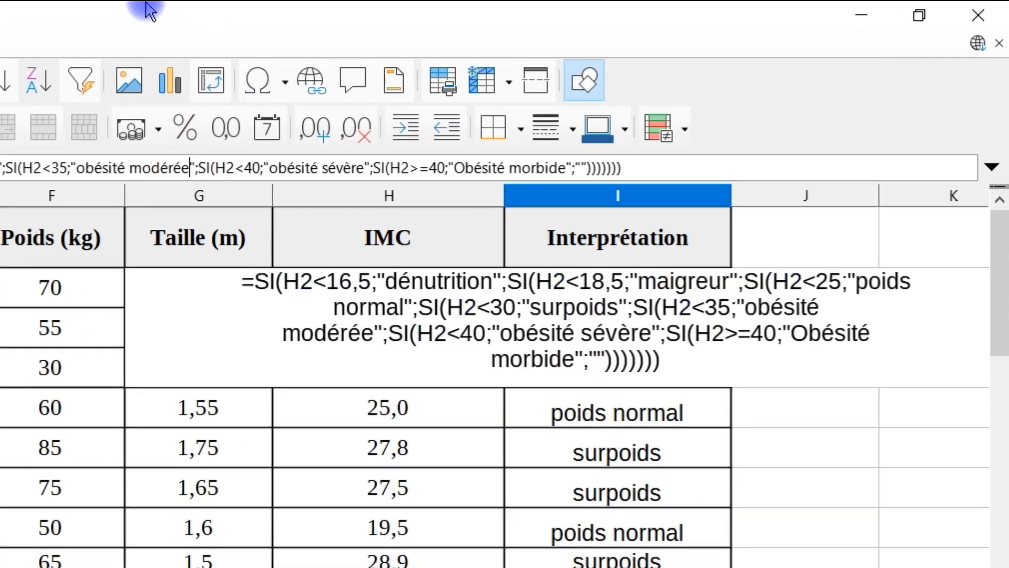
key(Return)
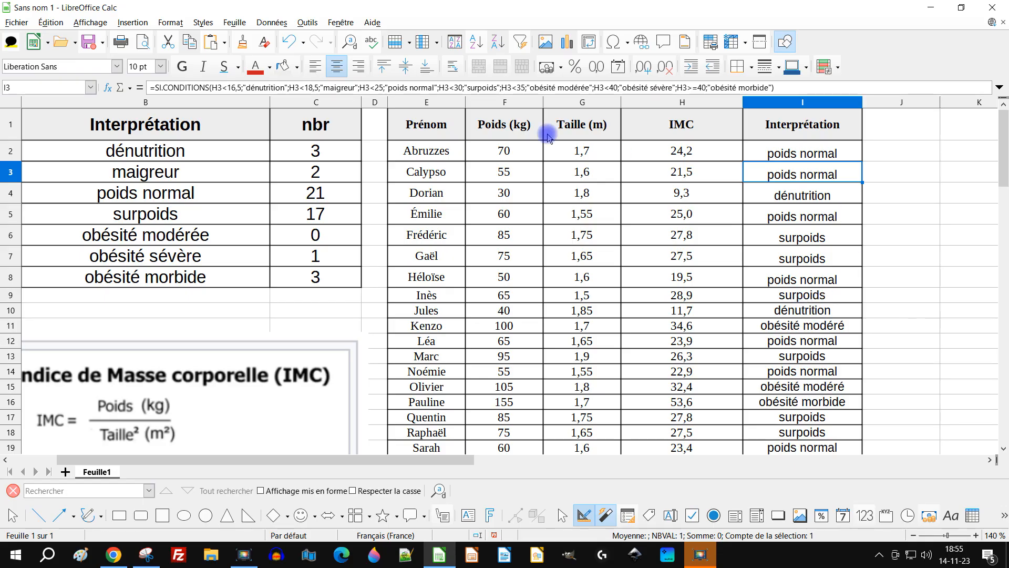
Step: Paste the copied SI.CONDITIONS formula over I3:I50 and return to the top of the Interprétation column
key(ctrl+shift+Down)
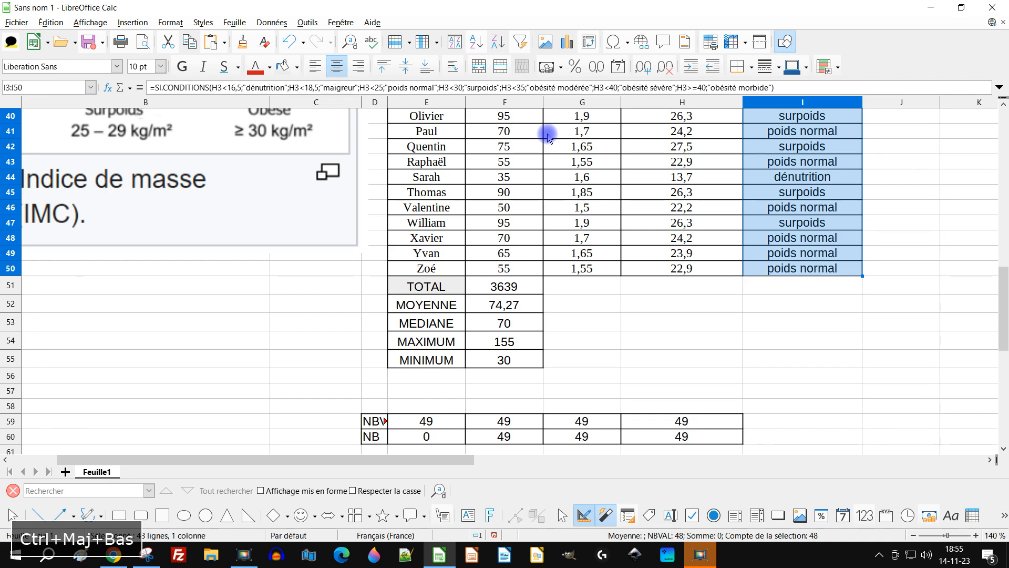
key(ctrl+v)
key(ctrl+Up)
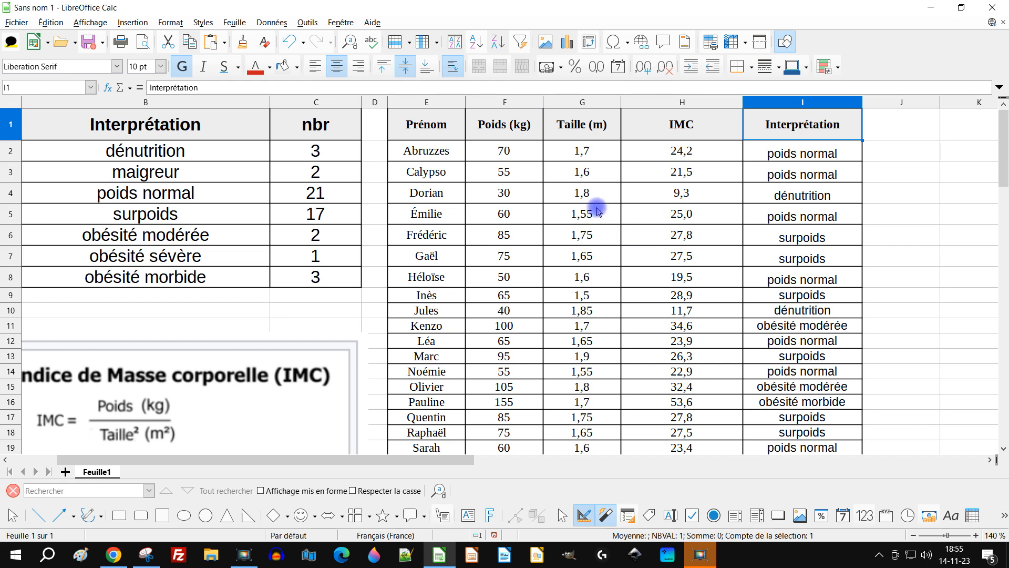
Step: Set the weight in F3 to 155 kg and bring the whole category table into view to check the counts
click(506, 171)
text(1)
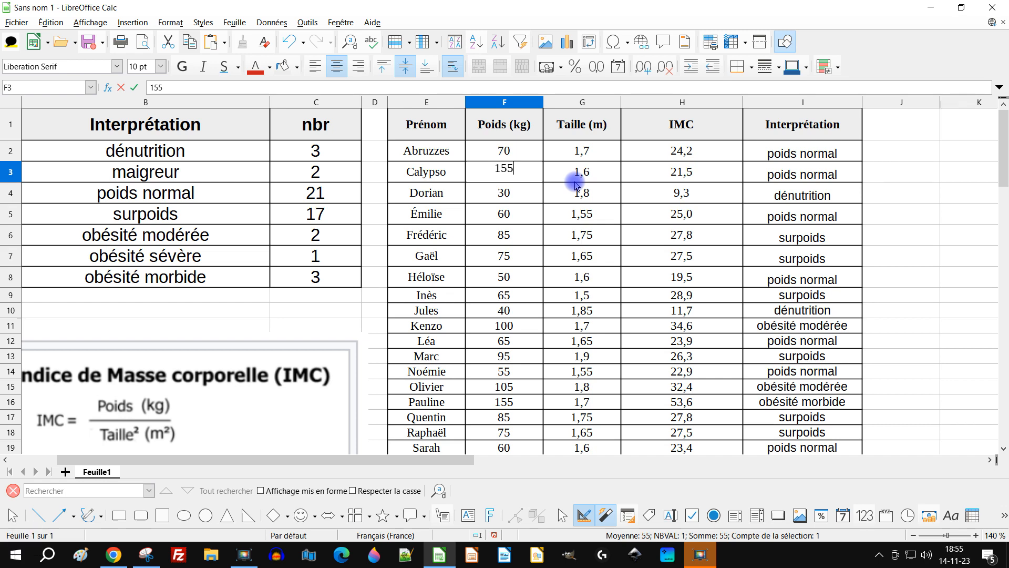
key(Return)
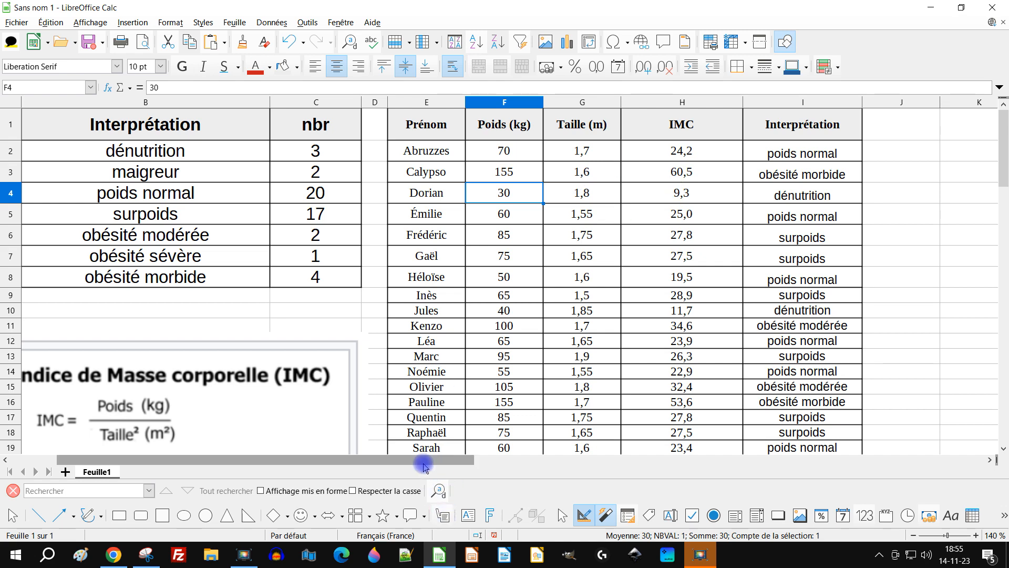
mouse_move(424, 462)
mouse_down()
mouse_move(383, 467)
mouse_move(453, 474)
mouse_move(420, 476)
mouse_up()
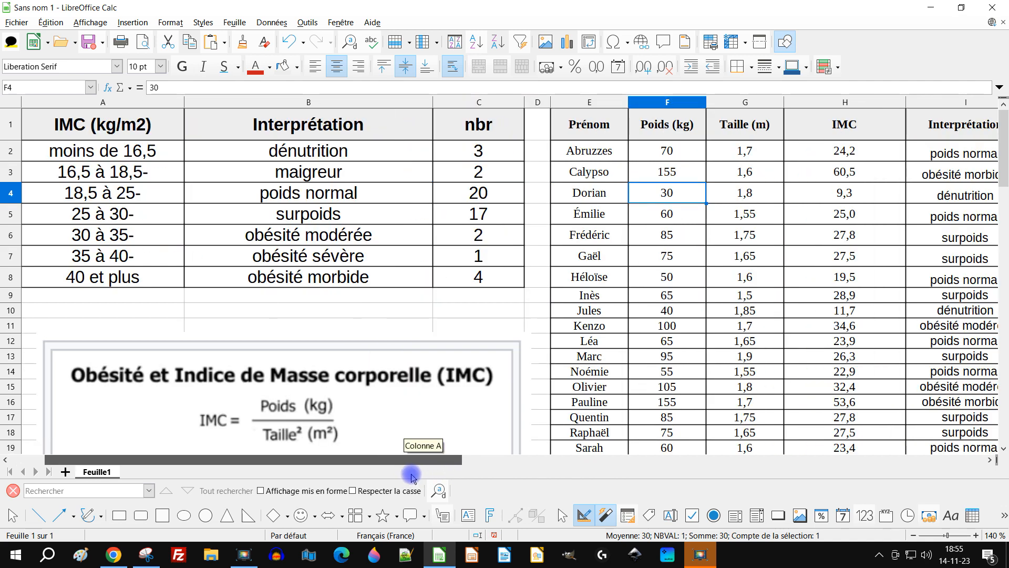
Step: Test the category counts by setting the weight in F3 to 100 kg and to 120 kg
click(668, 175)
text(1)
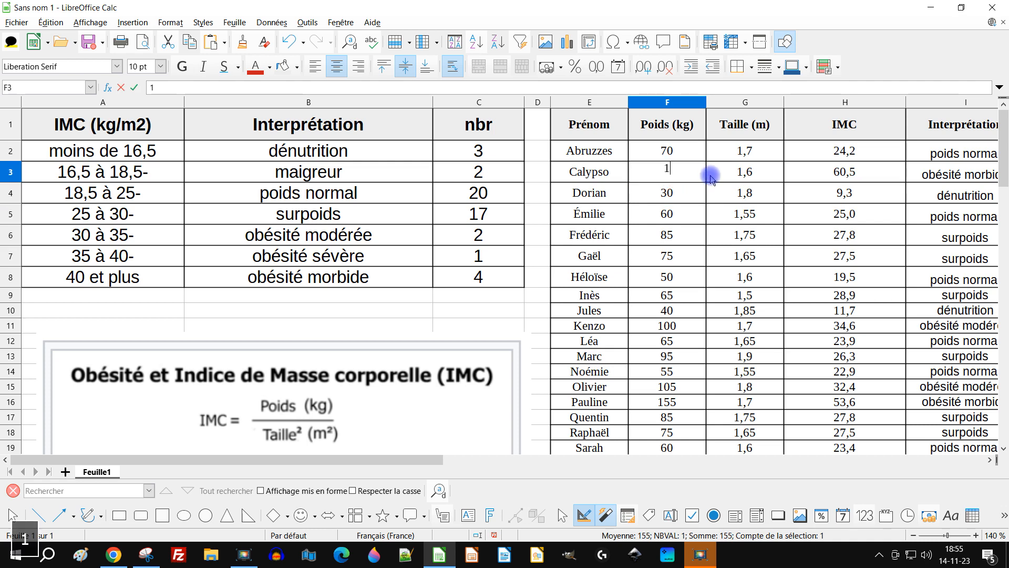
text(00)
key(Return)
key(Up)
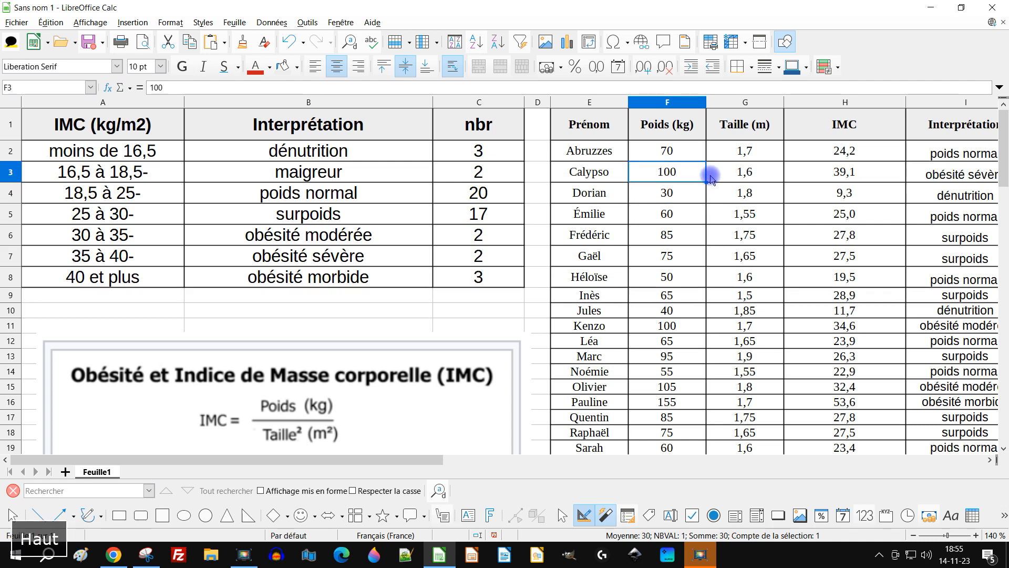
text(1)
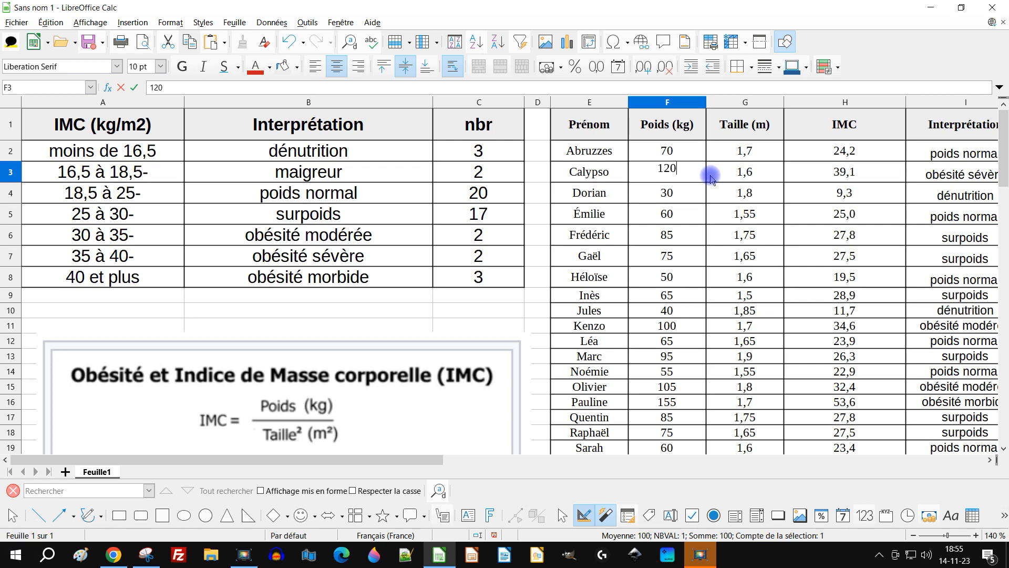
key(Return)
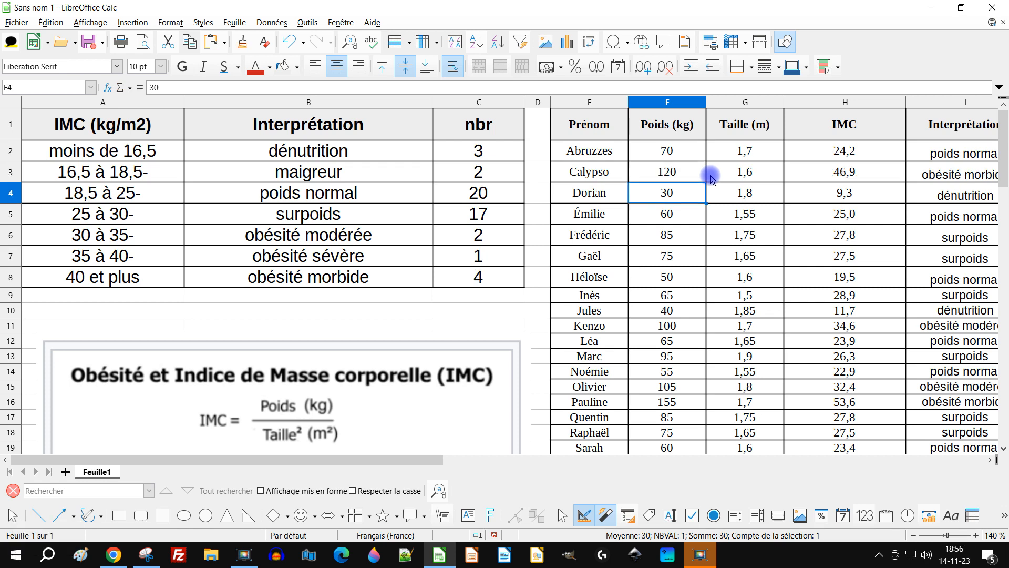
Step: Test the category counts again with F3 weights of 110 kg and 100 kg
key(Up)
text(1)
key(Return)
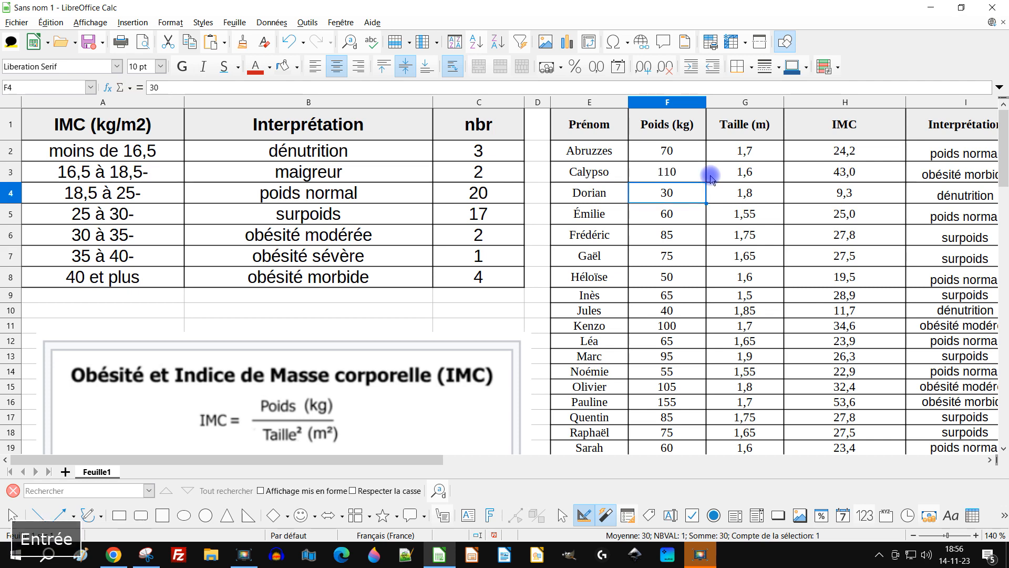
key(Up)
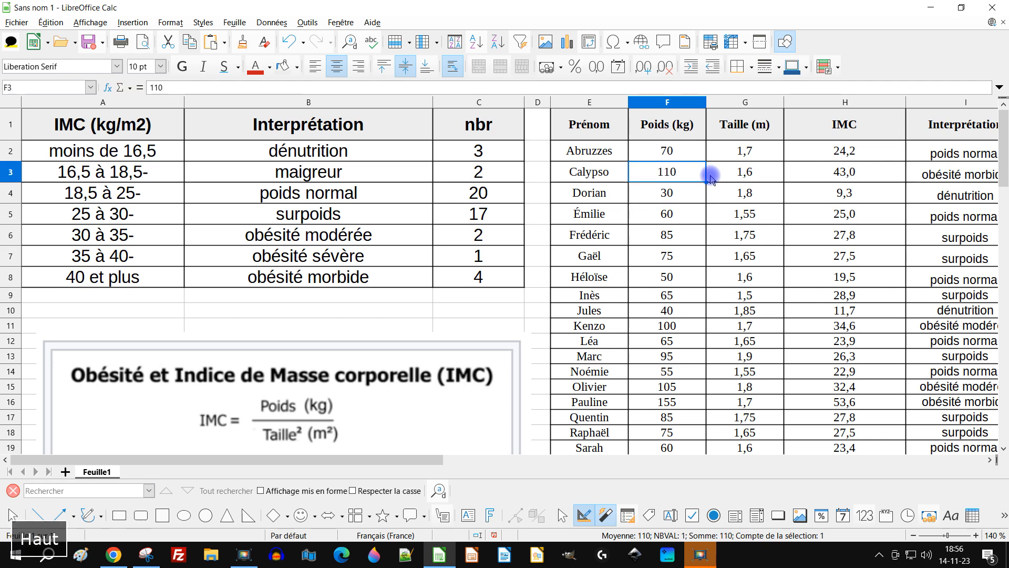
text(100)
key(Return)
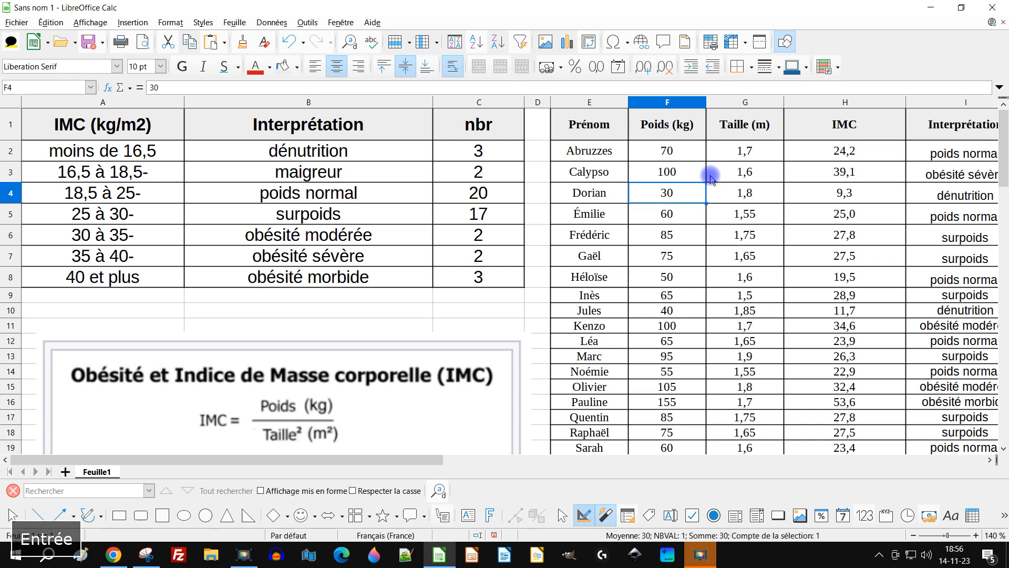
Step: Try weights of 102 kg and 105 kg in F3 to test the boundary between obésité sévère and obésité morbide
key(Up)
text(10)
key(Return)
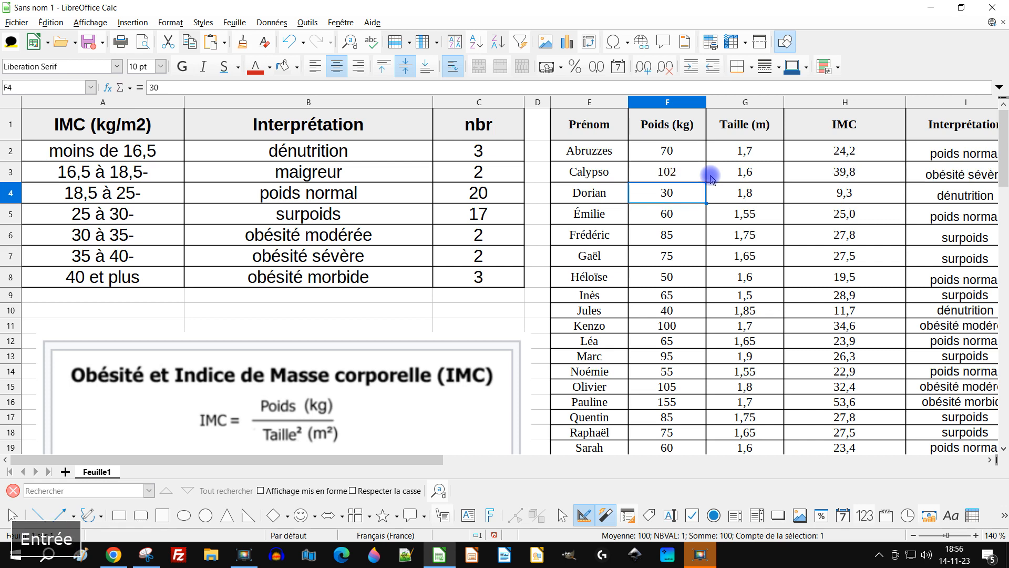
key(Up)
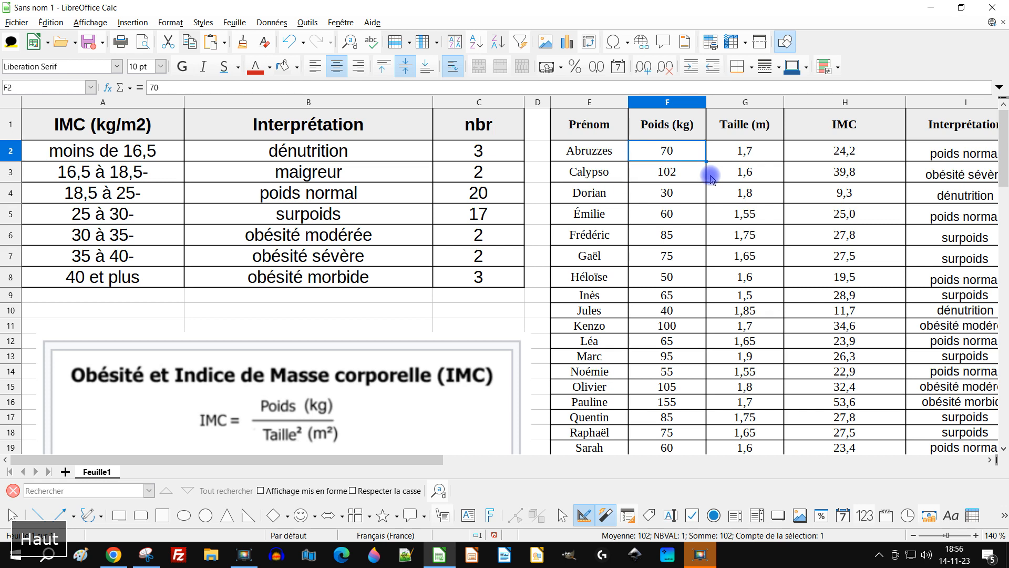
key(BackSpace)
text(10)
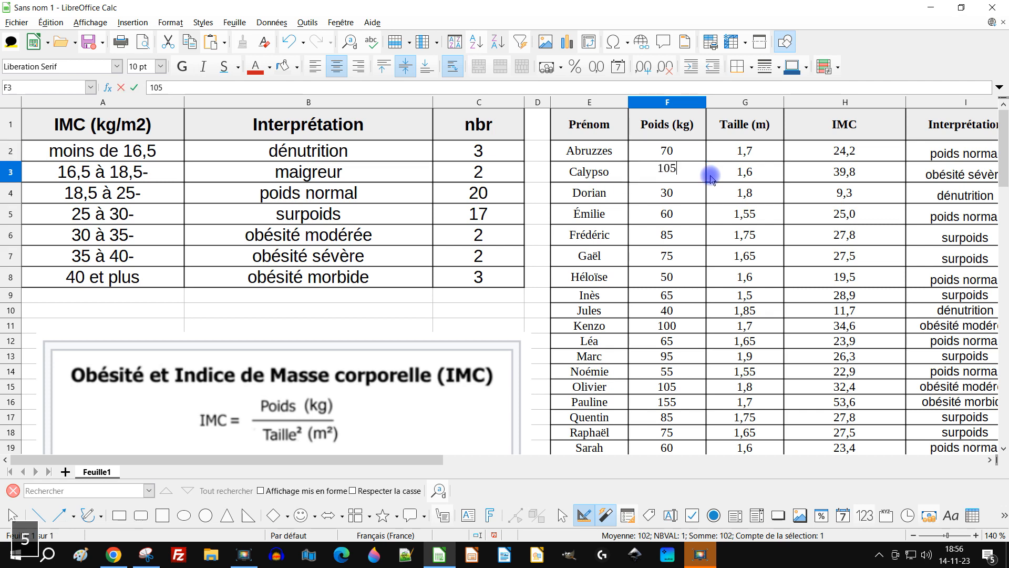
key(Return)
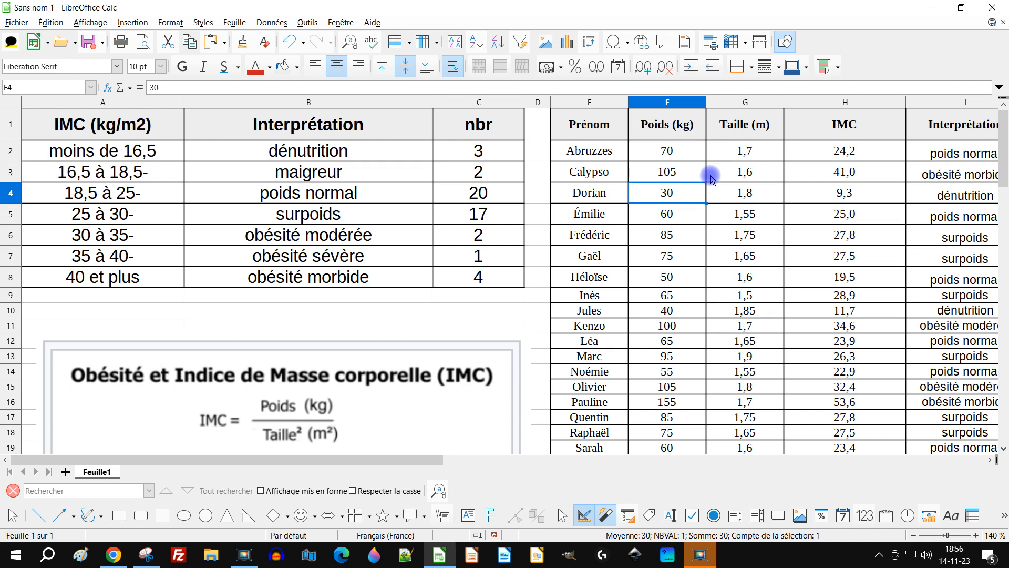
Step: Set the weight in F3 to 99 kg and check the category counts in column C
click(669, 179)
text(99)
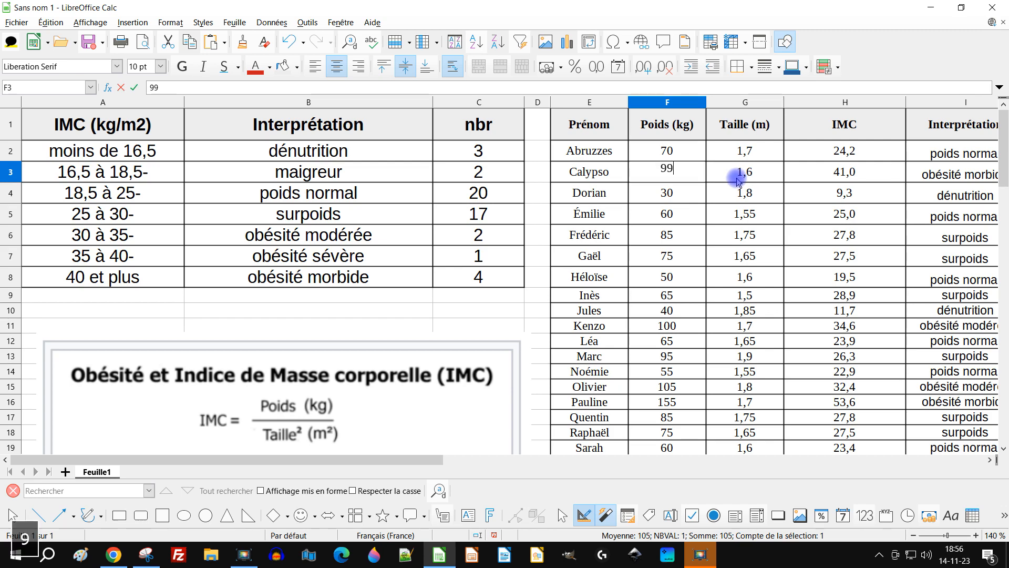
key(Return)
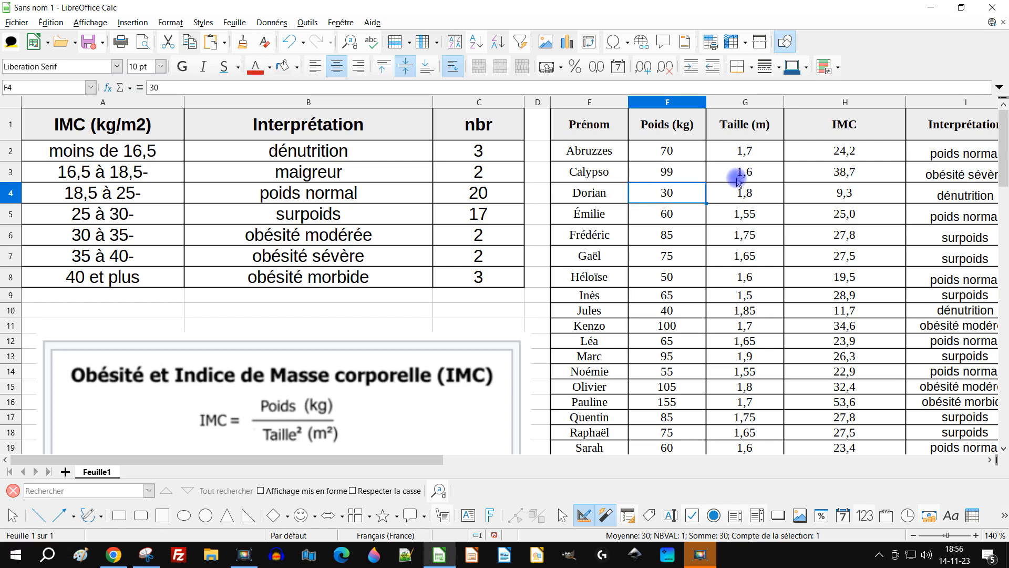
scroll(699, 410, up, 3)
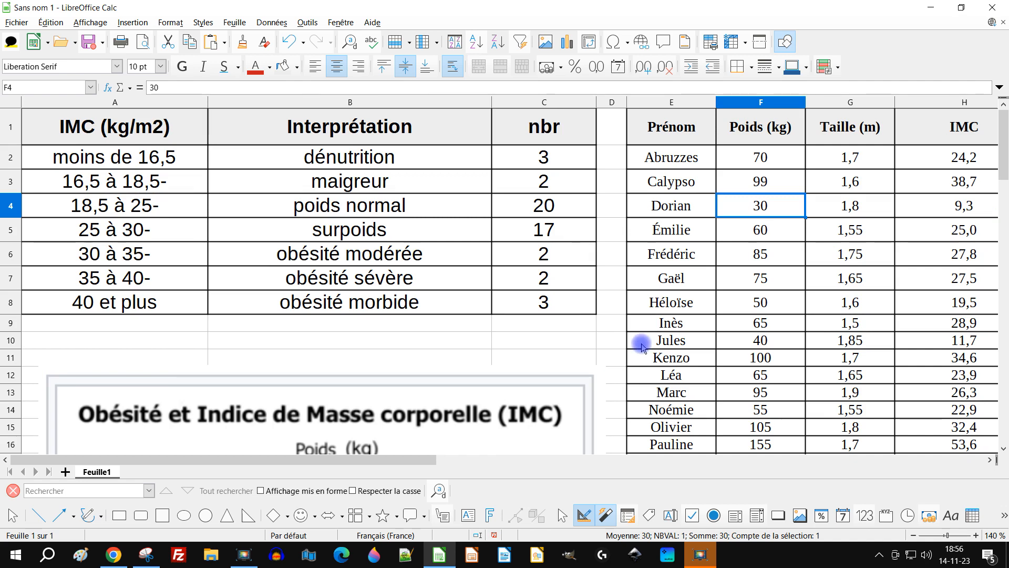
scroll(644, 347, down, 1)
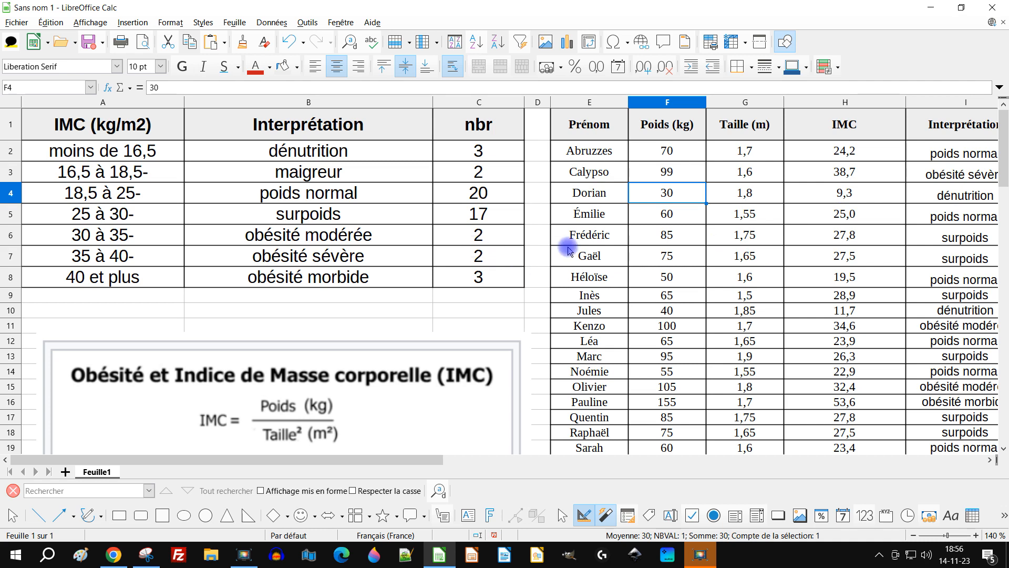
click(667, 173)
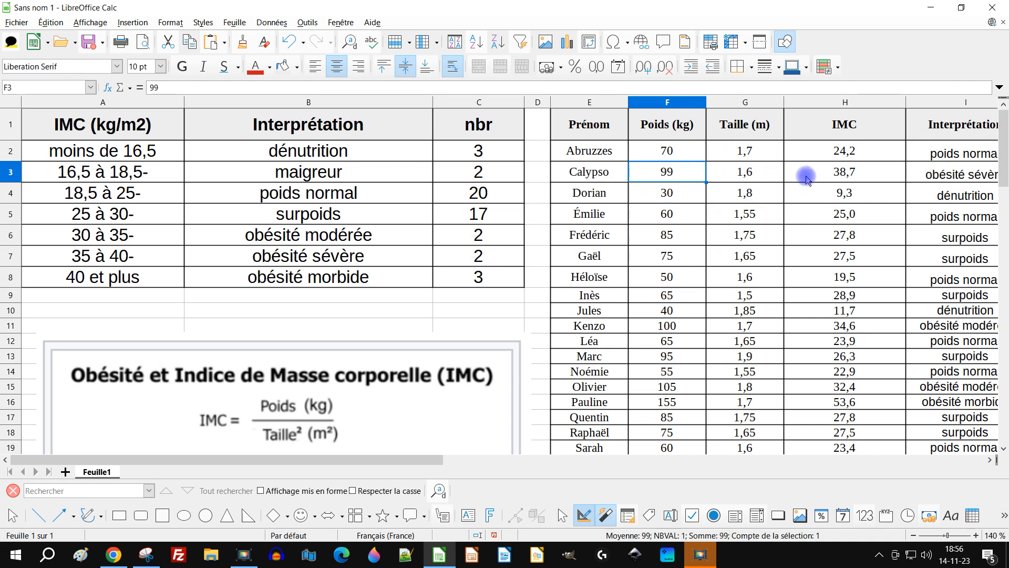
Step: Review the three ways of calculating the IMC by inspecting the formulas in H2, H3 and H4
scroll(715, 243, down, 1)
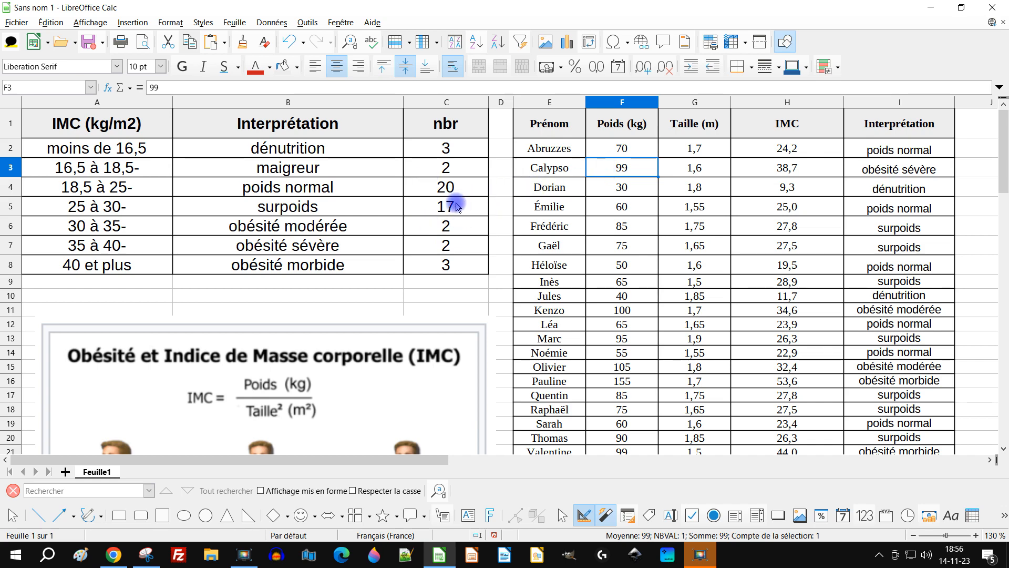
scroll(724, 230, down, 1)
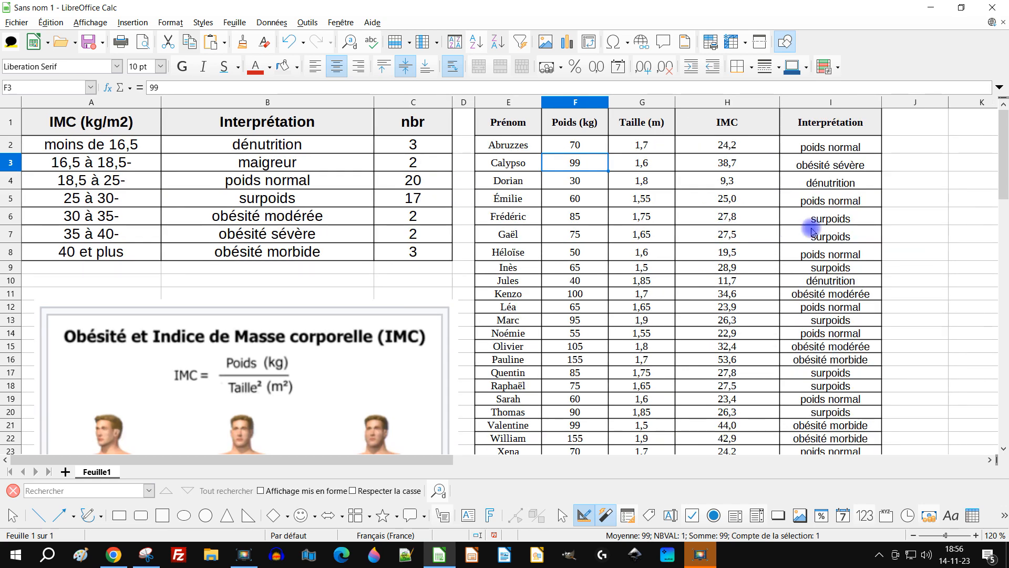
scroll(699, 265, down, 2)
scroll(646, 268, up, 2)
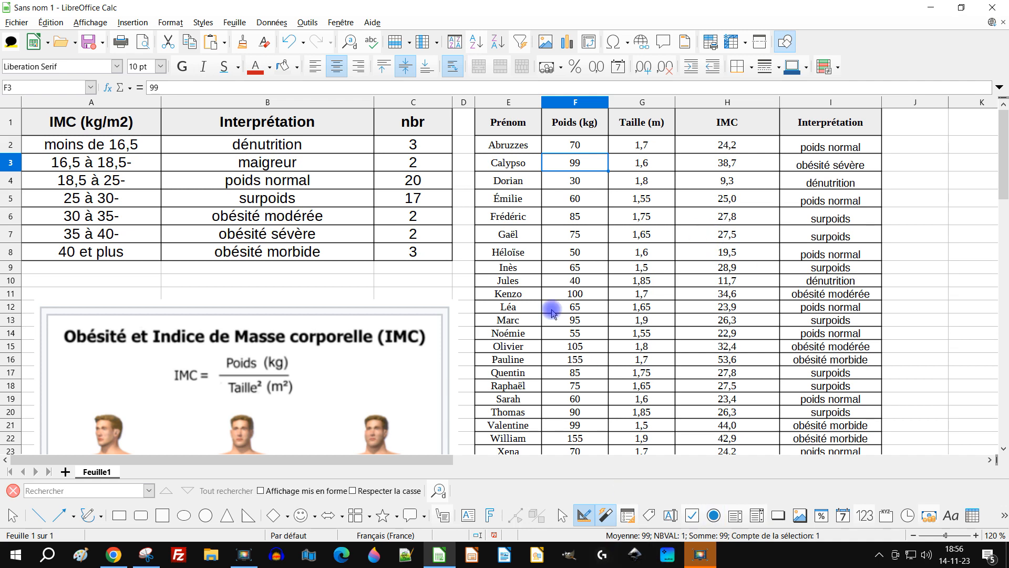
click(714, 146)
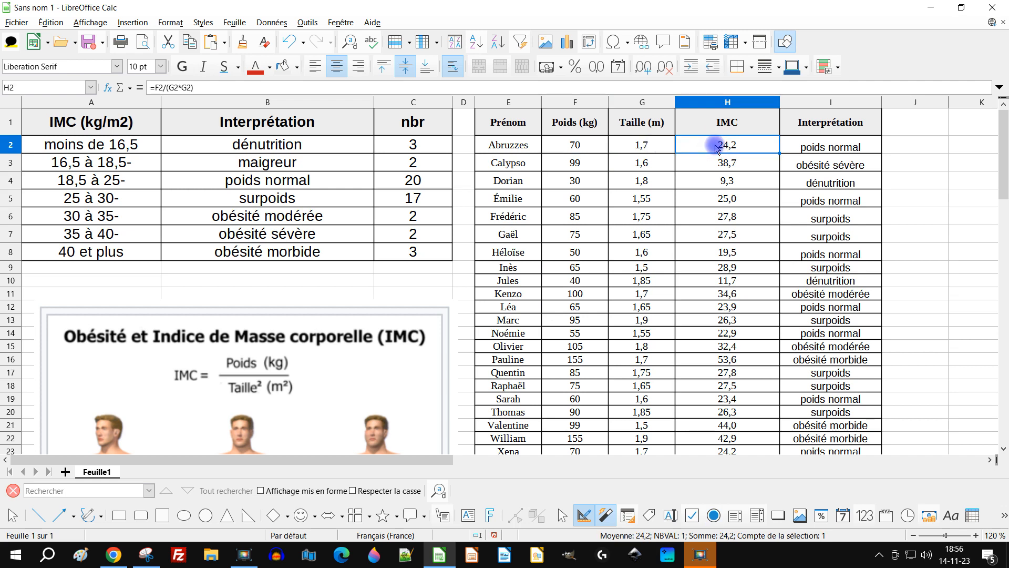
double_click(715, 145)
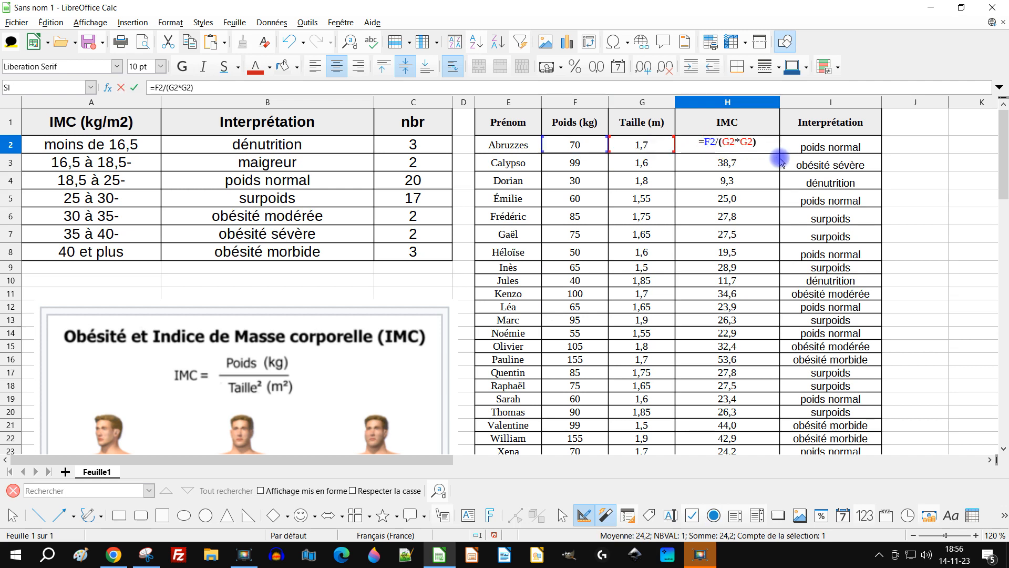
key(Return)
double_click(746, 164)
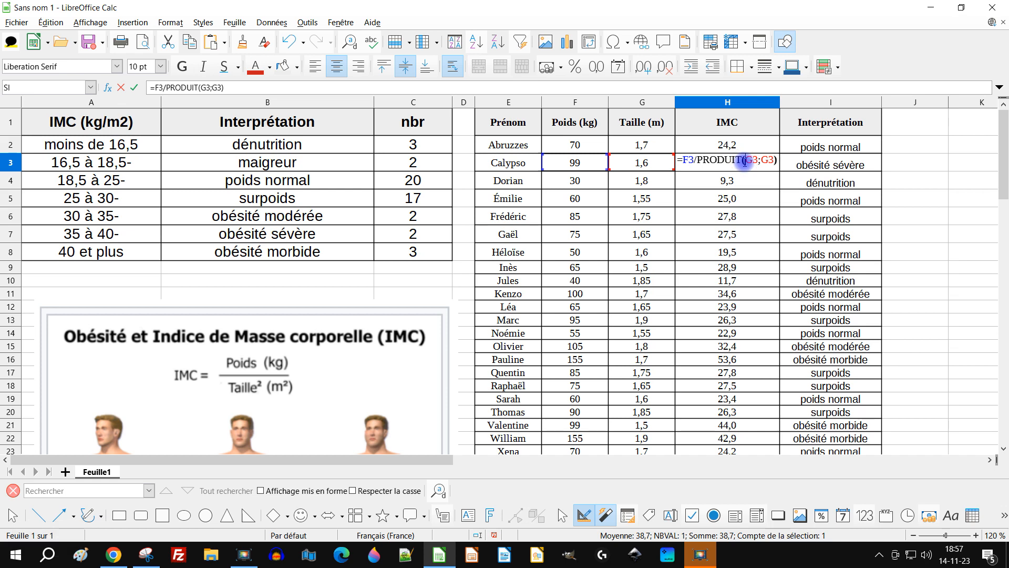
key(Return)
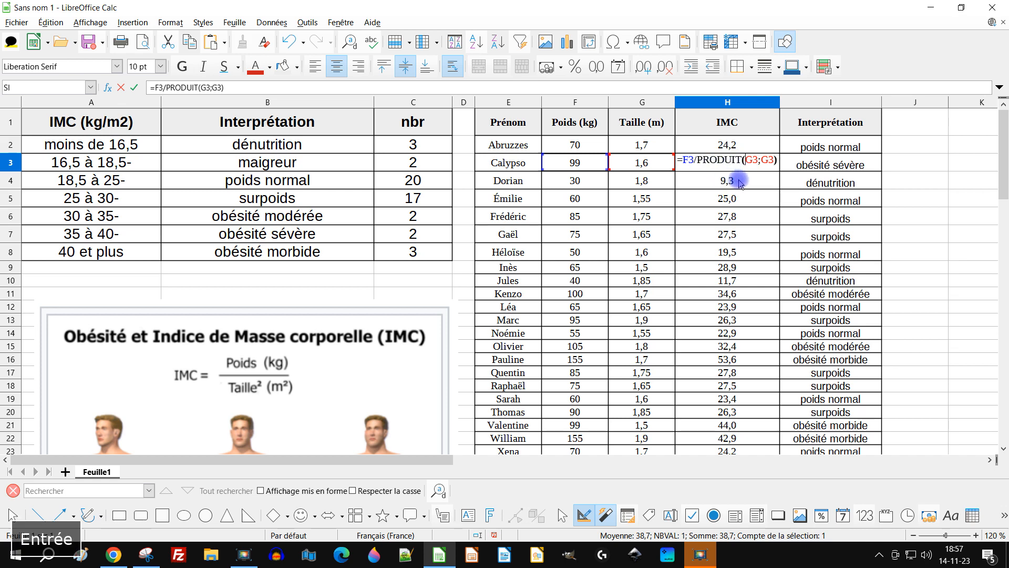
double_click(740, 184)
click(722, 190)
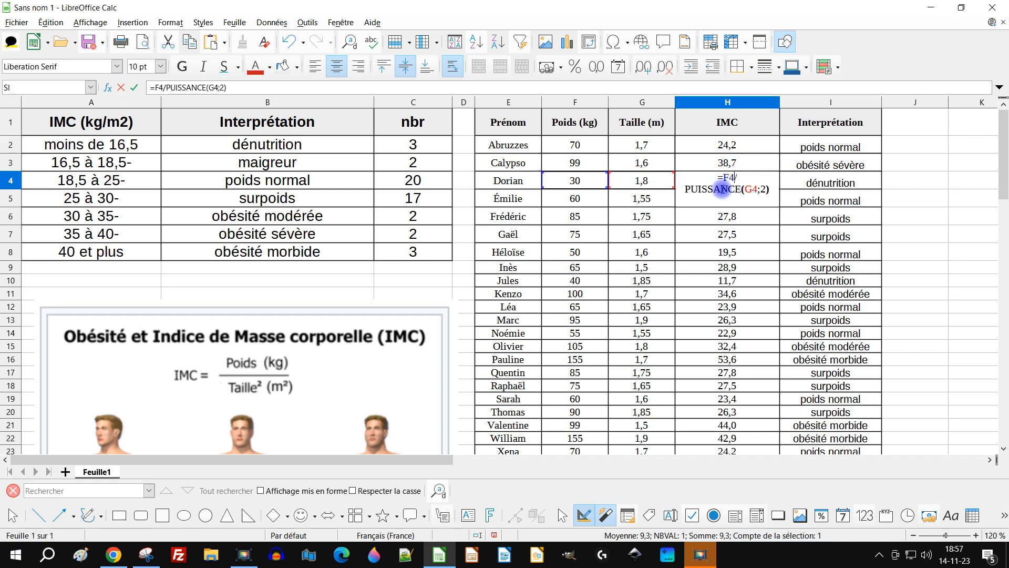
key(Return)
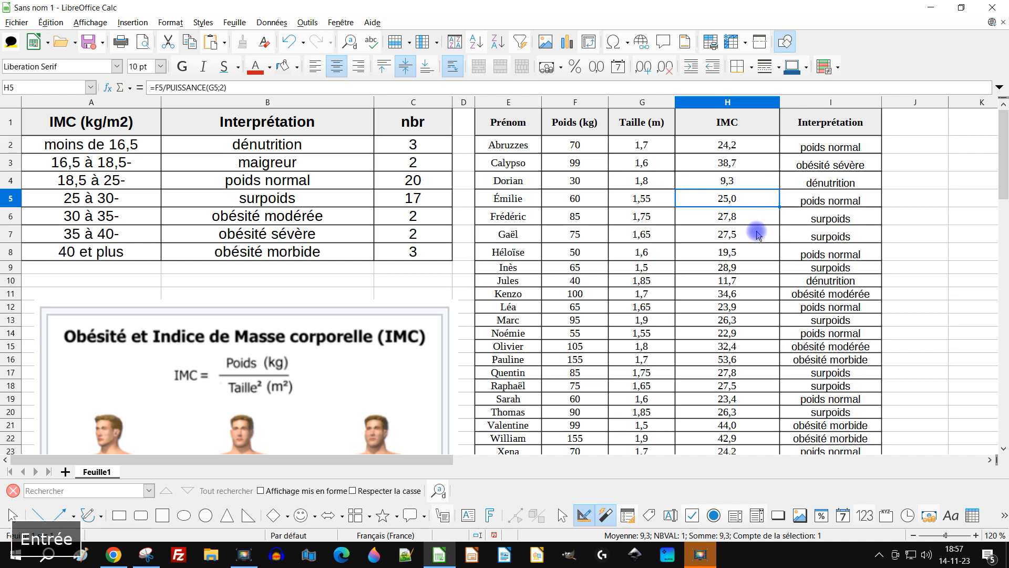
Step: Inspect the total and average formulas for the weights in F51 and F52 below the table
scroll(757, 234, down, 14)
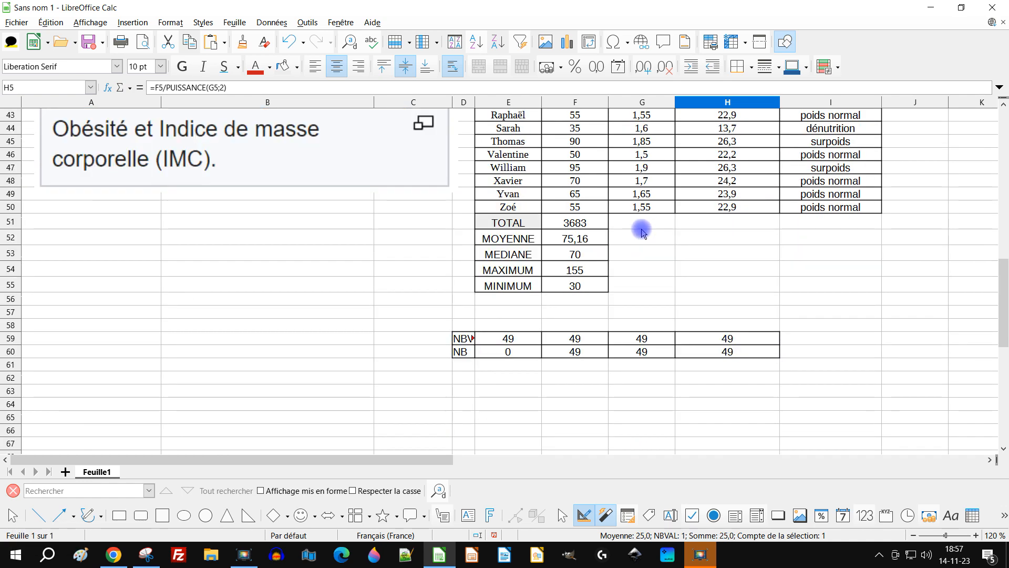
double_click(580, 222)
scroll(639, 242, up, 14)
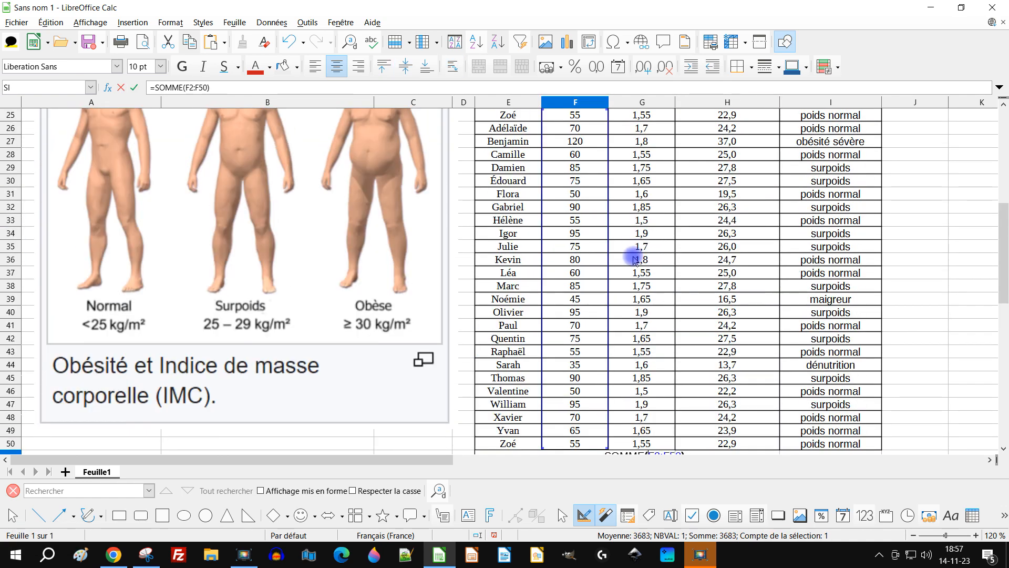
scroll(637, 255, down, 16)
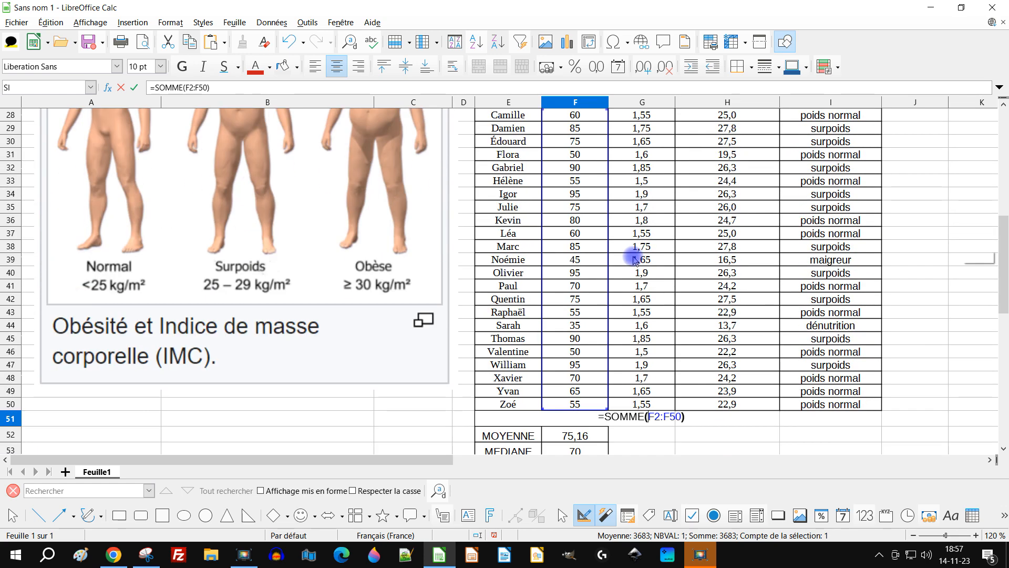
key(Return)
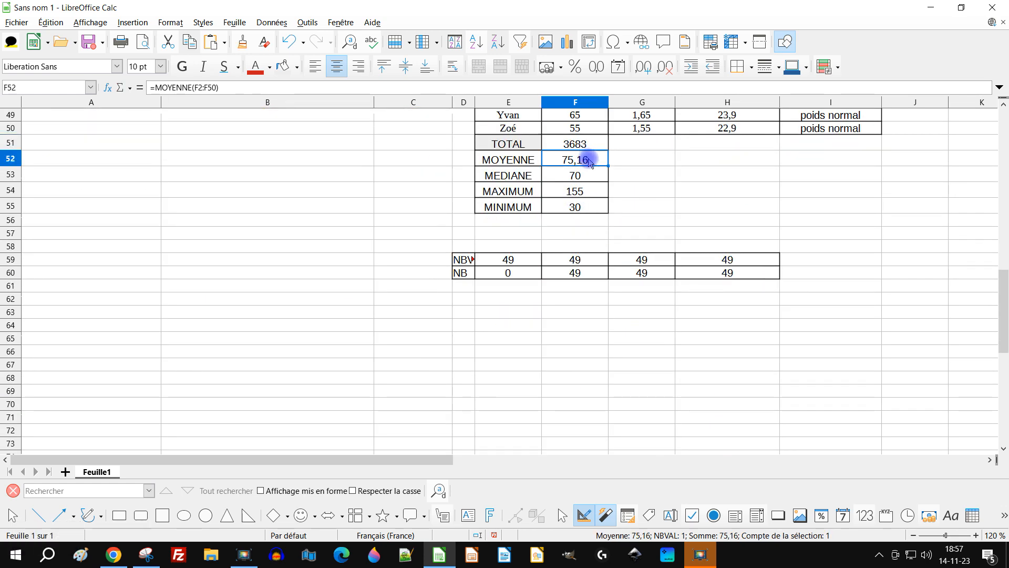
double_click(589, 160)
key(Return)
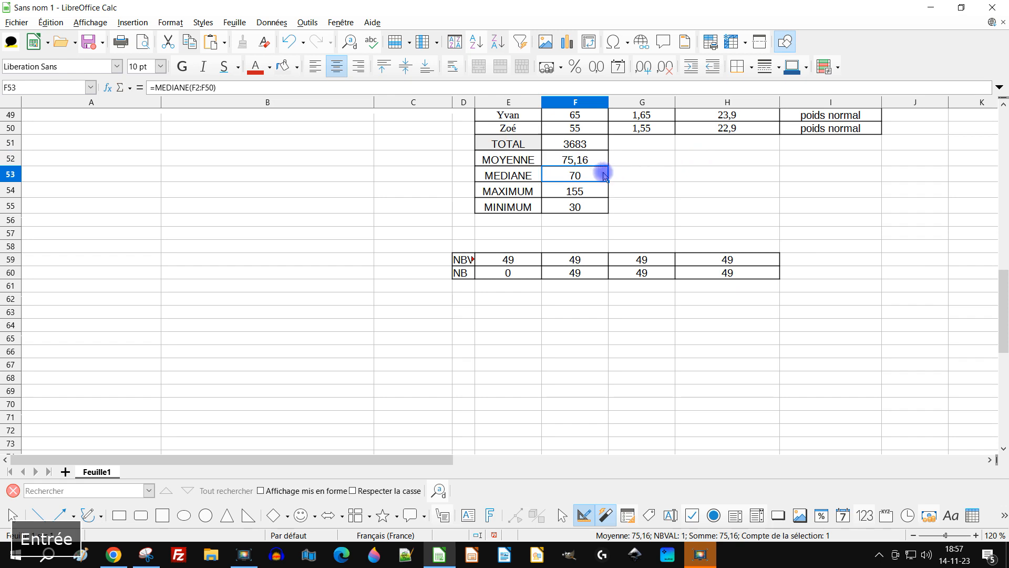
Step: Inspect the median, maximum and minimum formulas for the weights in F53, F54 and F55
double_click(586, 176)
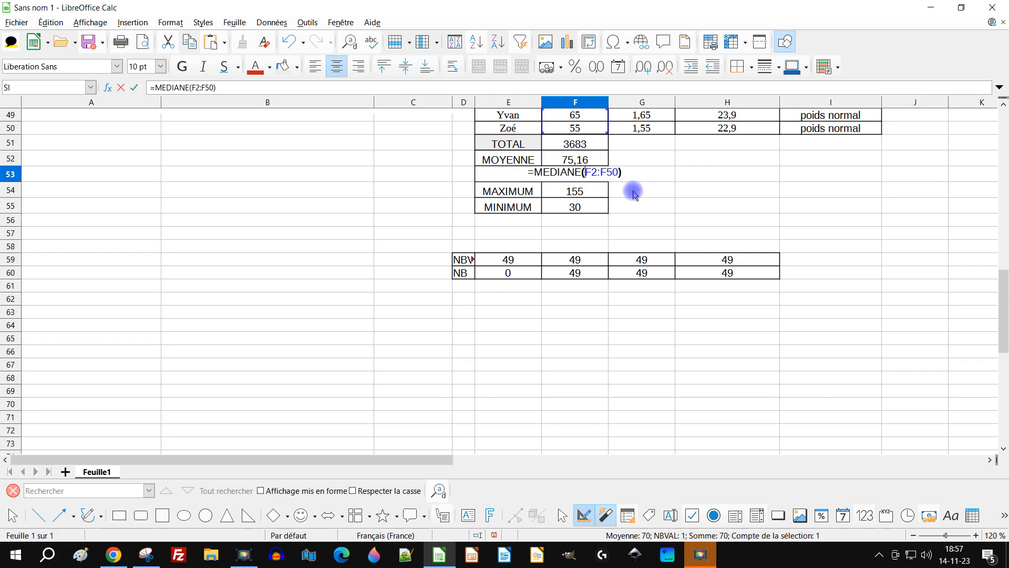
key(Return)
double_click(584, 191)
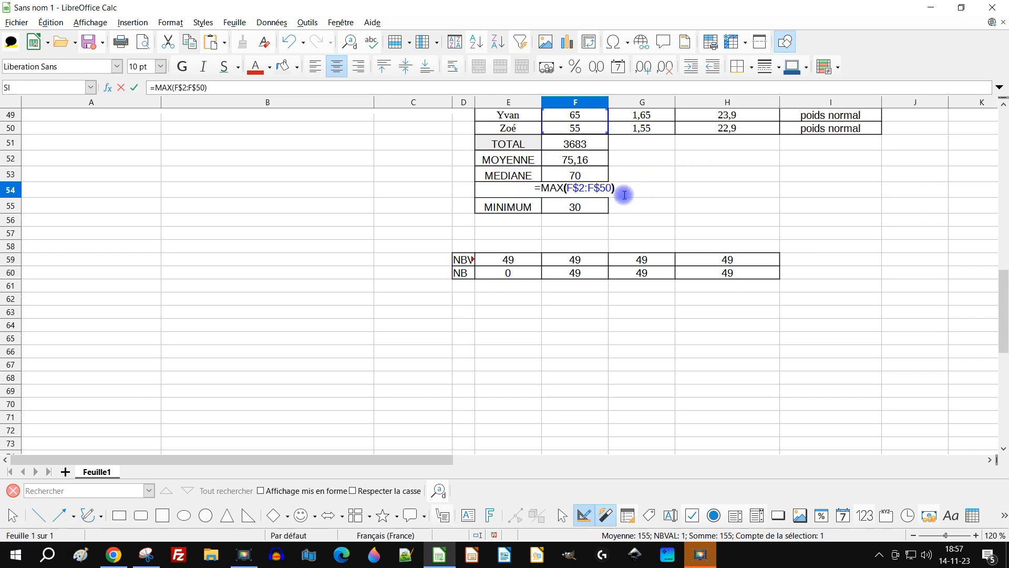
key(Return)
double_click(581, 207)
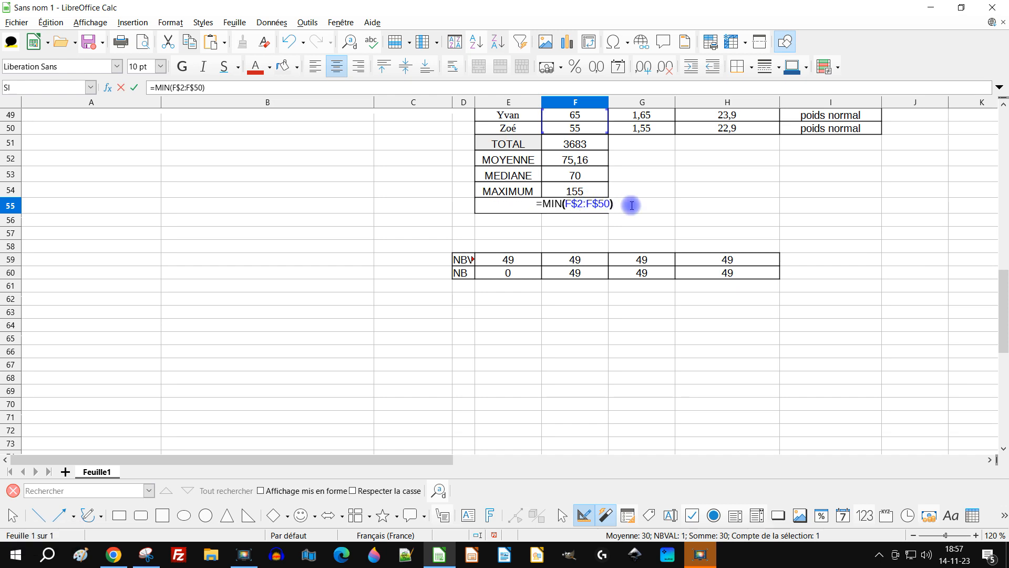
key(Return)
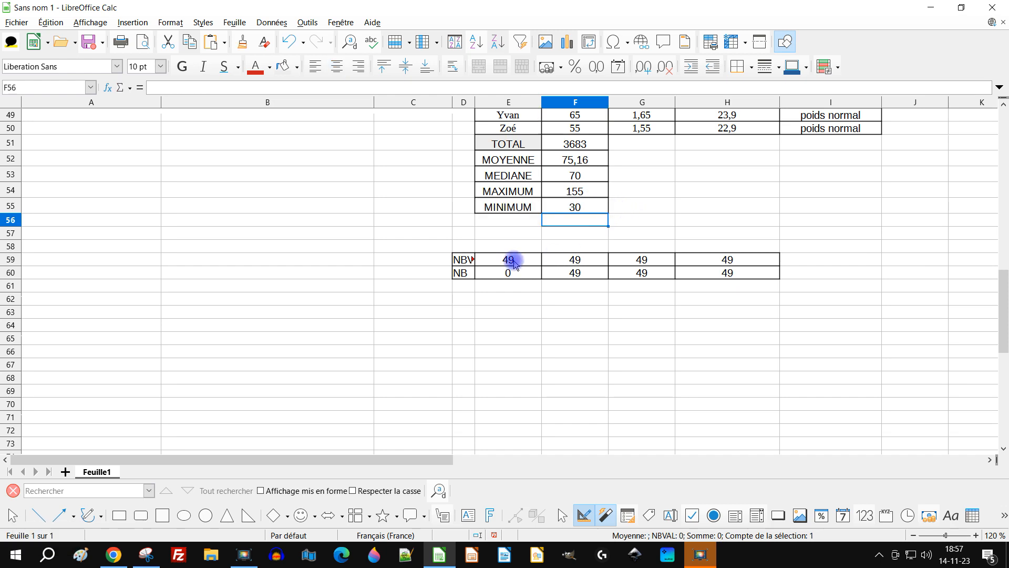
Step: Inspect the NBVAL and NB counting formulas for the first-name column in E59 and E60
click(513, 261)
double_click(514, 261)
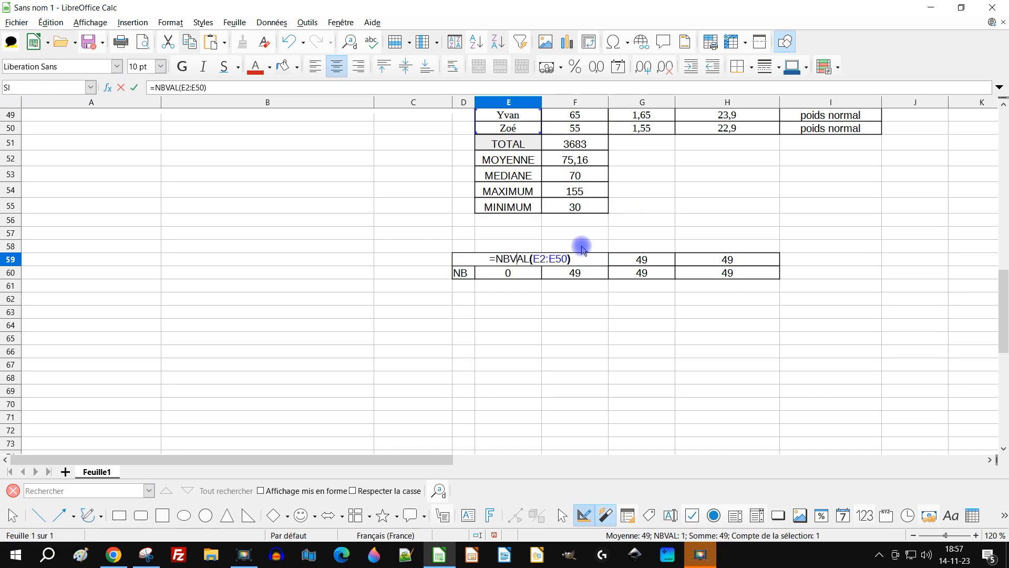
key(Return)
double_click(514, 271)
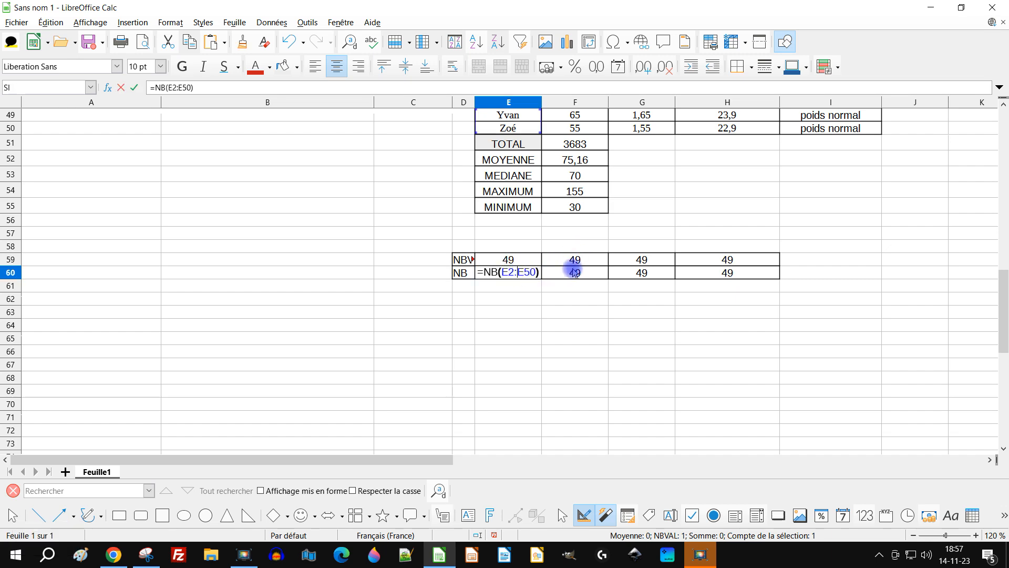
key(Return)
Step: Compare the nested SI formula in I2 with the SI.CONDITIONS formula in I3 that interpret the IMC
scroll(901, 252, up, 16)
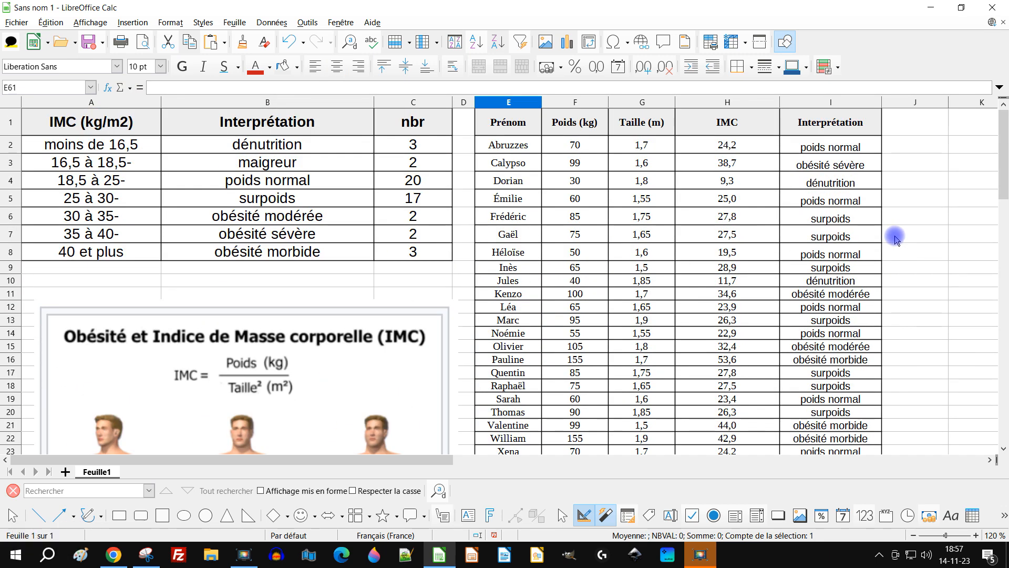
click(834, 152)
double_click(833, 152)
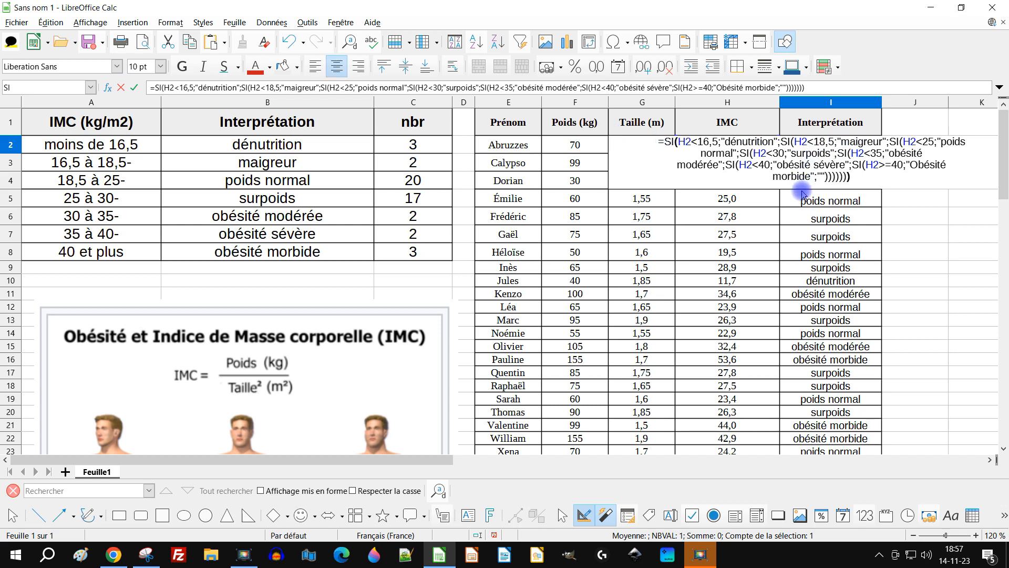
key(Return)
double_click(841, 164)
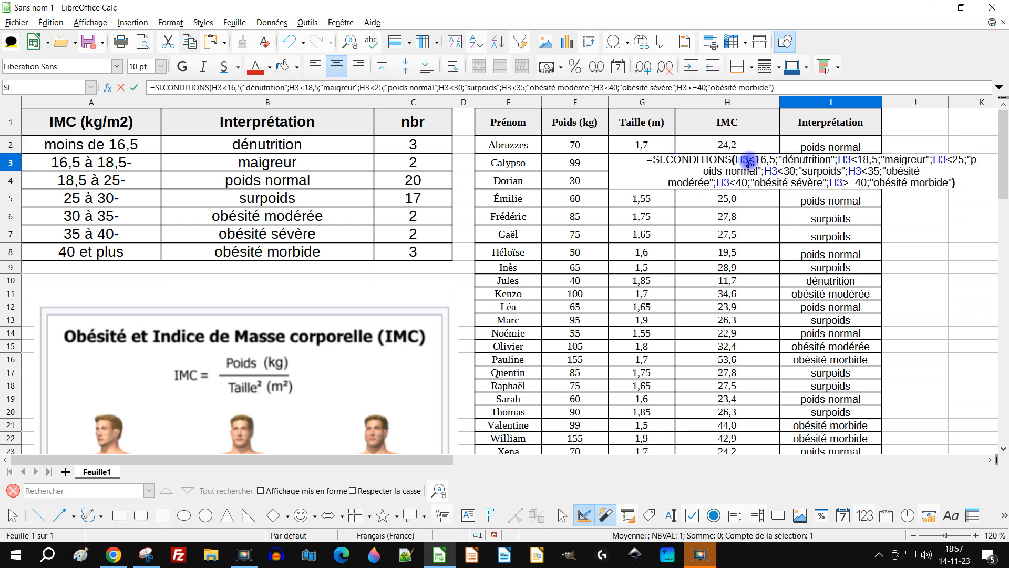
key(Return)
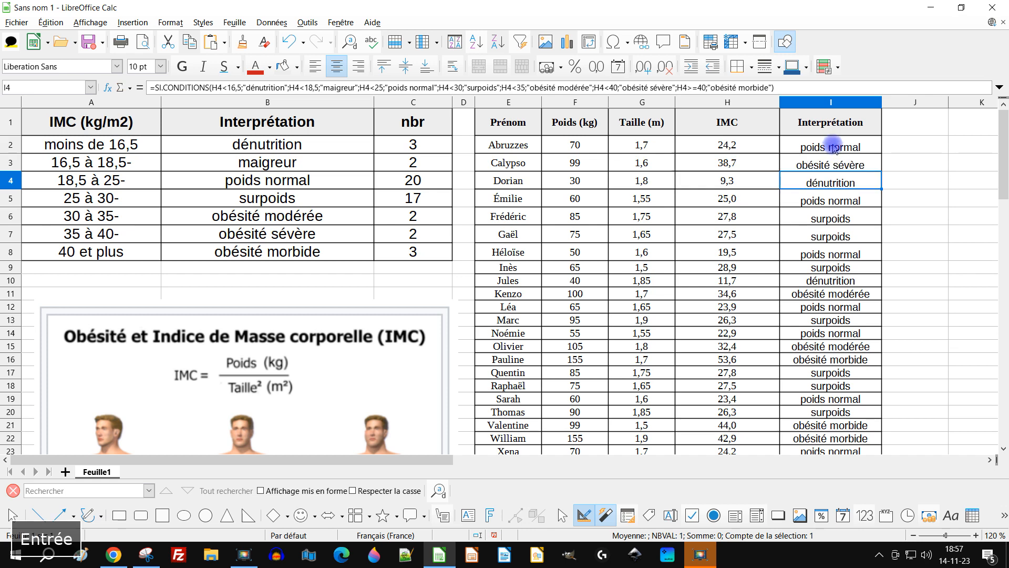
double_click(836, 149)
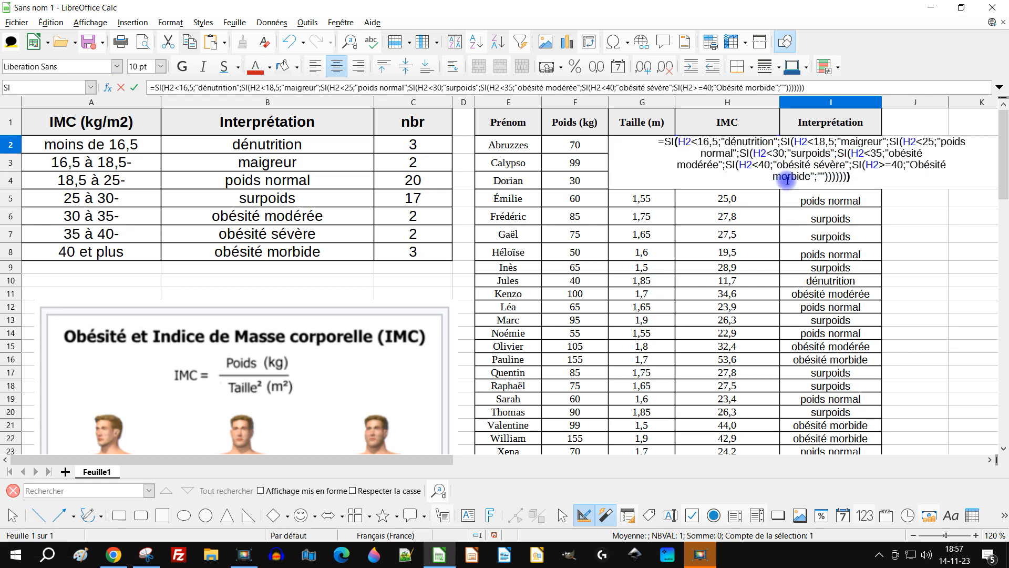
key(Return)
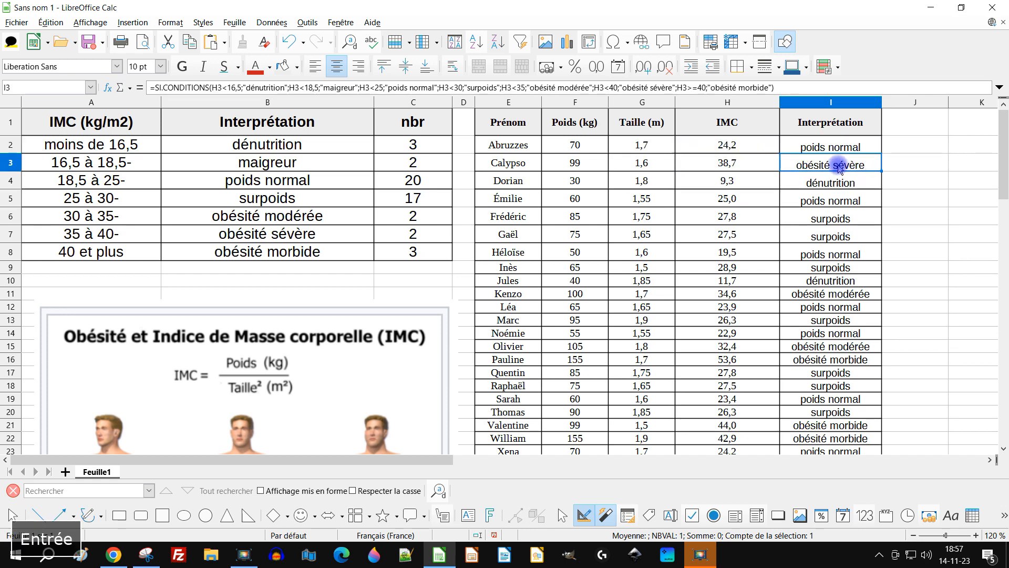
double_click(840, 162)
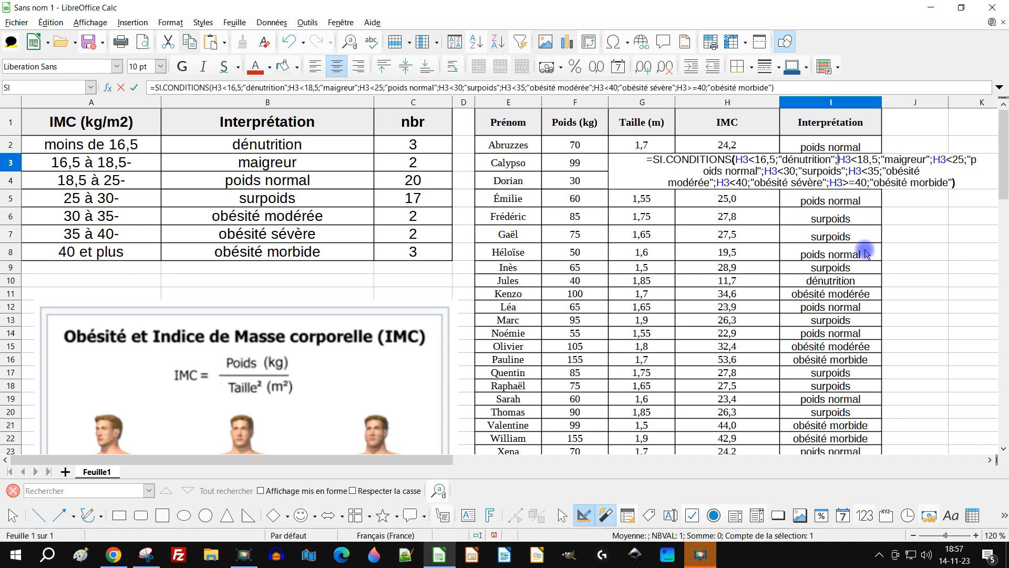
key(Return)
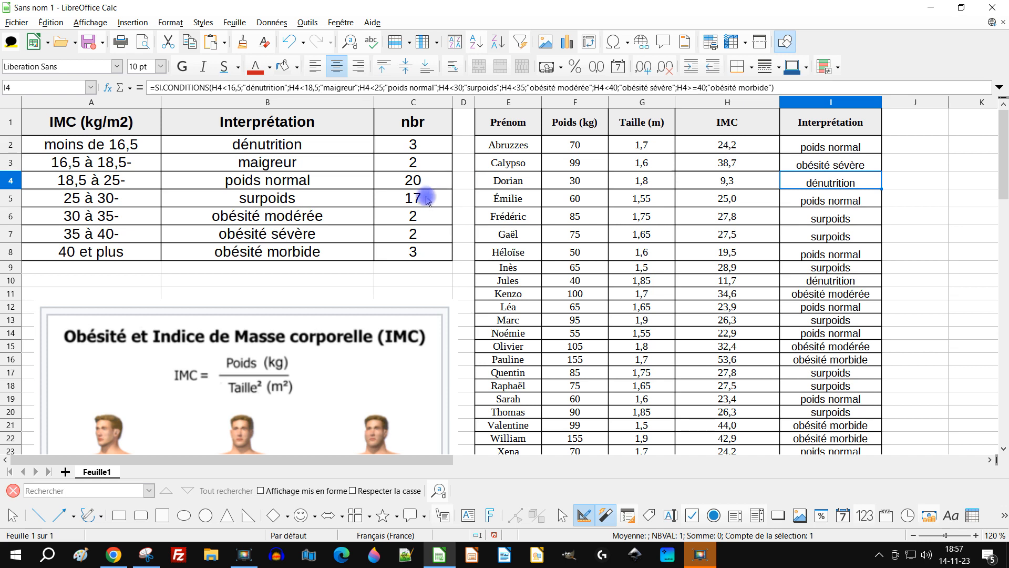
Step: Inspect the NB.SI formula in C2 that counts the dénutrition category, and look over the data table
click(415, 144)
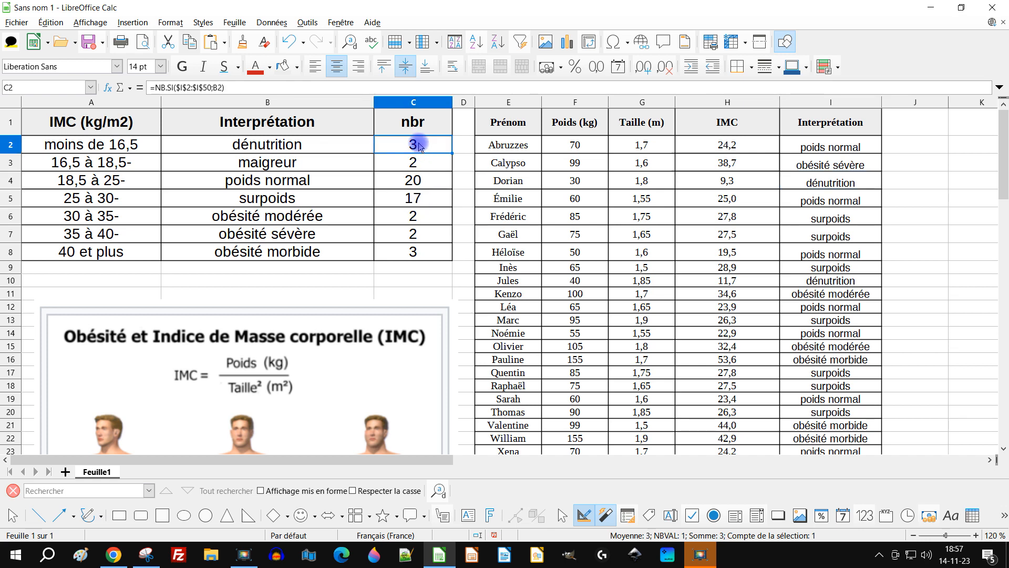
double_click(424, 143)
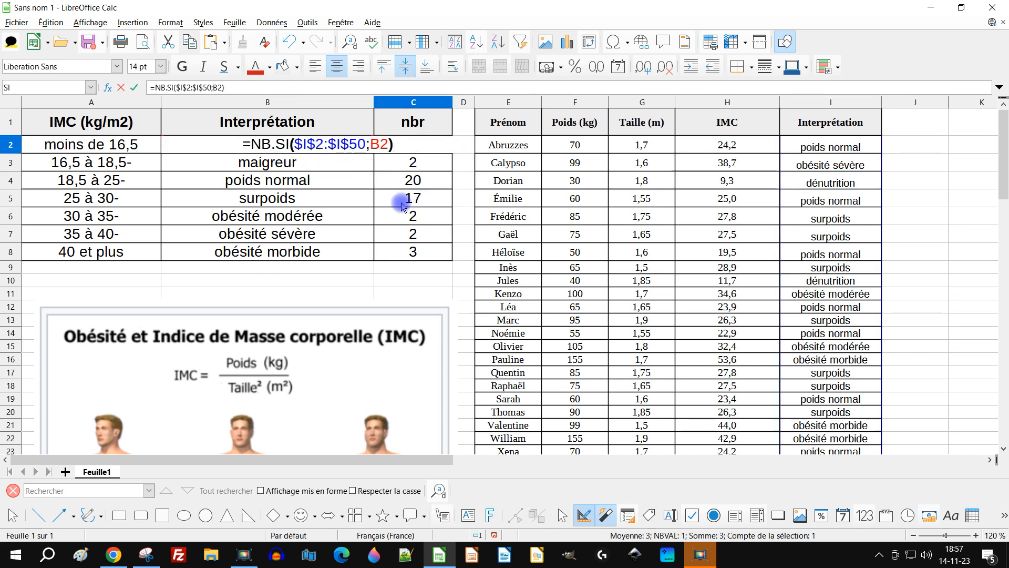
key(Return)
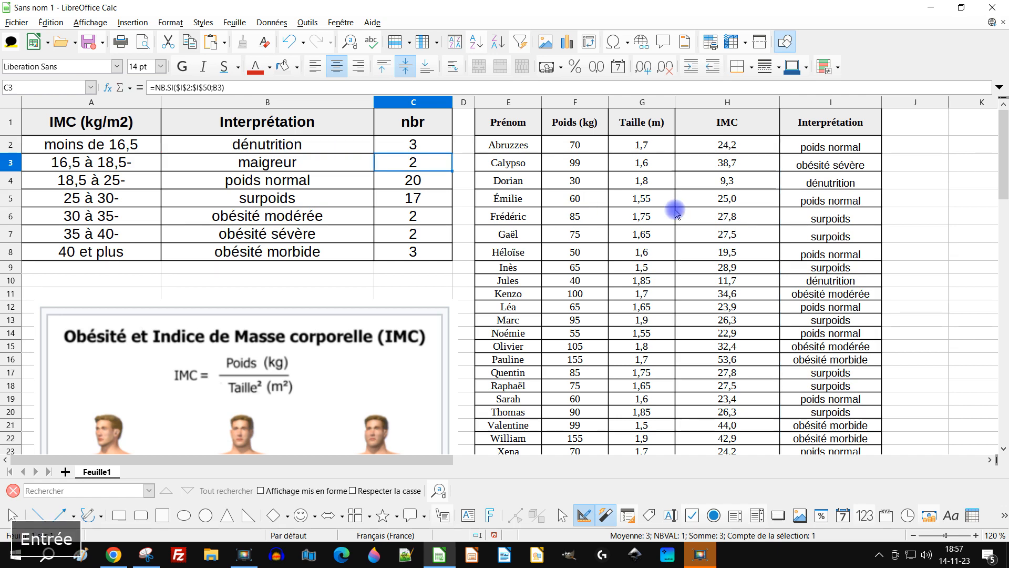
scroll(678, 213, down, 7)
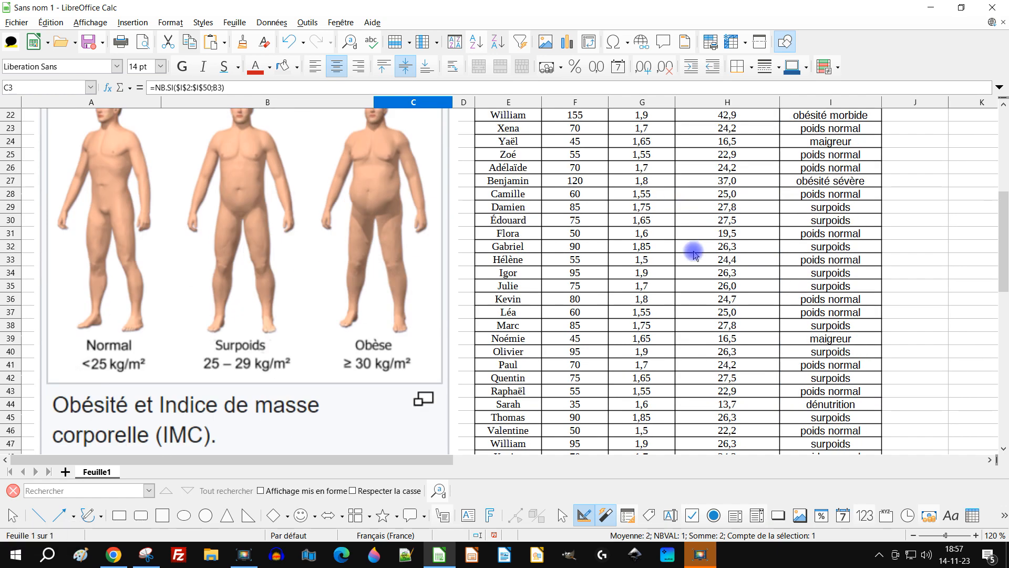
scroll(694, 254, up, 7)
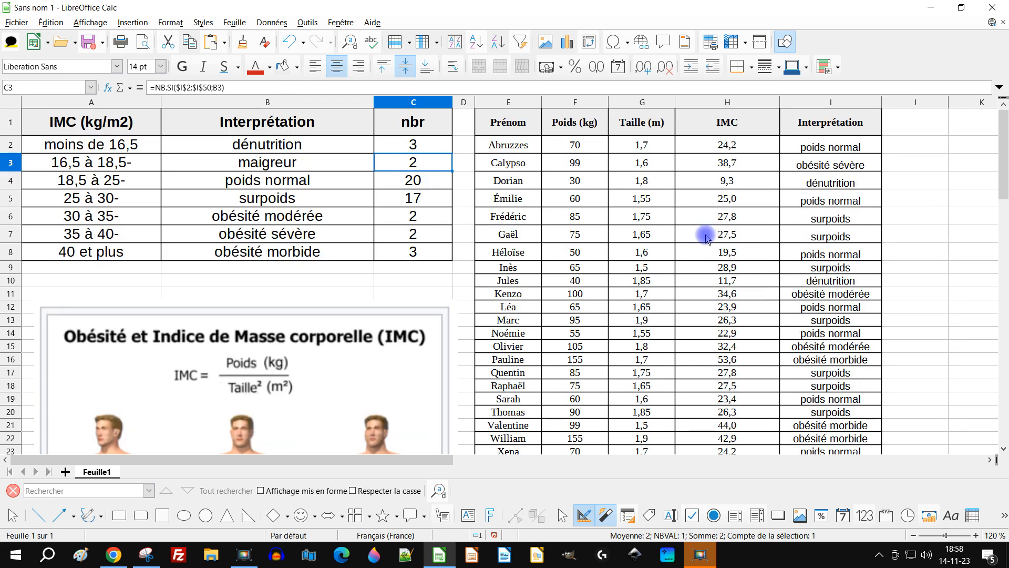